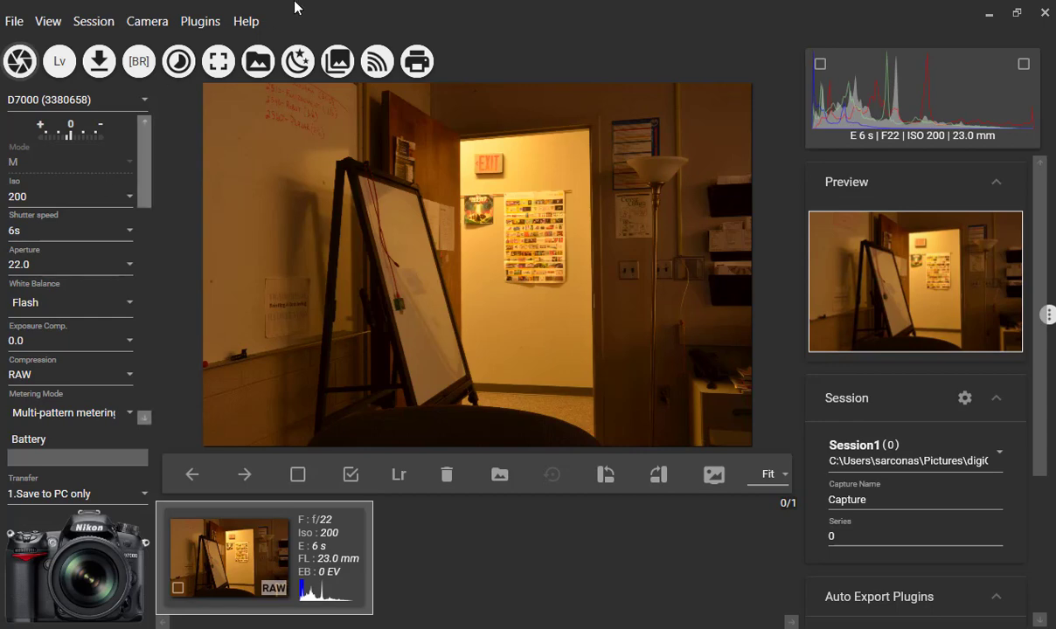
- View the program's version and licence information, and close it
{"action": "left_click", "coordinate": [252, 21]}
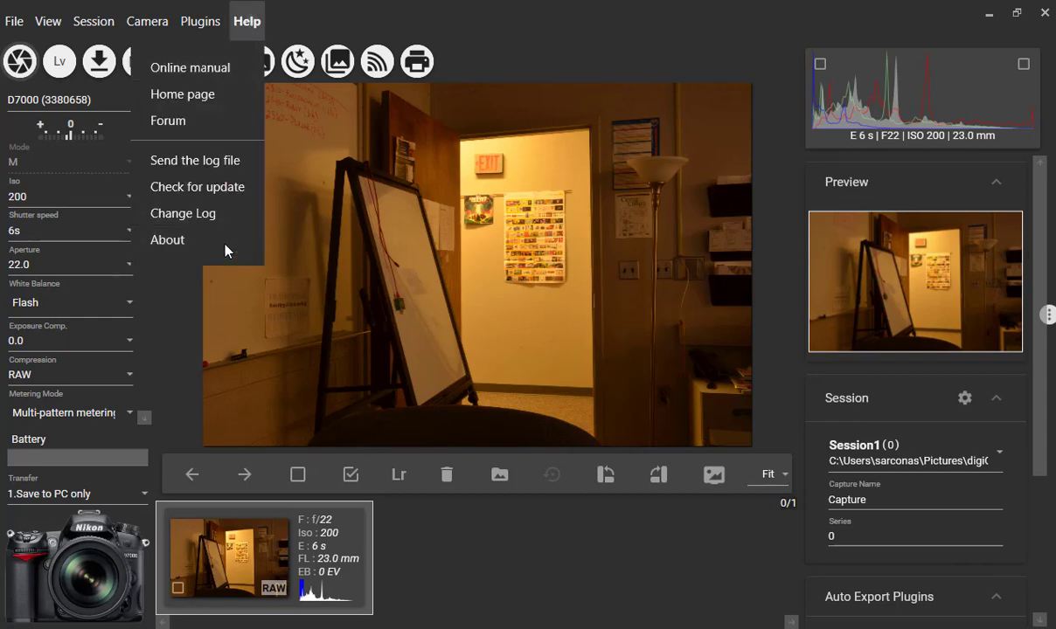
{"action": "left_click", "coordinate": [211, 230]}
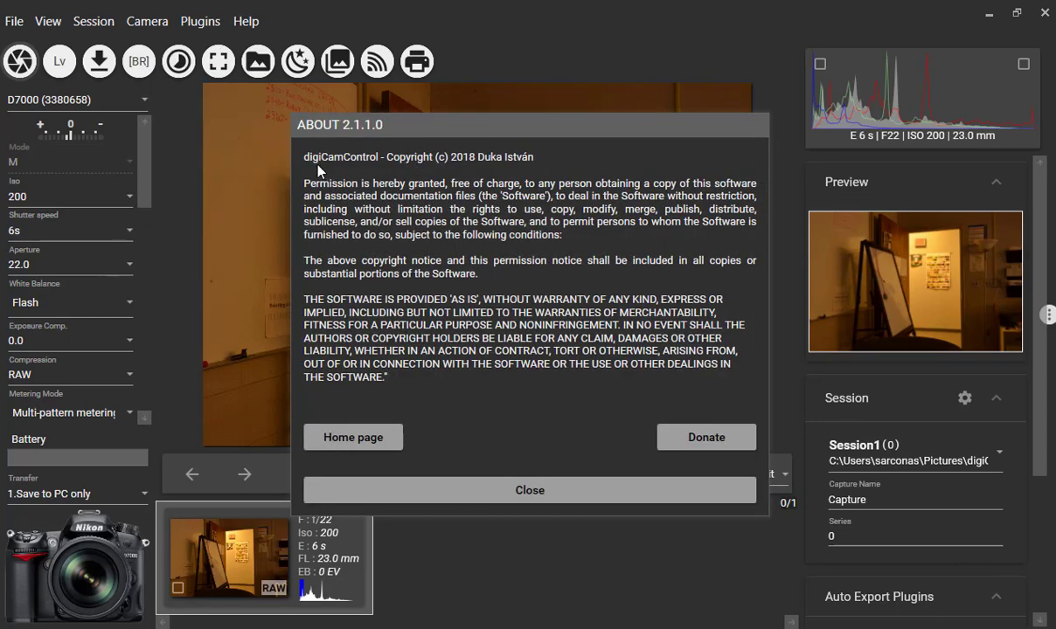
{"action": "left_click", "coordinate": [631, 492]}
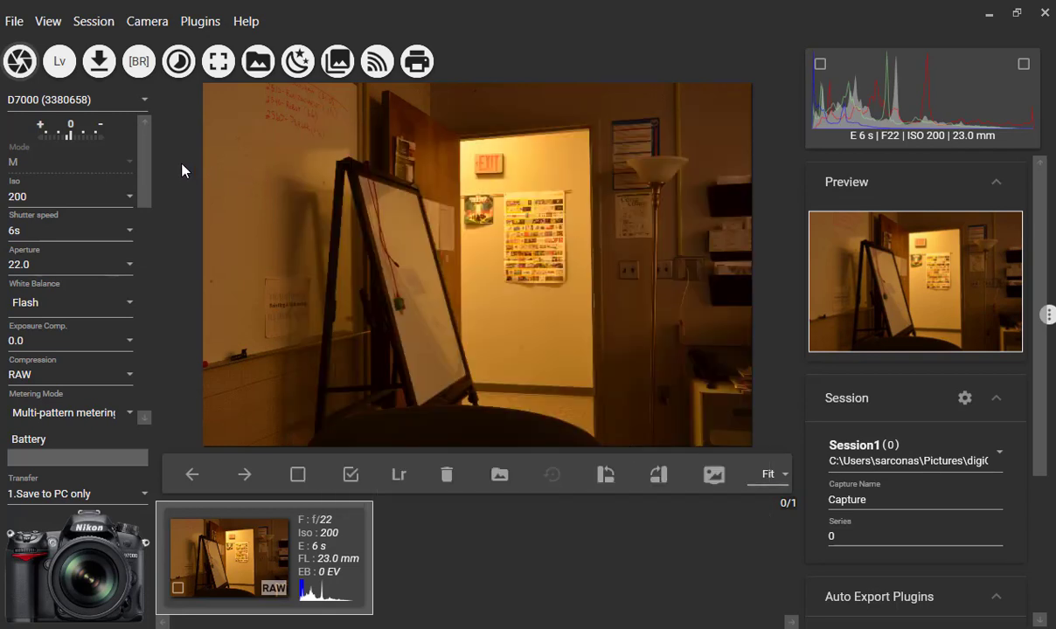
- Set the camera's ISO to 100
{"action": "left_click", "coordinate": [70, 203]}
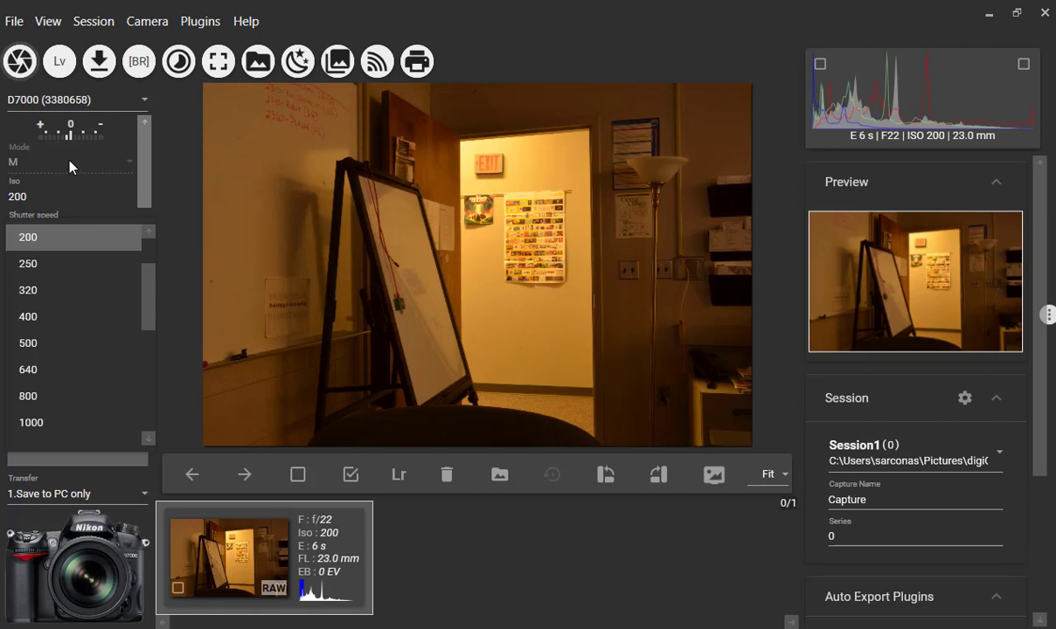
{"action": "left_click", "coordinate": [70, 167]}
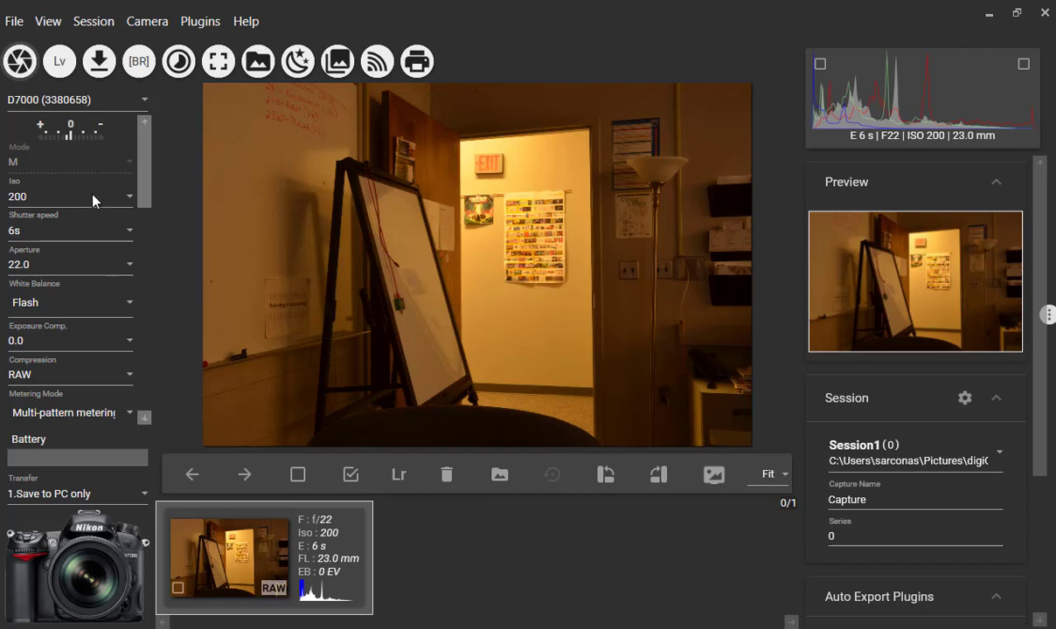
{"action": "left_click", "coordinate": [92, 195]}
{"action": "left_click_drag", "start_coordinate": [150, 293], "coordinate": [149, 253]}
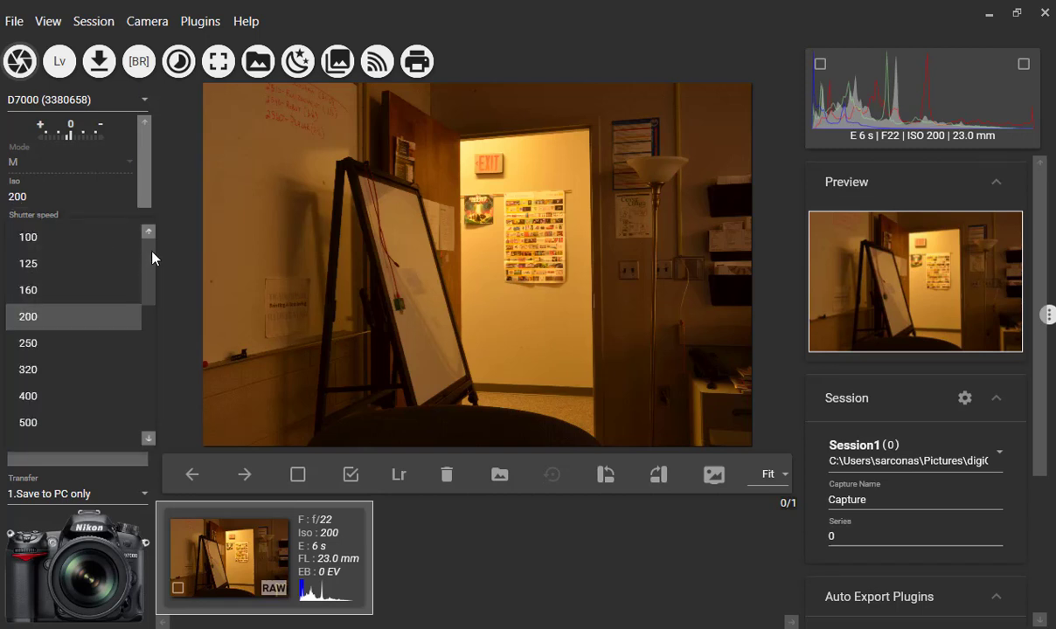
{"action": "left_click", "coordinate": [98, 233]}
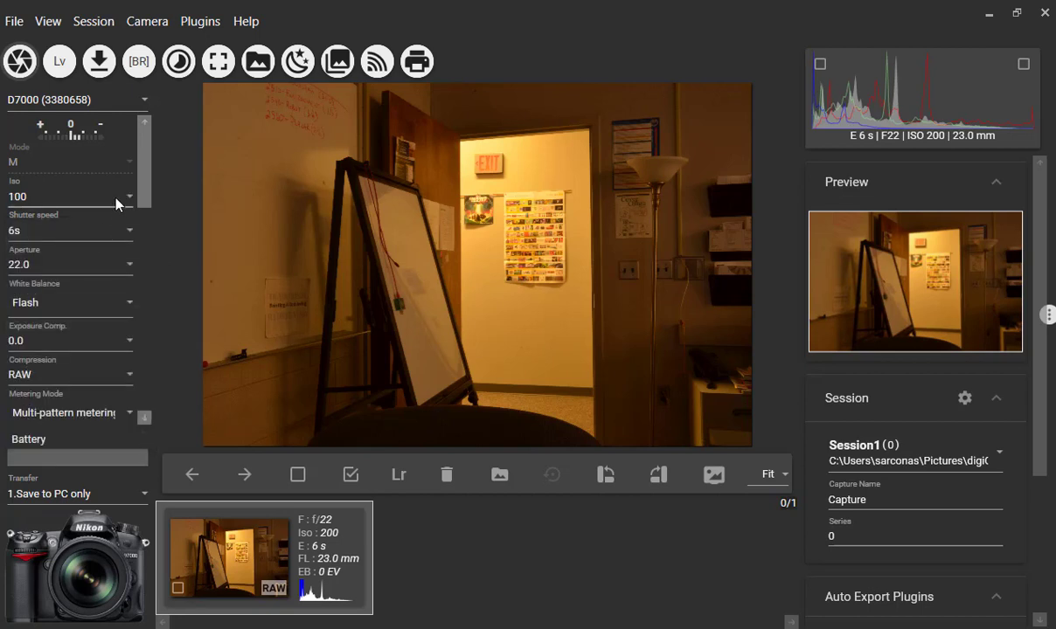
{"action": "left_click", "coordinate": [112, 229]}
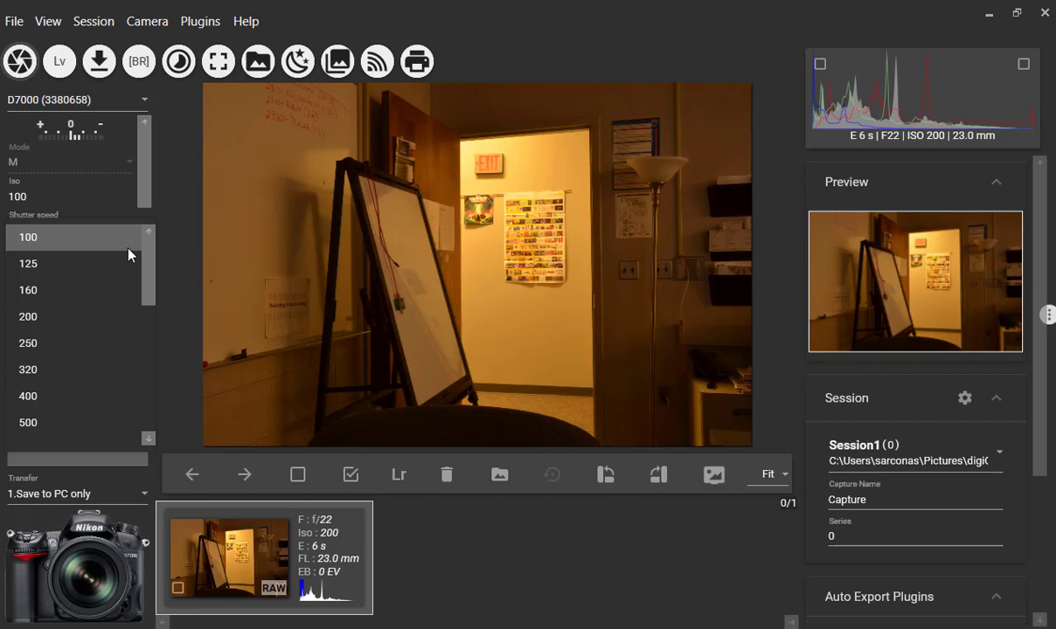
- Restore the maximized window to a smaller size, move it to the upper edge of the screen and widen it on both sides
{"action": "double_click", "coordinate": [376, 7]}
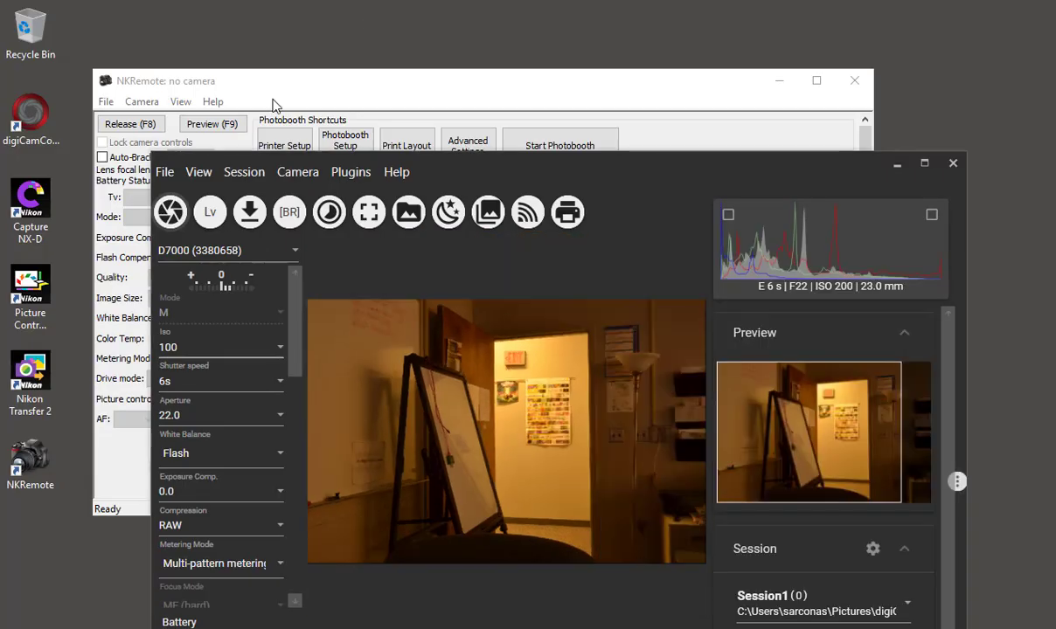
{"action": "left_click", "coordinate": [348, 169]}
{"action": "left_click_drag", "start_coordinate": [454, 166], "coordinate": [400, 11]}
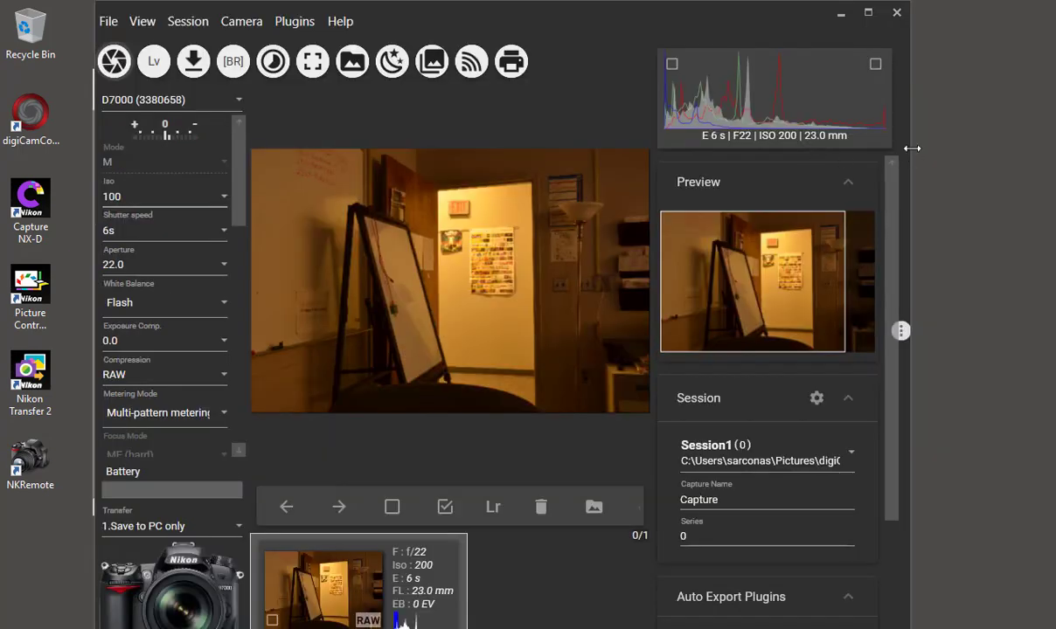
{"action": "left_click_drag", "start_coordinate": [907, 152], "coordinate": [1049, 149]}
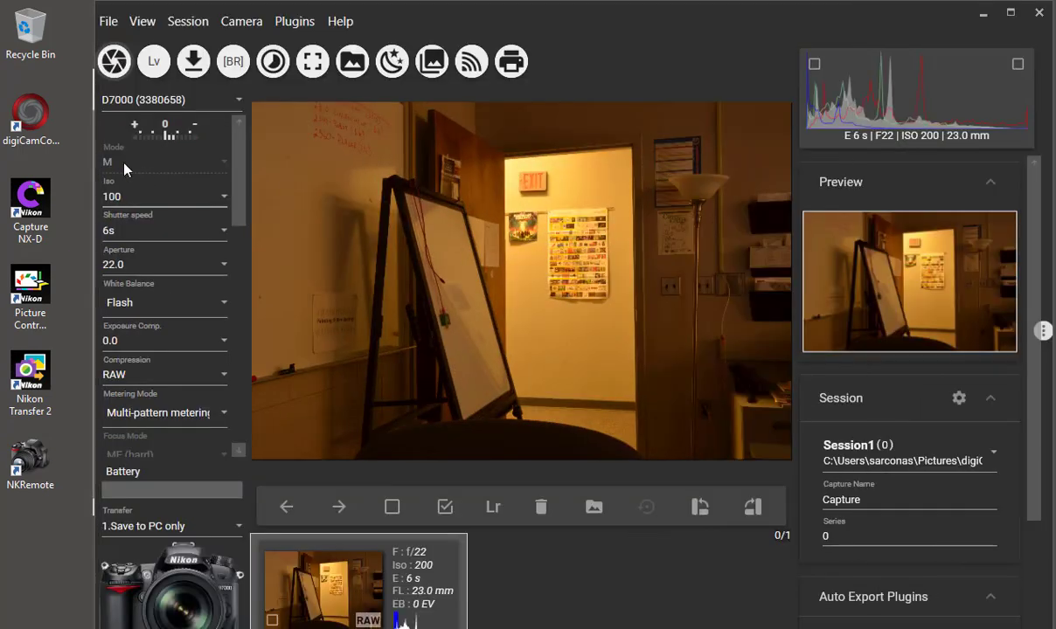
{"action": "left_click_drag", "start_coordinate": [85, 156], "coordinate": [33, 156]}
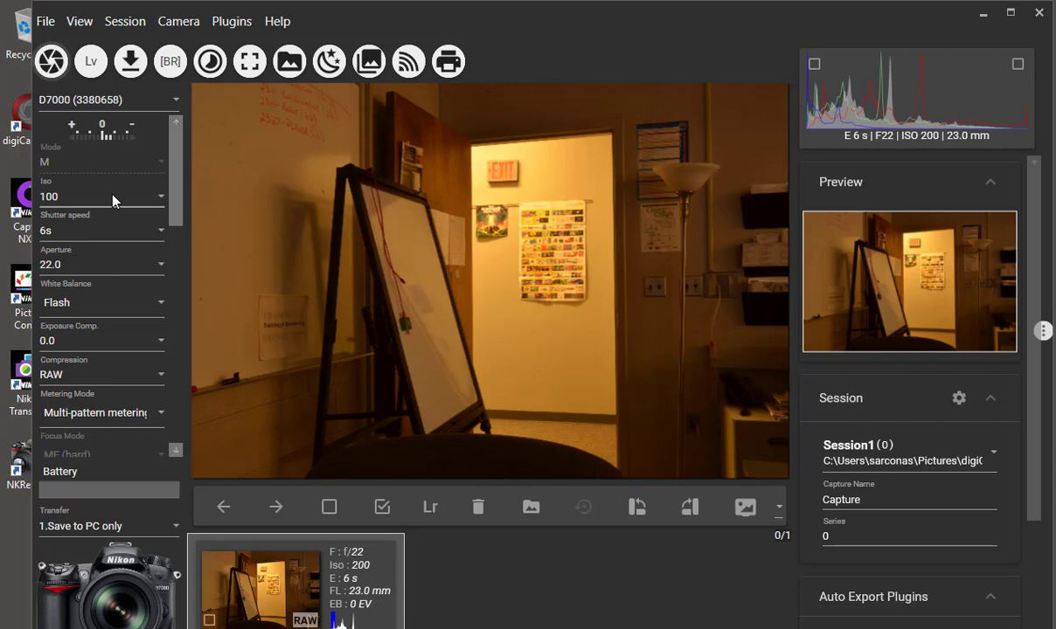
- Raise the camera's ISO to 6400
{"action": "left_click", "coordinate": [107, 198]}
{"action": "scroll", "coordinate": [111, 356], "scroll_direction": "down", "scroll_amount": 3}
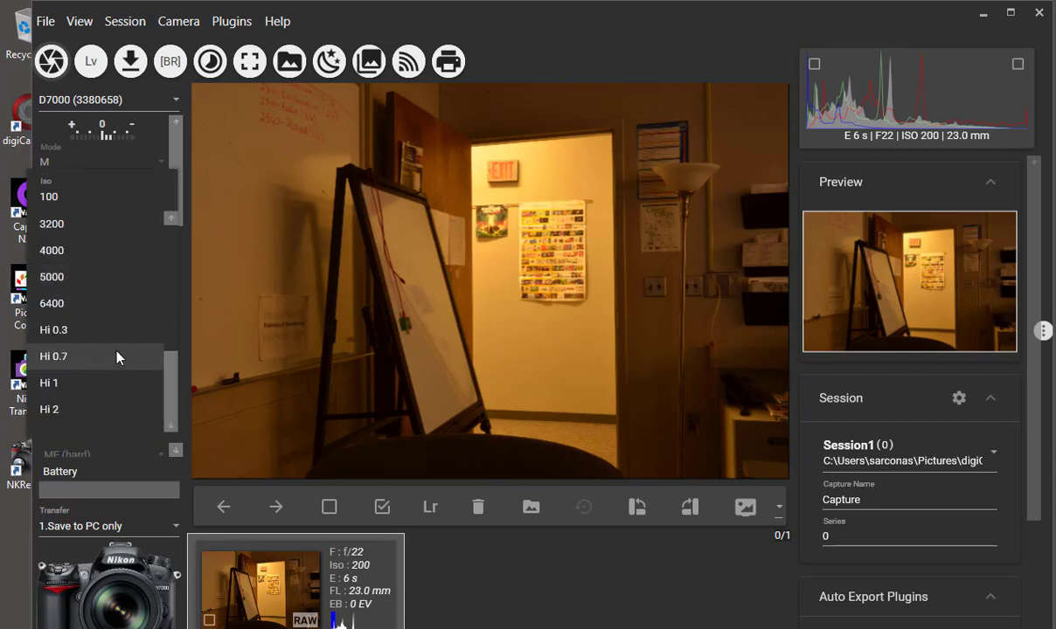
{"action": "left_click", "coordinate": [113, 305]}
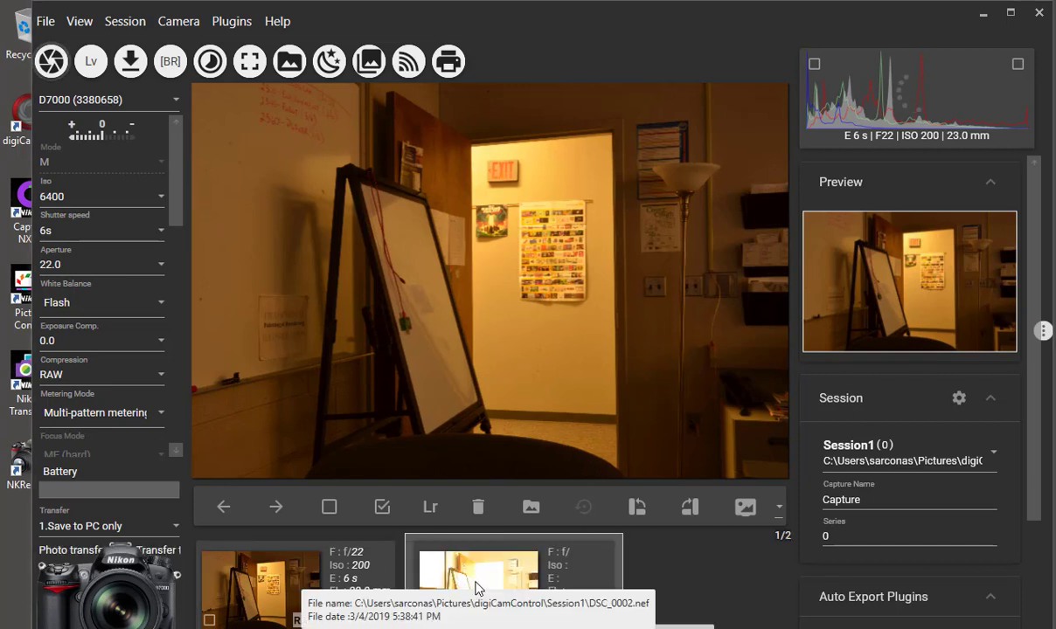
- Compare the new ISO 6400 photo with the ISO 200 photo, both exposed for 6 s at f/22
{"action": "left_click", "coordinate": [501, 581]}
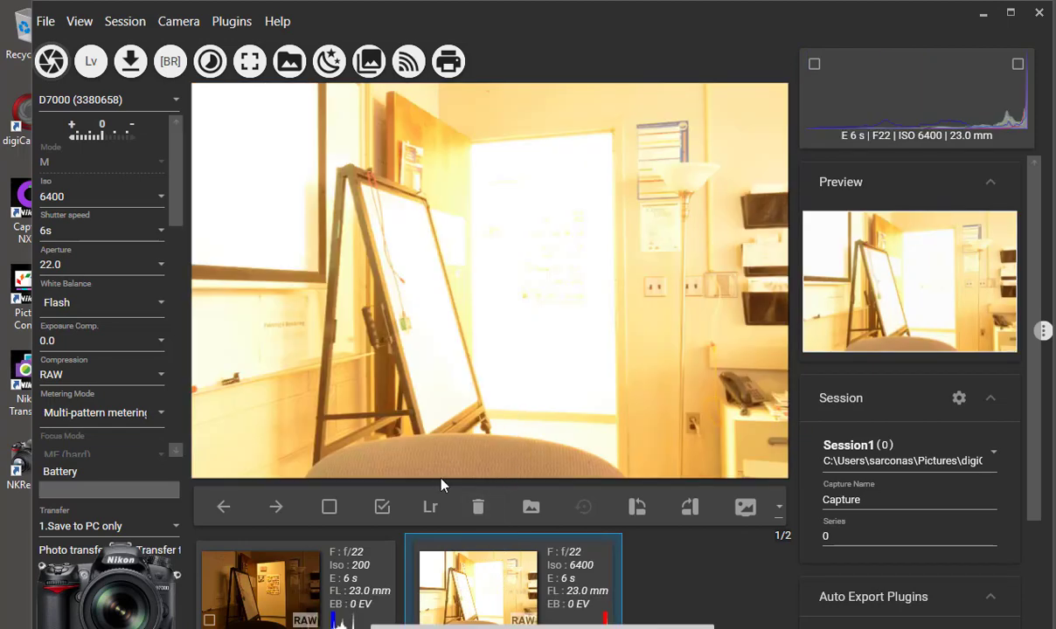
{"action": "left_click", "coordinate": [286, 601]}
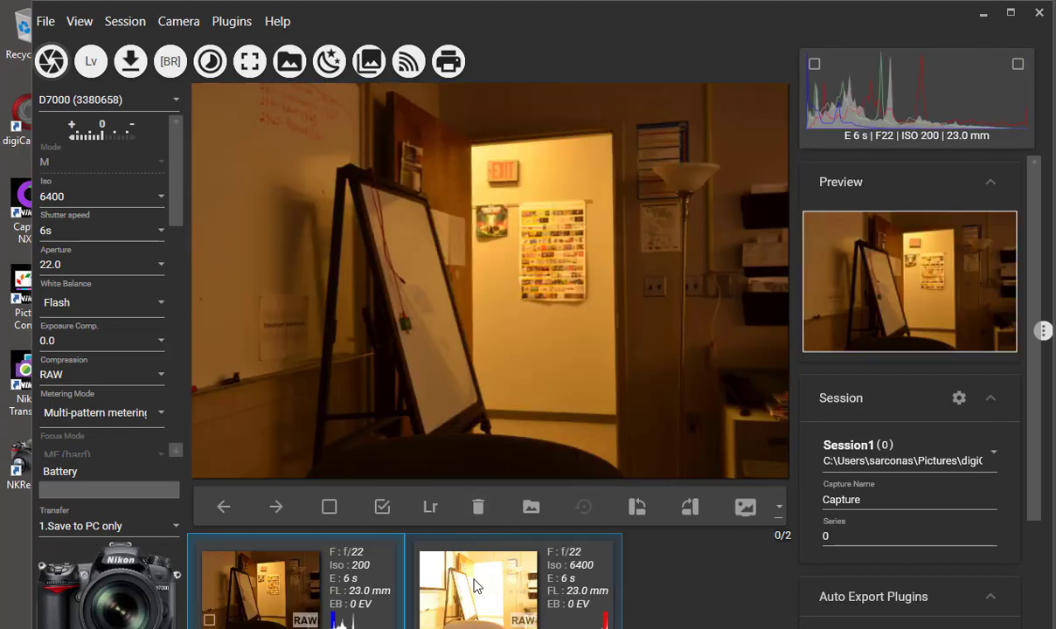
{"action": "left_click", "coordinate": [473, 584]}
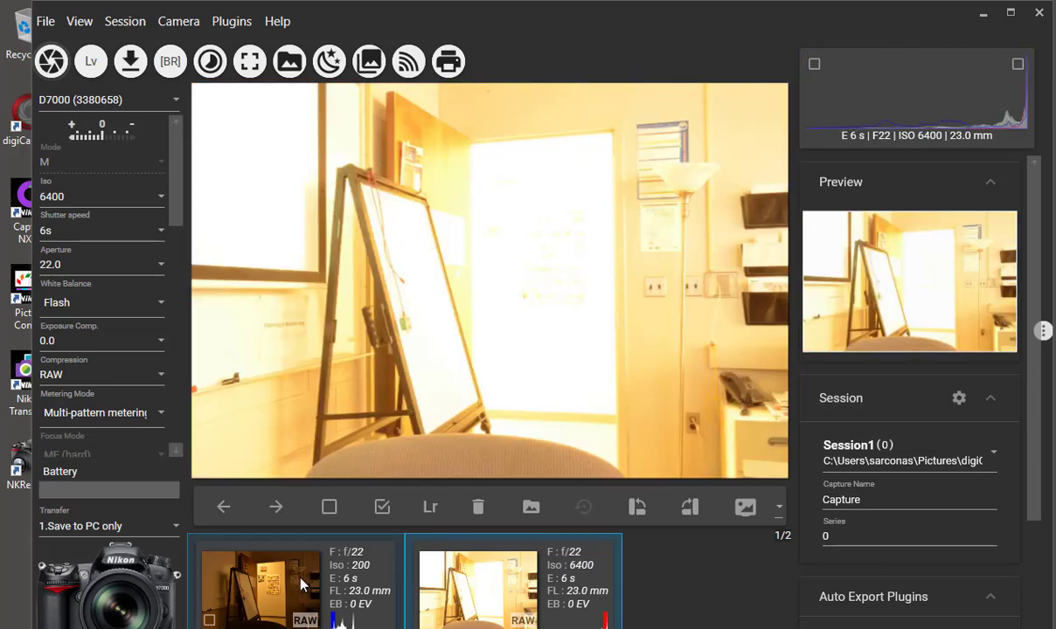
{"action": "left_click", "coordinate": [302, 584]}
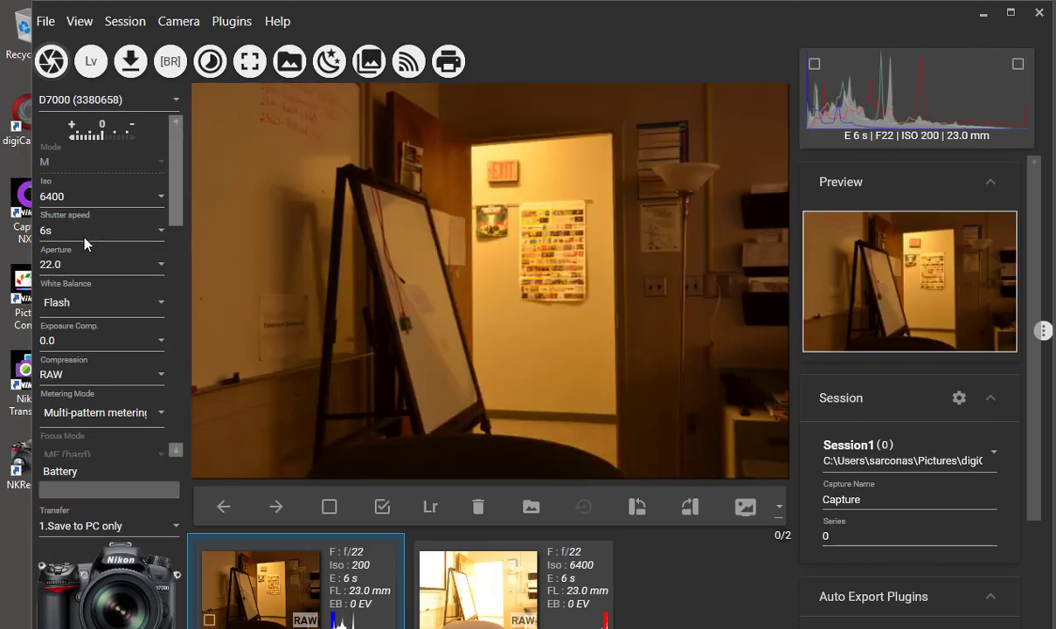
- Set the shutter speed to 1/6400 and capture a photo
{"action": "left_click", "coordinate": [84, 234]}
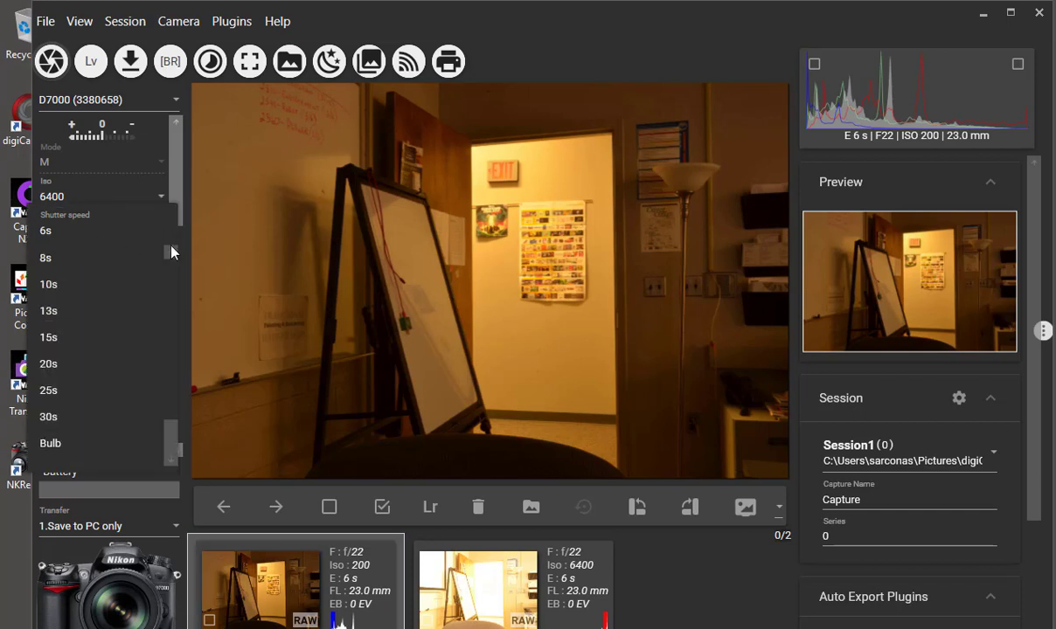
{"action": "left_click_drag", "start_coordinate": [171, 439], "coordinate": [170, 265]}
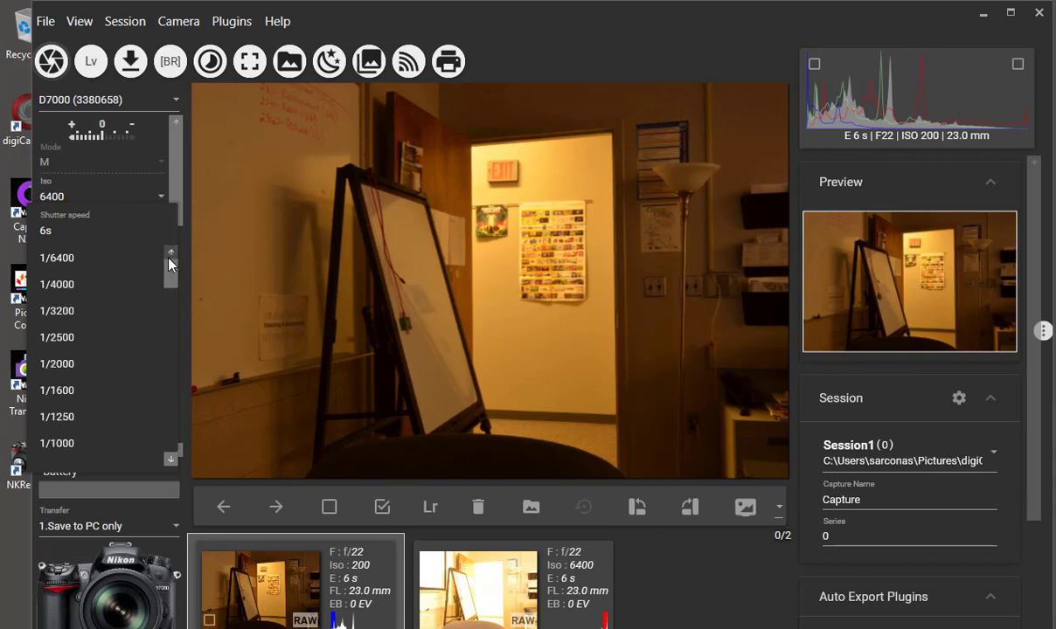
{"action": "left_click", "coordinate": [112, 231]}
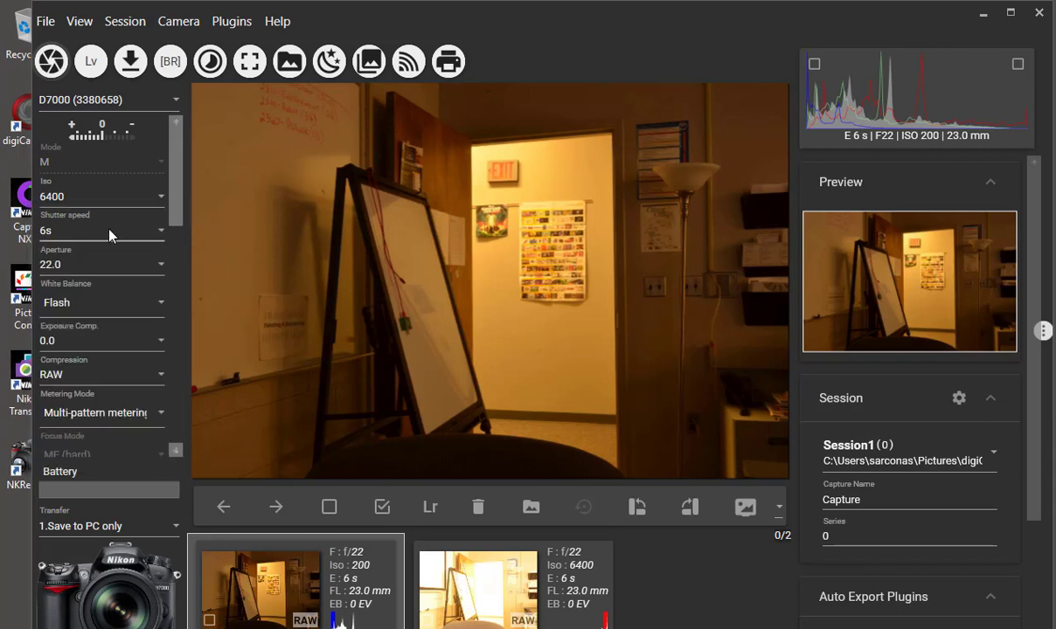
{"action": "left_click", "coordinate": [111, 232]}
{"action": "left_click_drag", "start_coordinate": [176, 431], "coordinate": [181, 266]}
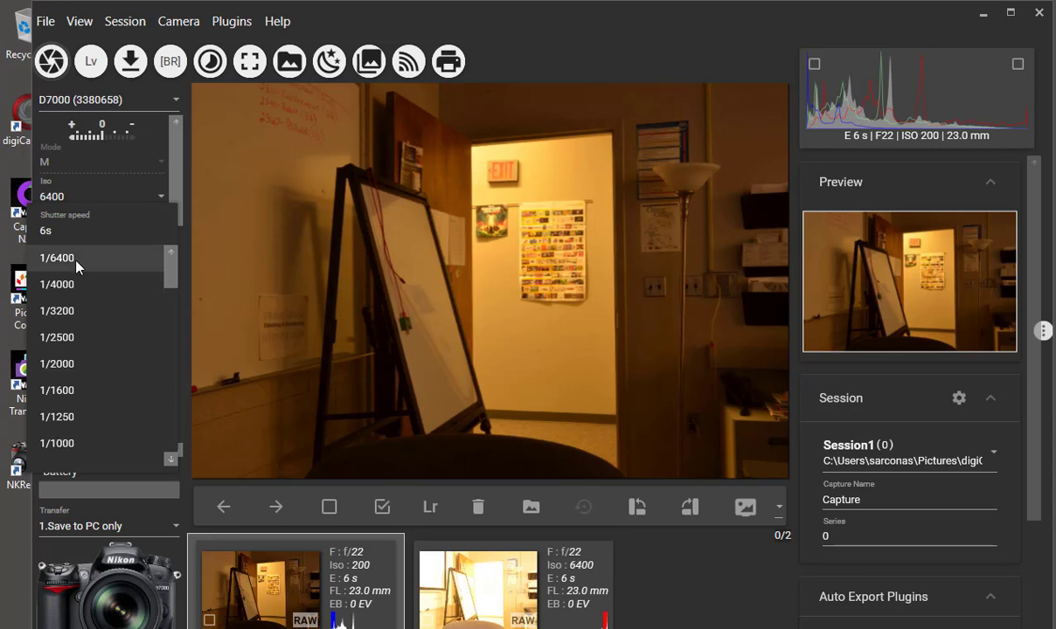
{"action": "scroll", "coordinate": [154, 360], "scroll_direction": "down", "scroll_amount": 13}
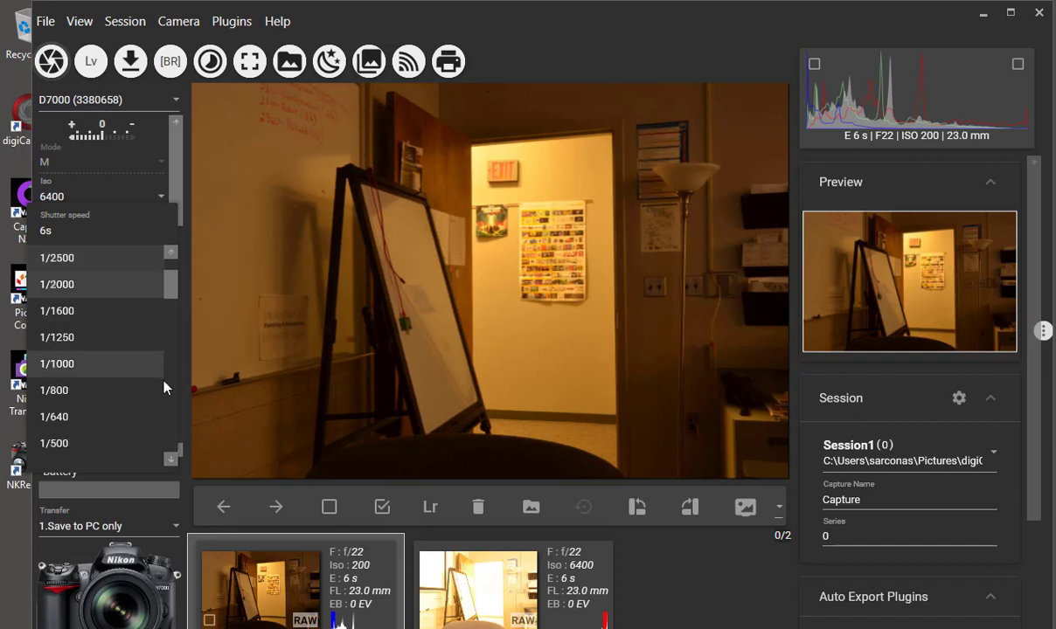
{"action": "scroll", "coordinate": [159, 390], "scroll_direction": "down", "scroll_amount": 2}
{"action": "scroll", "coordinate": [144, 385], "scroll_direction": "up", "scroll_amount": 15}
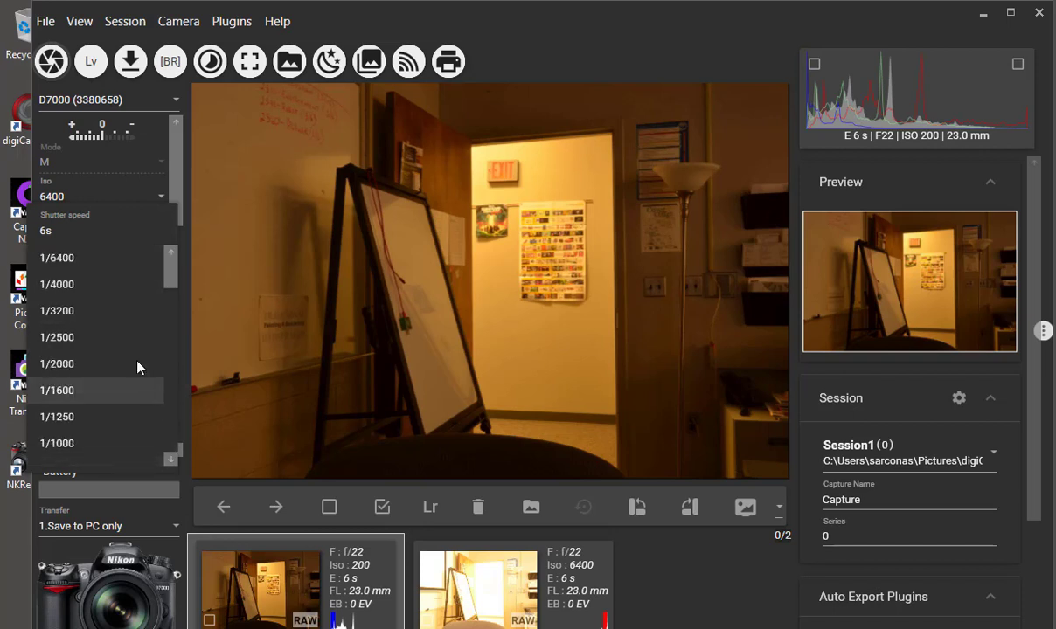
{"action": "left_click", "coordinate": [104, 259]}
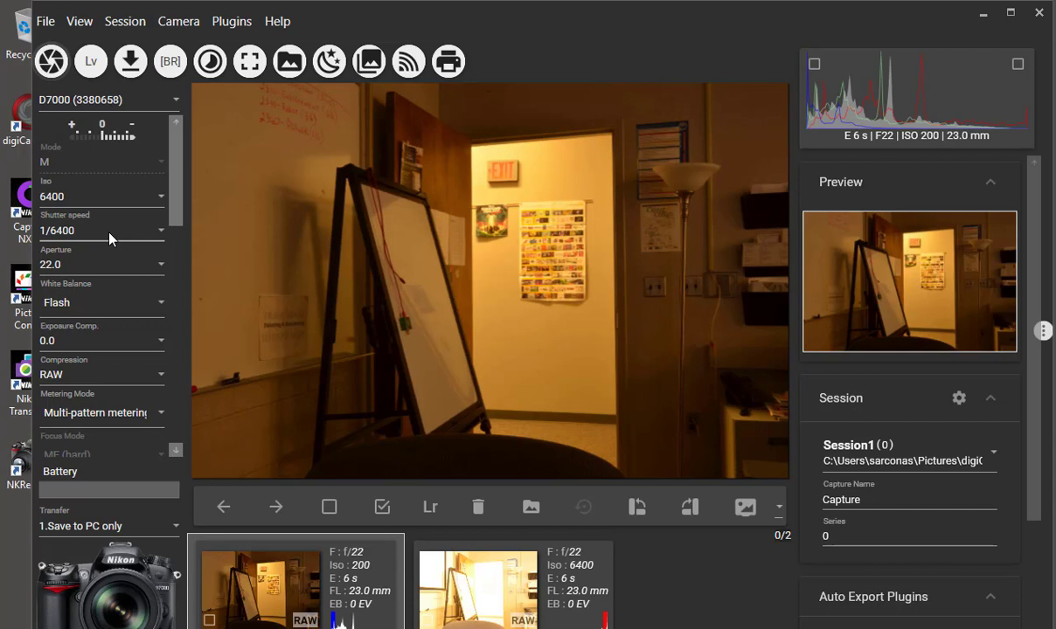
{"action": "left_click", "coordinate": [55, 67]}
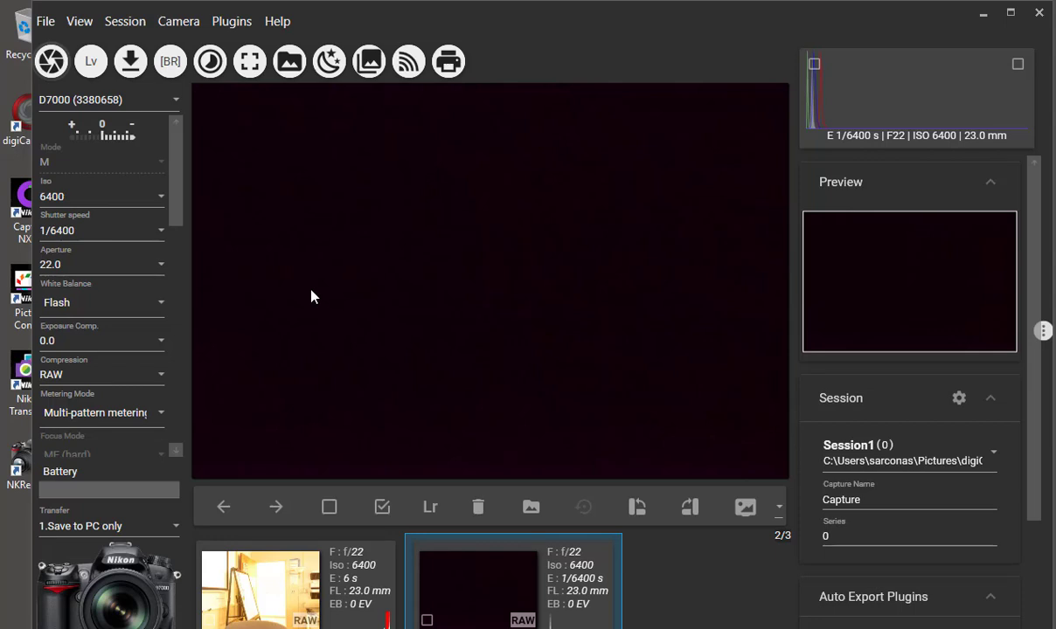
- Lower the camera's ISO to 100 while keeping the 1/6400 shutter speed
{"action": "left_click", "coordinate": [82, 200]}
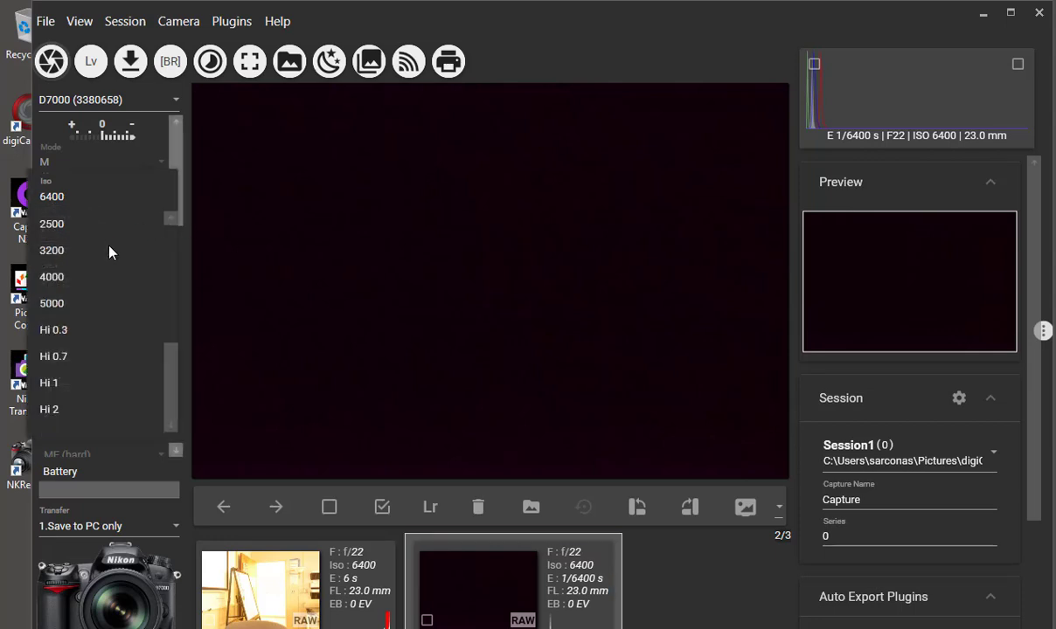
{"action": "scroll", "coordinate": [115, 252], "scroll_direction": "up", "scroll_amount": 5}
{"action": "left_click", "coordinate": [95, 225]}
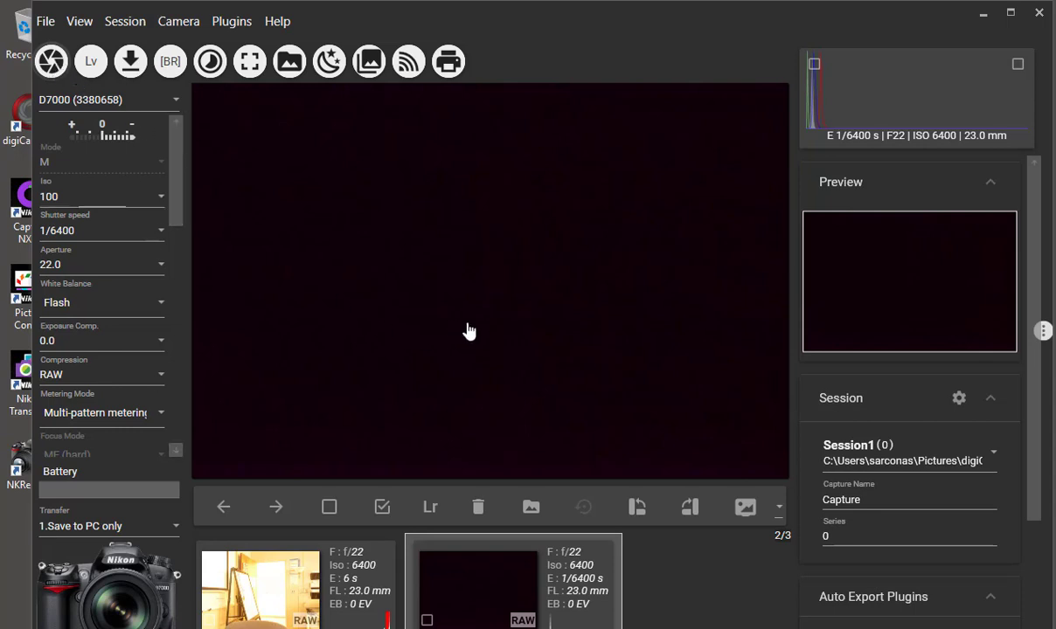
- Compare the ISO 100 and ISO 6400 photos that were both taken at 1/6400 s
{"action": "left_click", "coordinate": [491, 576]}
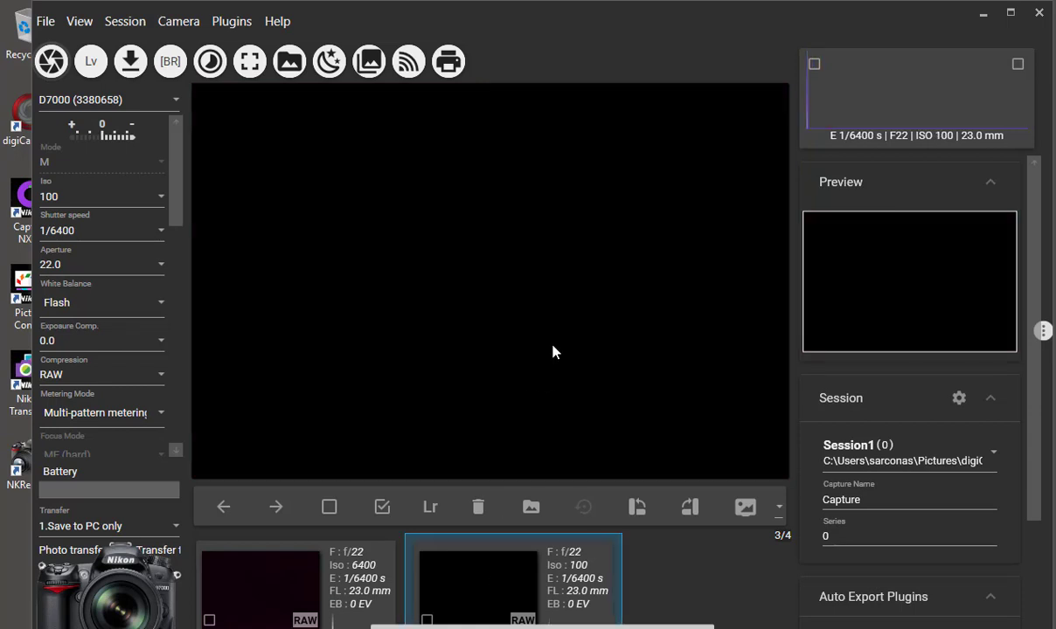
{"action": "left_click", "coordinate": [255, 570]}
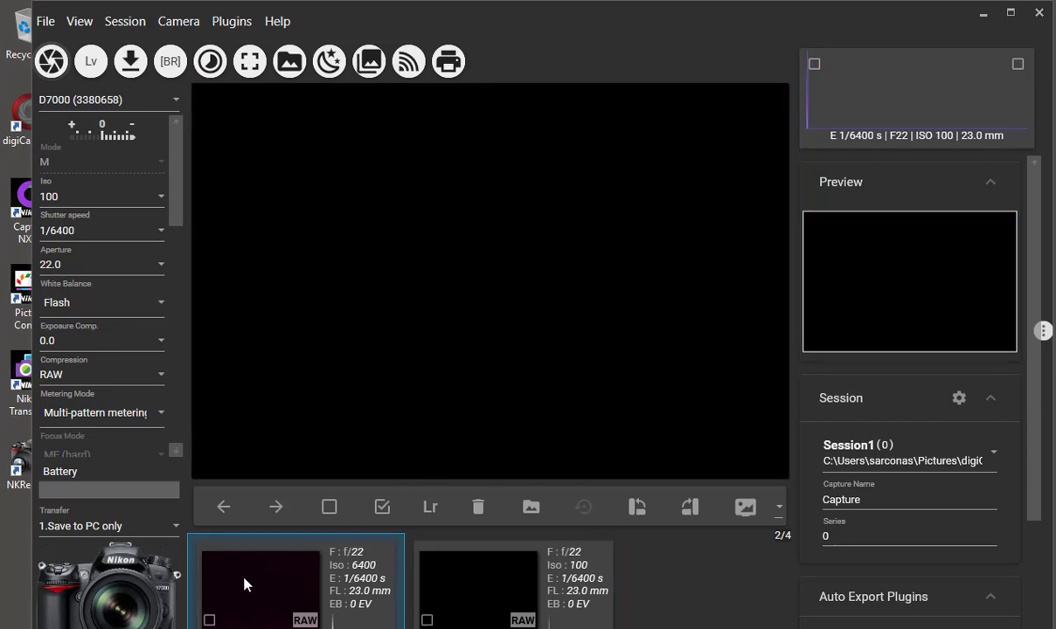
{"action": "left_click", "coordinate": [501, 573]}
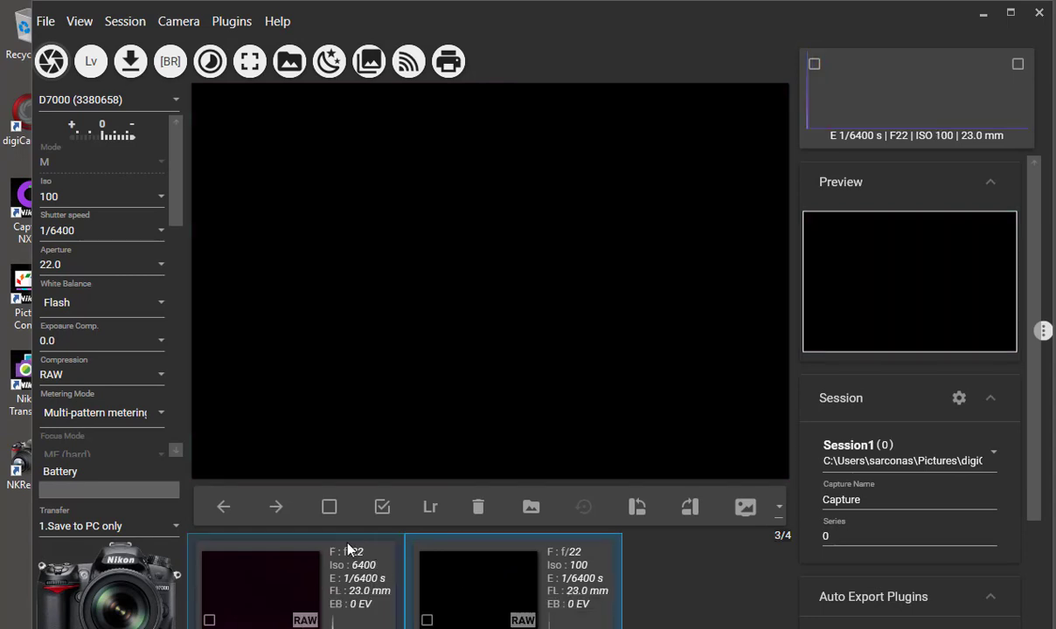
{"action": "left_click", "coordinate": [274, 572]}
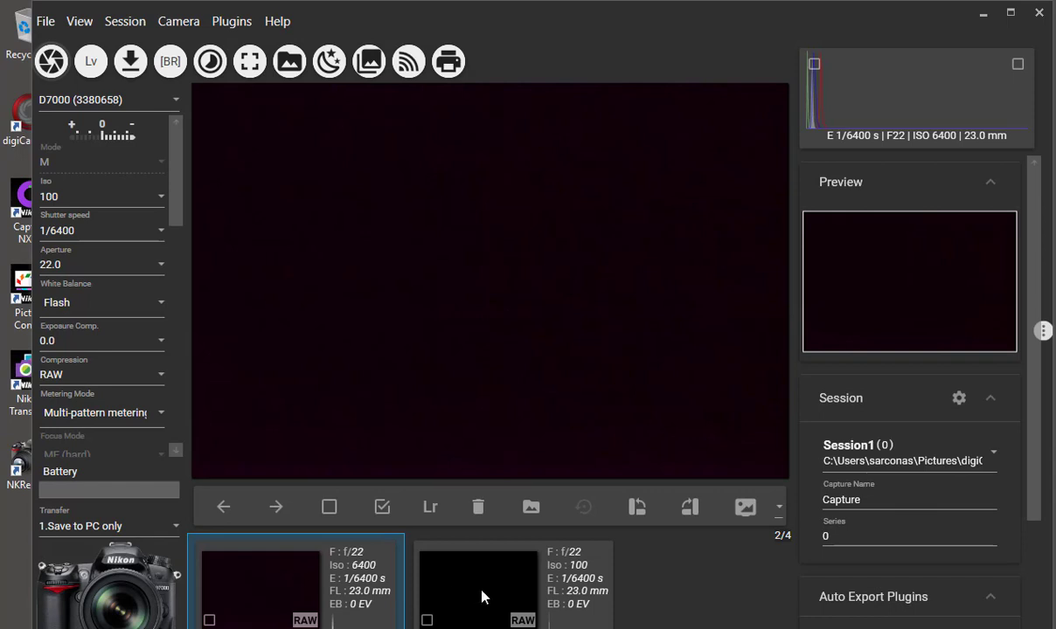
{"action": "left_click", "coordinate": [481, 597]}
{"action": "left_click", "coordinate": [285, 582]}
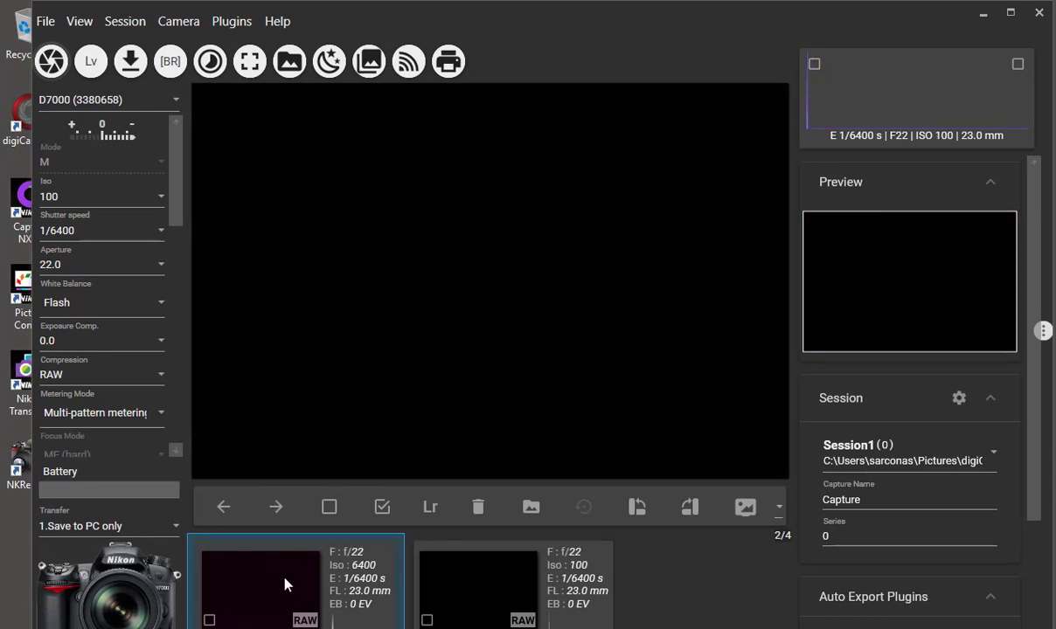
{"action": "left_click", "coordinate": [442, 576]}
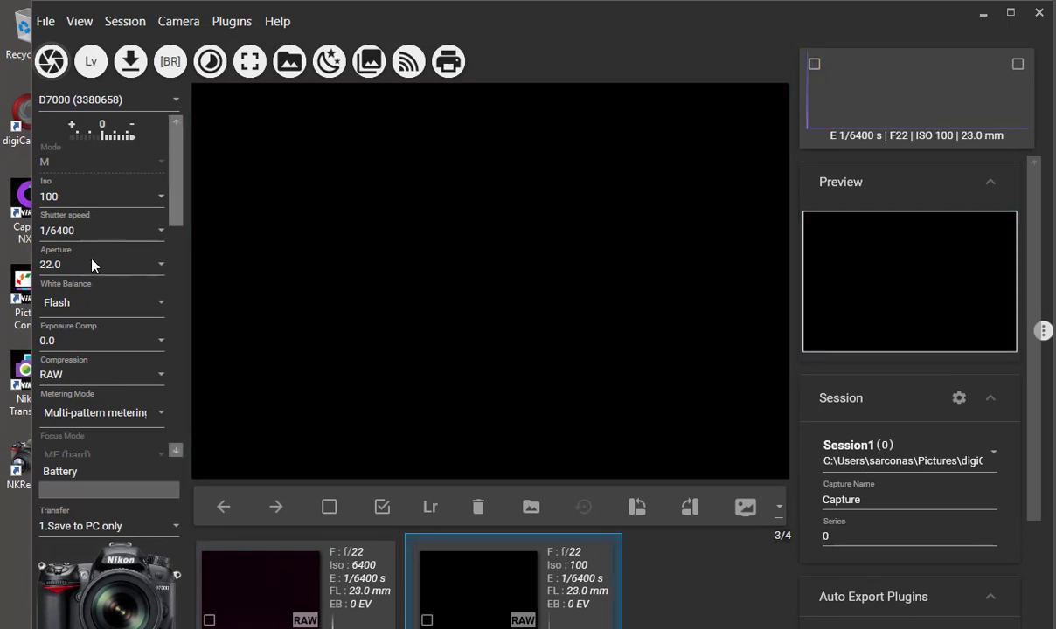
- Set the camera's shutter speed to 30 s
{"action": "left_click", "coordinate": [87, 229]}
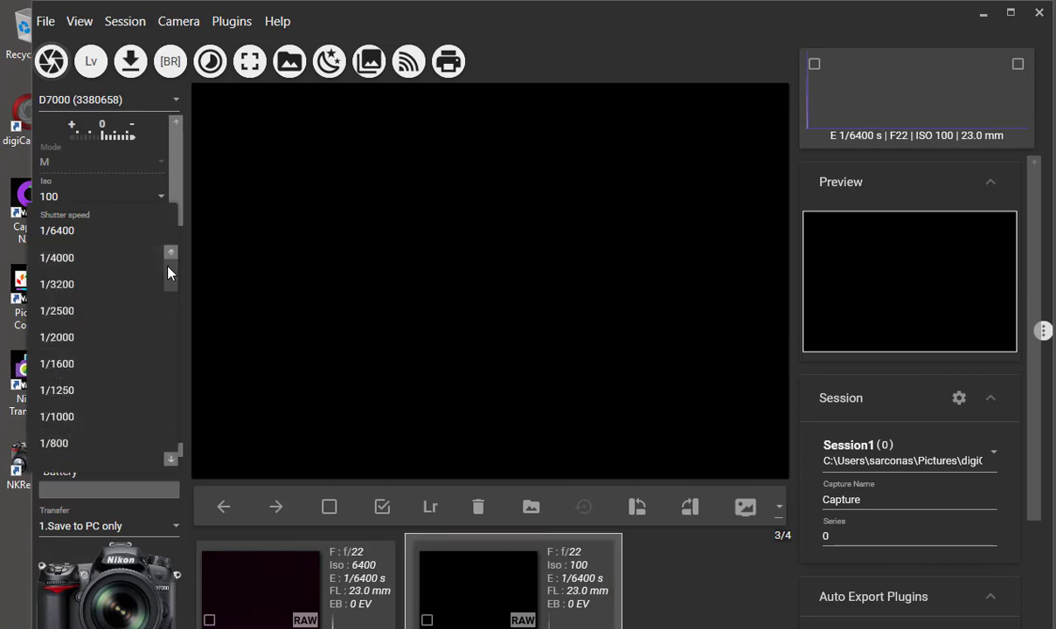
{"action": "left_click_drag", "start_coordinate": [169, 273], "coordinate": [178, 459]}
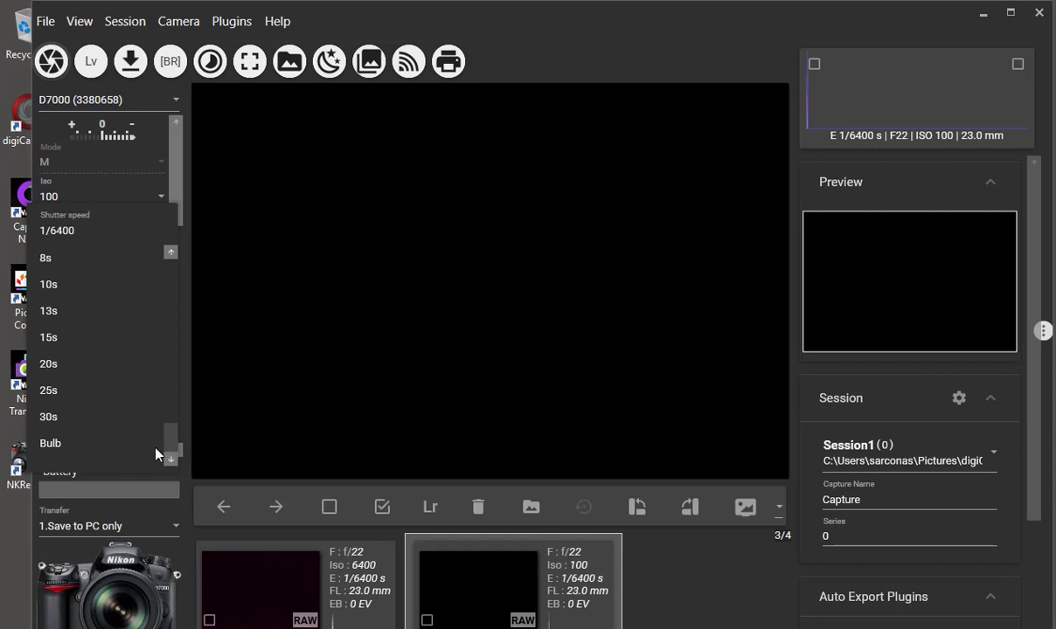
{"action": "left_click", "coordinate": [87, 418]}
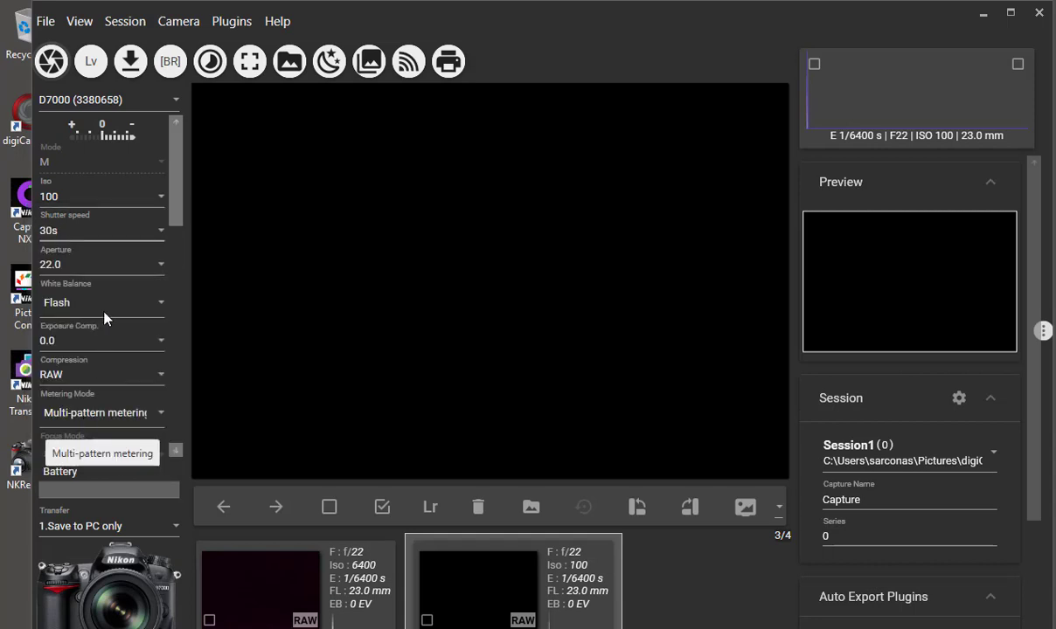
- Set the shutter speed to 1/60 and capture a photo at ISO 100
{"action": "left_click", "coordinate": [120, 239]}
{"action": "scroll", "coordinate": [165, 283], "scroll_direction": "up", "scroll_amount": 6}
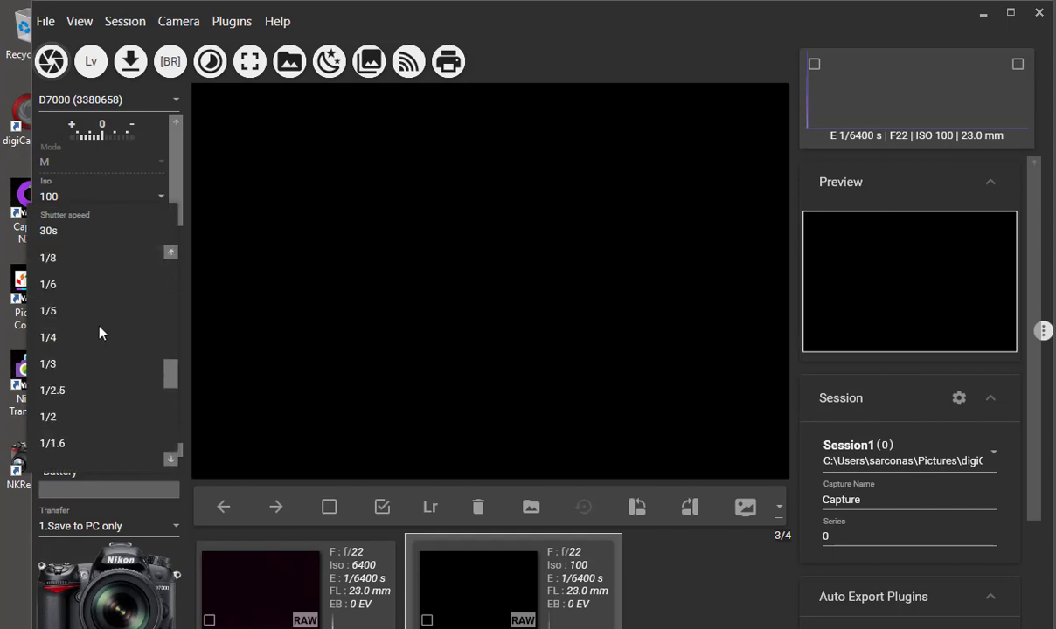
{"action": "scroll", "coordinate": [98, 333], "scroll_direction": "up", "scroll_amount": 5}
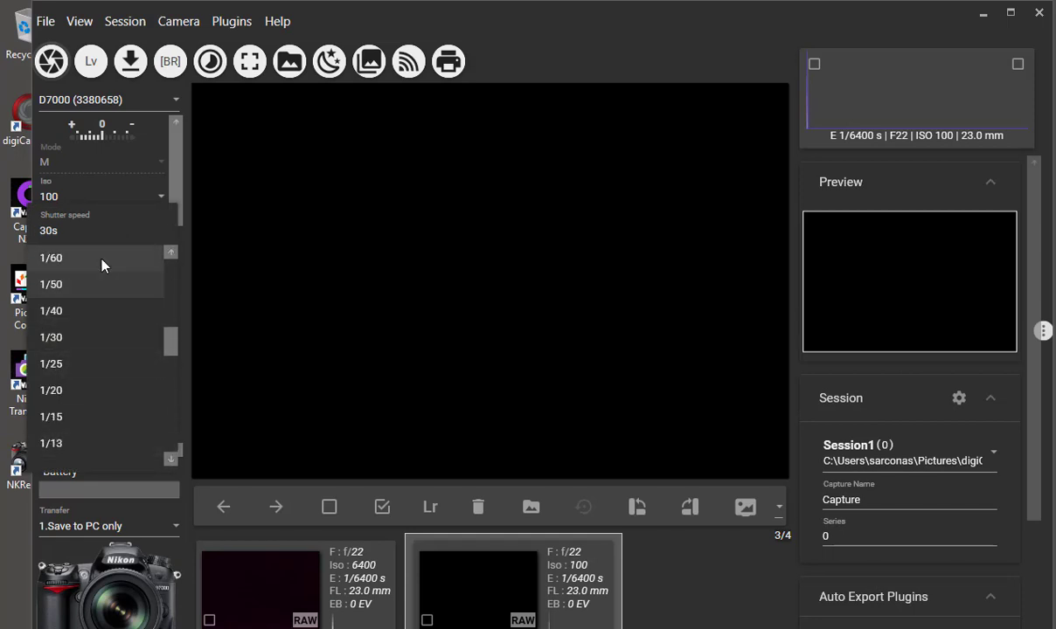
{"action": "left_click", "coordinate": [101, 260]}
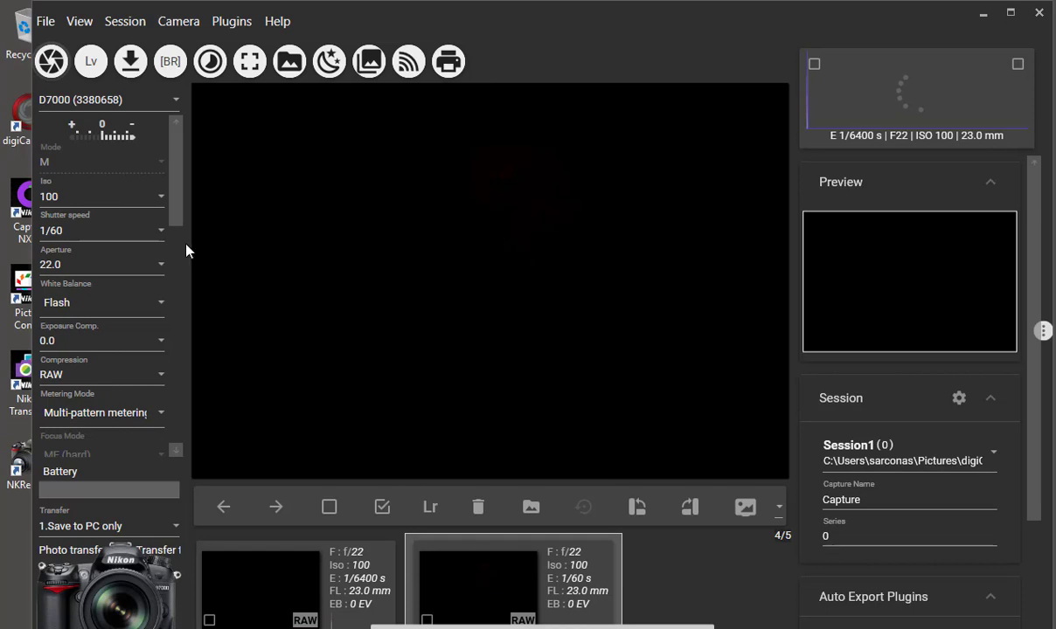
- Capture a photo with the shutter speed set to 1 s and view it
{"action": "left_click", "coordinate": [87, 229]}
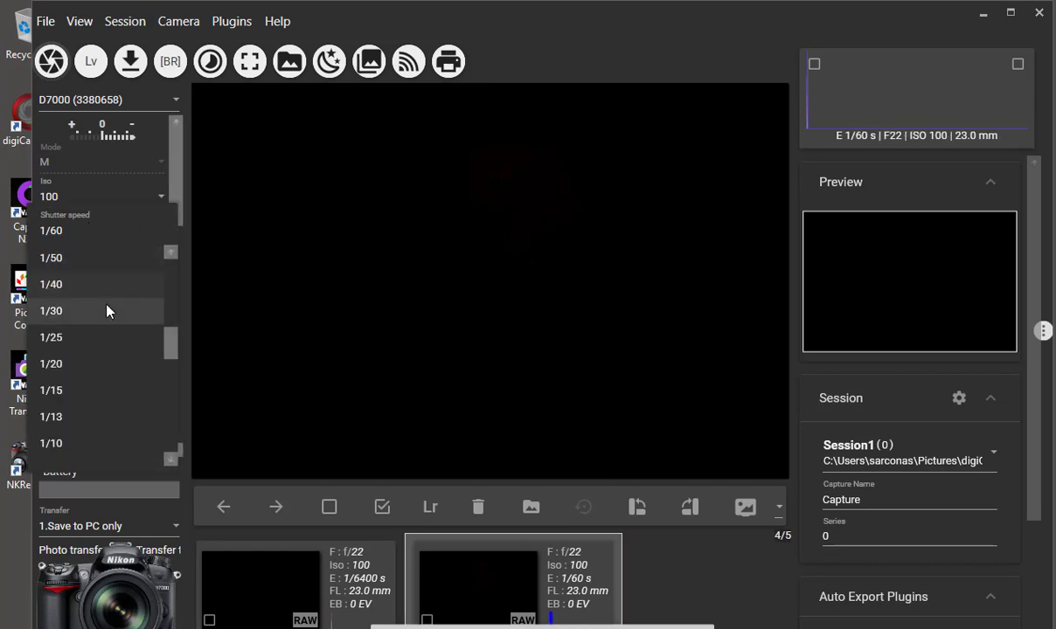
{"action": "scroll", "coordinate": [101, 385], "scroll_direction": "down", "scroll_amount": 4}
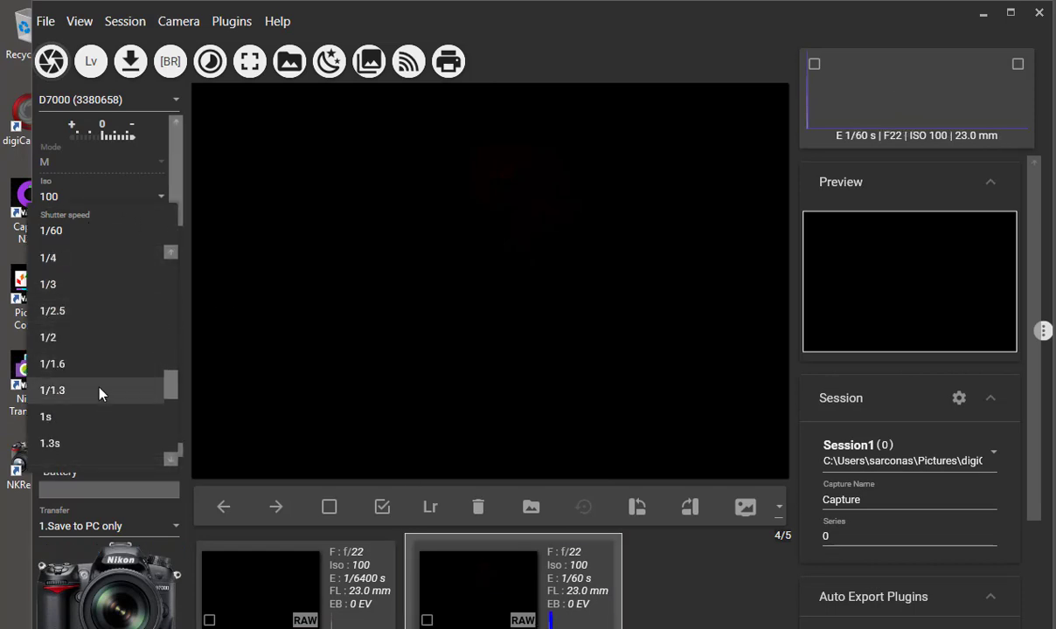
{"action": "left_click", "coordinate": [96, 417]}
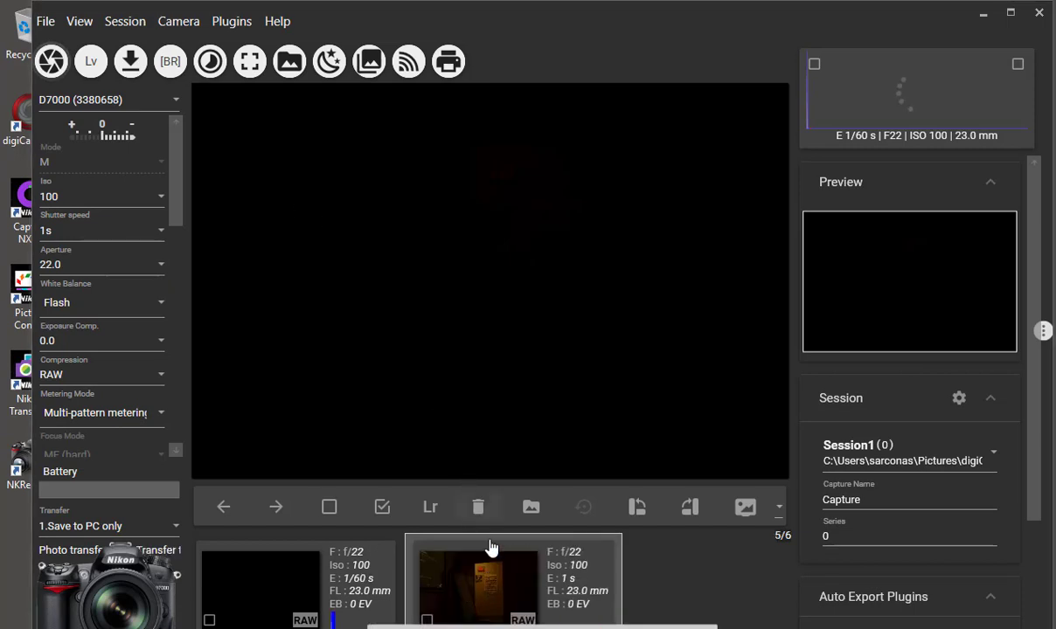
{"action": "left_click", "coordinate": [511, 591]}
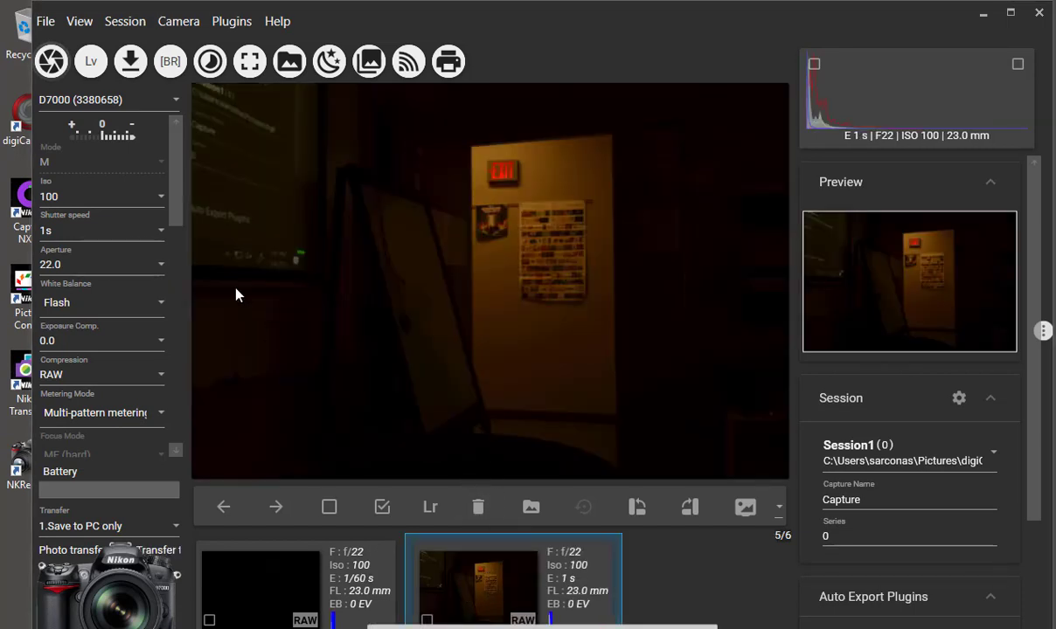
- Capture a photo at 6 s and f/22, and another at 6 s with the aperture set to 2.8
{"action": "left_click", "coordinate": [77, 234]}
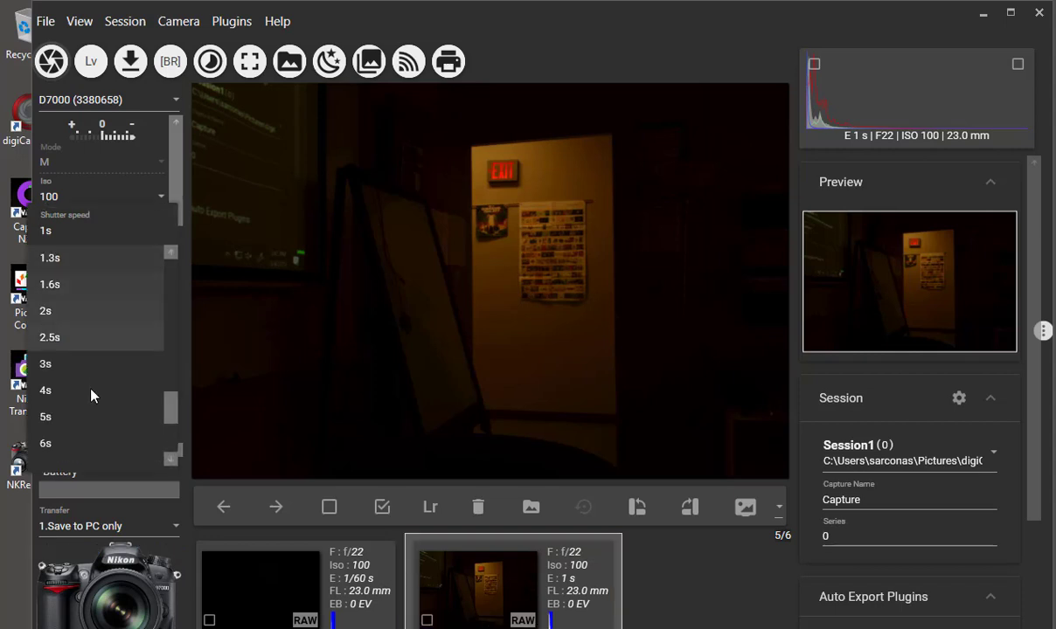
{"action": "left_click", "coordinate": [90, 443]}
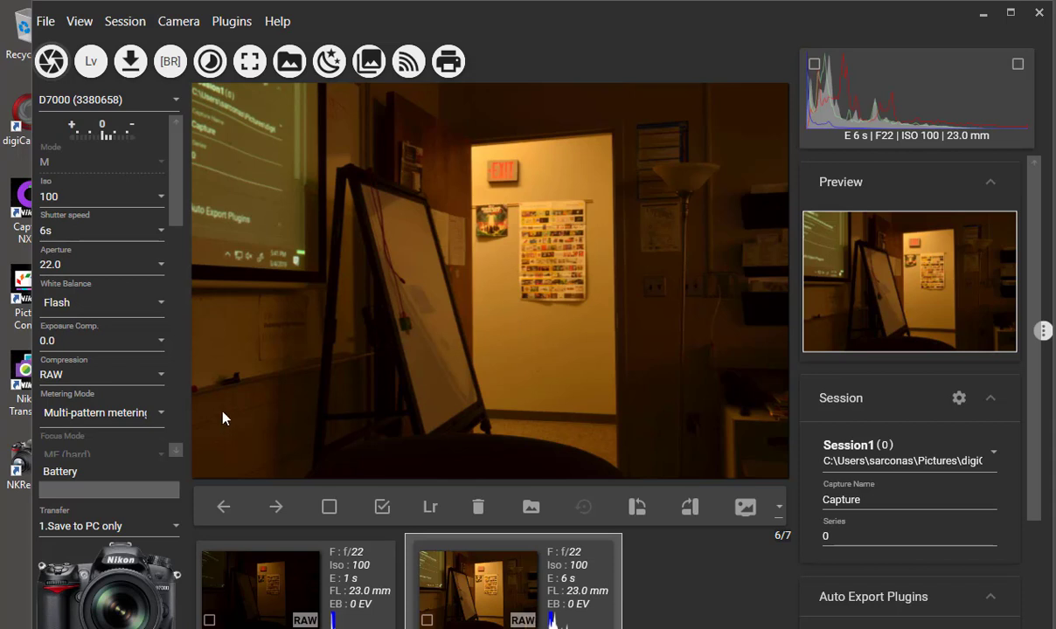
{"action": "left_click", "coordinate": [117, 268]}
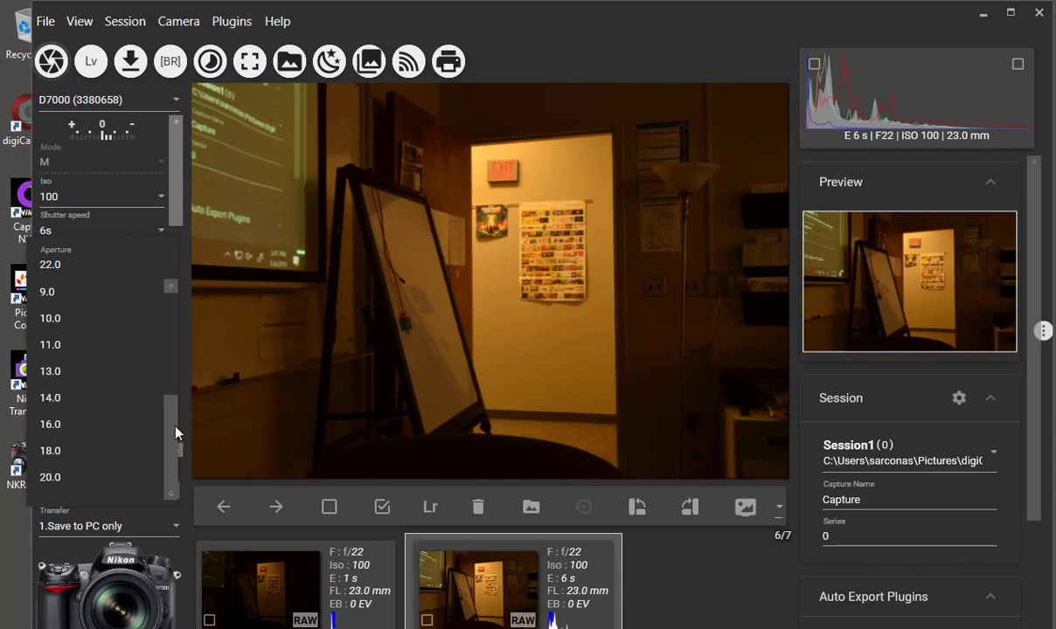
{"action": "left_click_drag", "start_coordinate": [175, 432], "coordinate": [176, 322]}
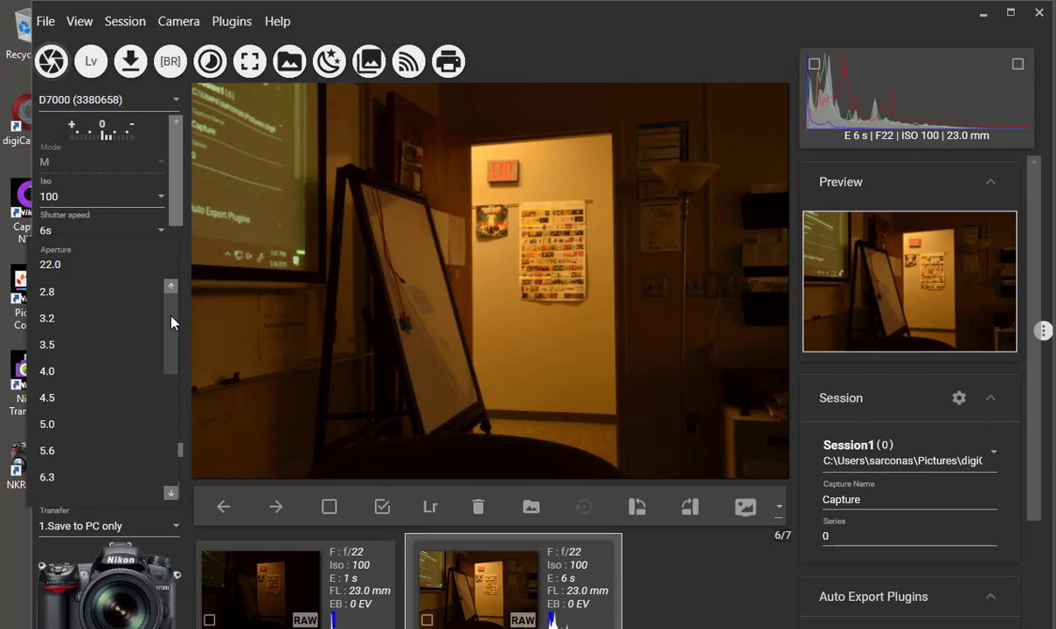
{"action": "left_click", "coordinate": [98, 294]}
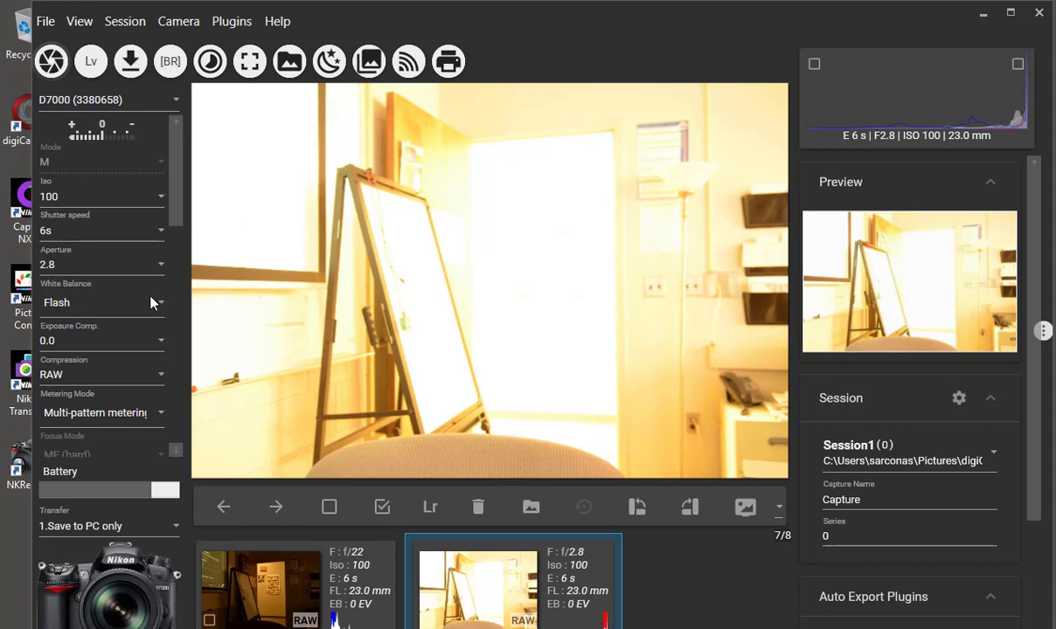
- Set the shutter speed to 1/10 and capture a photo at f/2.8
{"action": "left_click", "coordinate": [79, 228]}
{"action": "scroll", "coordinate": [90, 276], "scroll_direction": "up", "scroll_amount": 6}
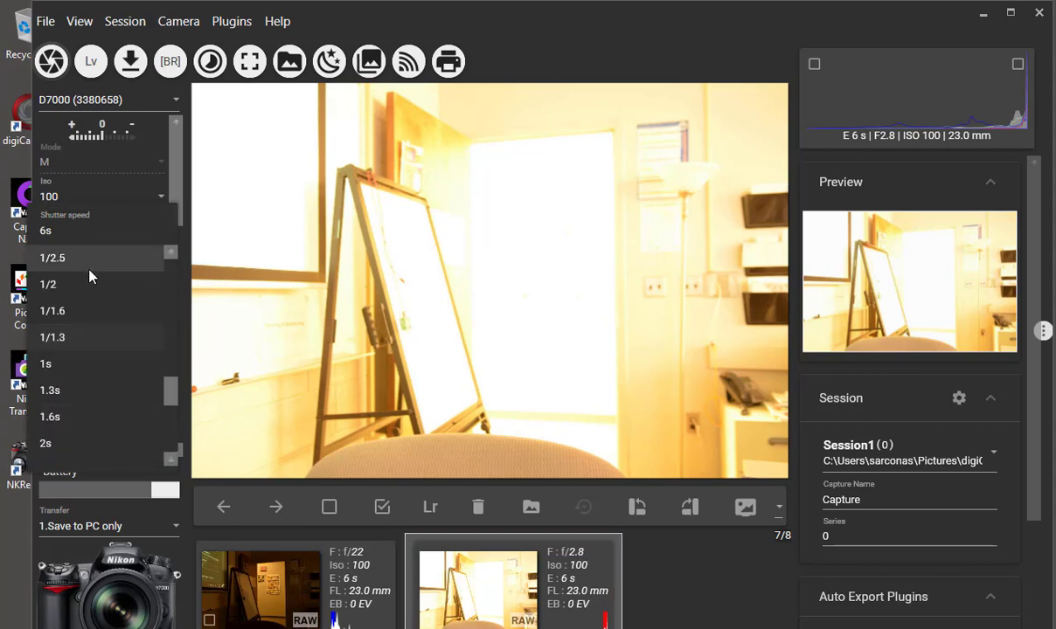
{"action": "scroll", "coordinate": [87, 266], "scroll_direction": "up", "scroll_amount": 2}
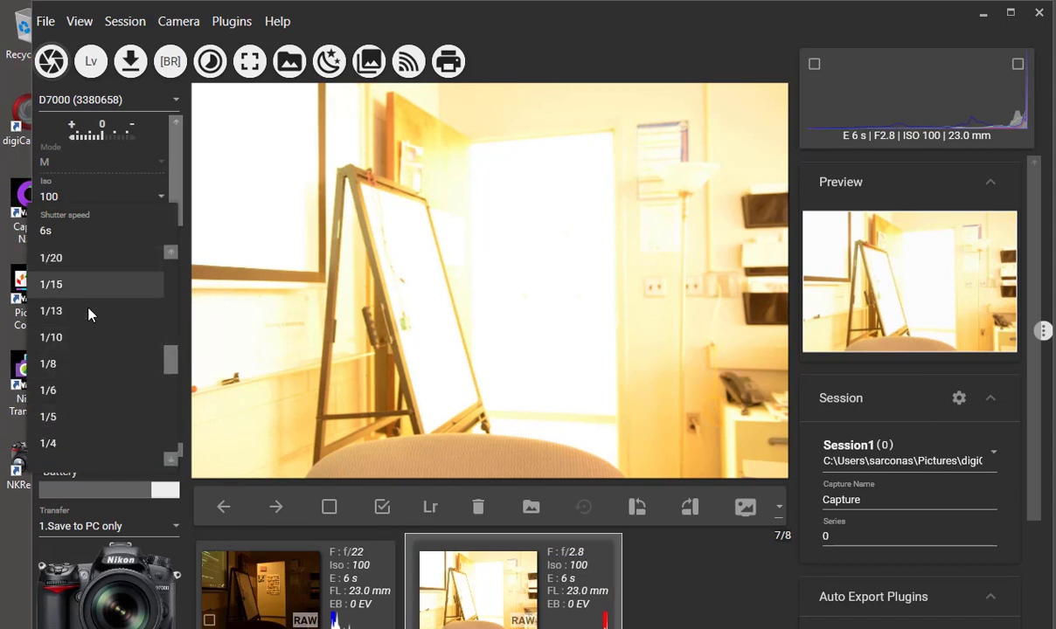
{"action": "left_click", "coordinate": [81, 310]}
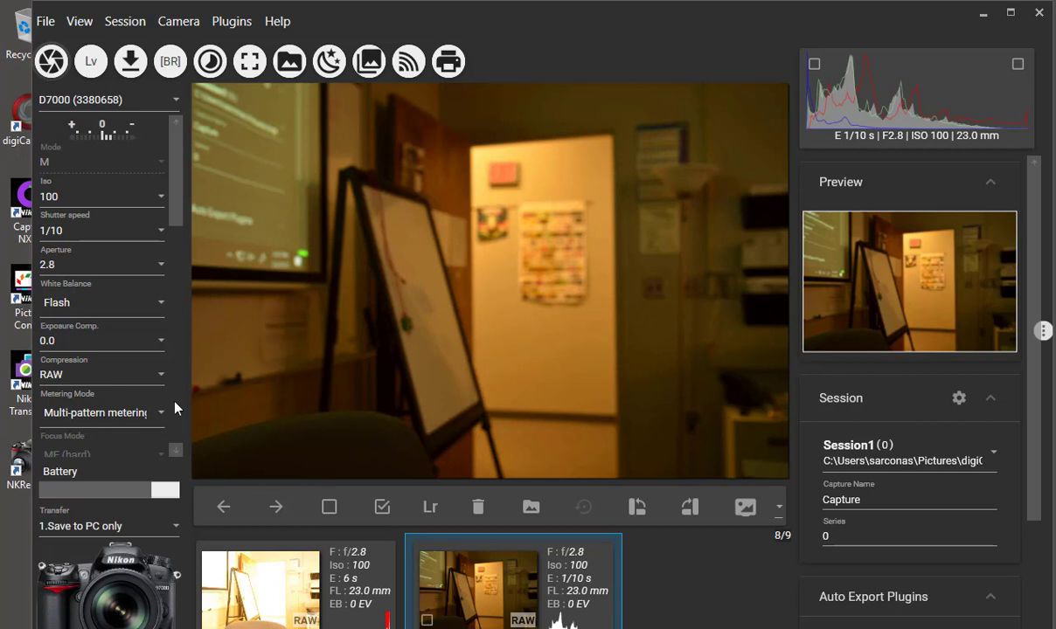
- Set the white balance to Fluorescent, then capture and view a photo
{"action": "left_click", "coordinate": [100, 304]}
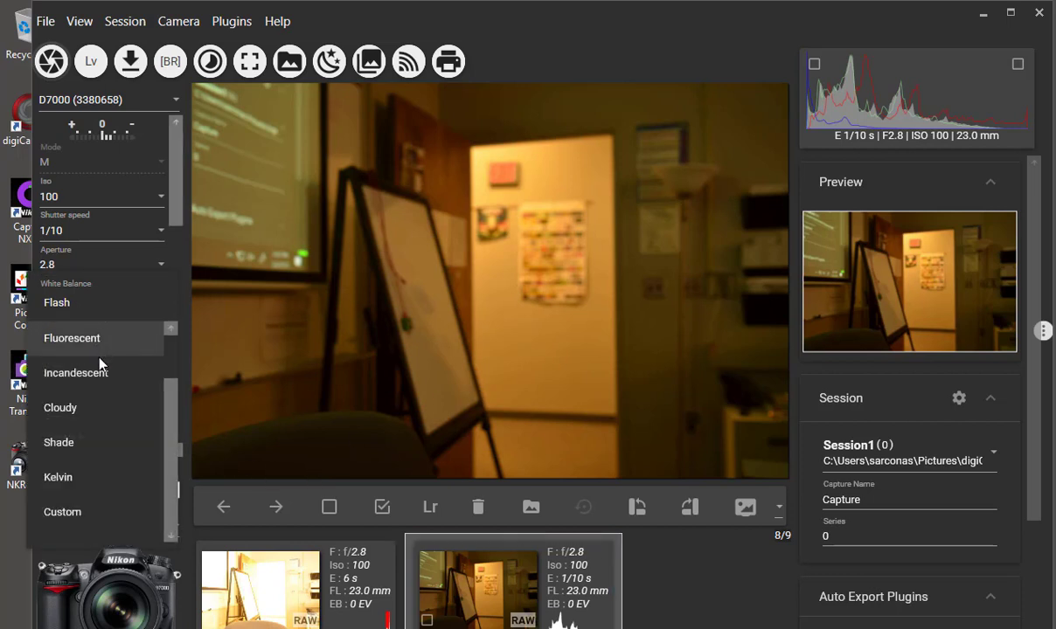
{"action": "scroll", "coordinate": [99, 365], "scroll_direction": "up", "scroll_amount": 2}
{"action": "left_click", "coordinate": [92, 408]}
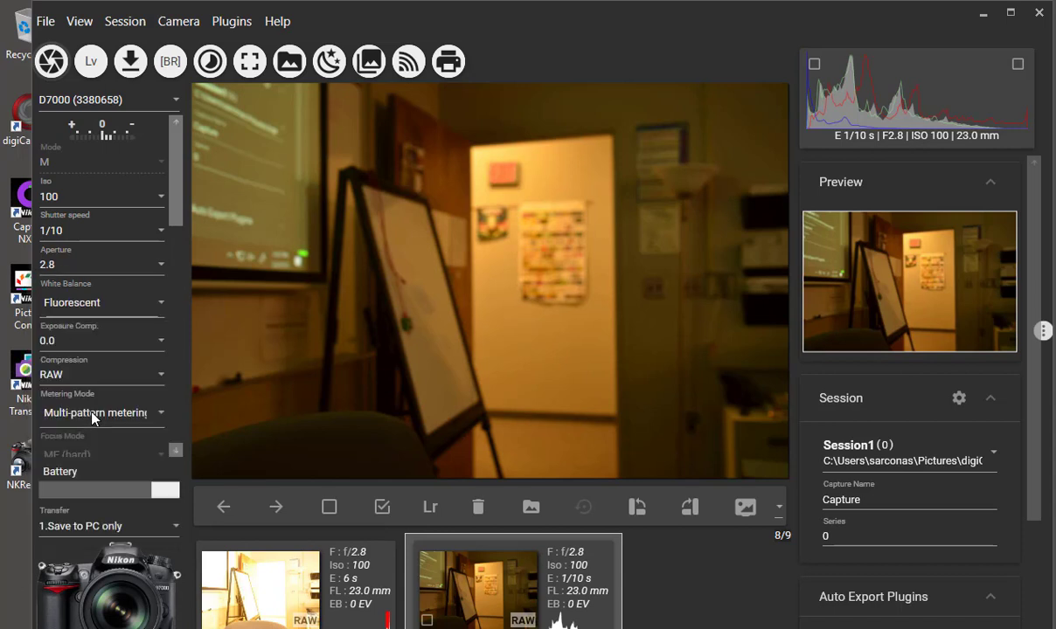
{"action": "left_click", "coordinate": [52, 63]}
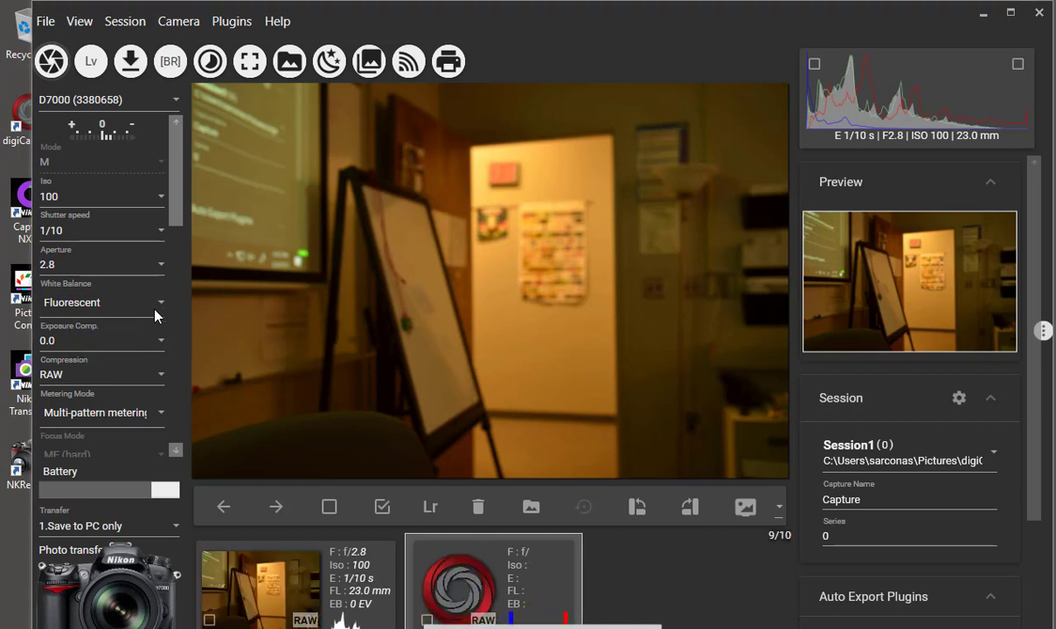
{"action": "left_click", "coordinate": [503, 575]}
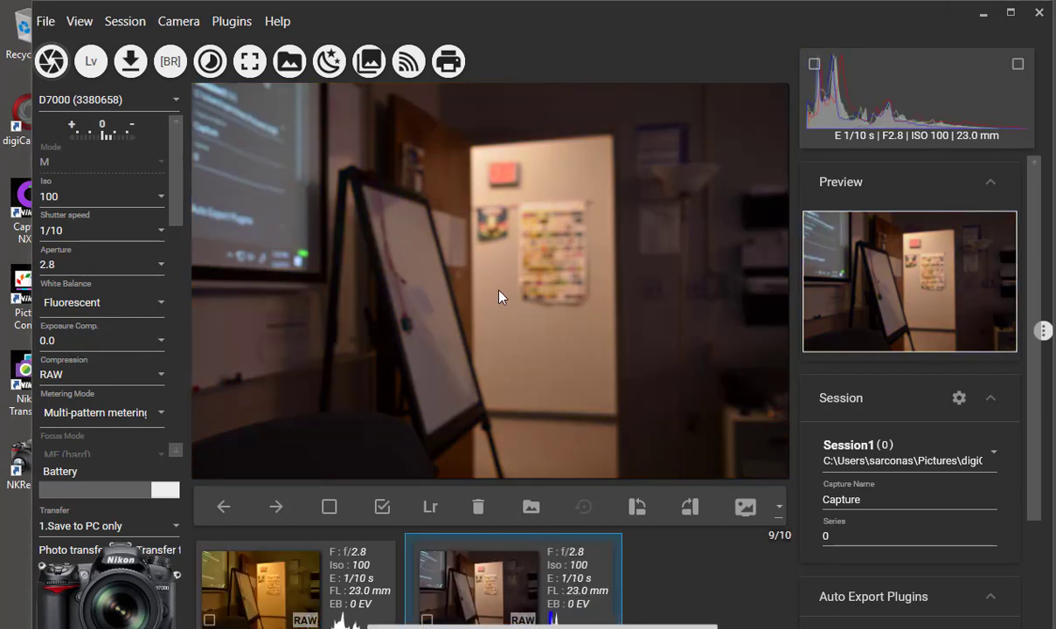
- Capture a photo with Incandescent white balance and compare it with the Fluorescent one
{"action": "left_click", "coordinate": [92, 301]}
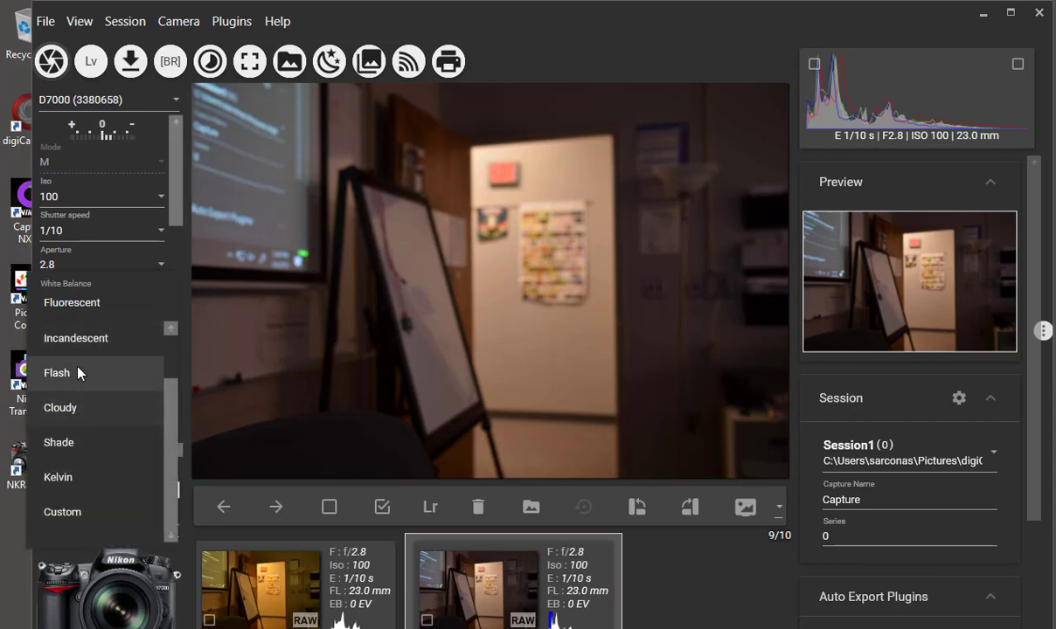
{"action": "left_click", "coordinate": [75, 337]}
{"action": "left_click", "coordinate": [54, 68]}
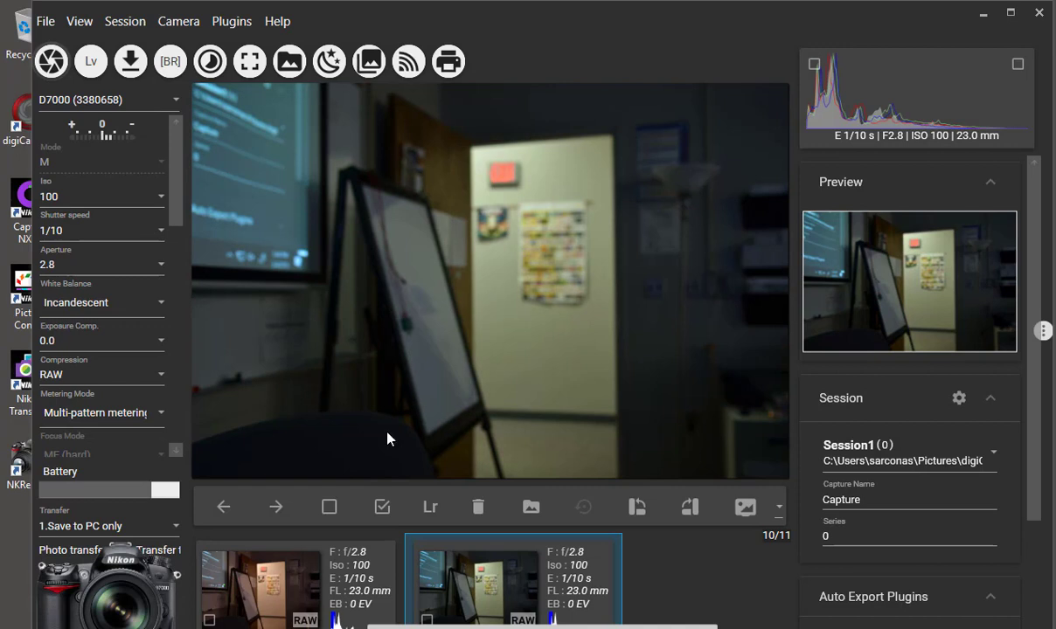
{"action": "left_click", "coordinate": [303, 591]}
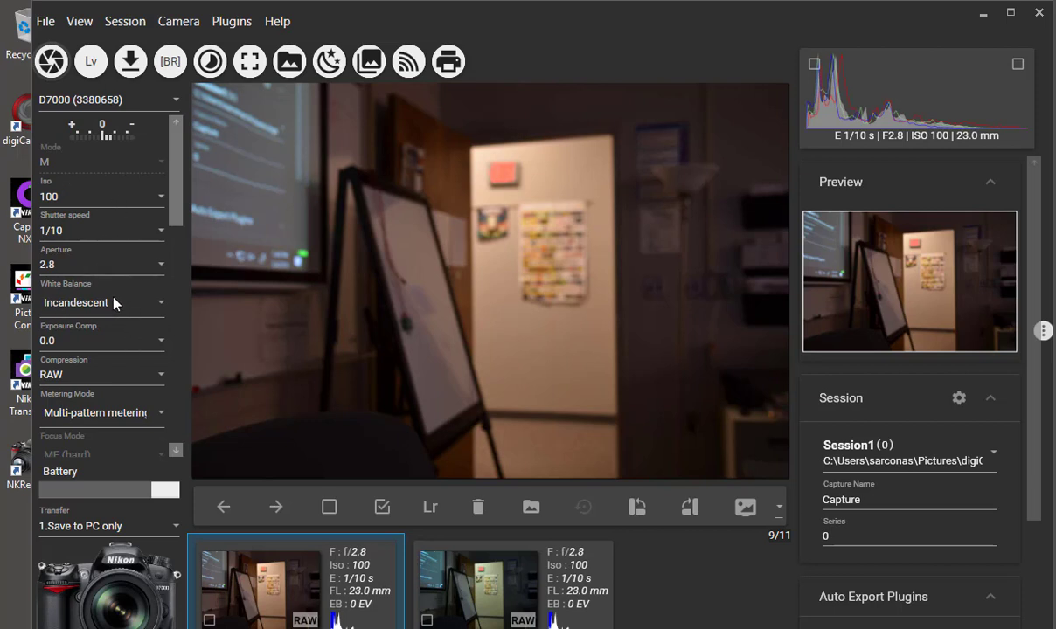
- Set the exposure compensation to +3.7, then capture and view a photo
{"action": "left_click", "coordinate": [122, 346]}
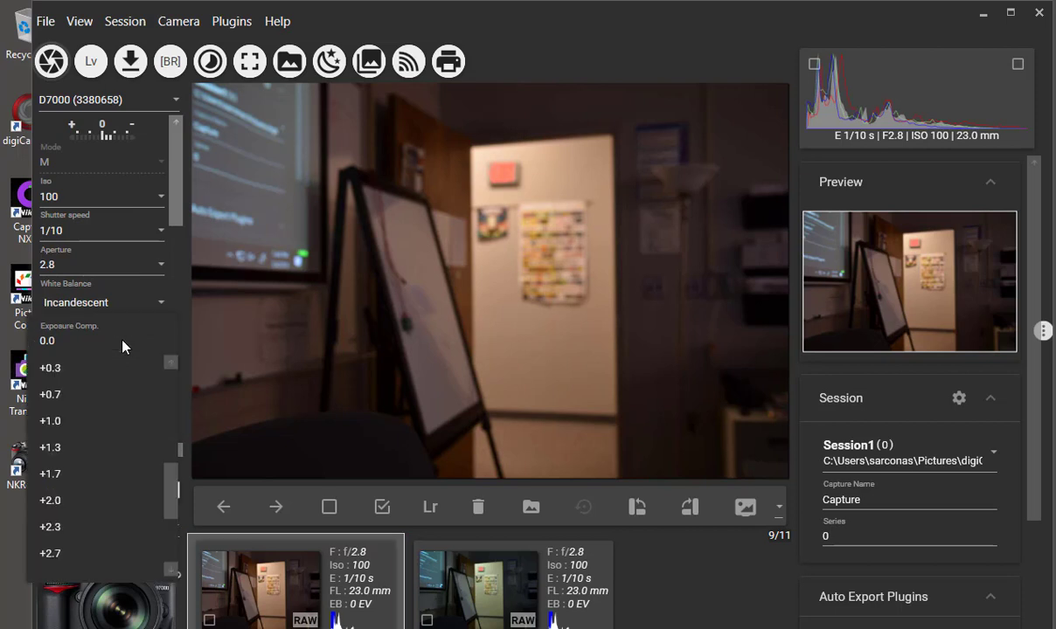
{"action": "left_click_drag", "start_coordinate": [174, 497], "coordinate": [175, 563]}
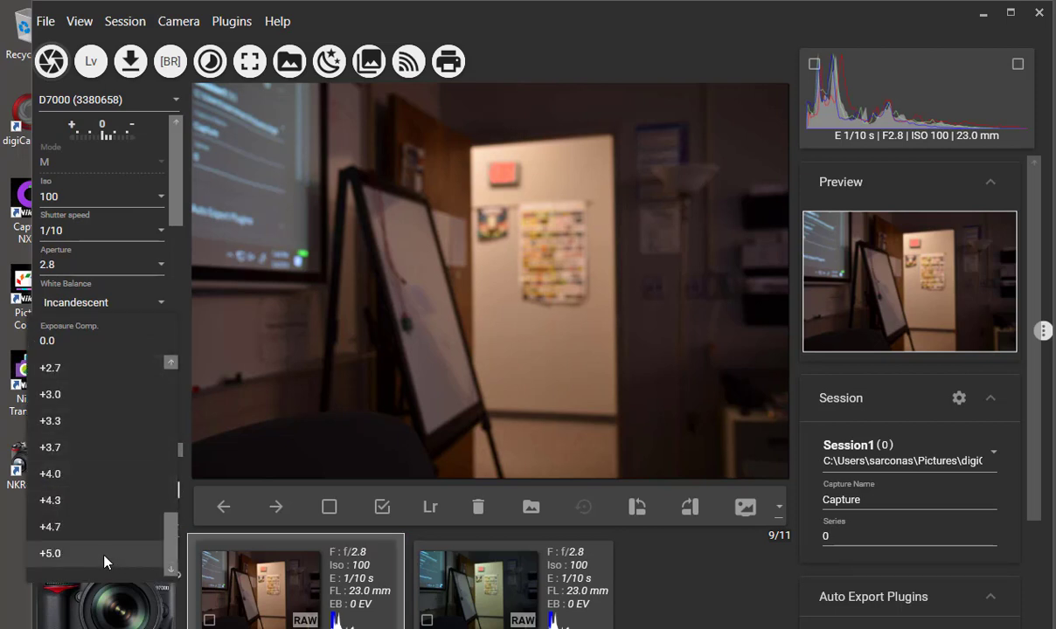
{"action": "left_click", "coordinate": [96, 454]}
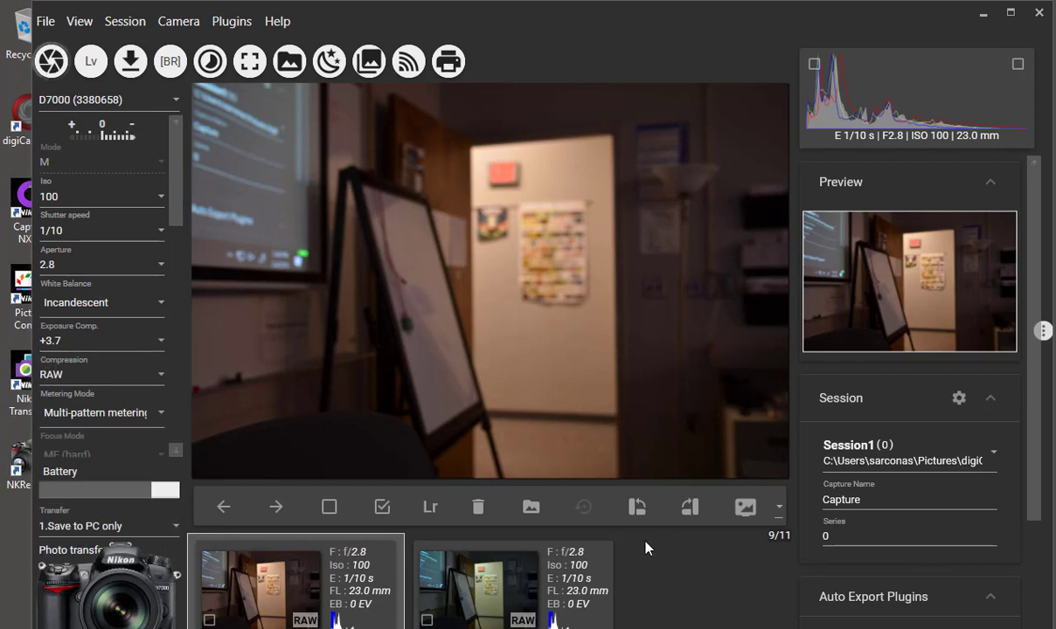
{"action": "left_click", "coordinate": [500, 587]}
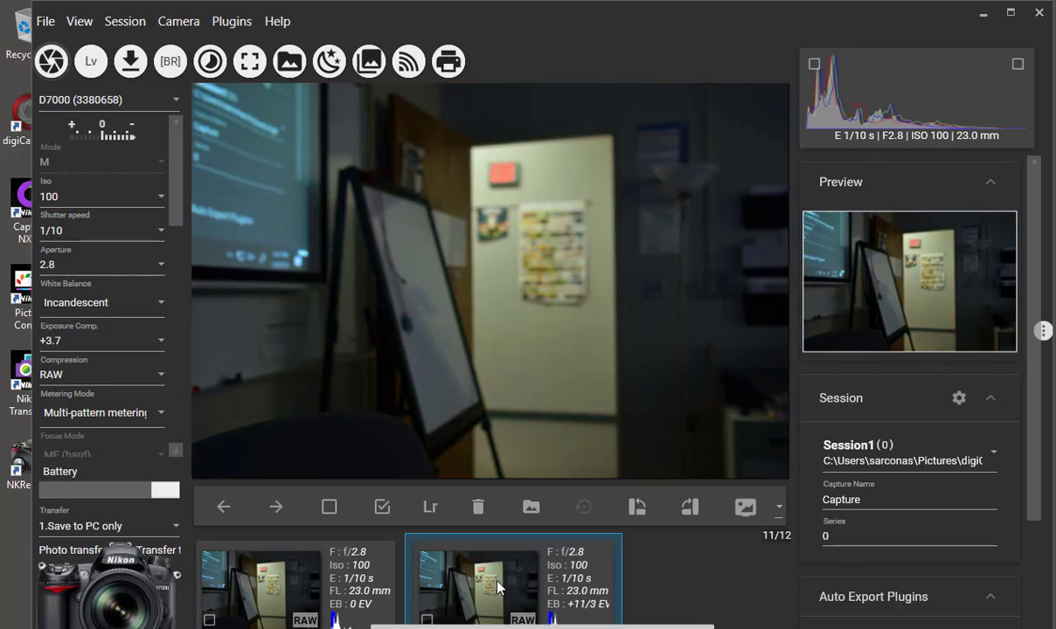
- Compare the photo taken without exposure compensation with the one taken at +3.7
{"action": "left_click", "coordinate": [300, 594]}
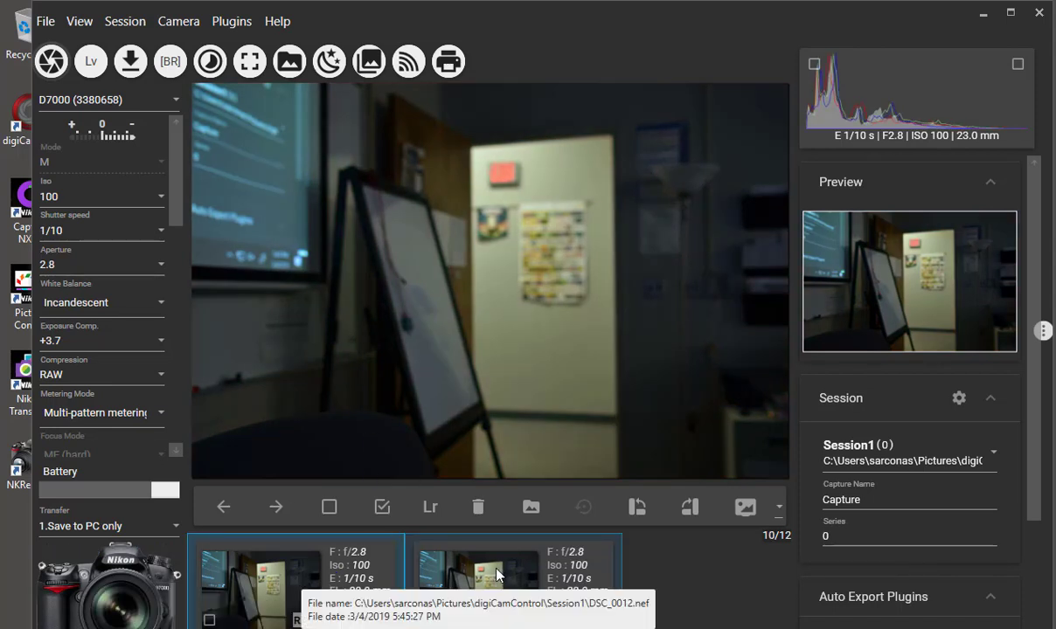
{"action": "left_click", "coordinate": [491, 575]}
{"action": "left_click", "coordinate": [286, 593]}
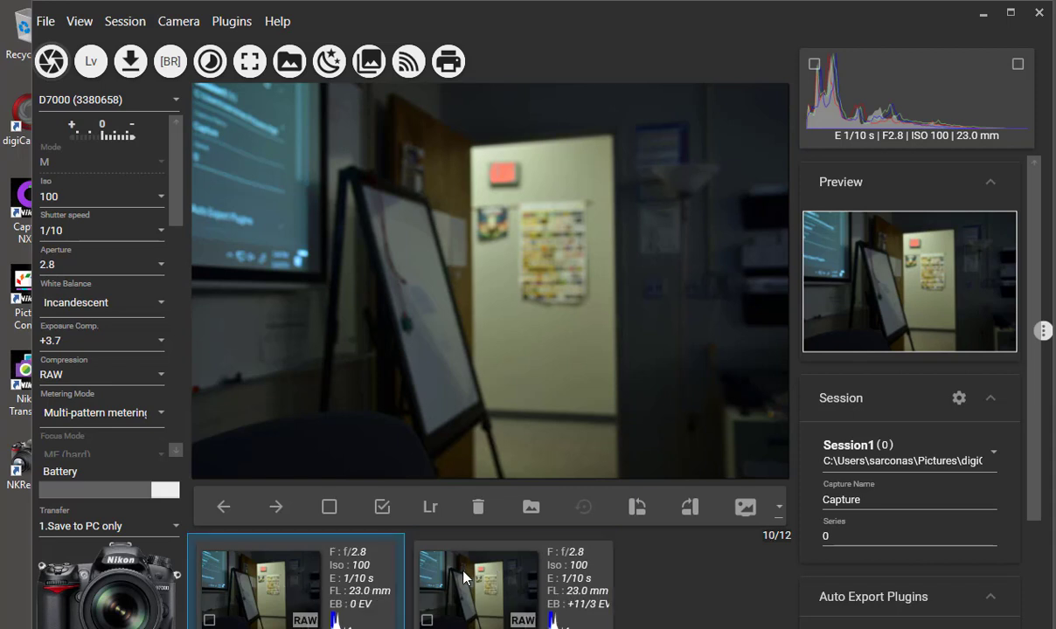
{"action": "left_click", "coordinate": [436, 542]}
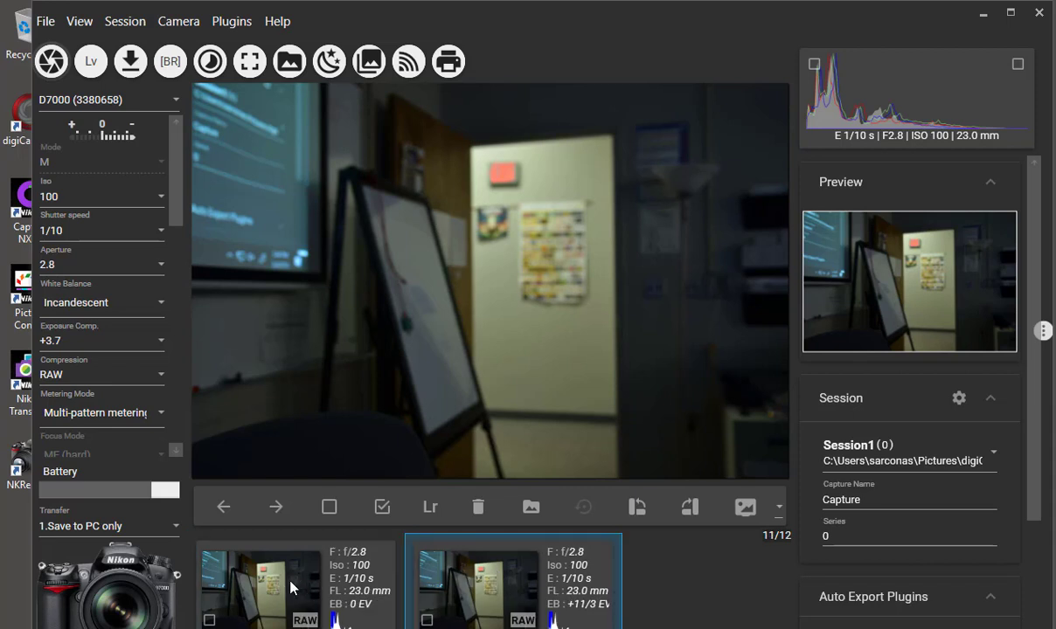
- Reset the exposure compensation to 0.0
{"action": "left_click", "coordinate": [131, 341]}
{"action": "scroll", "coordinate": [173, 371], "scroll_direction": "up", "scroll_amount": 4}
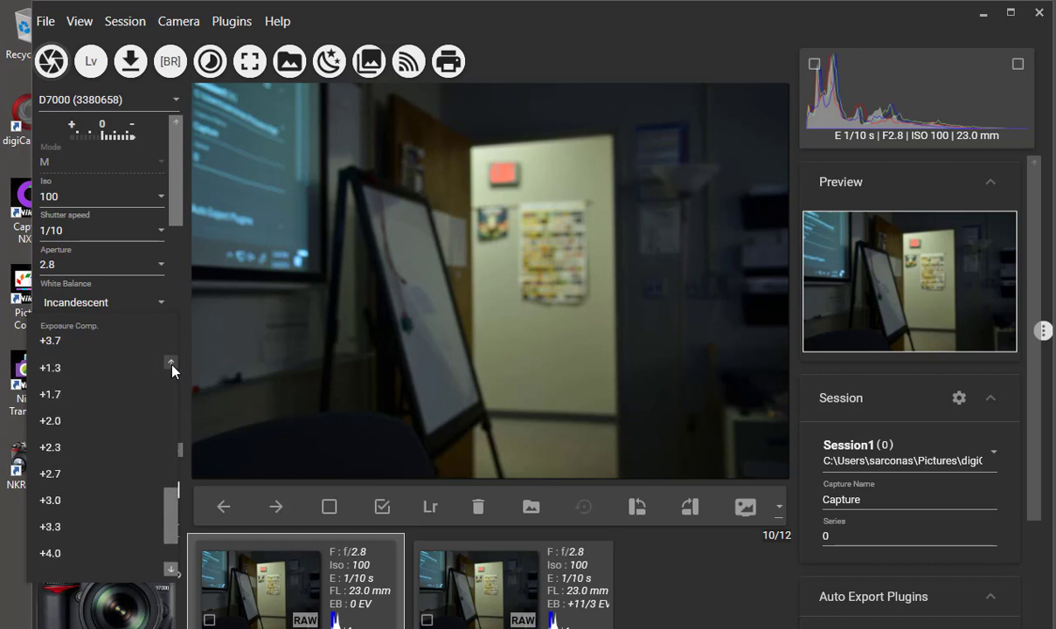
{"action": "left_click", "coordinate": [57, 442]}
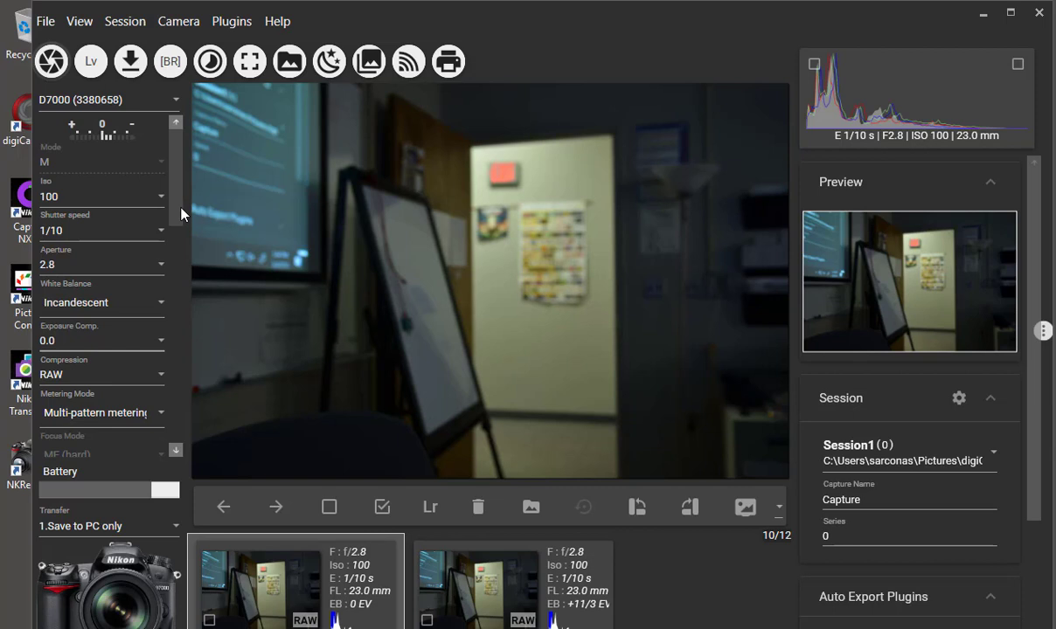
- Set the camera's ISO to 400, and after that change it to 200
{"action": "left_click", "coordinate": [82, 202]}
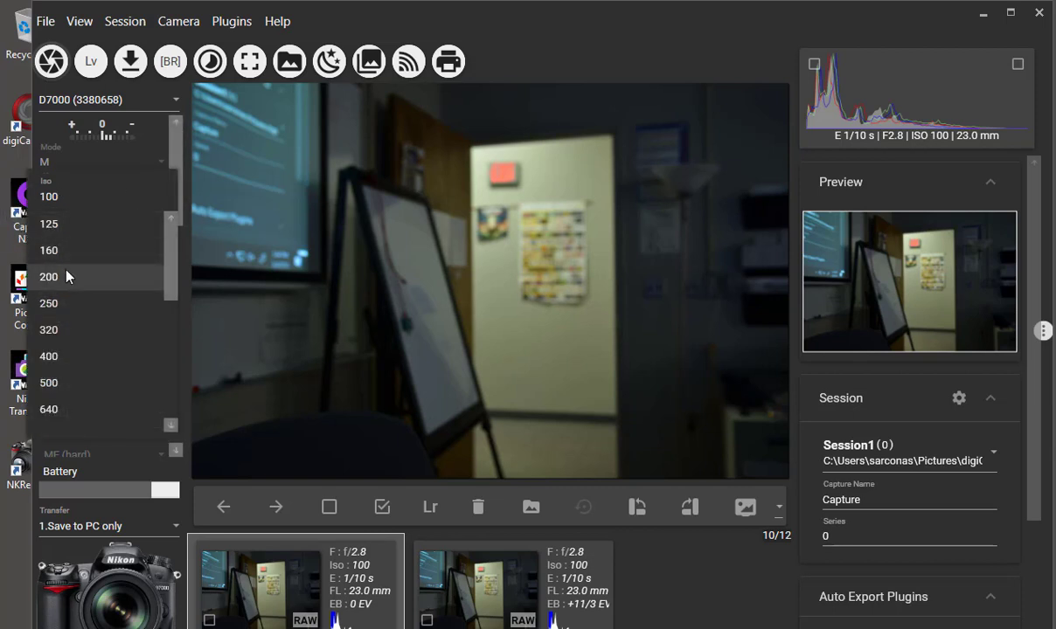
{"action": "left_click", "coordinate": [58, 357]}
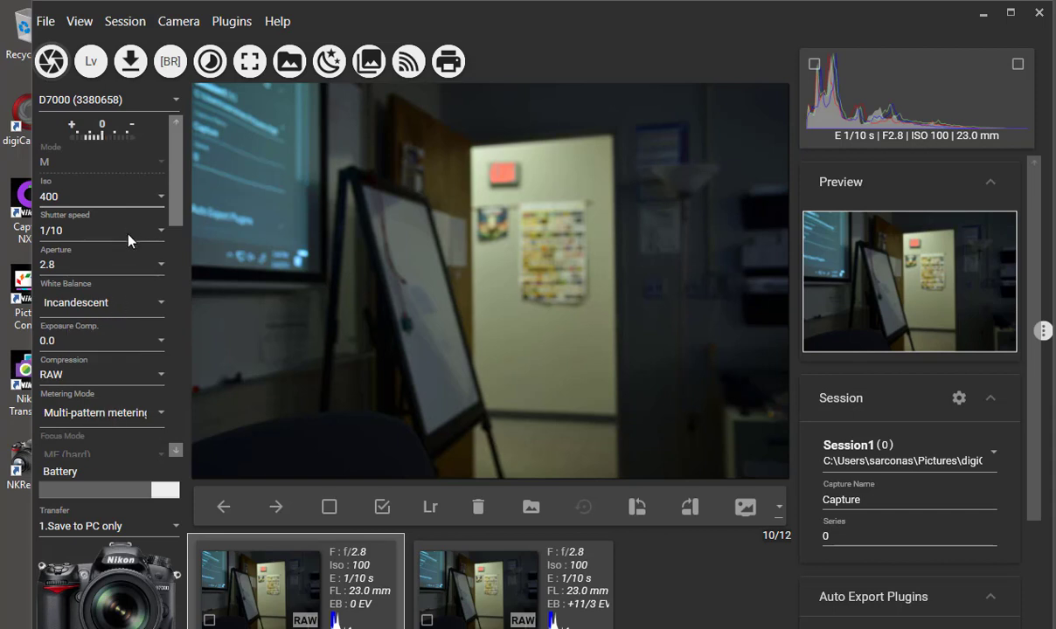
{"action": "left_click", "coordinate": [78, 201]}
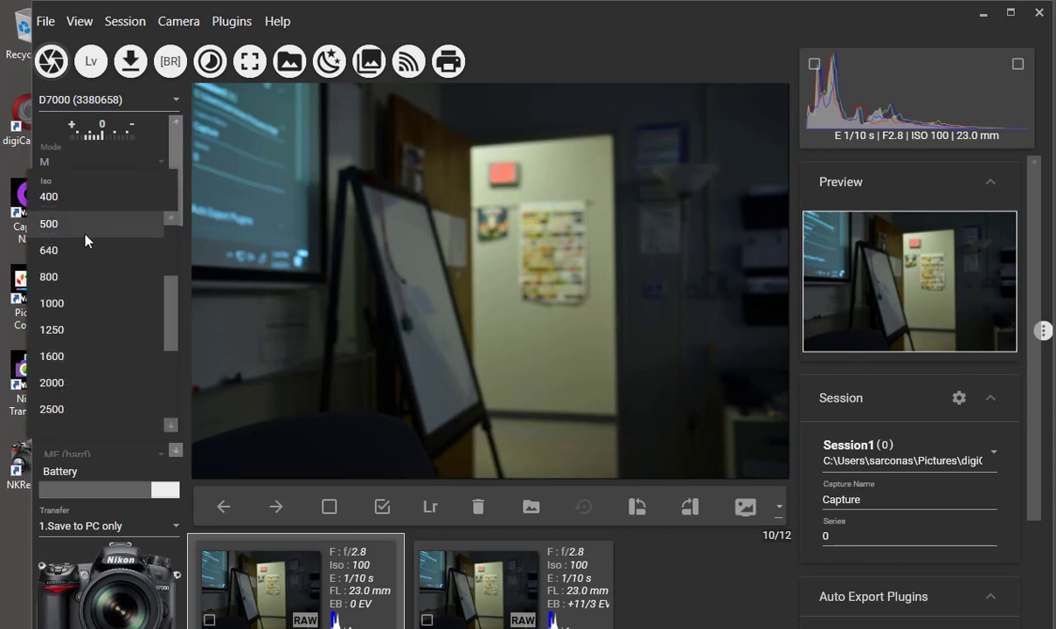
{"action": "scroll", "coordinate": [81, 240], "scroll_direction": "up", "scroll_amount": 3}
{"action": "left_click", "coordinate": [74, 304]}
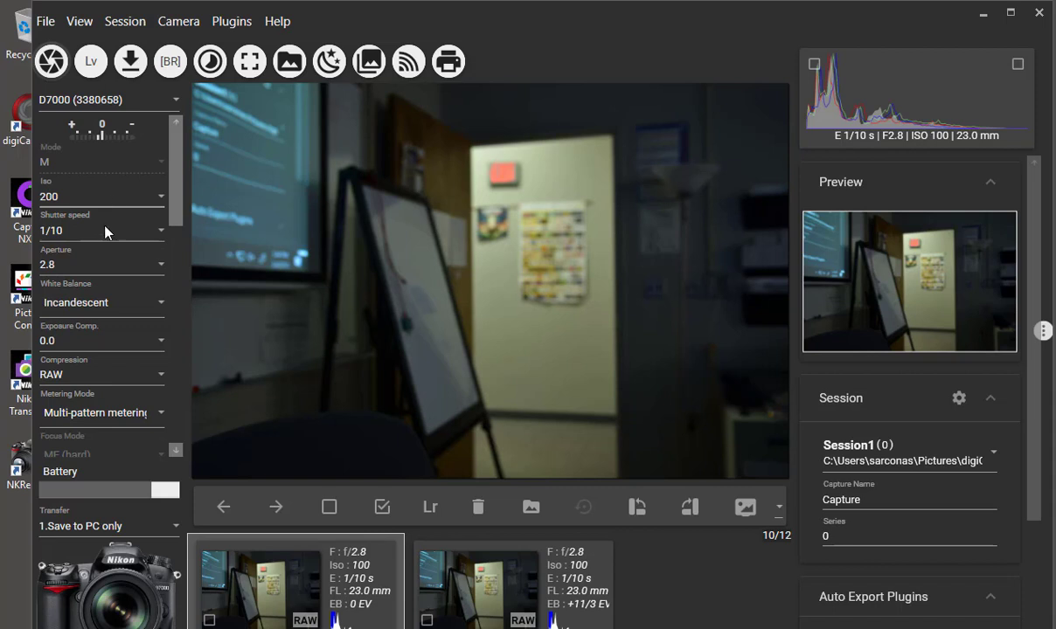
- Set the shutter speed to 1/125
{"action": "left_click", "coordinate": [104, 232]}
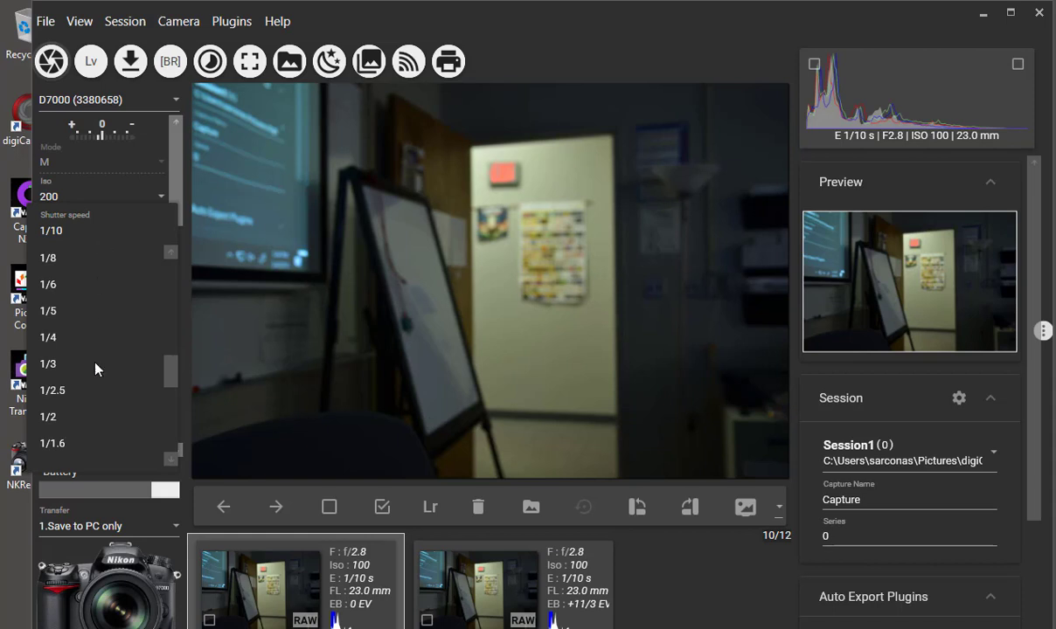
{"action": "scroll", "coordinate": [101, 376], "scroll_direction": "down", "scroll_amount": 6}
{"action": "scroll", "coordinate": [103, 383], "scroll_direction": "up", "scroll_amount": 10}
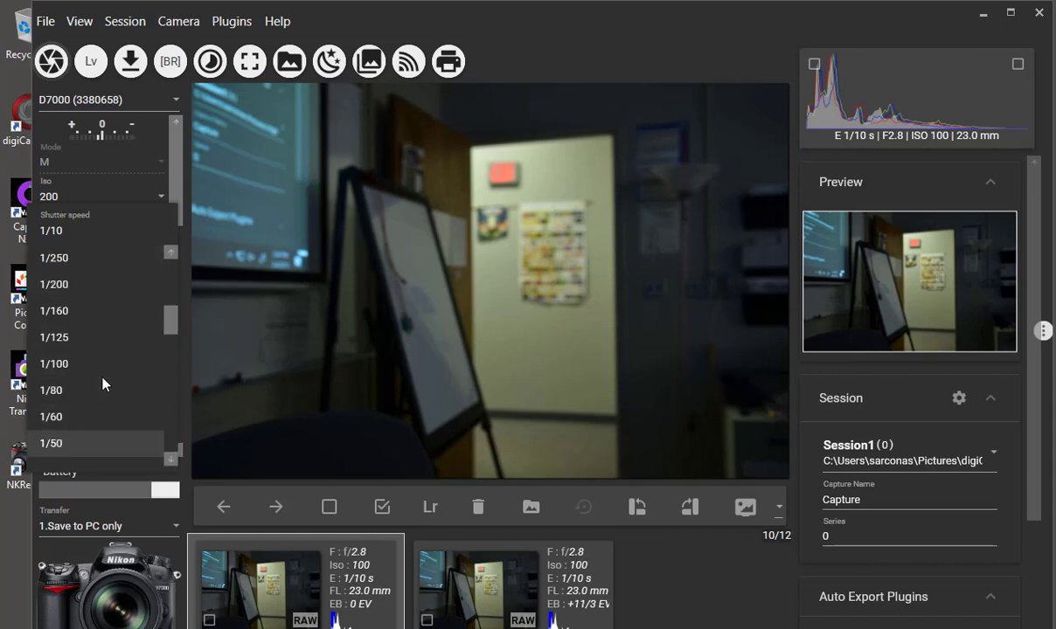
{"action": "left_click", "coordinate": [91, 336]}
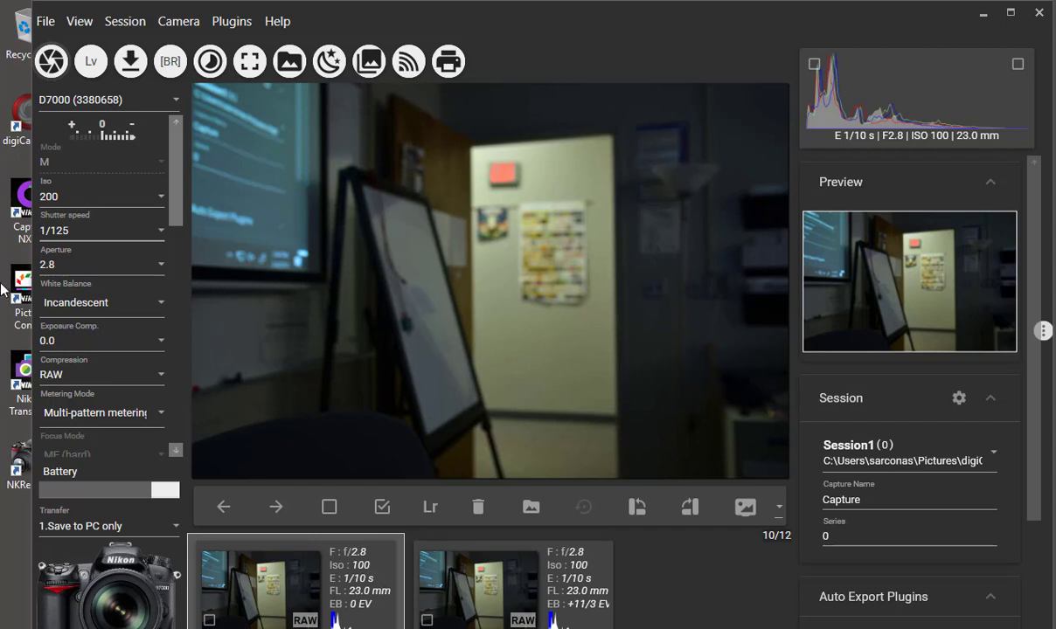
- Set the shutter speed to 1/6400
{"action": "left_click", "coordinate": [74, 225]}
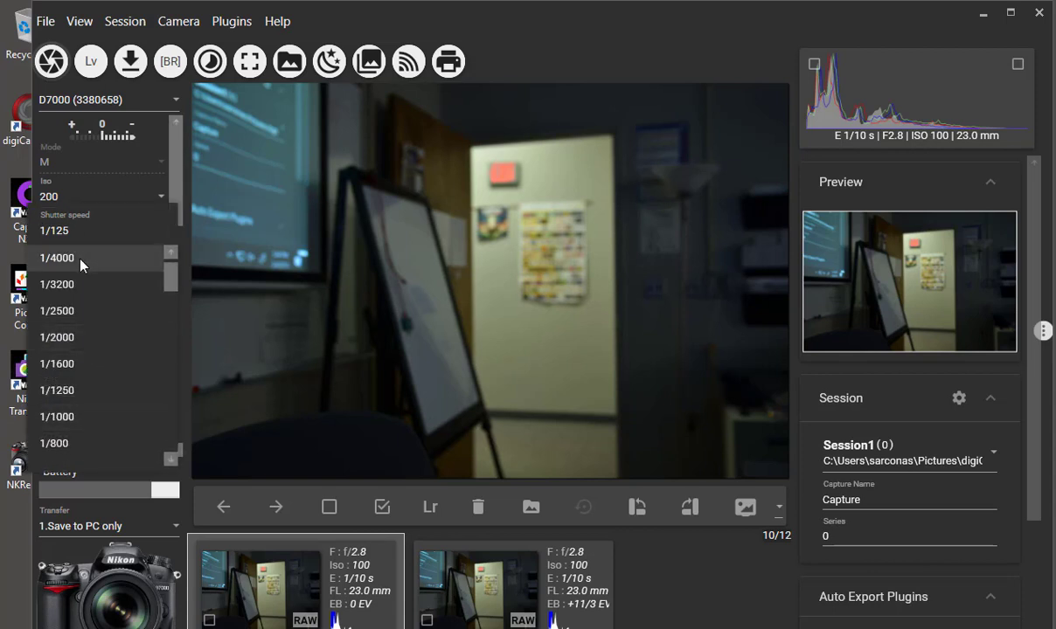
{"action": "scroll", "coordinate": [77, 261], "scroll_direction": "up", "scroll_amount": 1}
{"action": "left_click", "coordinate": [81, 262]}
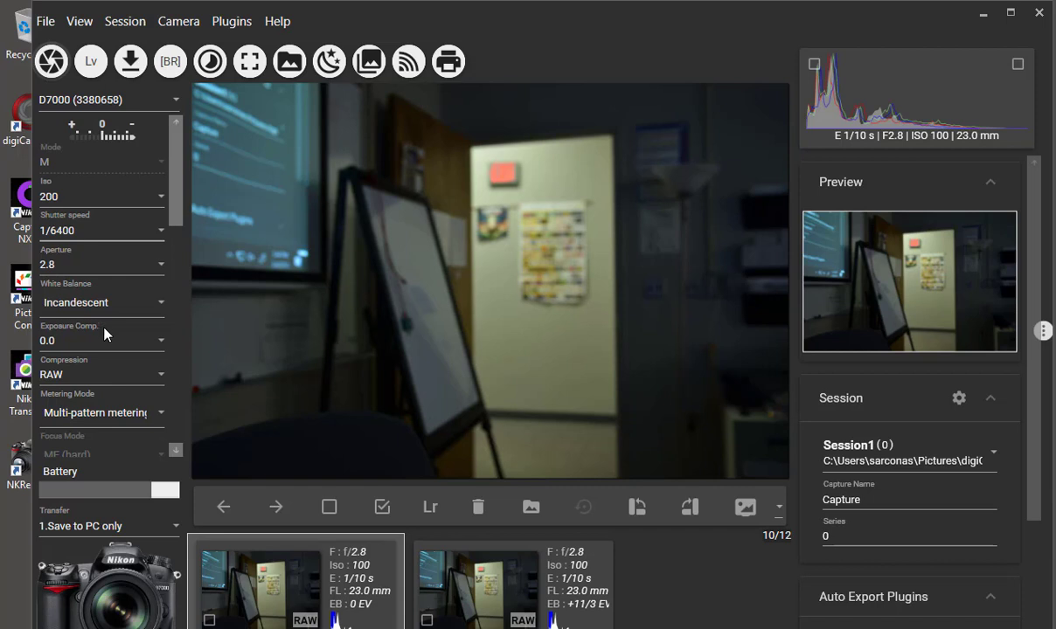
{"action": "left_click", "coordinate": [92, 229]}
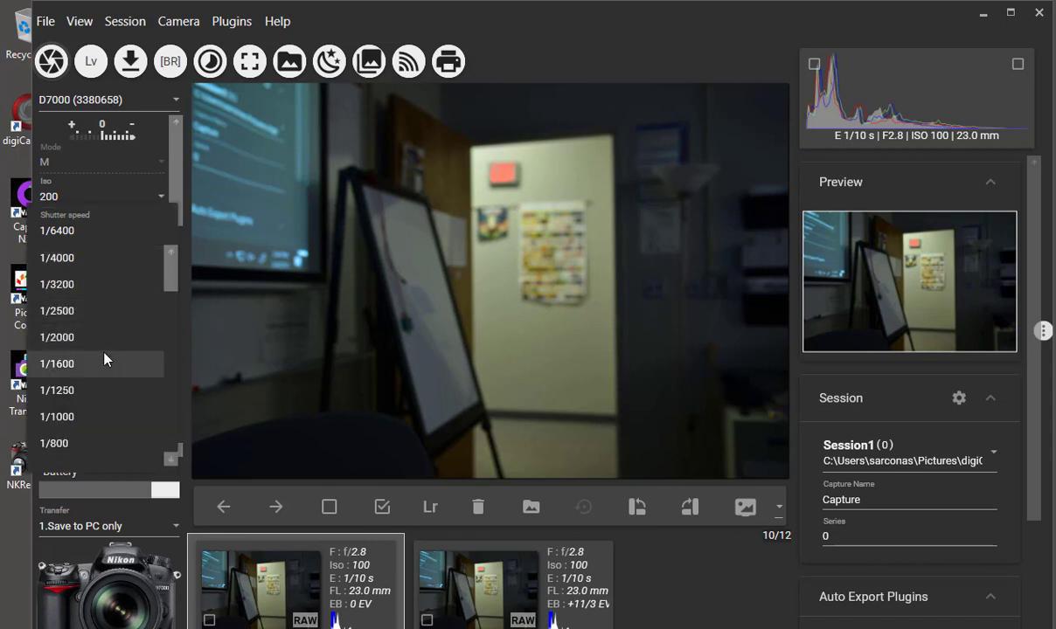
{"action": "left_click", "coordinate": [77, 231]}
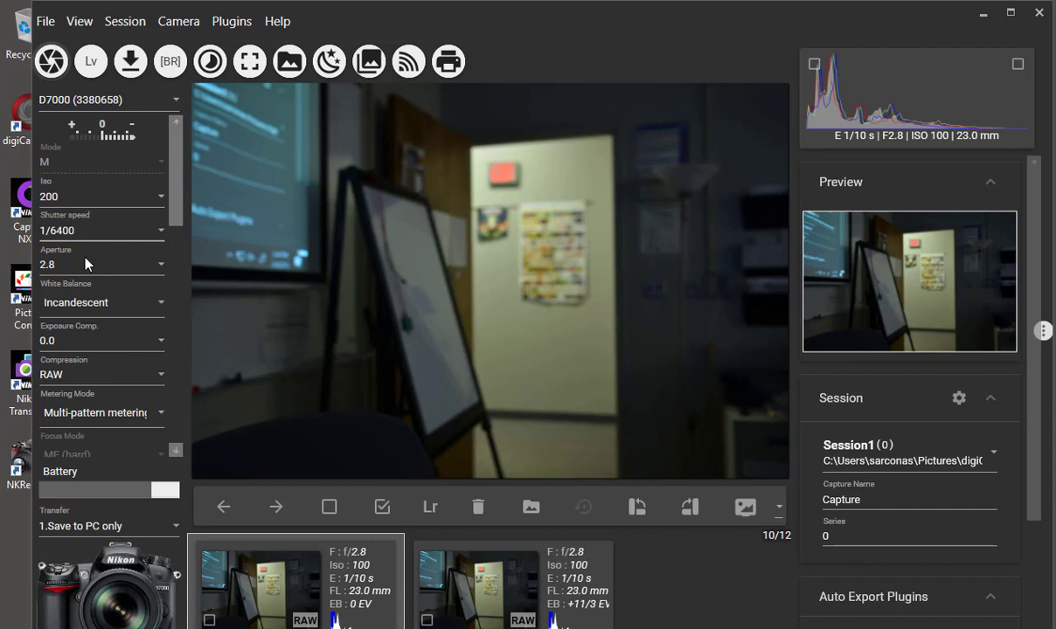
- Examine the available image size and RAW compression options and look through the remaining camera settings
{"action": "scroll", "coordinate": [109, 315], "scroll_direction": "down", "scroll_amount": 1}
{"action": "scroll", "coordinate": [96, 306], "scroll_direction": "down", "scroll_amount": 1}
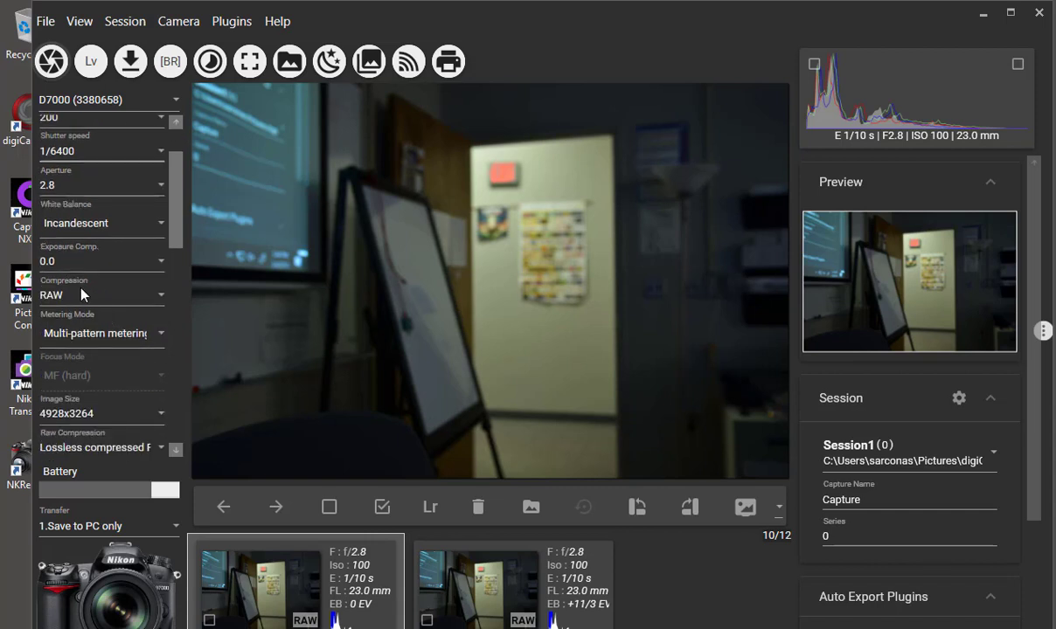
{"action": "left_click", "coordinate": [87, 407]}
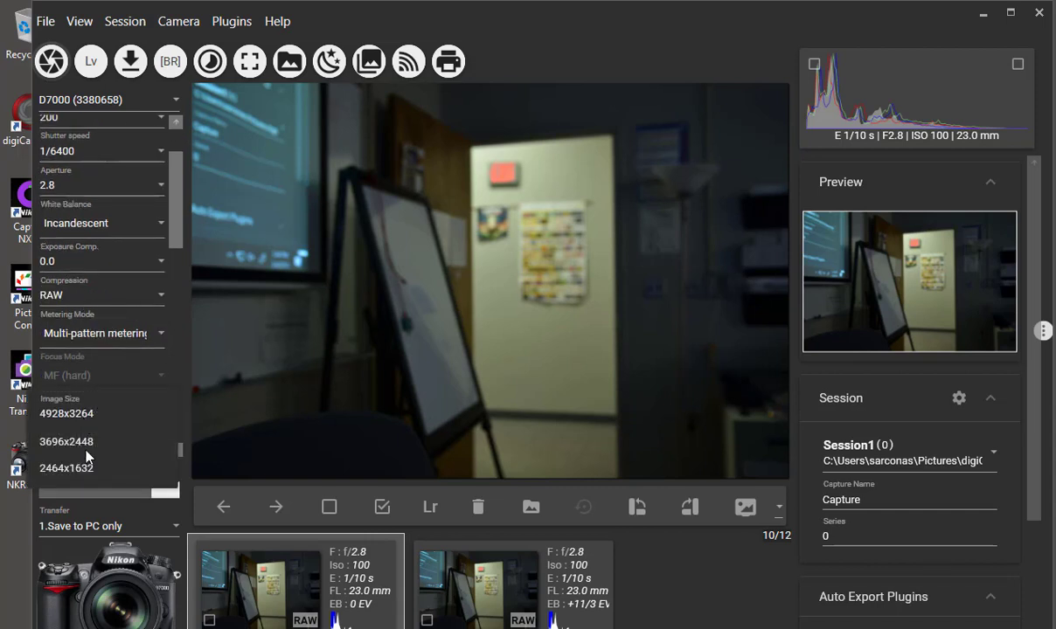
{"action": "left_click", "coordinate": [179, 235]}
{"action": "left_click_drag", "start_coordinate": [179, 234], "coordinate": [177, 293]}
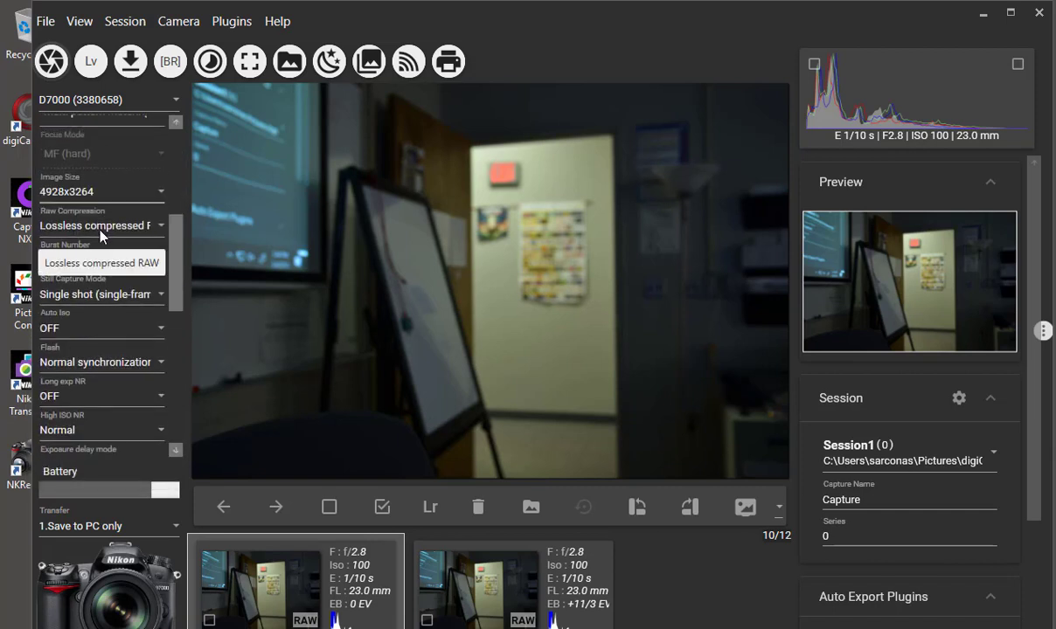
{"action": "left_click", "coordinate": [101, 230]}
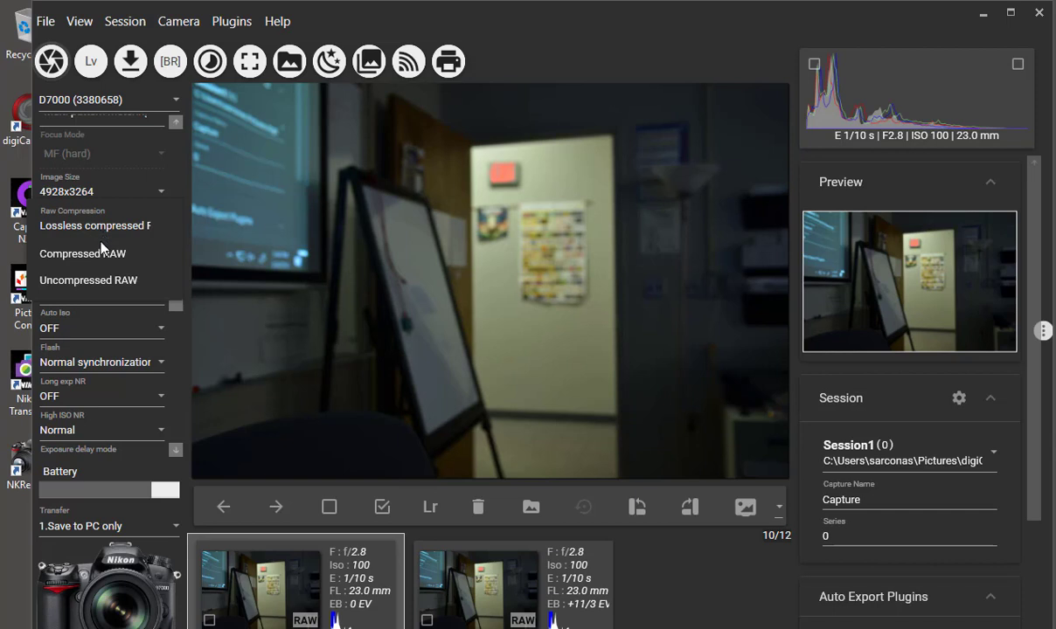
{"action": "left_click", "coordinate": [186, 224]}
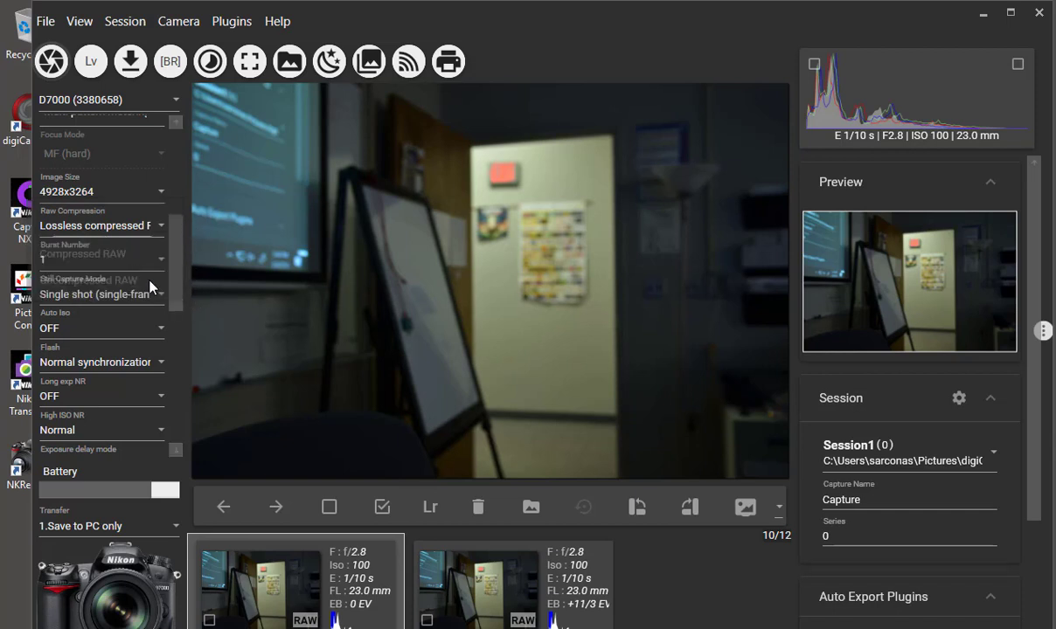
{"action": "scroll", "coordinate": [129, 388], "scroll_direction": "down", "scroll_amount": 10}
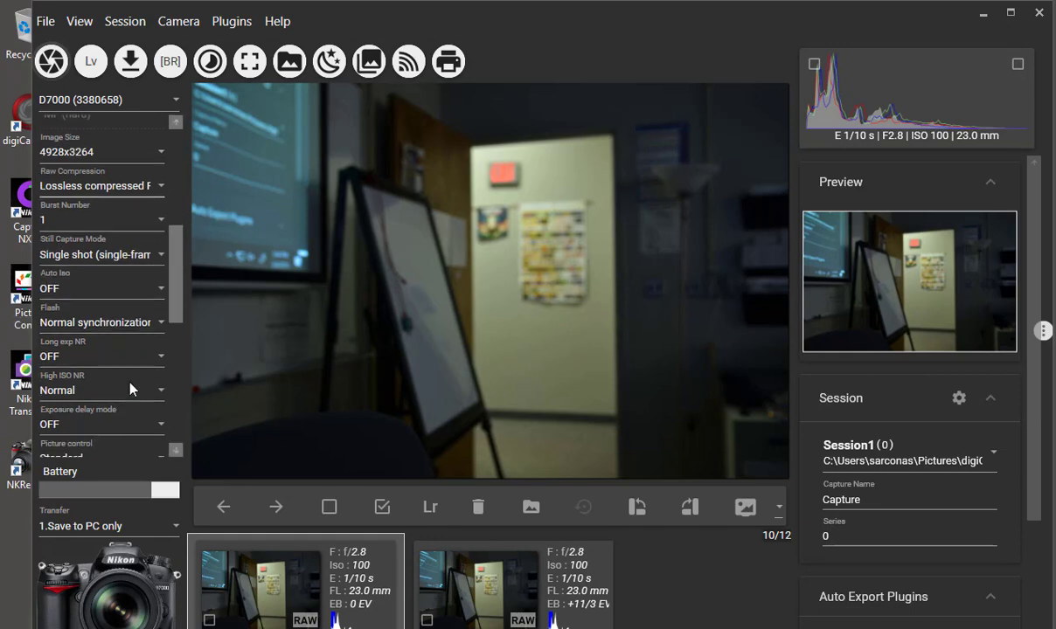
{"action": "scroll", "coordinate": [130, 385], "scroll_direction": "up", "scroll_amount": 10}
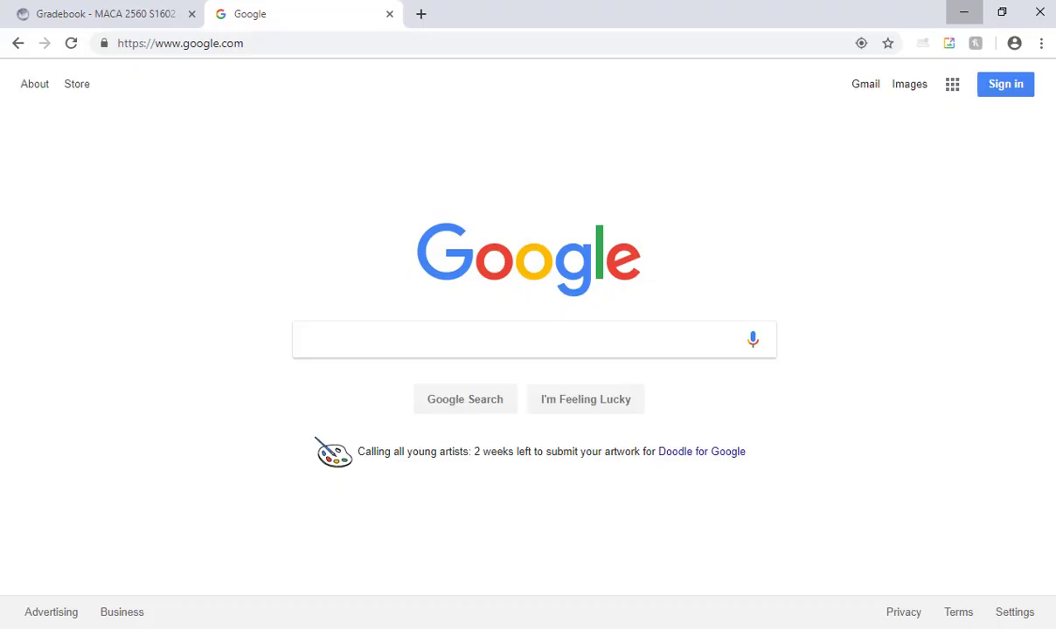
- Switch to Chrome, close the Gradebook page and search Google for "360 hdri"
{"action": "left_click", "coordinate": [191, 14]}
{"action": "left_click", "coordinate": [328, 344]}
{"action": "type", "text": "3"}
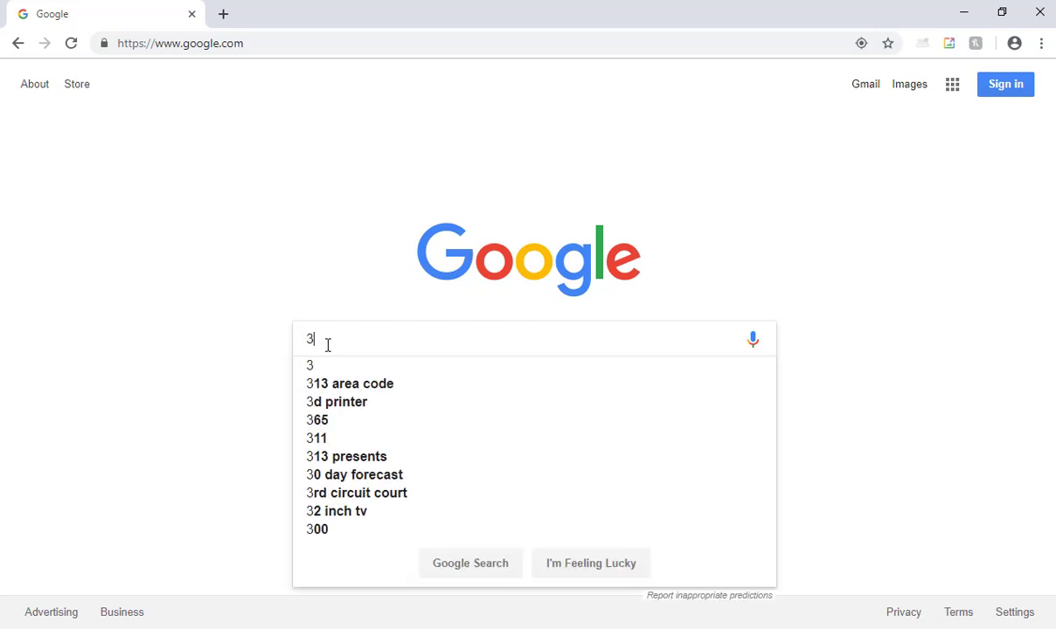
{"action": "type", "text": "60 hdri"}
{"action": "key", "text": "Return"}
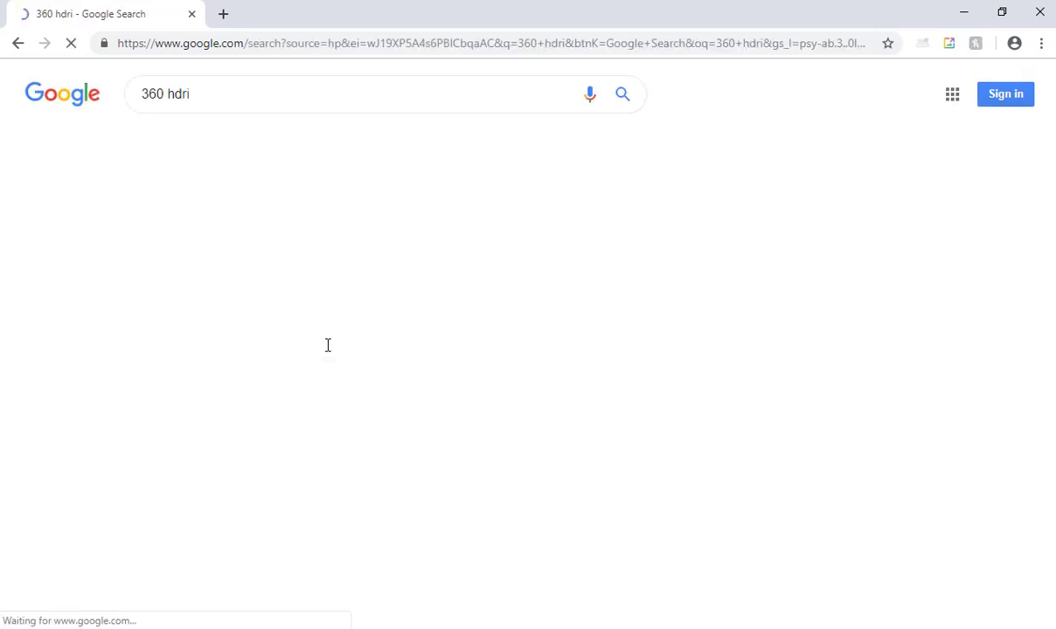
- Show the image results for the search and preview Greyscalegorilla's 360 street panorama with the theatre marquee
{"action": "left_click", "coordinate": [201, 145]}
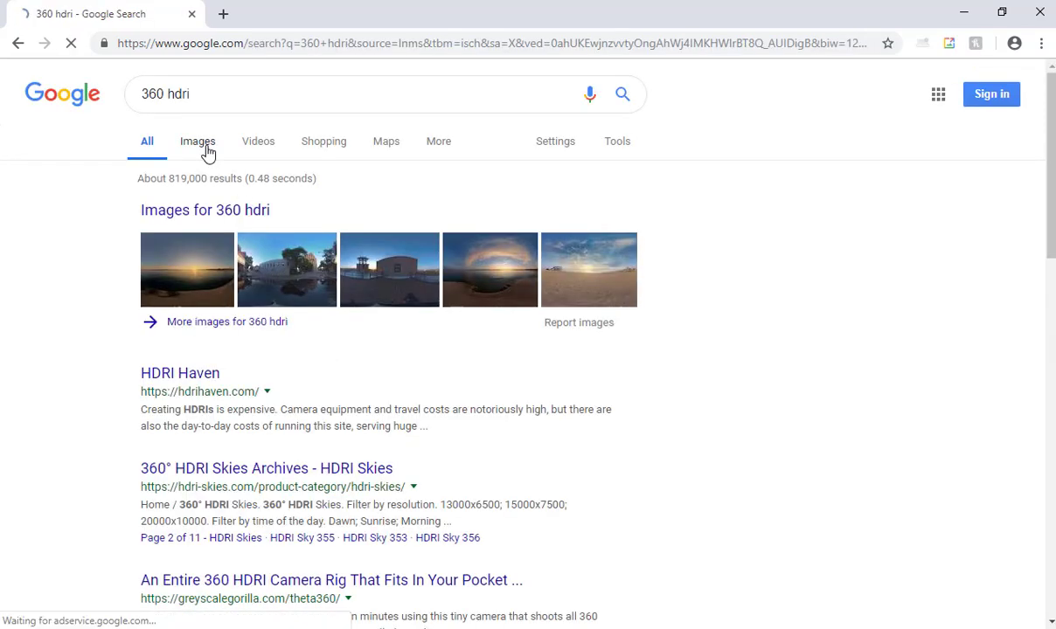
{"action": "left_click", "coordinate": [686, 346]}
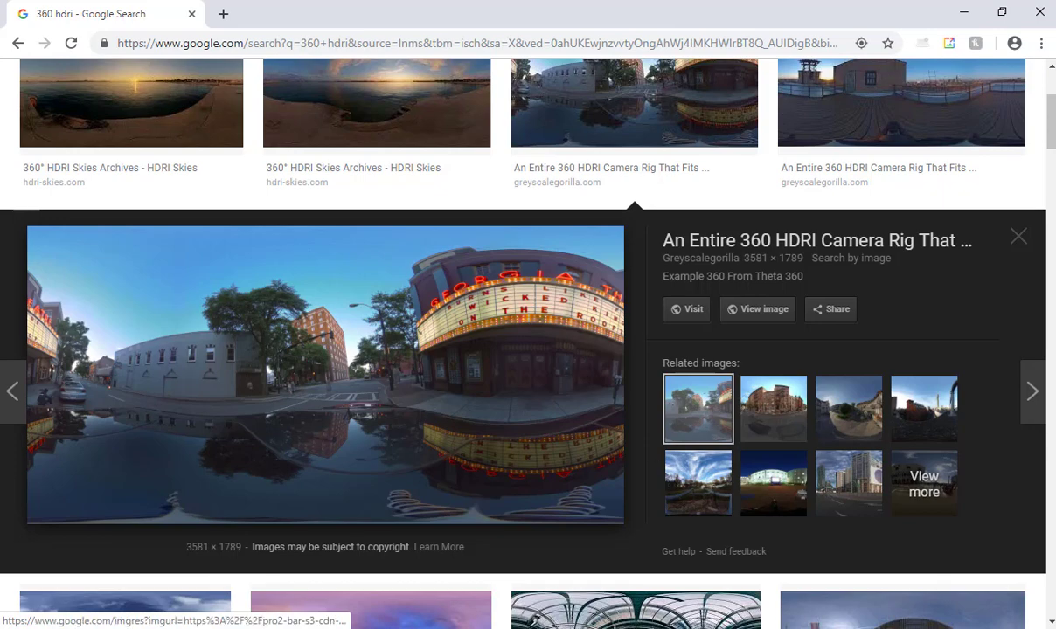
- Launch NukeX11.3v1 and restore the autosaved script
{"action": "key", "text": "super"}
{"action": "type", "text": "nukex"}
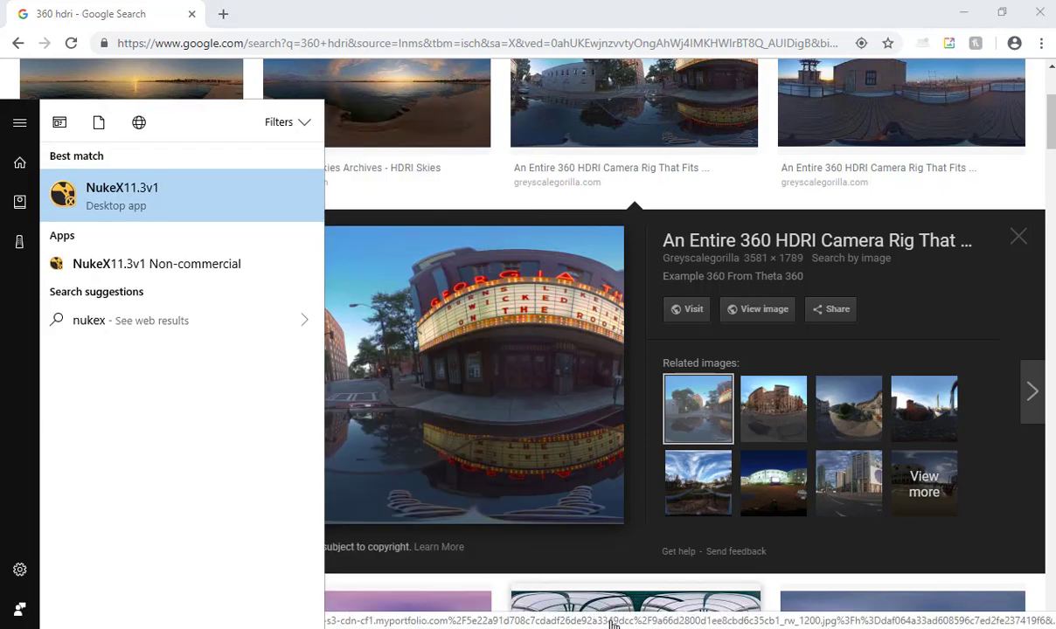
{"action": "key", "text": "Return"}
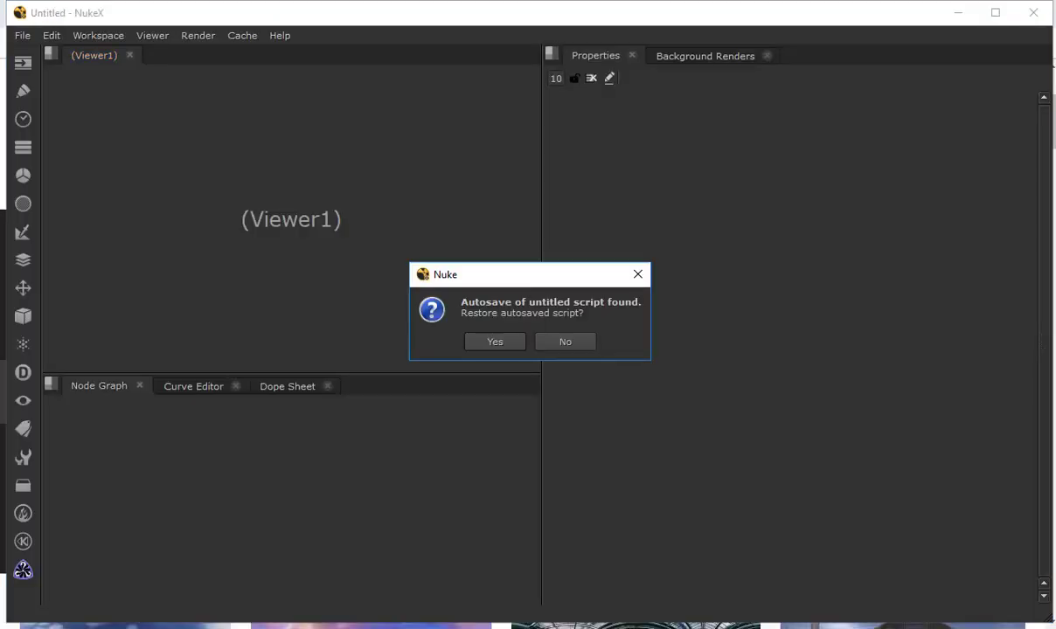
{"action": "left_click", "coordinate": [507, 346]}
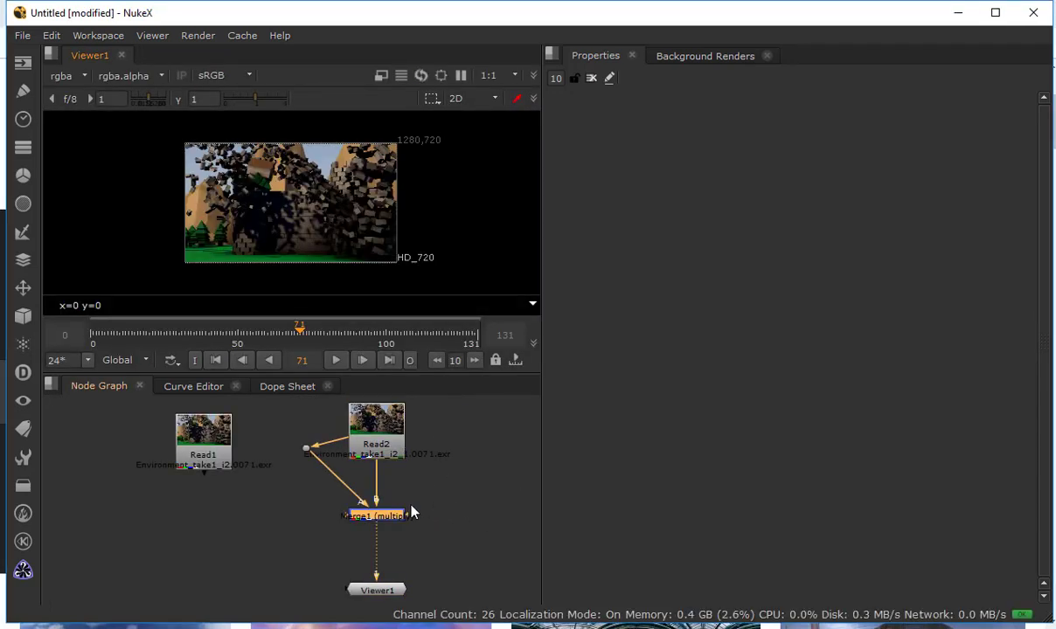
- Delete both Read nodes and the merge node with its connecting dot from the node graph
{"action": "left_click_drag", "start_coordinate": [188, 551], "coordinate": [216, 580]}
{"action": "left_click_drag", "start_coordinate": [163, 405], "coordinate": [517, 581]}
{"action": "key", "text": "Delete"}
- Start a new Read node and browse to the Images folder of the HDRCleanup project in the 2560 course folder
{"action": "key", "text": "r"}
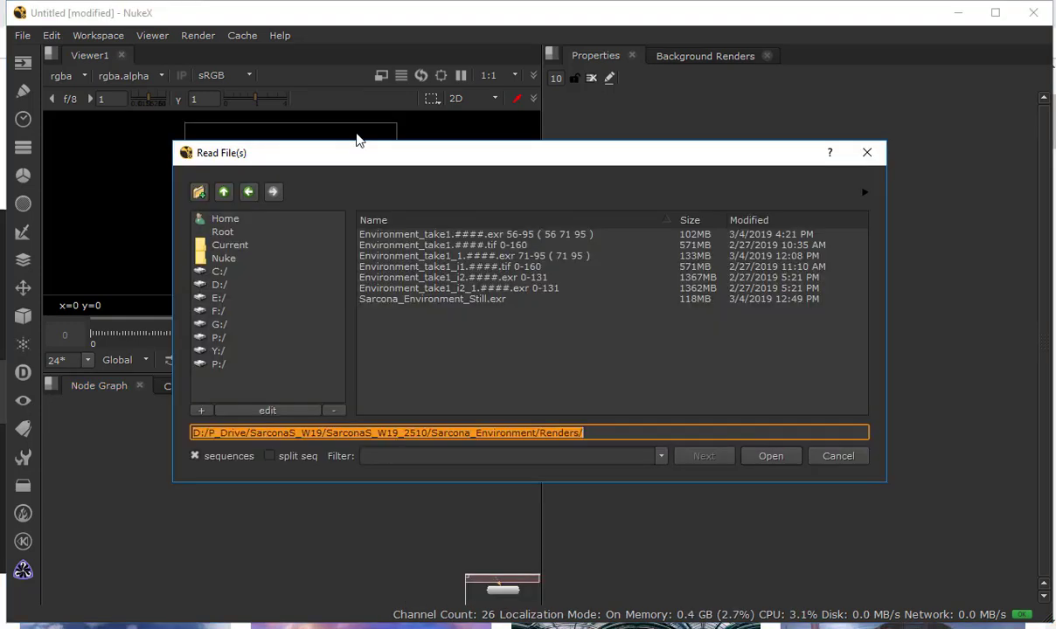
{"action": "left_click", "coordinate": [222, 193]}
{"action": "left_click", "coordinate": [223, 194]}
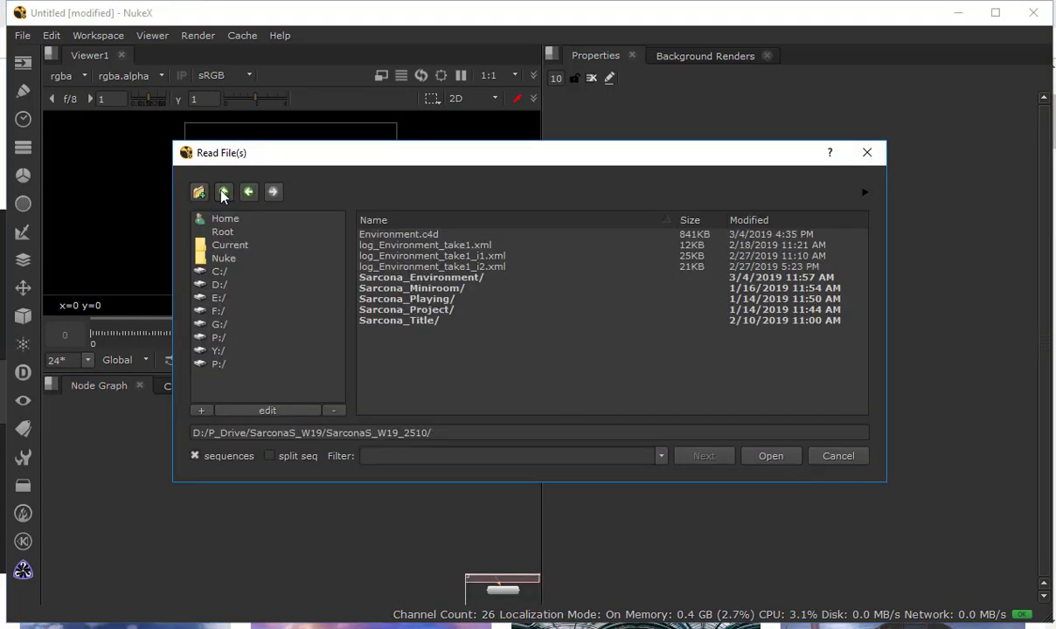
{"action": "left_click", "coordinate": [223, 193]}
{"action": "double_click", "coordinate": [446, 256]}
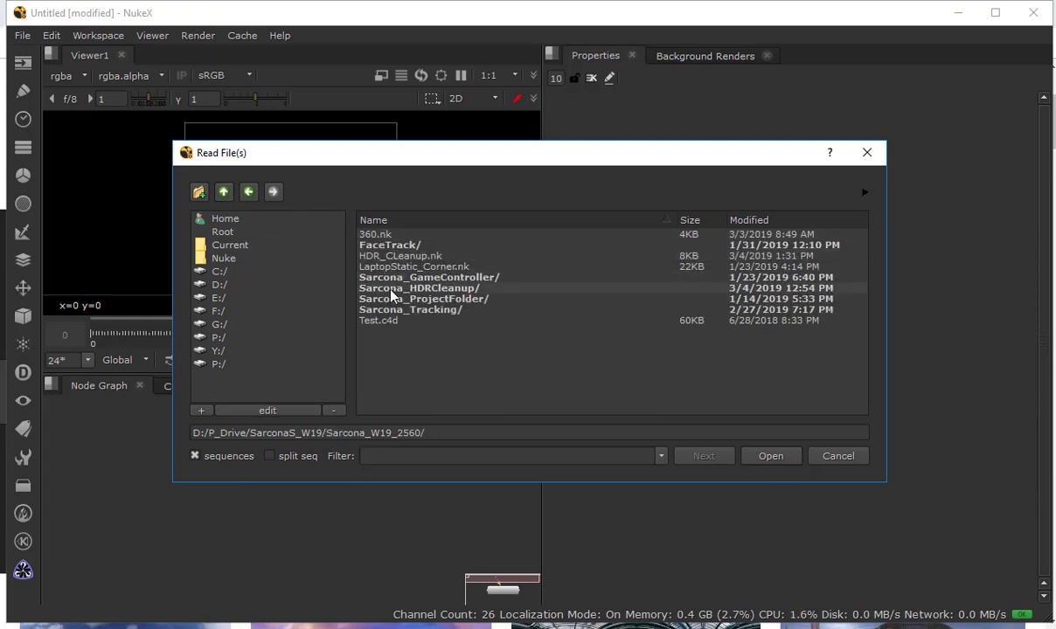
{"action": "double_click", "coordinate": [371, 287]}
{"action": "double_click", "coordinate": [386, 240]}
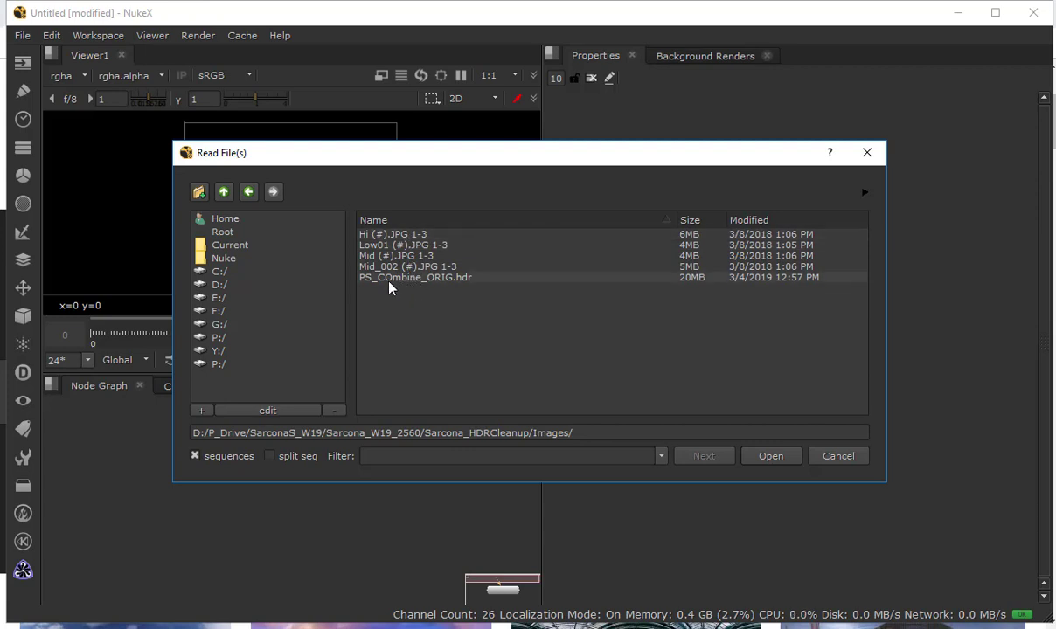
- Go to the D:/P_Drive/HDR folder and read in LA_Downtown_Helipad_GoldenHour_Env.hdr
{"action": "left_click", "coordinate": [226, 192]}
{"action": "left_click", "coordinate": [229, 192]}
{"action": "left_click", "coordinate": [229, 194]}
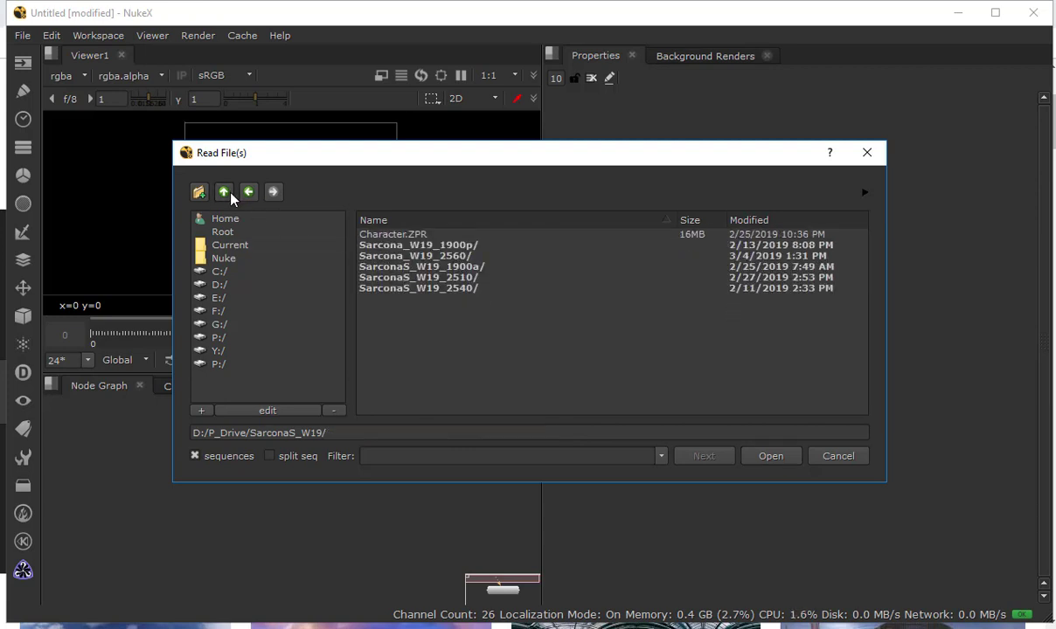
{"action": "left_click", "coordinate": [229, 194]}
{"action": "double_click", "coordinate": [378, 245]}
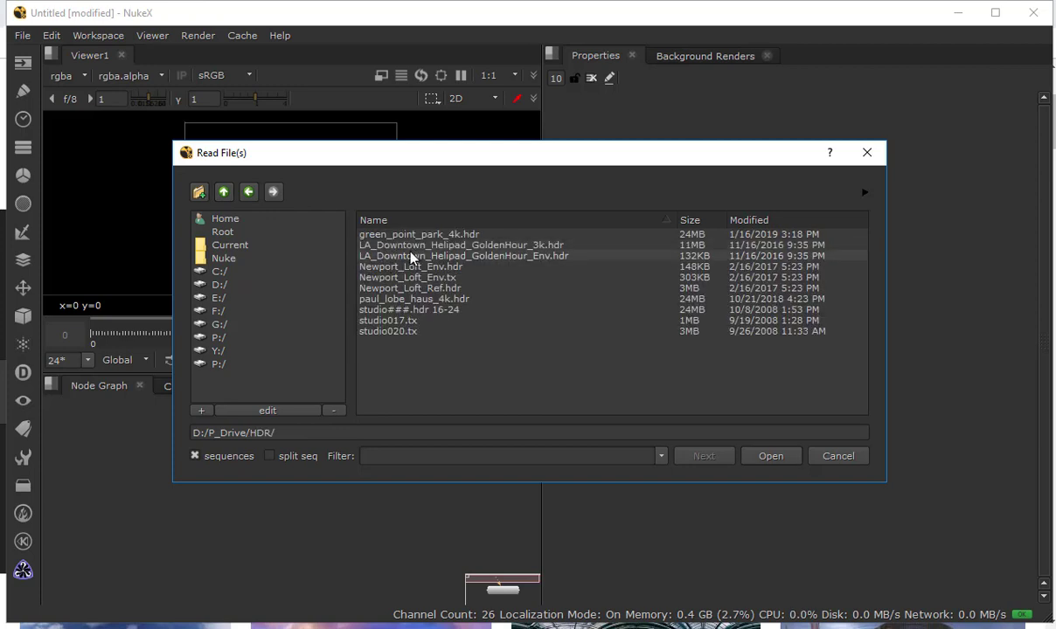
{"action": "double_click", "coordinate": [411, 256]}
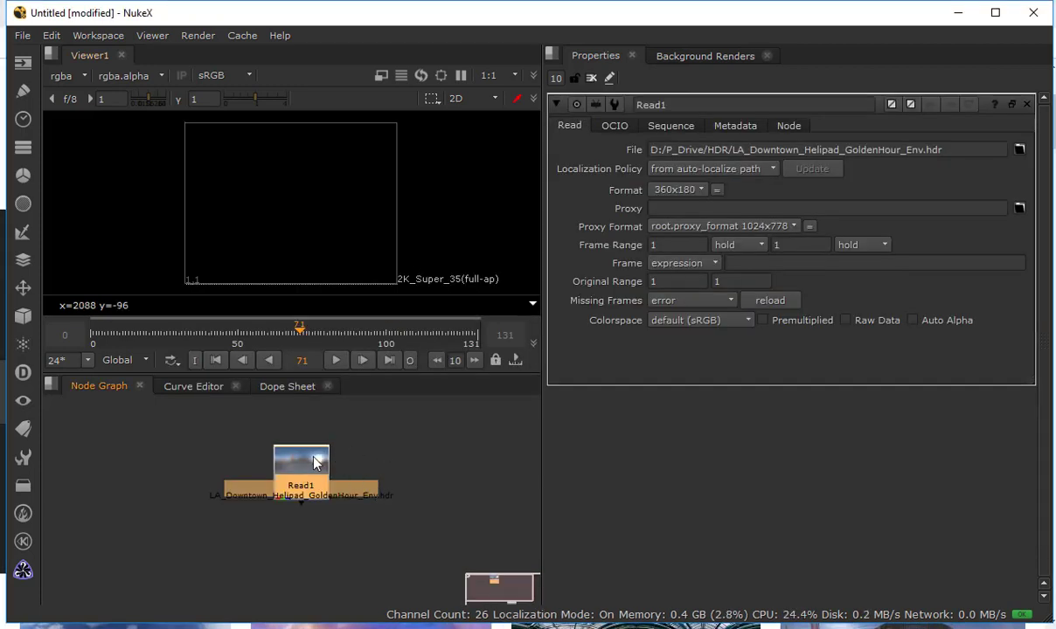
- Replace the Read node with one loading LA_Downtown_Helipad_GoldenHour_3k.hdr and inspect the image in the viewer
{"action": "key", "text": "Delete"}
{"action": "key", "text": "r"}
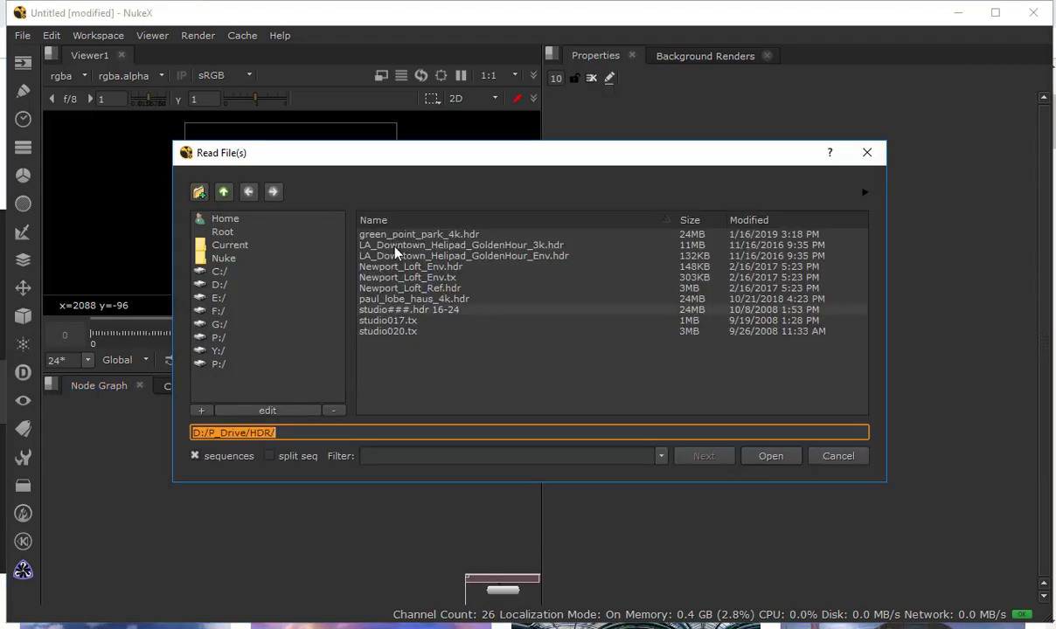
{"action": "double_click", "coordinate": [396, 249]}
{"action": "key", "text": "1"}
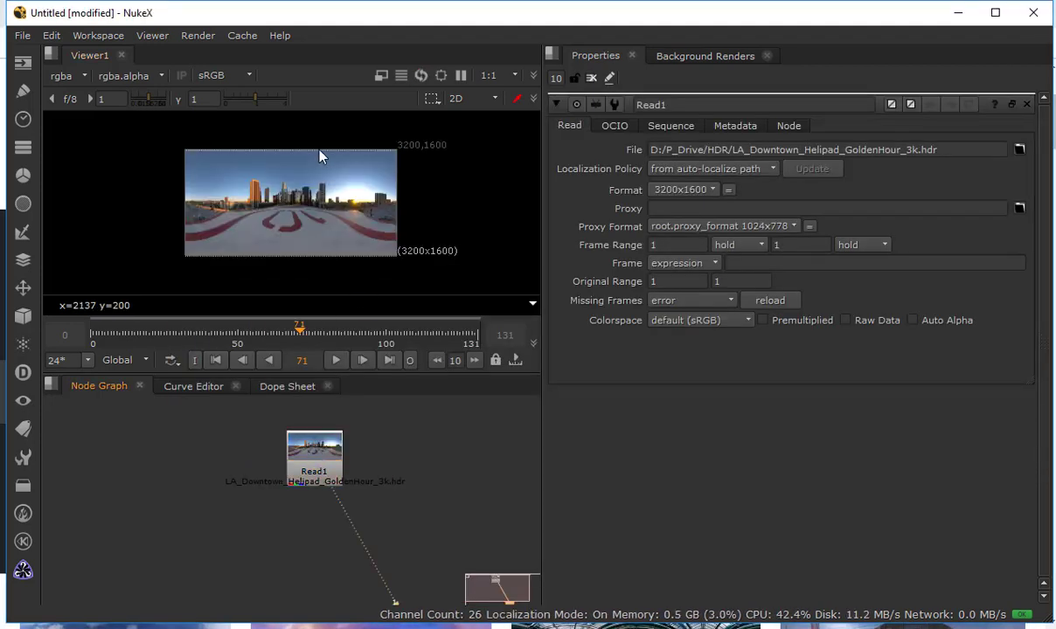
{"action": "scroll", "coordinate": [317, 149], "scroll_direction": "up", "scroll_amount": 3}
{"action": "left_click_drag", "start_coordinate": [317, 210], "coordinate": [312, 179]}
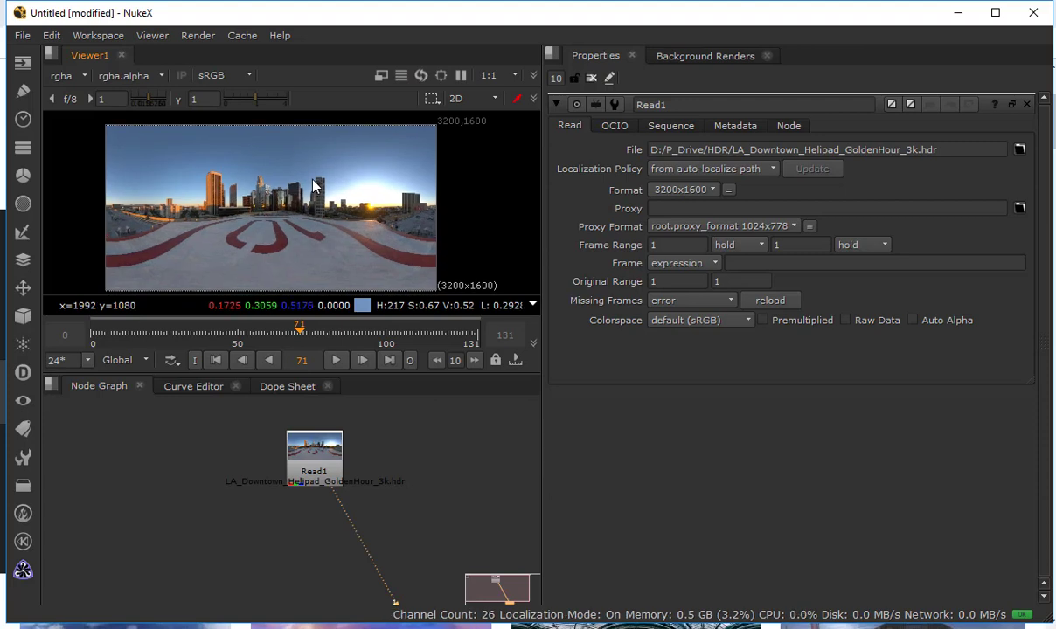
- Try viewing the sunset area of the panorama with the viewer gamma lowered to 0.2, and reset the gamma
{"action": "scroll", "coordinate": [327, 201], "scroll_direction": "up", "scroll_amount": 3}
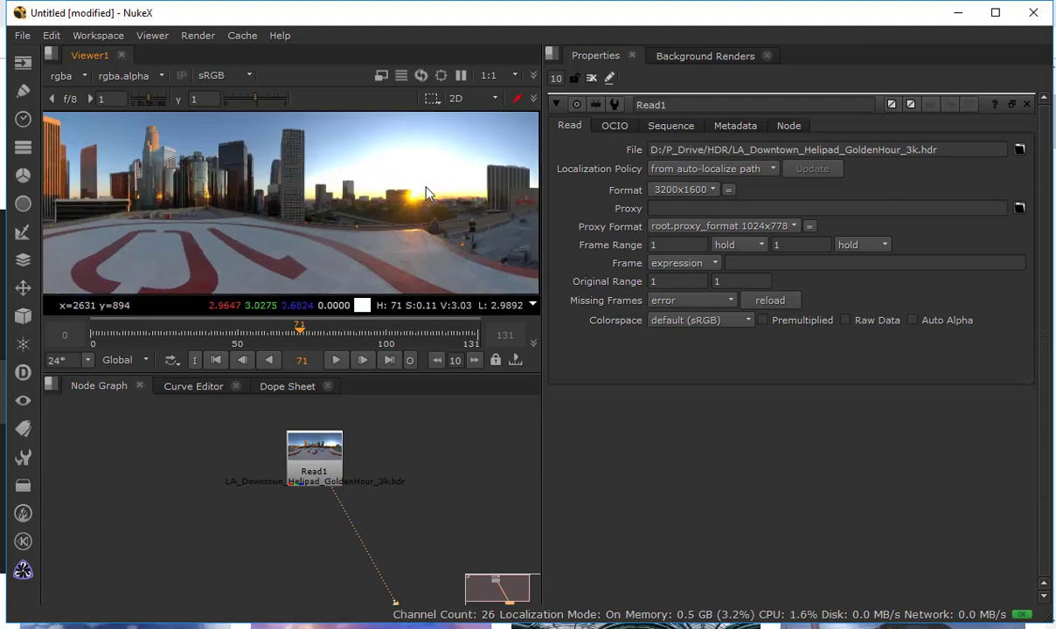
{"action": "scroll", "coordinate": [427, 193], "scroll_direction": "up", "scroll_amount": 3}
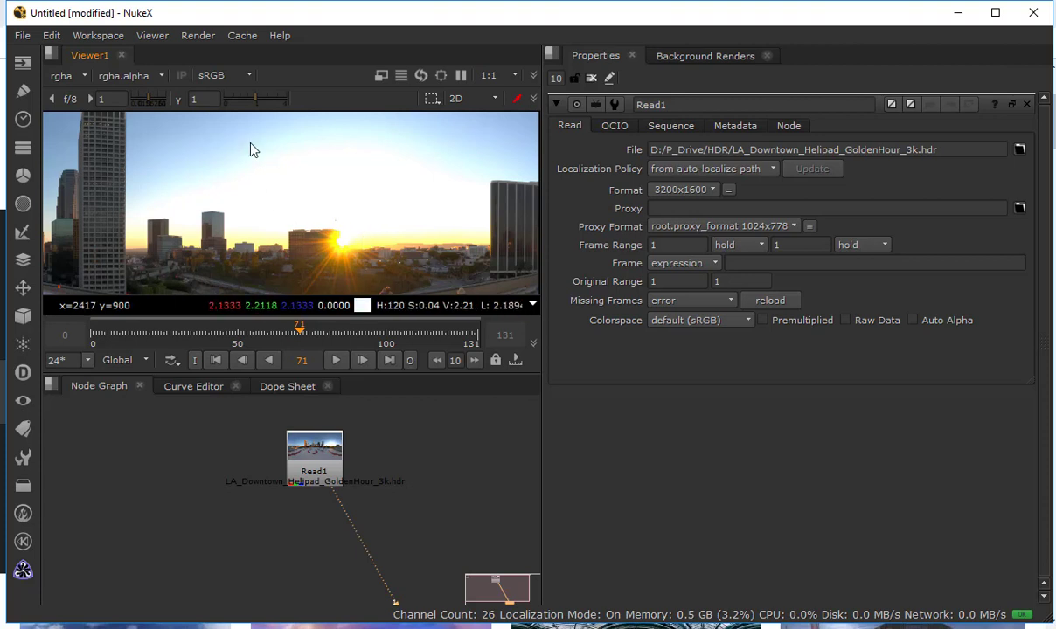
{"action": "left_click", "coordinate": [249, 102]}
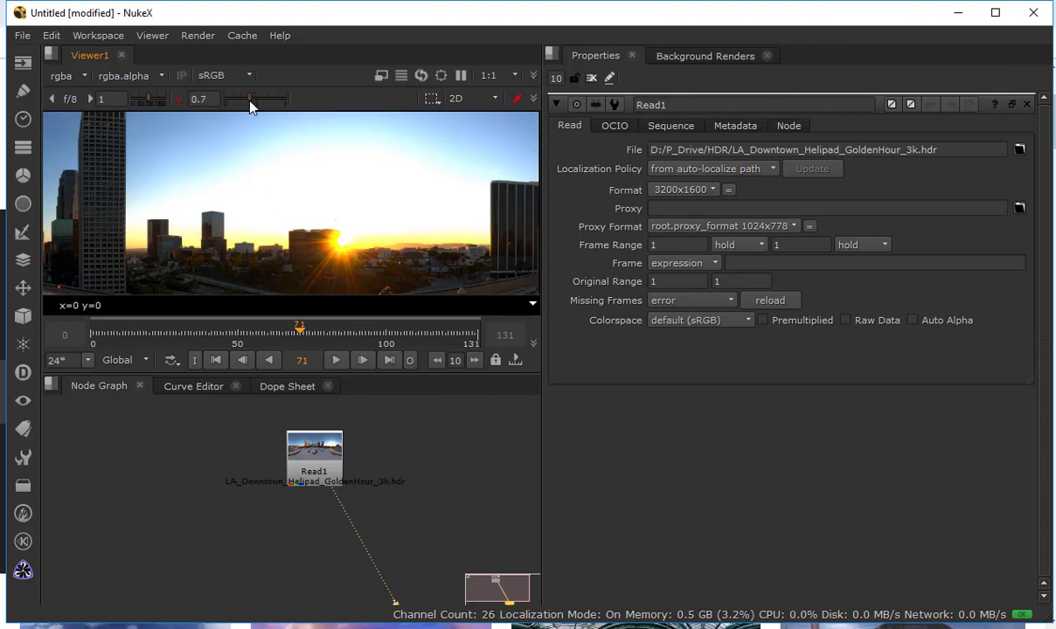
{"action": "left_click_drag", "start_coordinate": [250, 102], "coordinate": [238, 103]}
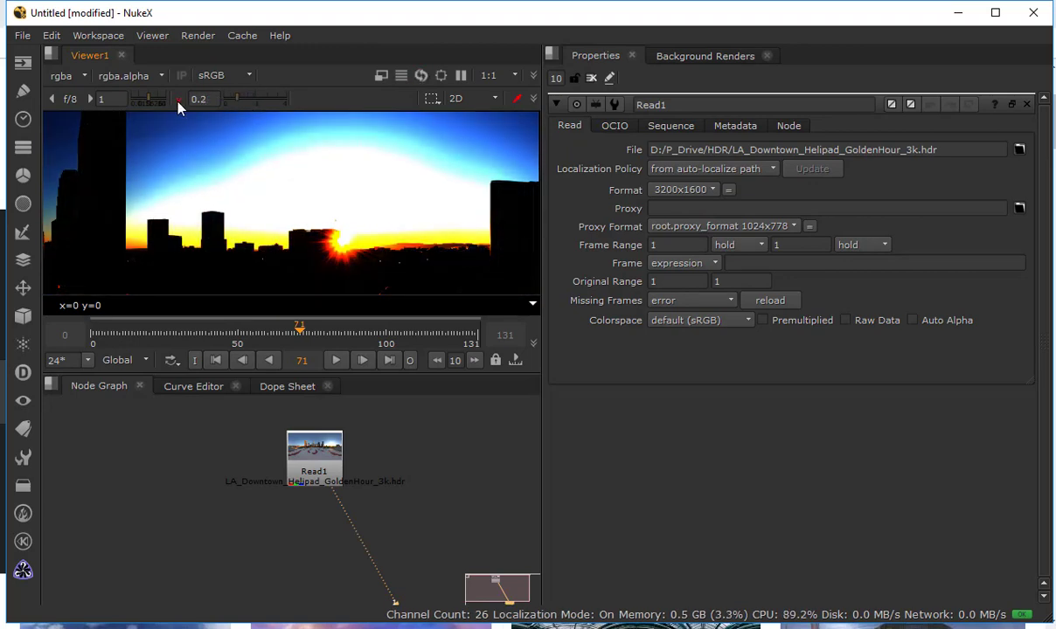
{"action": "left_click", "coordinate": [178, 101]}
- Examine the sun and skyline at a viewer gain of 0.1 and at 1.5, and reset the gain
{"action": "left_click_drag", "start_coordinate": [147, 104], "coordinate": [140, 104]}
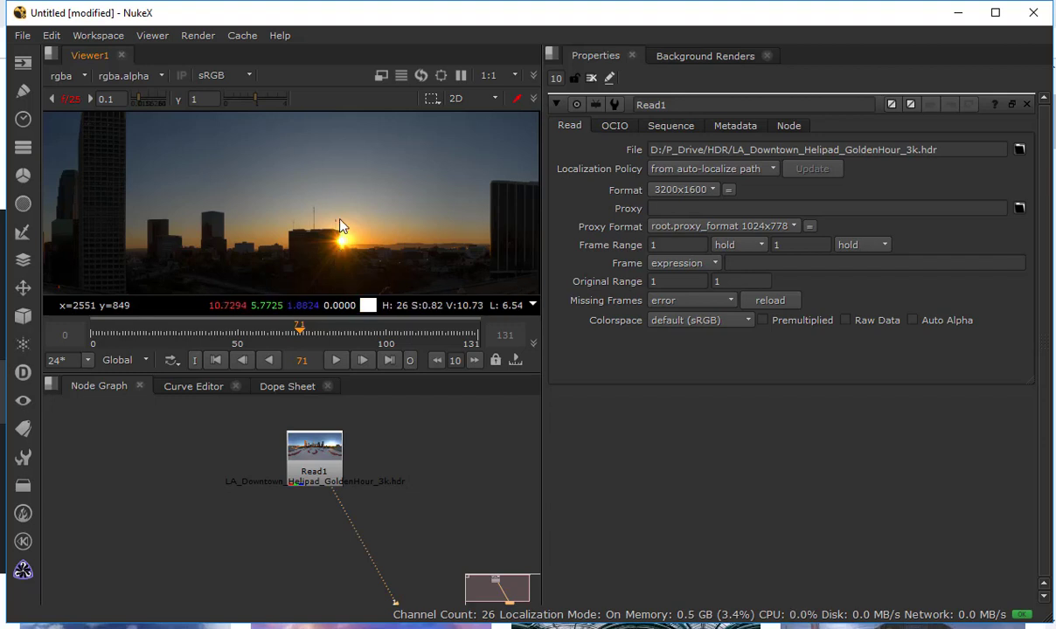
{"action": "left_click_drag", "start_coordinate": [354, 226], "coordinate": [430, 234]}
{"action": "scroll", "coordinate": [430, 234], "scroll_direction": "up", "scroll_amount": 1}
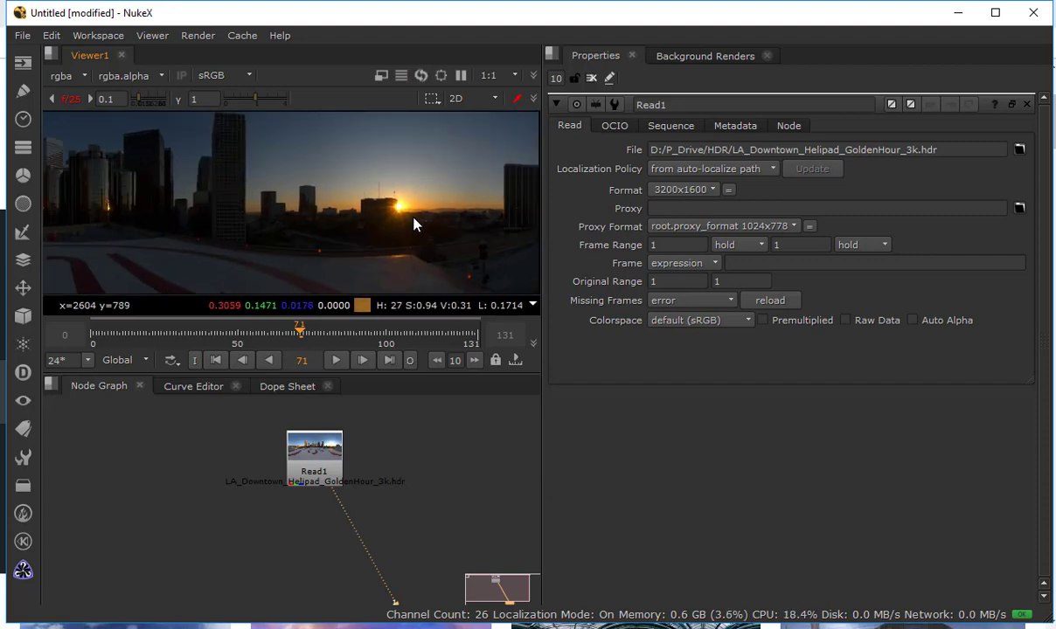
{"action": "left_click_drag", "start_coordinate": [137, 94], "coordinate": [150, 99]}
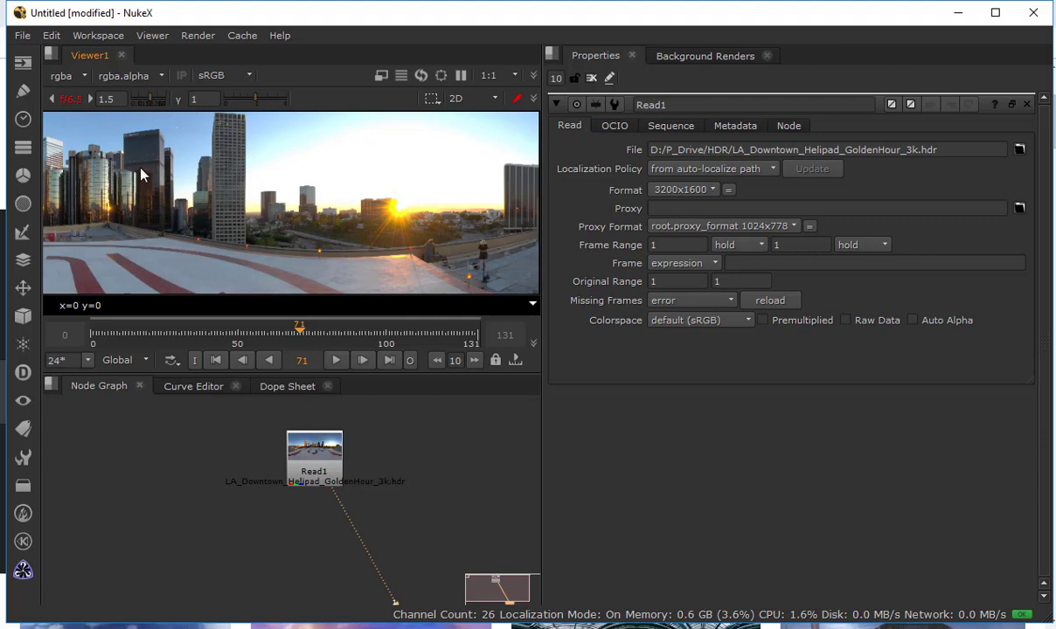
{"action": "left_click", "coordinate": [70, 99]}
- Examine the shadow detail in the dark building windows with the viewer gain raised to 15, and reset the gain
{"action": "left_click_drag", "start_coordinate": [141, 175], "coordinate": [408, 290]}
{"action": "left_click_drag", "start_coordinate": [297, 136], "coordinate": [354, 214]}
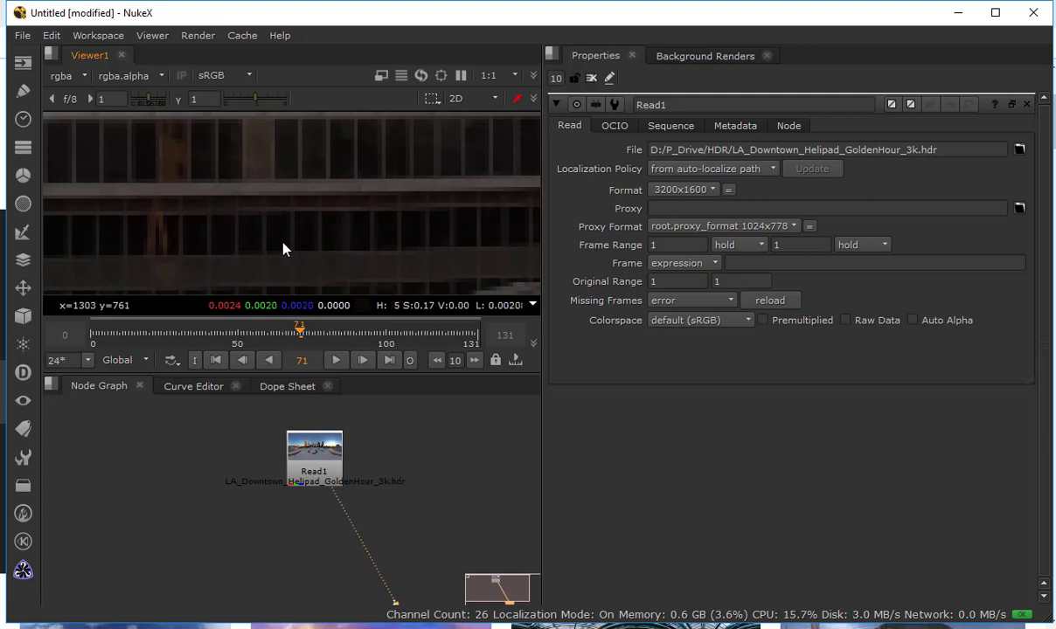
{"action": "left_click", "coordinate": [156, 102]}
{"action": "left_click_drag", "start_coordinate": [156, 100], "coordinate": [162, 101]}
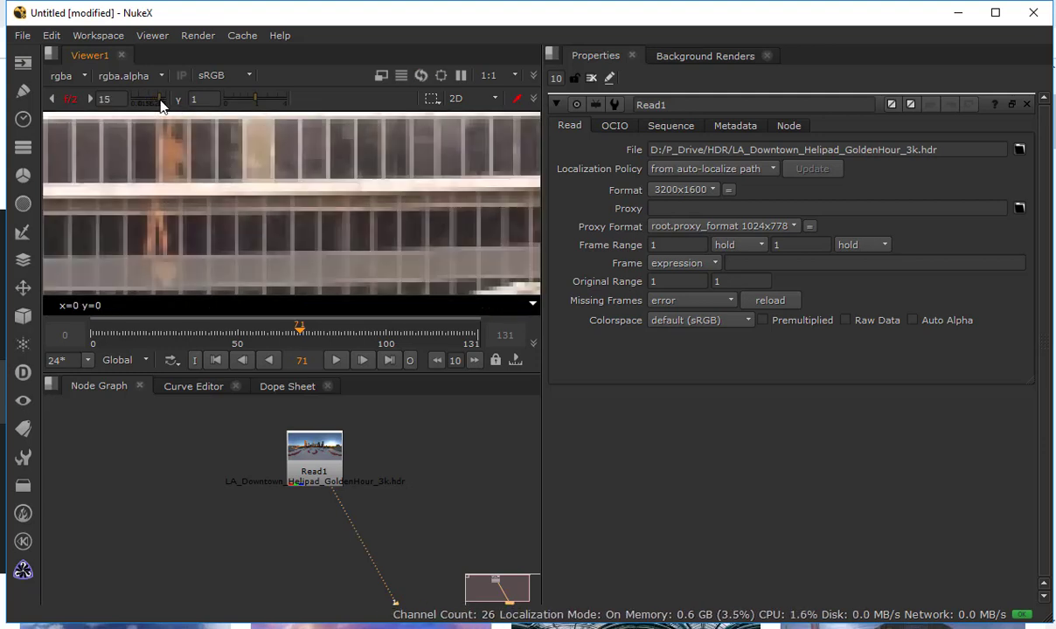
{"action": "left_click_drag", "start_coordinate": [317, 217], "coordinate": [214, 166]}
{"action": "left_click_drag", "start_coordinate": [467, 194], "coordinate": [76, 161]}
{"action": "scroll", "coordinate": [194, 203], "scroll_direction": "down", "scroll_amount": 7}
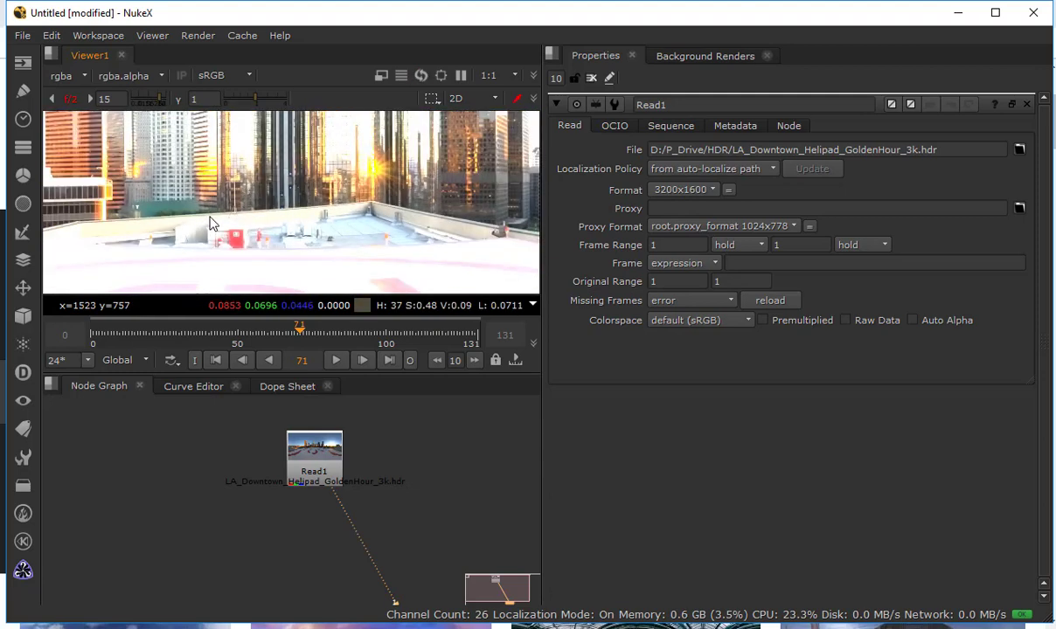
{"action": "left_click", "coordinate": [72, 100]}
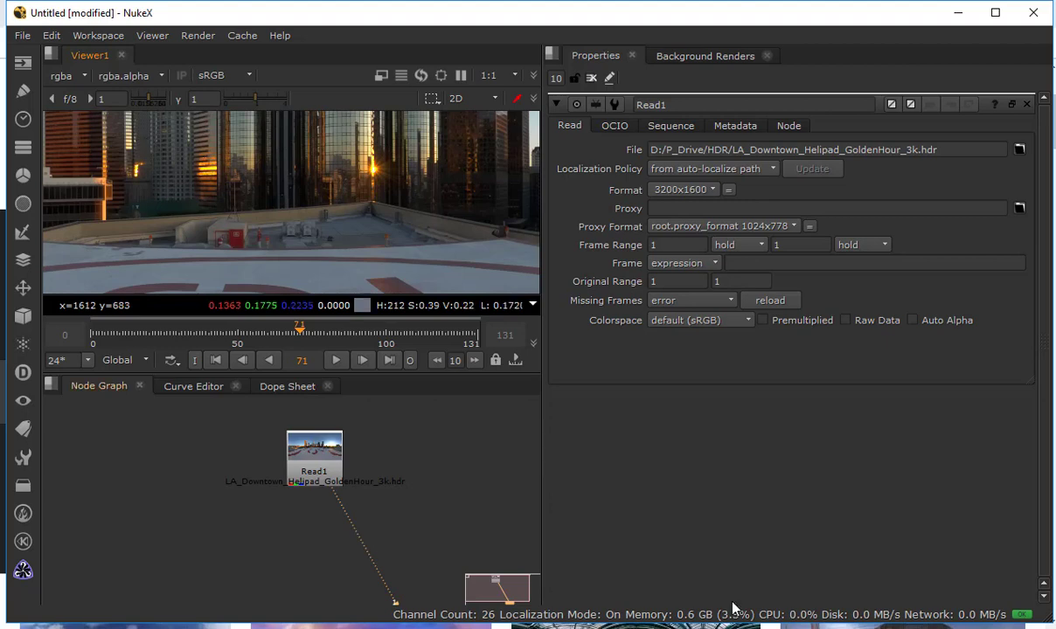
- Switch to digiCamControl and set the camera's aperture to 22.0
{"action": "left_click", "coordinate": [628, 628]}
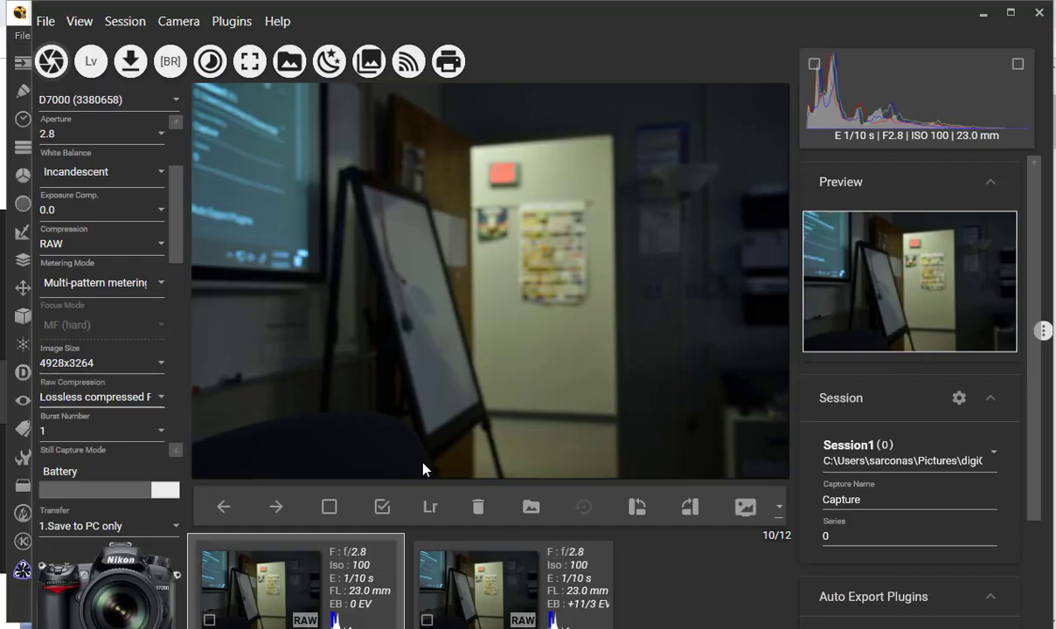
{"action": "left_click_drag", "start_coordinate": [178, 203], "coordinate": [178, 141]}
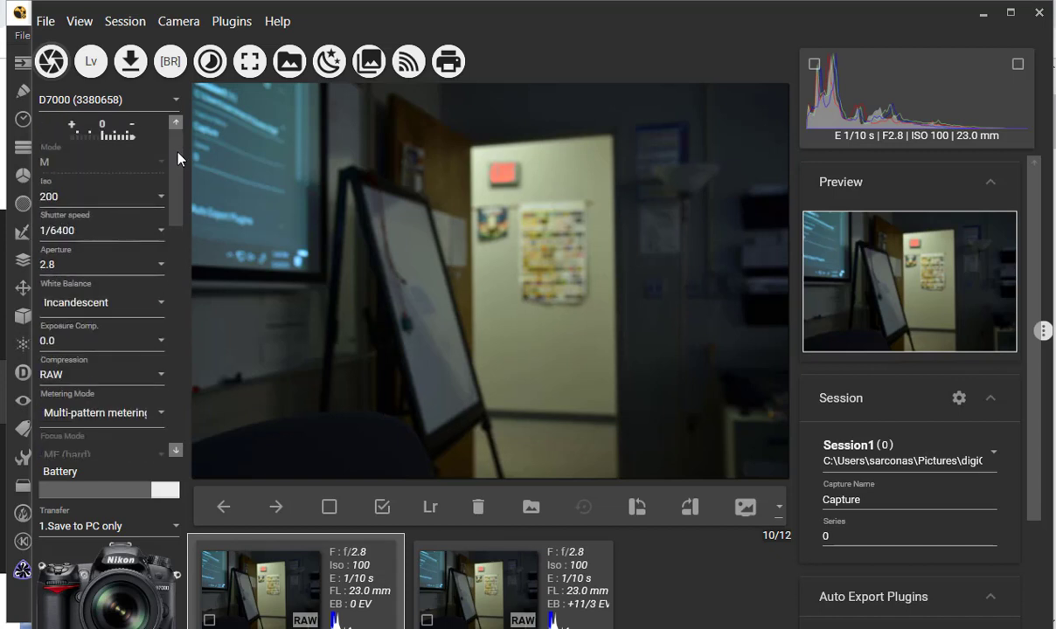
{"action": "left_click", "coordinate": [88, 276]}
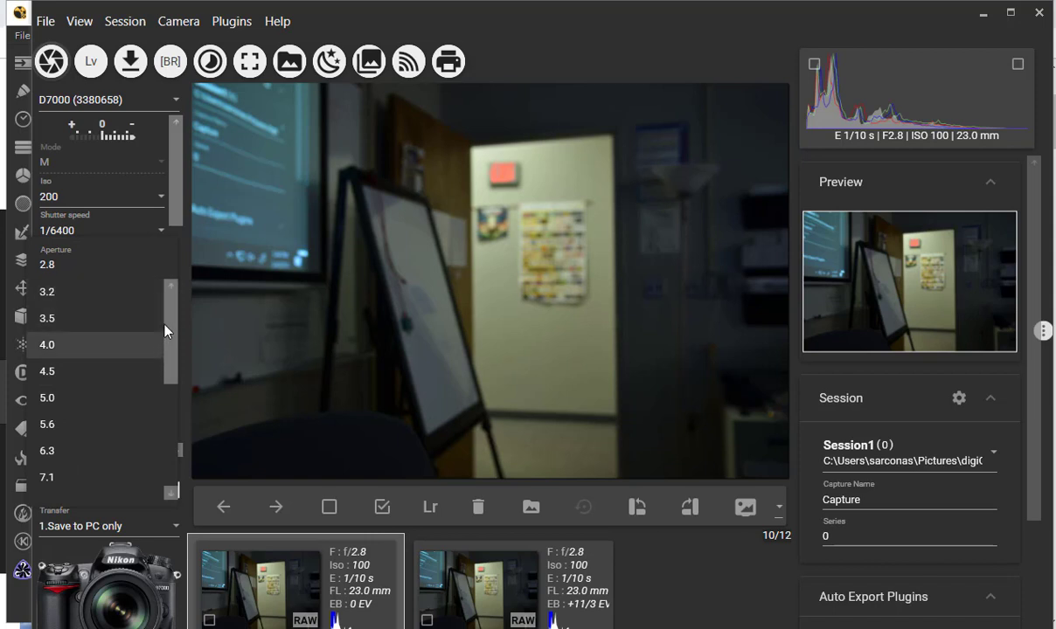
{"action": "left_click_drag", "start_coordinate": [165, 374], "coordinate": [172, 456]}
{"action": "scroll", "coordinate": [88, 463], "scroll_direction": "down", "scroll_amount": 1}
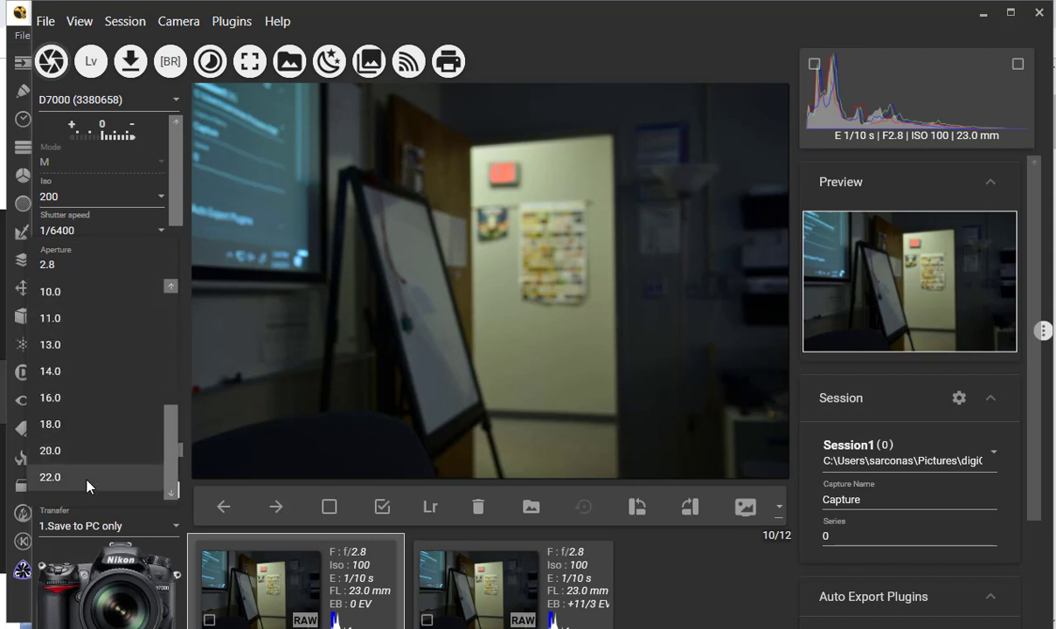
{"action": "left_click", "coordinate": [87, 479]}
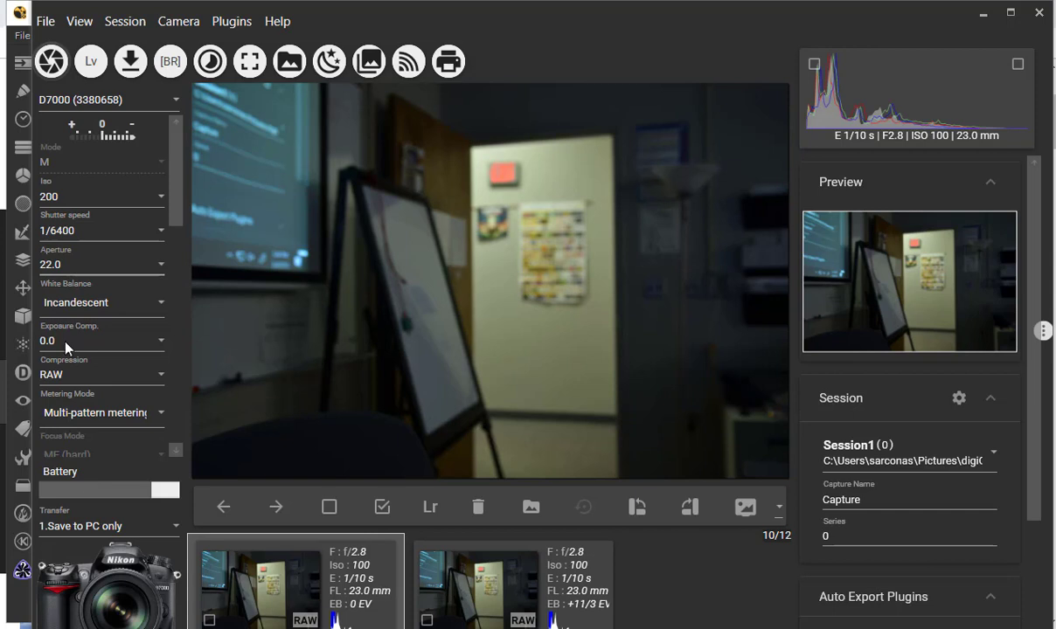
- Set the camera's shutter speed to 1/25
{"action": "left_click", "coordinate": [67, 229]}
{"action": "scroll", "coordinate": [85, 341], "scroll_direction": "down", "scroll_amount": 6}
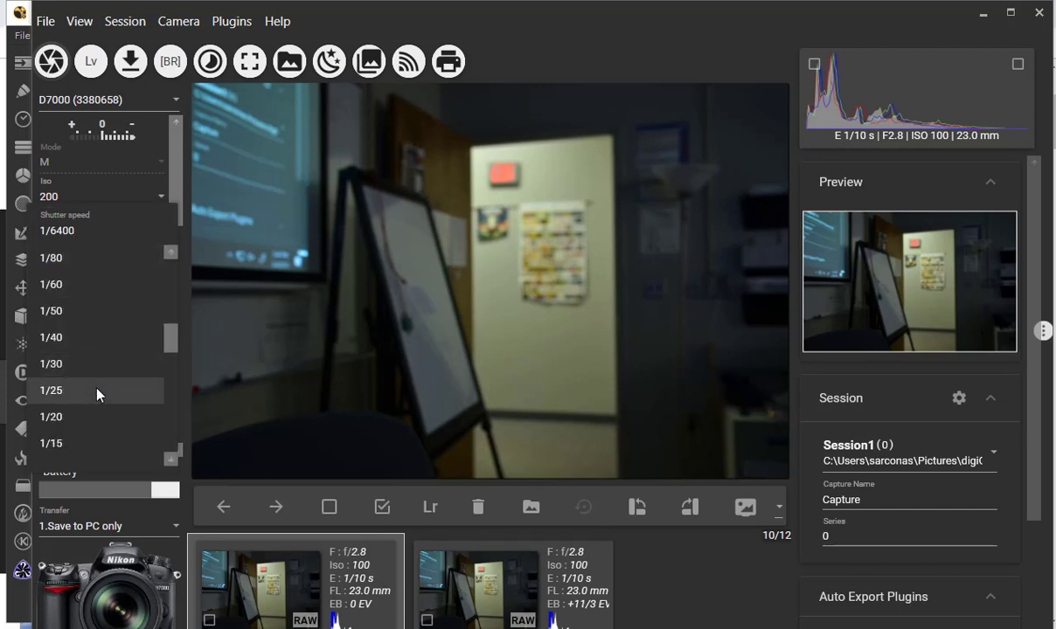
{"action": "left_click", "coordinate": [97, 393]}
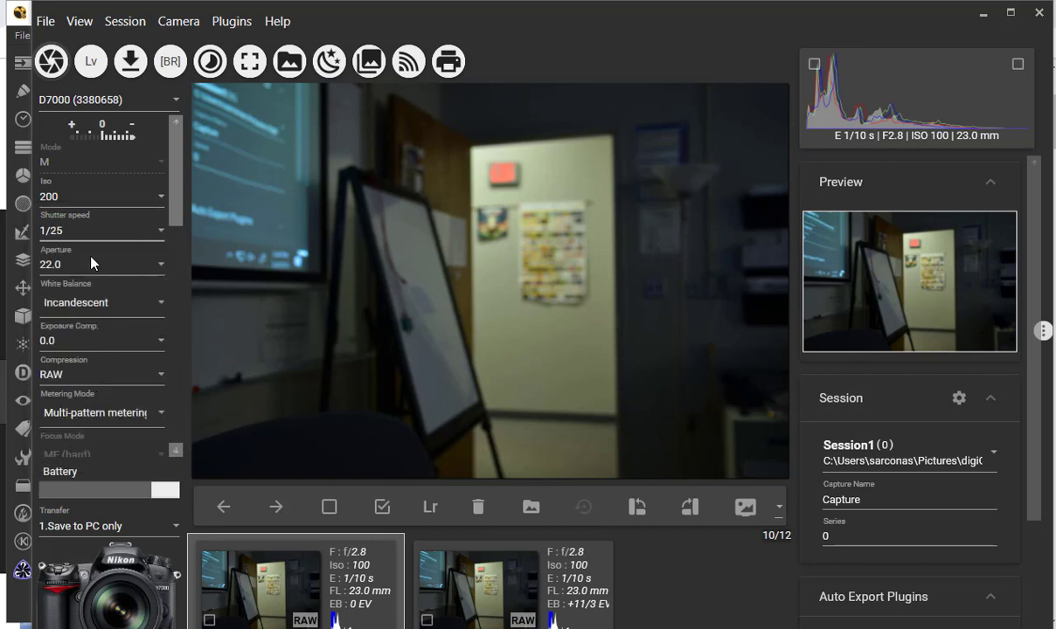
- Set the camera's ISO to 100 and capture a test photo
{"action": "left_click", "coordinate": [69, 199]}
{"action": "left_click", "coordinate": [69, 199]}
{"action": "left_click", "coordinate": [68, 200]}
{"action": "scroll", "coordinate": [70, 210], "scroll_direction": "up", "scroll_amount": 1}
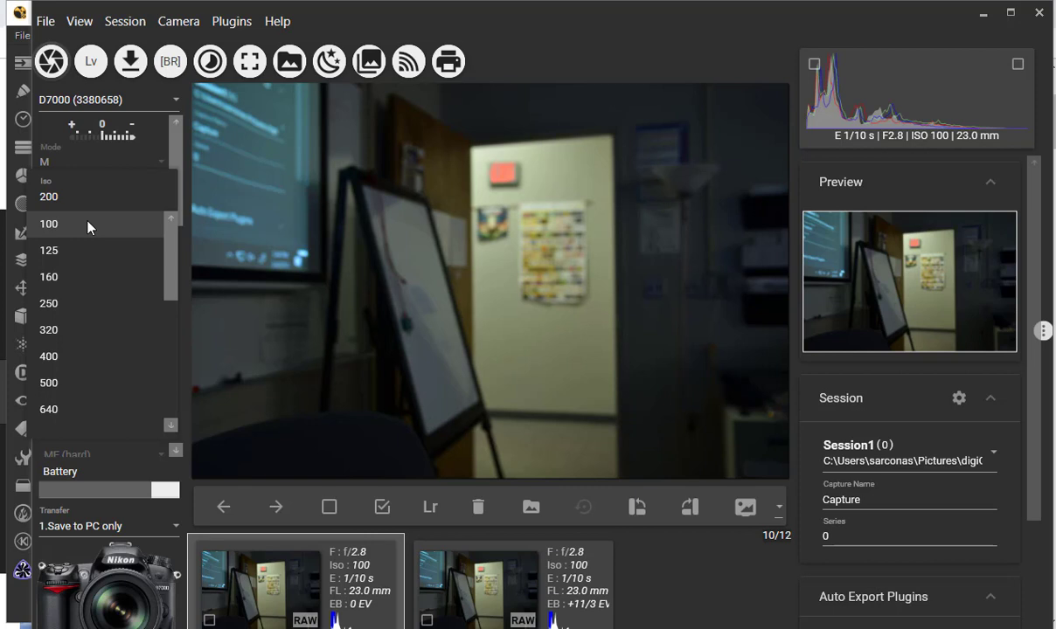
{"action": "left_click", "coordinate": [88, 226]}
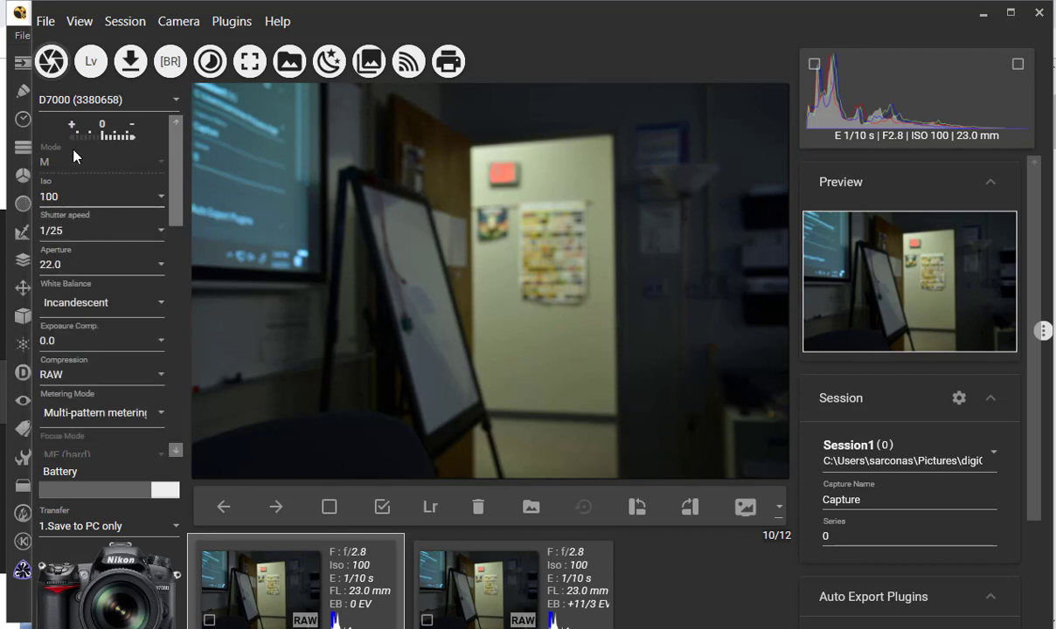
{"action": "left_click", "coordinate": [48, 69]}
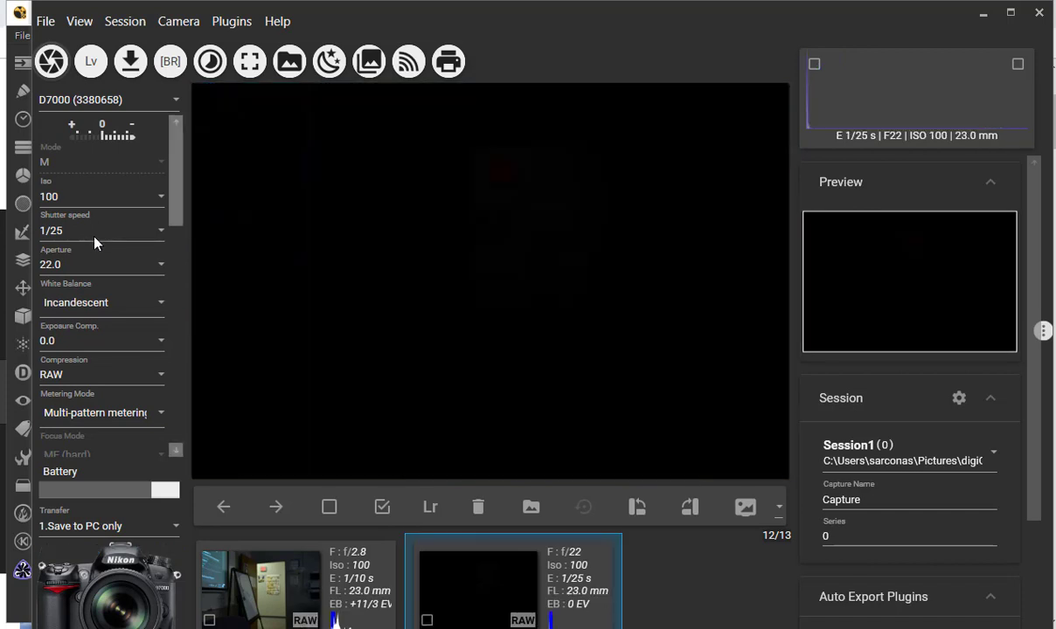
- Set the shutter speed to 6s and capture another photo
{"action": "left_click", "coordinate": [96, 231]}
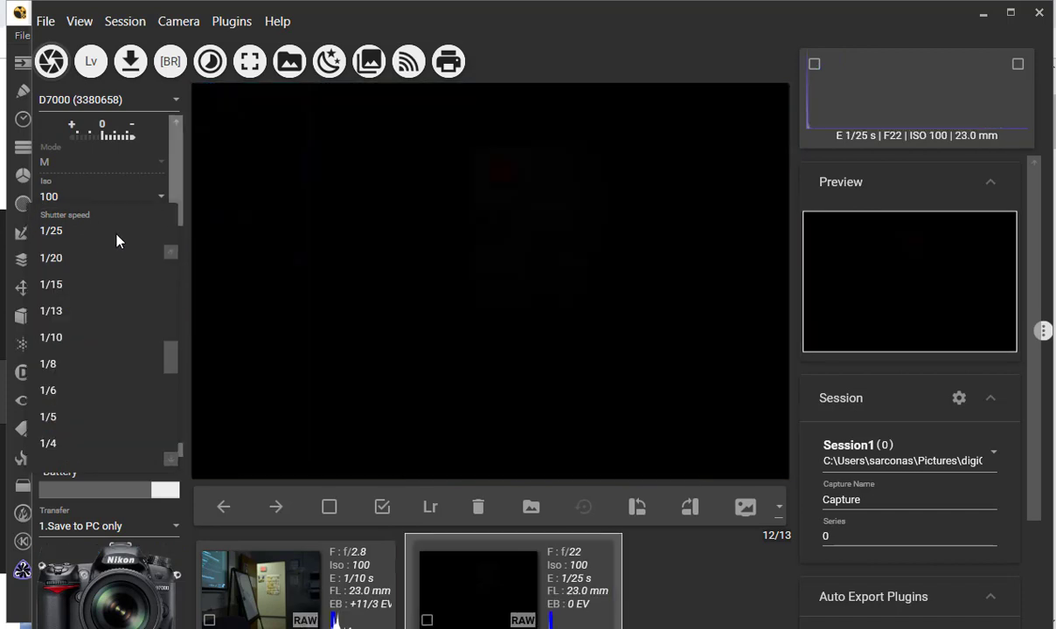
{"action": "scroll", "coordinate": [112, 337], "scroll_direction": "down", "scroll_amount": 5}
{"action": "left_click", "coordinate": [105, 367]}
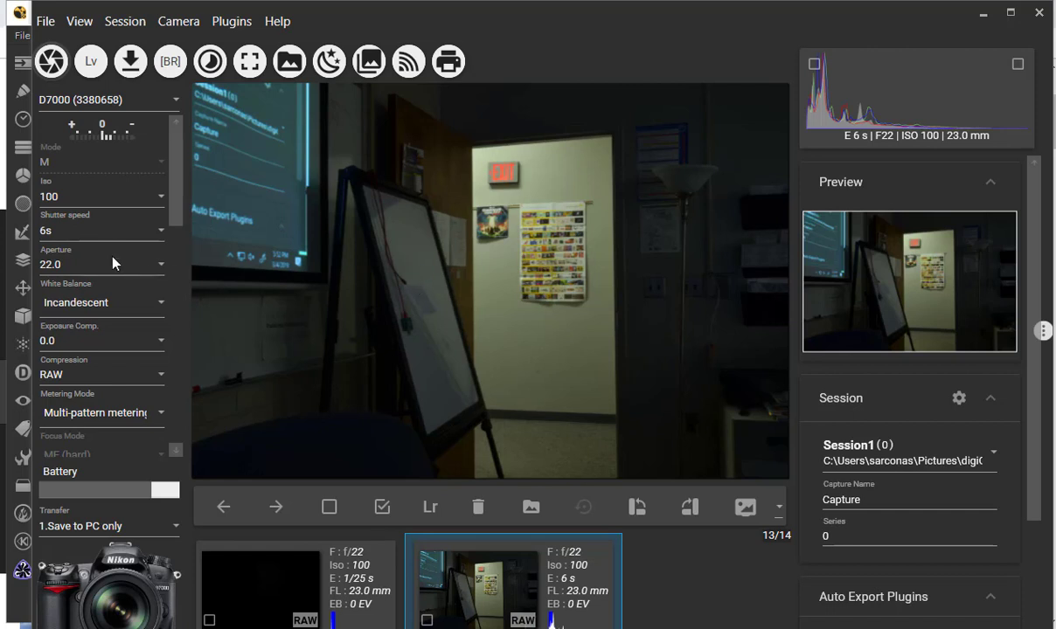
- Lengthen the shutter speed to 10s and capture a photo with it
{"action": "left_click", "coordinate": [99, 223]}
{"action": "left_click", "coordinate": [93, 281]}
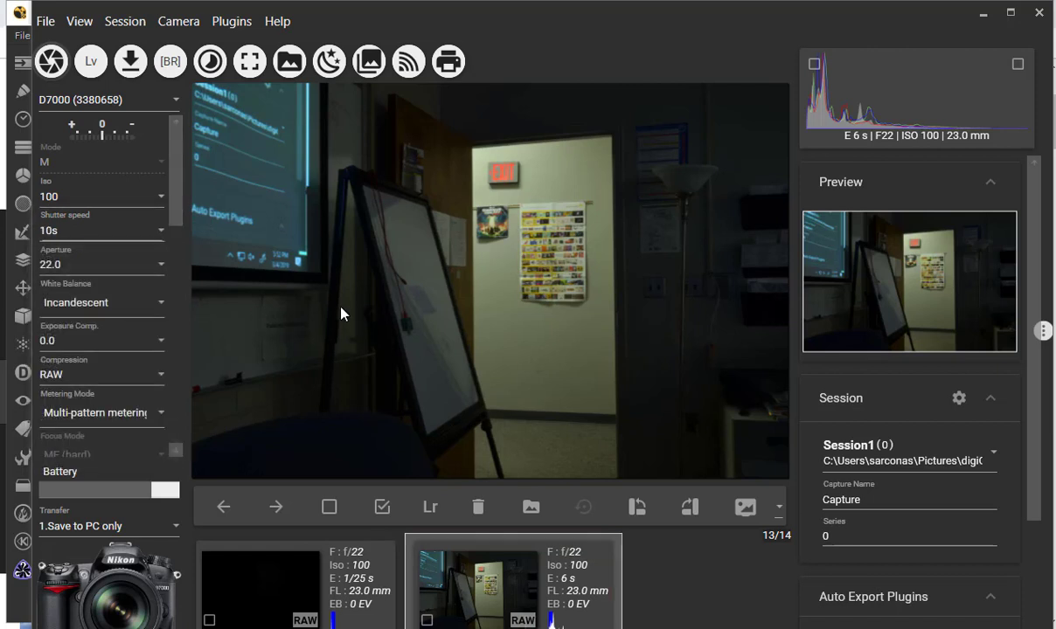
{"action": "left_click", "coordinate": [52, 61]}
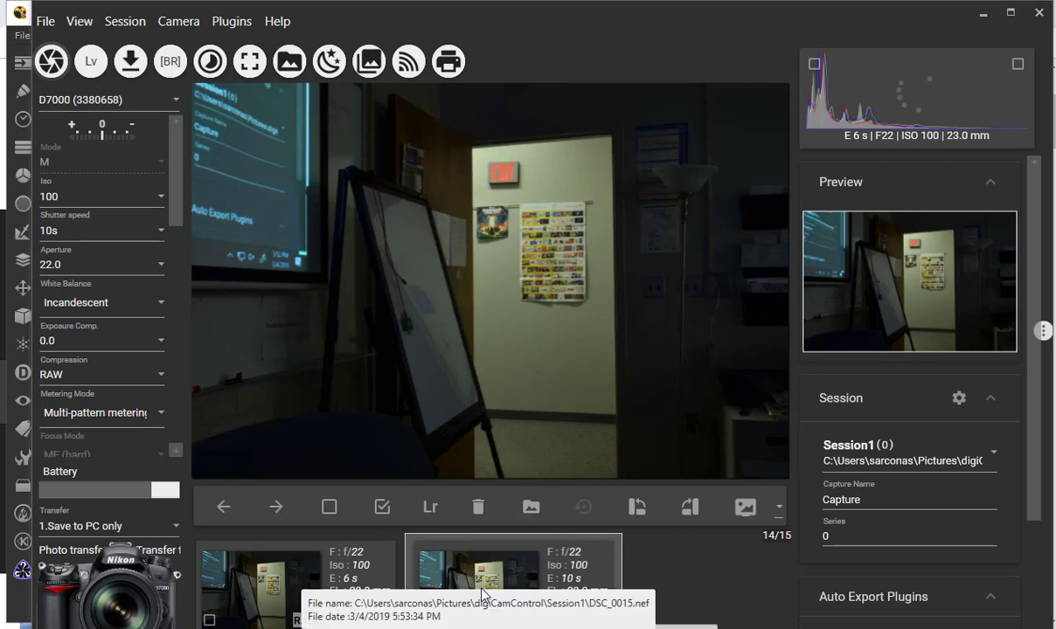
- Compare the 10 s and 6 s captures in the main preview for brightness and sharpness
{"action": "left_click", "coordinate": [459, 564]}
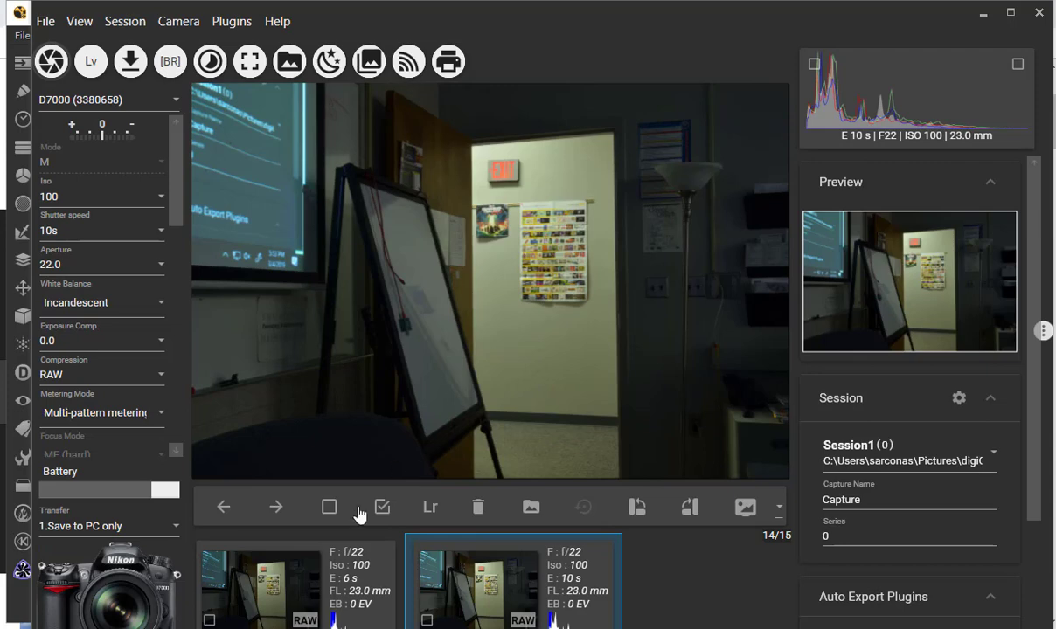
{"action": "left_click", "coordinate": [299, 573]}
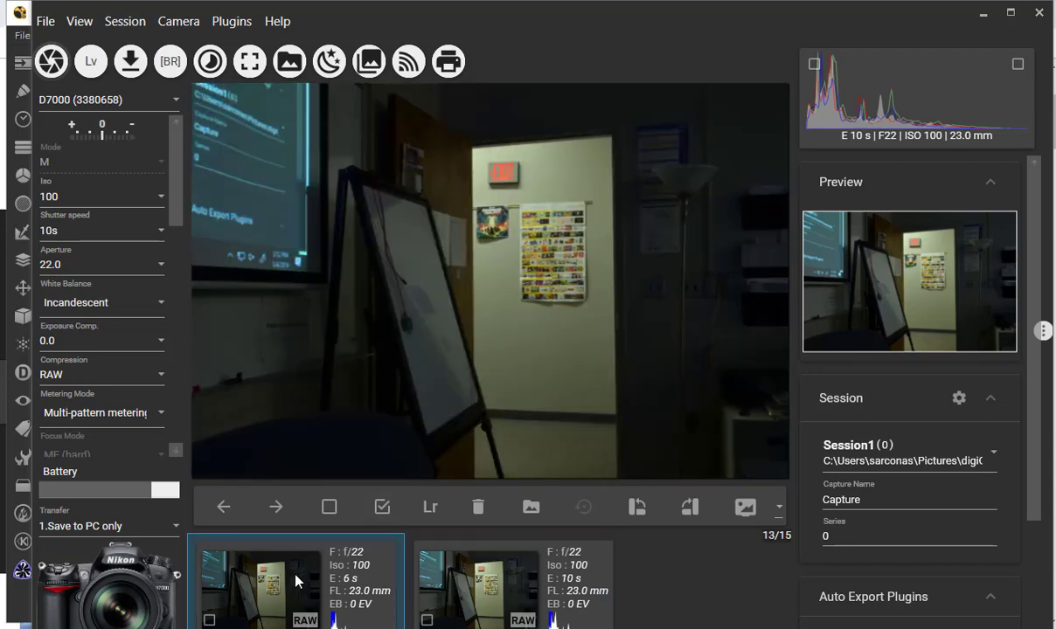
{"action": "left_click", "coordinate": [489, 599]}
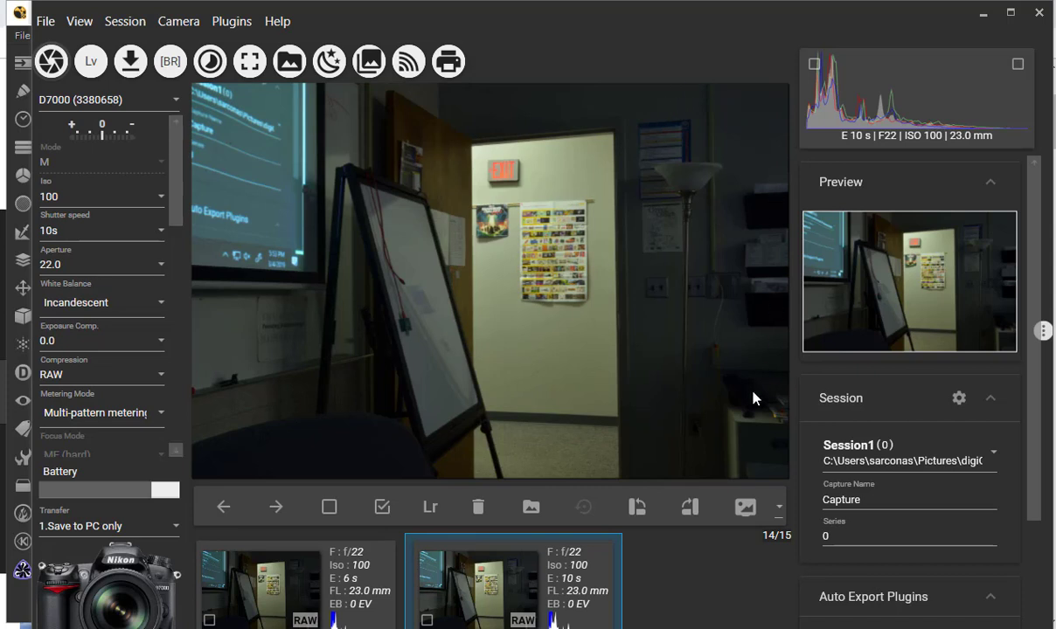
{"action": "scroll", "coordinate": [753, 400], "scroll_direction": "down", "scroll_amount": 1}
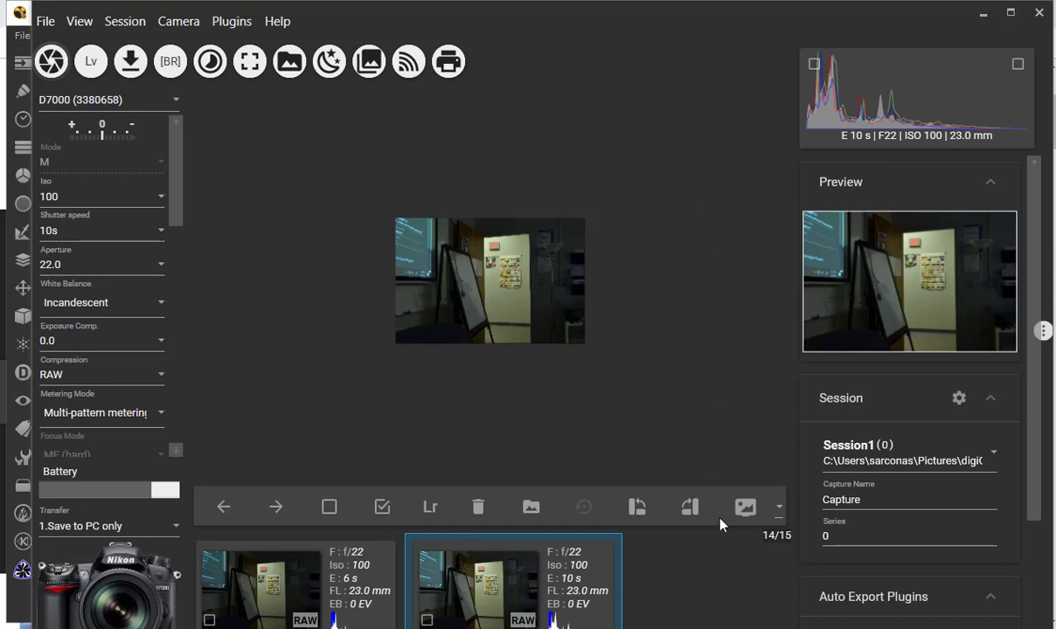
{"action": "left_click", "coordinate": [776, 509]}
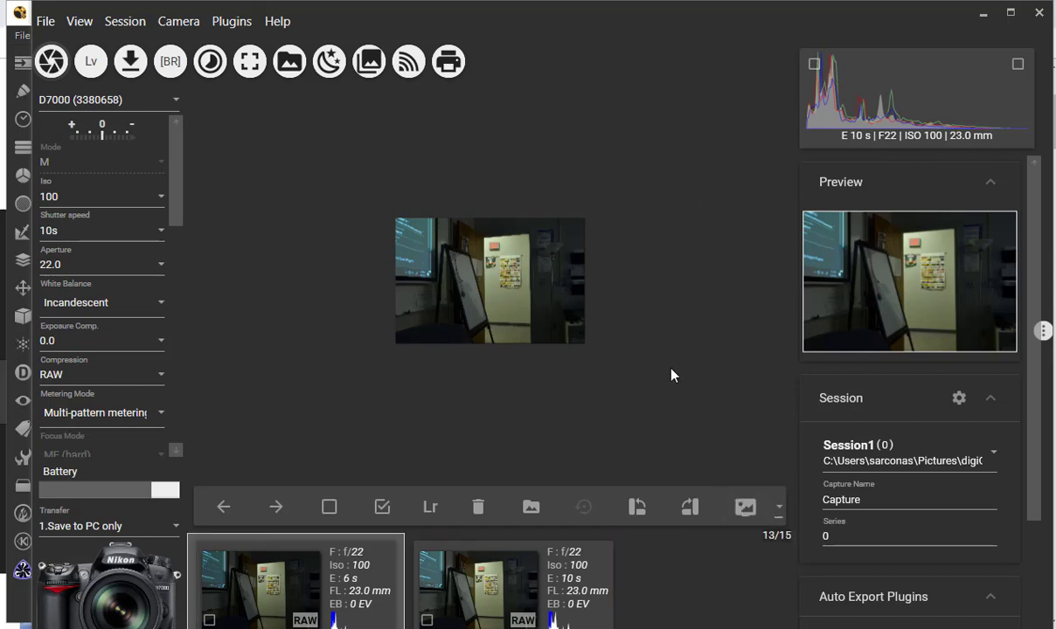
{"action": "scroll", "coordinate": [669, 377], "scroll_direction": "up", "scroll_amount": 2}
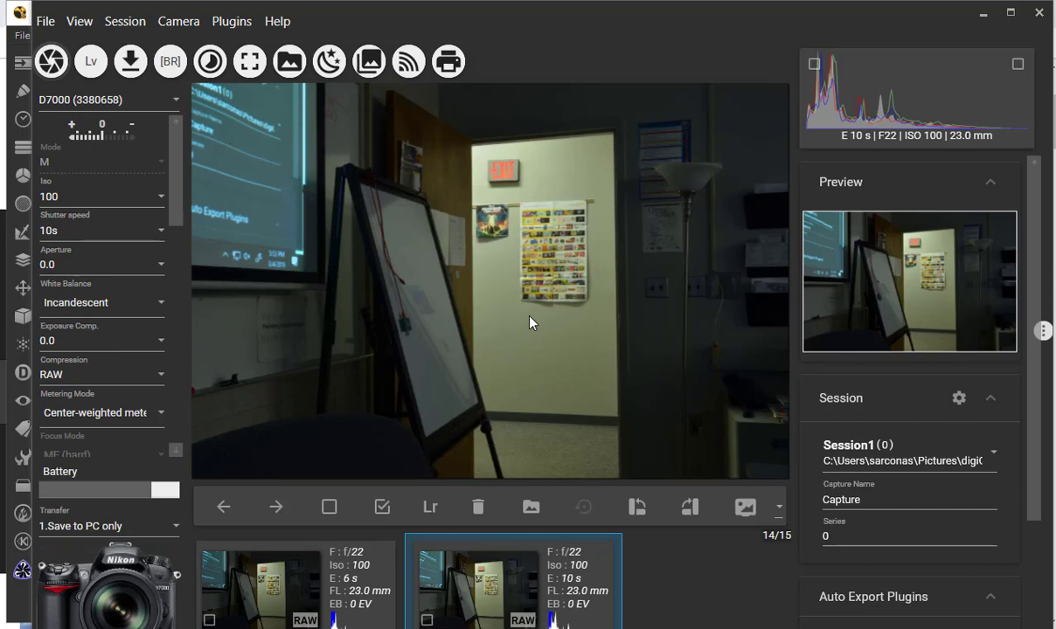
- Capture a new photo of the room and display it in the main preview
{"action": "left_click", "coordinate": [53, 63]}
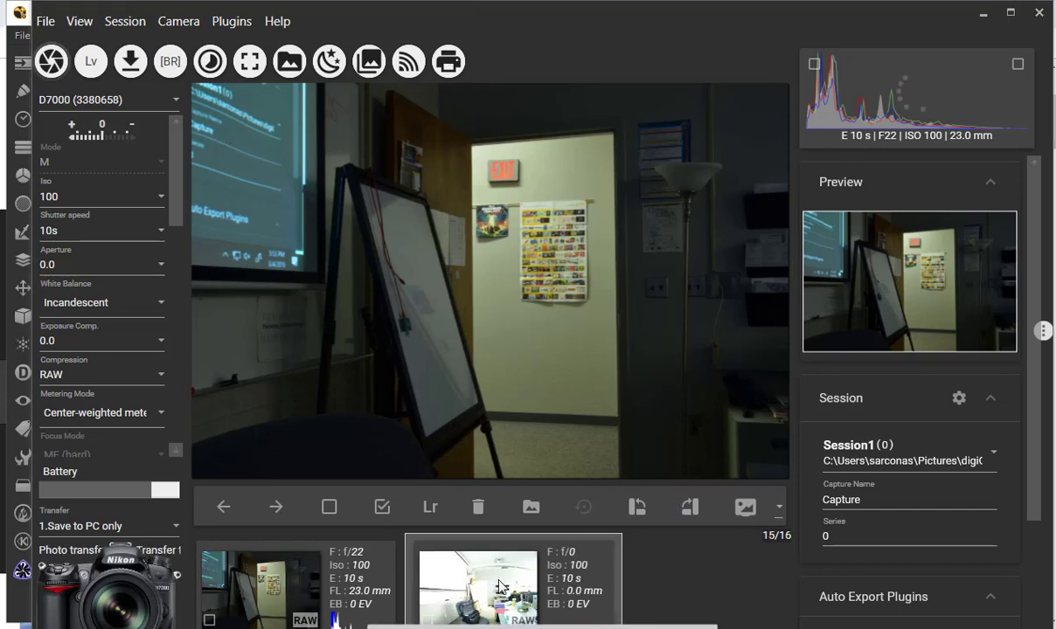
{"action": "left_click", "coordinate": [500, 585]}
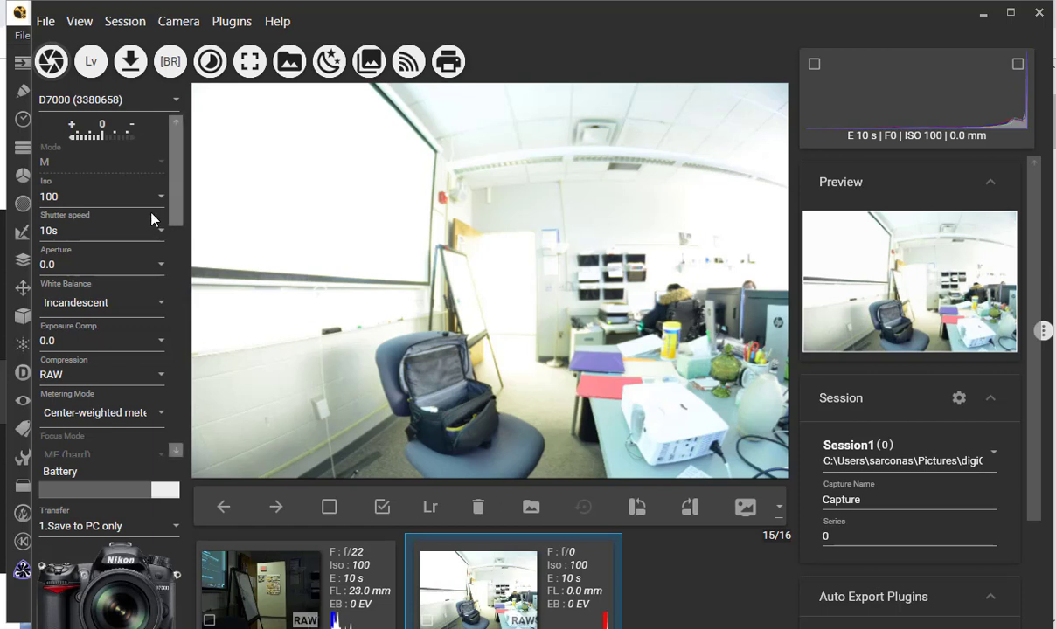
- Set the shutter speed to 4s and capture a photo of the room
{"action": "left_click", "coordinate": [127, 233]}
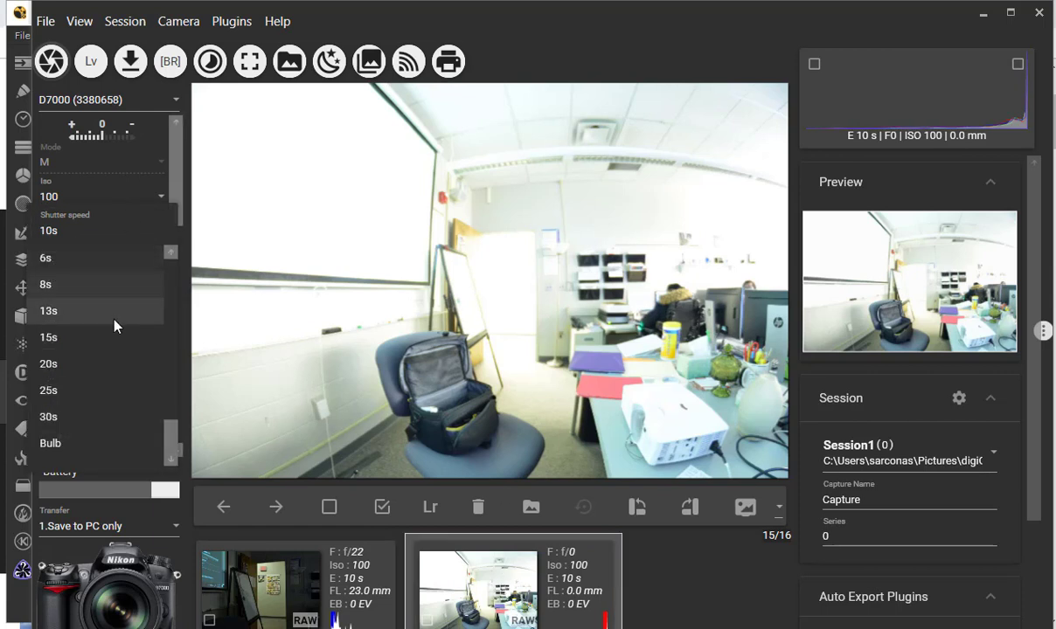
{"action": "scroll", "coordinate": [112, 325], "scroll_direction": "up", "scroll_amount": 1}
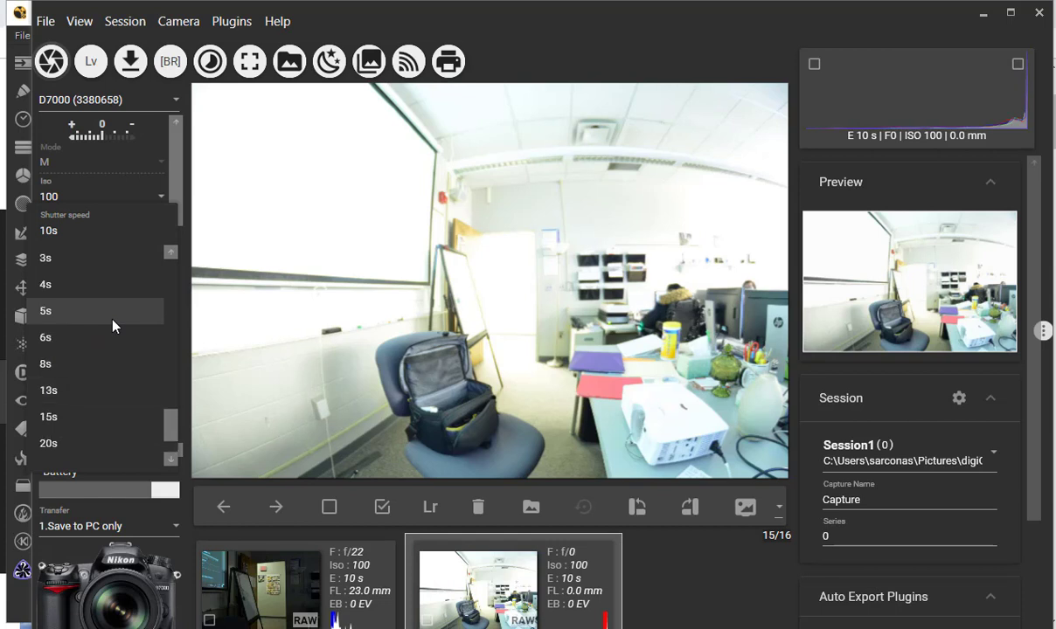
{"action": "scroll", "coordinate": [111, 325], "scroll_direction": "up", "scroll_amount": 1}
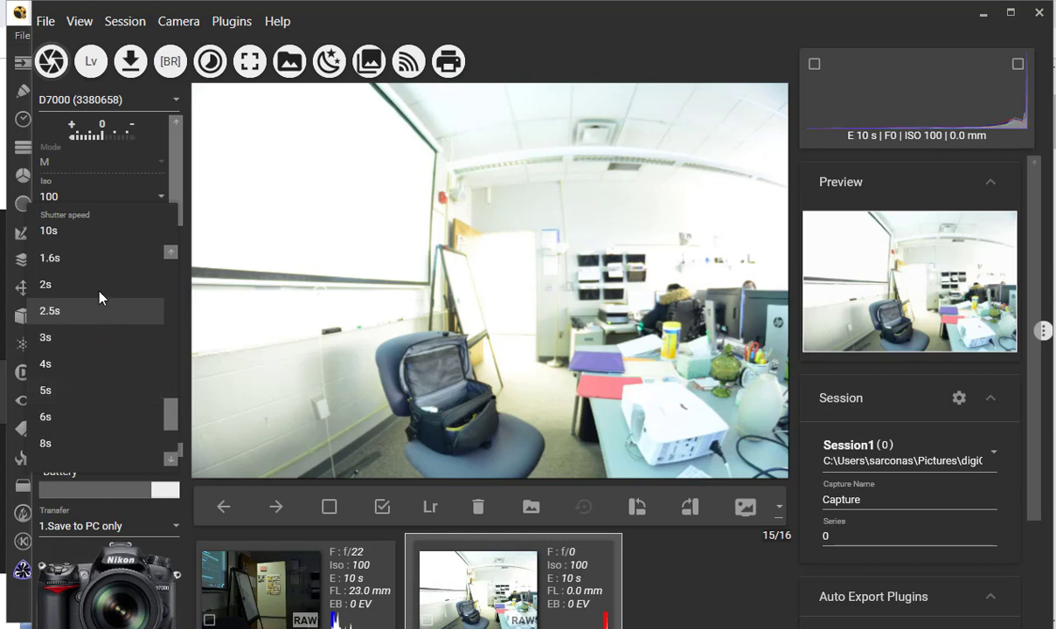
{"action": "left_click", "coordinate": [92, 363]}
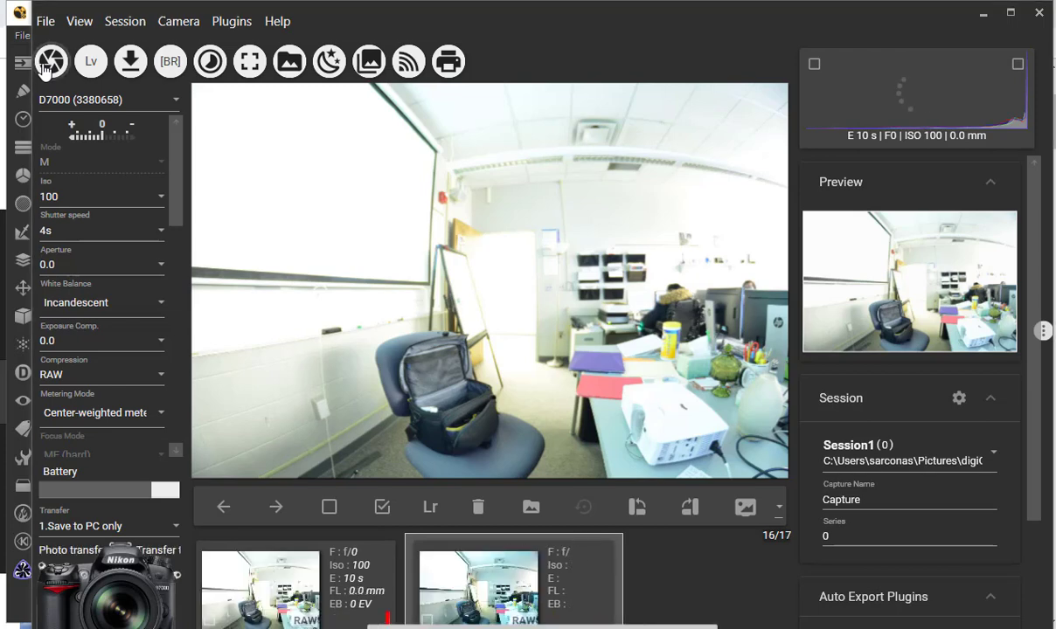
- Shorten the camera's shutter speed to 1s
{"action": "left_click", "coordinate": [77, 275]}
{"action": "scroll", "coordinate": [76, 279], "scroll_direction": "up", "scroll_amount": 3}
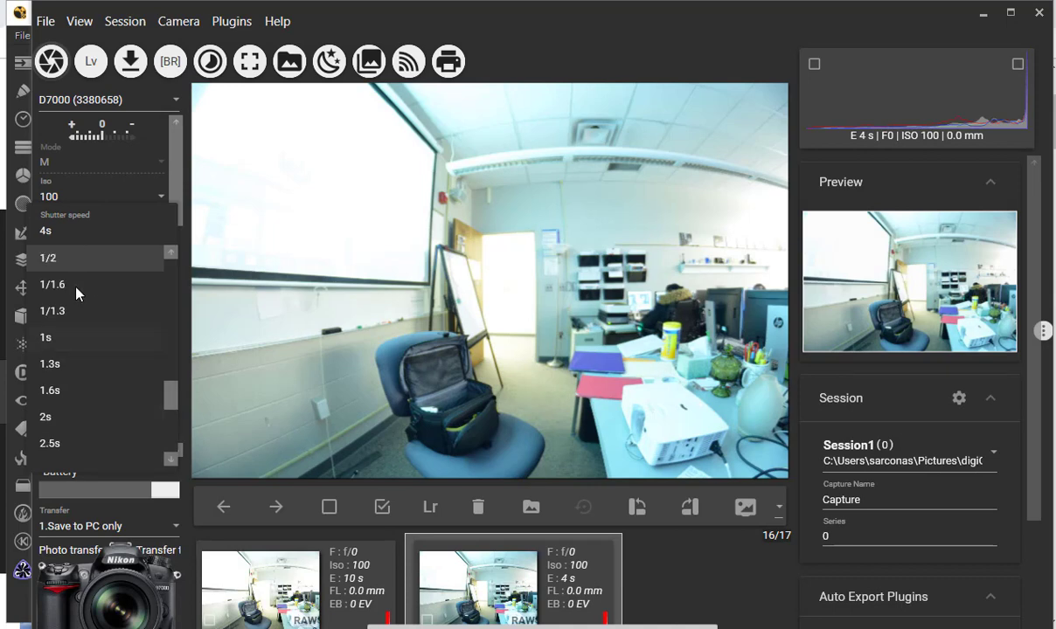
{"action": "left_click", "coordinate": [75, 339]}
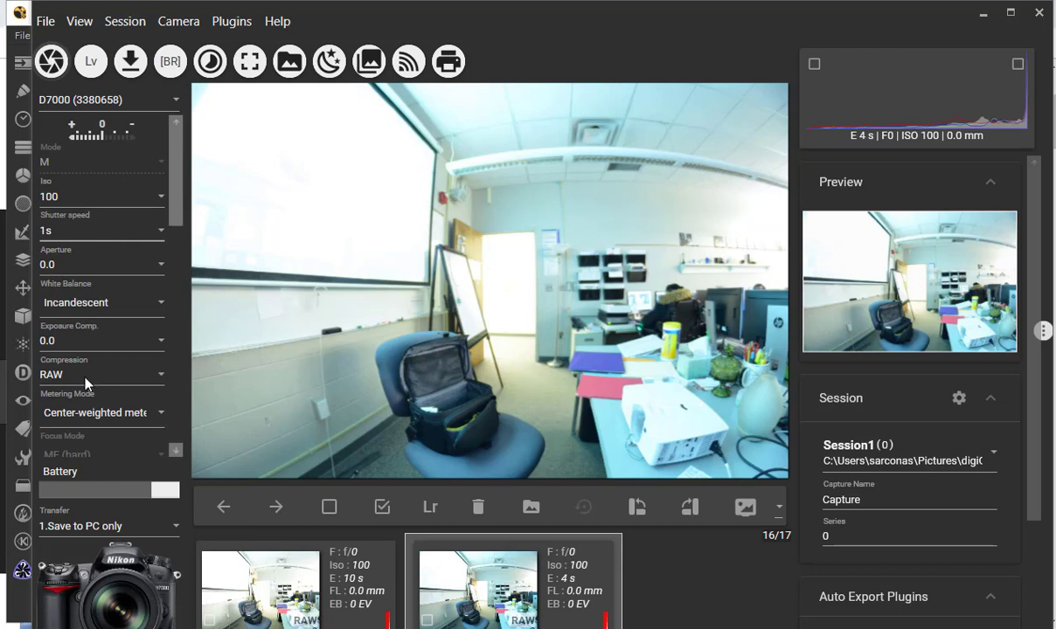
- Set the white balance to Fluorescent and capture a photo of the room
{"action": "left_click", "coordinate": [82, 297]}
{"action": "scroll", "coordinate": [81, 341], "scroll_direction": "up", "scroll_amount": 2}
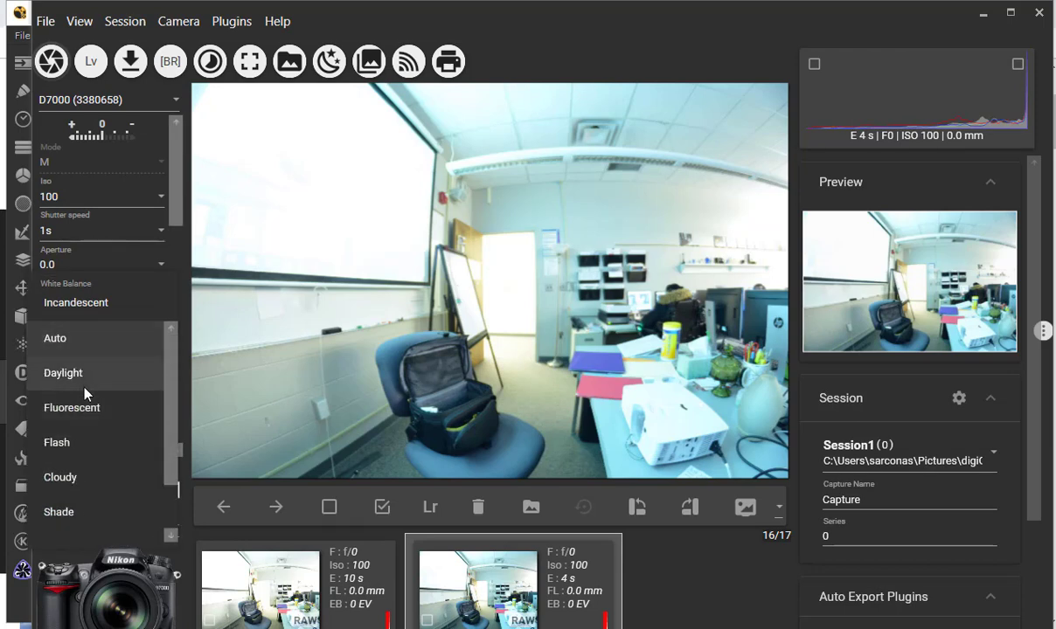
{"action": "left_click", "coordinate": [77, 407]}
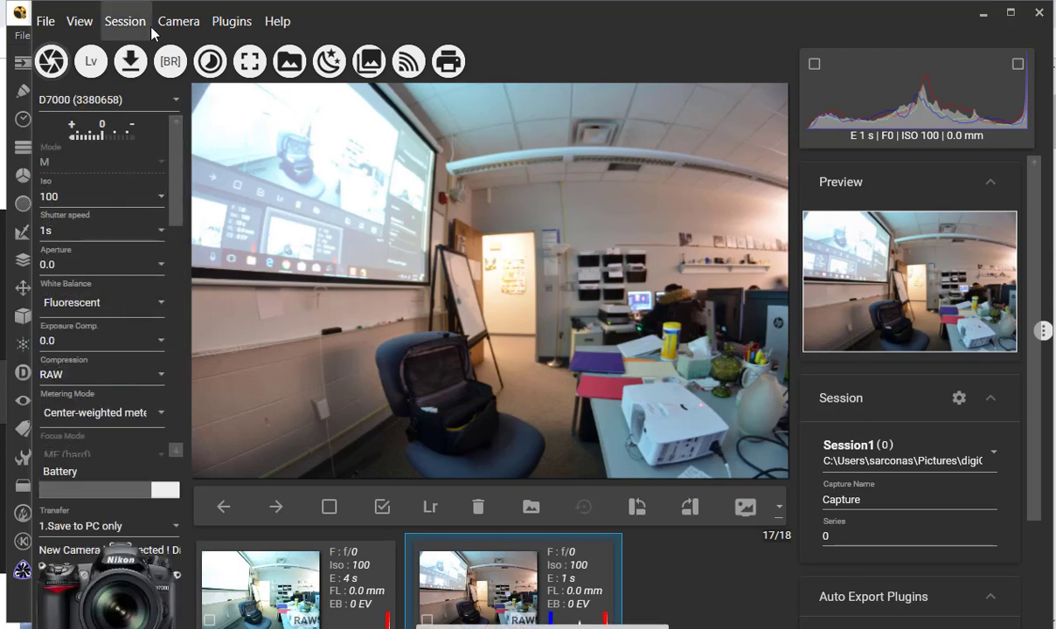
- Look through the application's commands and the full list of camera settings for exposure bracketing options
{"action": "left_click", "coordinate": [184, 22]}
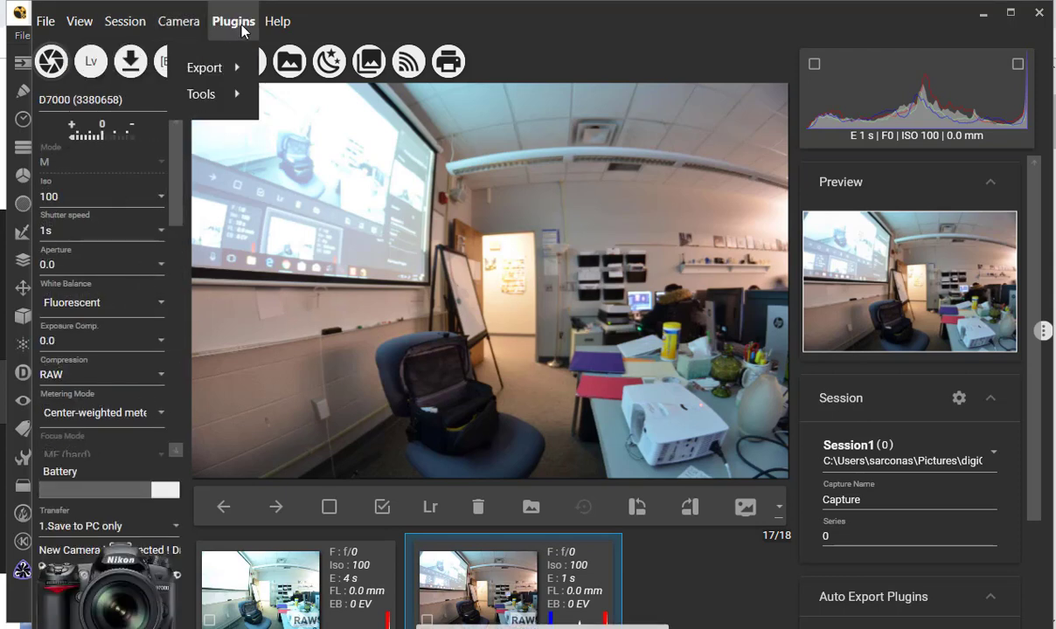
{"action": "left_click", "coordinate": [136, 218]}
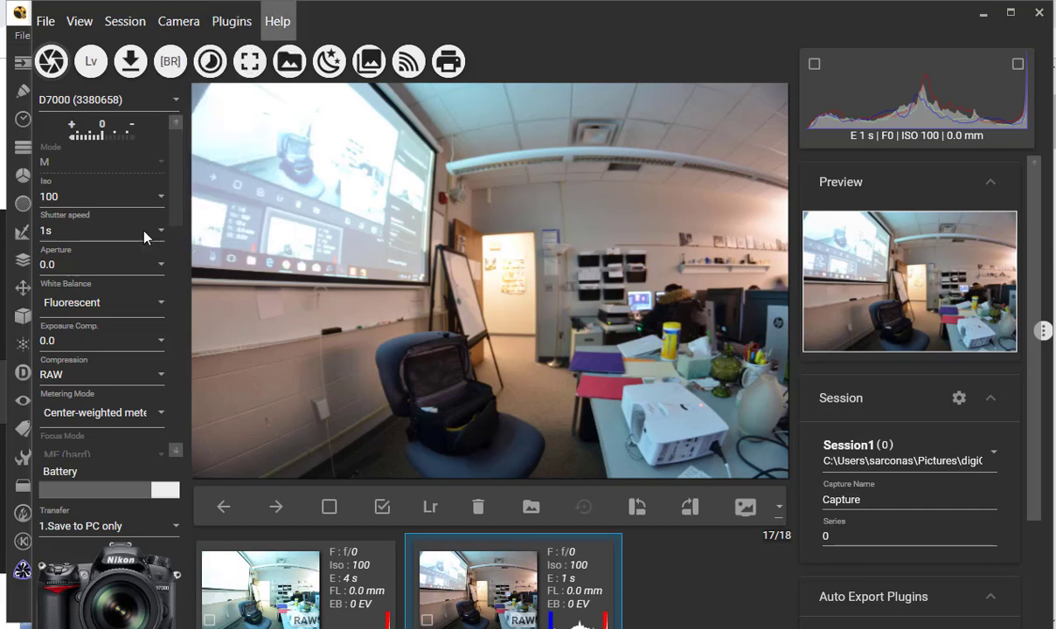
{"action": "scroll", "coordinate": [134, 255], "scroll_direction": "down", "scroll_amount": 3}
{"action": "scroll", "coordinate": [134, 262], "scroll_direction": "down", "scroll_amount": 5}
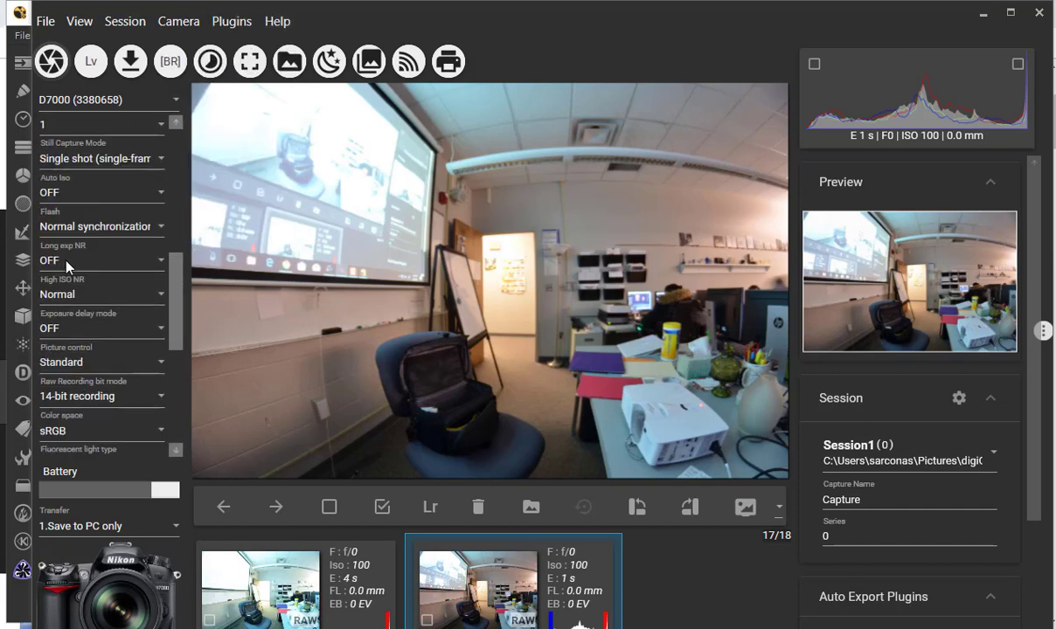
{"action": "scroll", "coordinate": [103, 394], "scroll_direction": "down", "scroll_amount": 2}
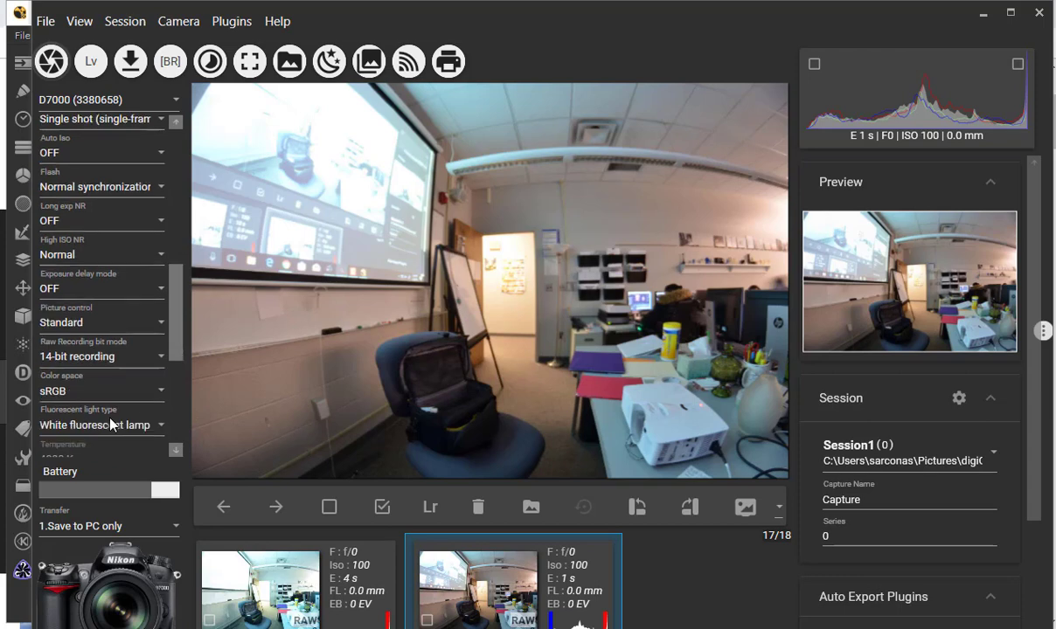
{"action": "scroll", "coordinate": [88, 396], "scroll_direction": "down", "scroll_amount": 6}
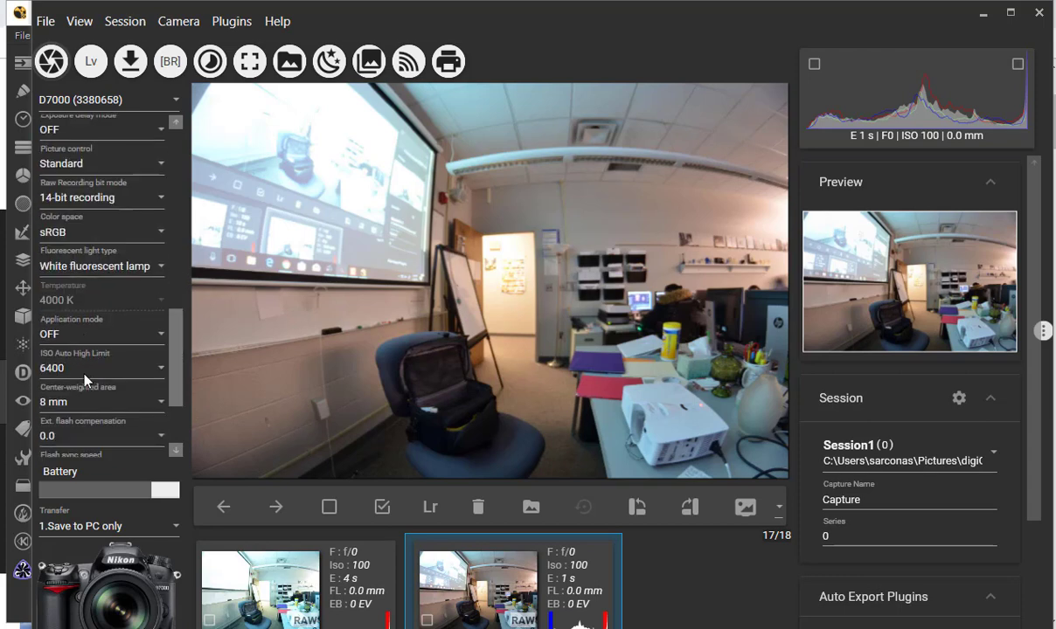
{"action": "scroll", "coordinate": [84, 375], "scroll_direction": "down", "scroll_amount": 1}
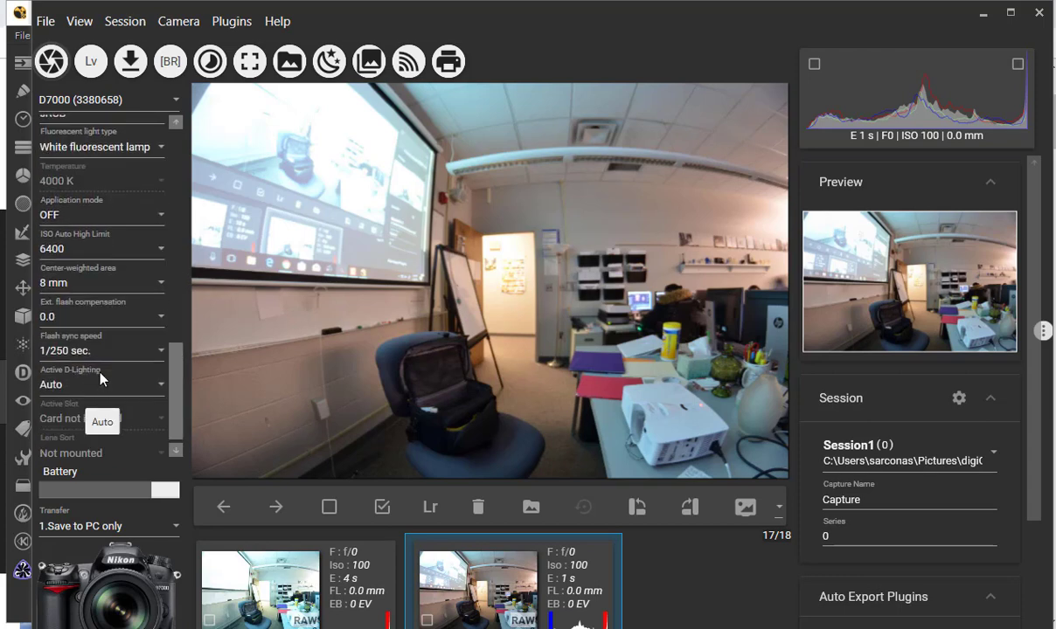
{"action": "scroll", "coordinate": [107, 407], "scroll_direction": "up", "scroll_amount": 7}
{"action": "scroll", "coordinate": [107, 408], "scroll_direction": "up", "scroll_amount": 5}
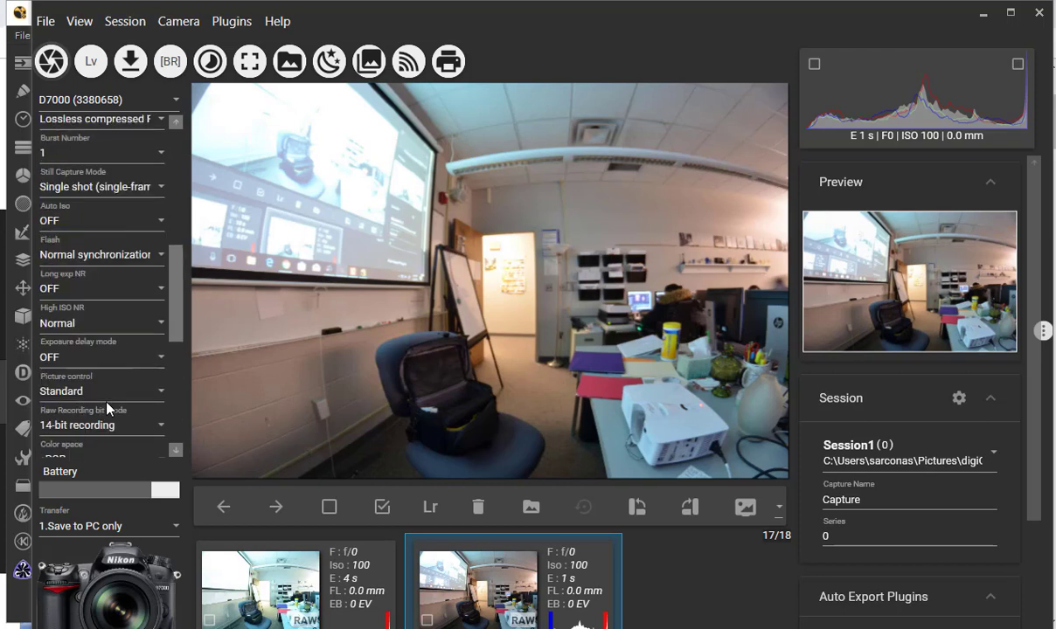
{"action": "scroll", "coordinate": [104, 408], "scroll_direction": "up", "scroll_amount": 5}
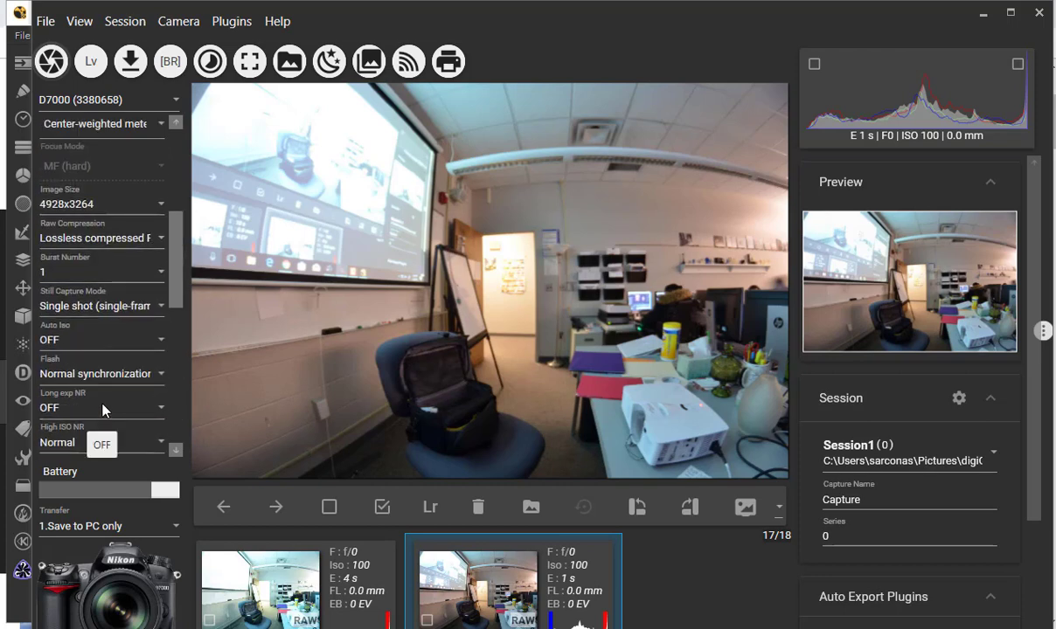
{"action": "scroll", "coordinate": [102, 411], "scroll_direction": "up", "scroll_amount": 5}
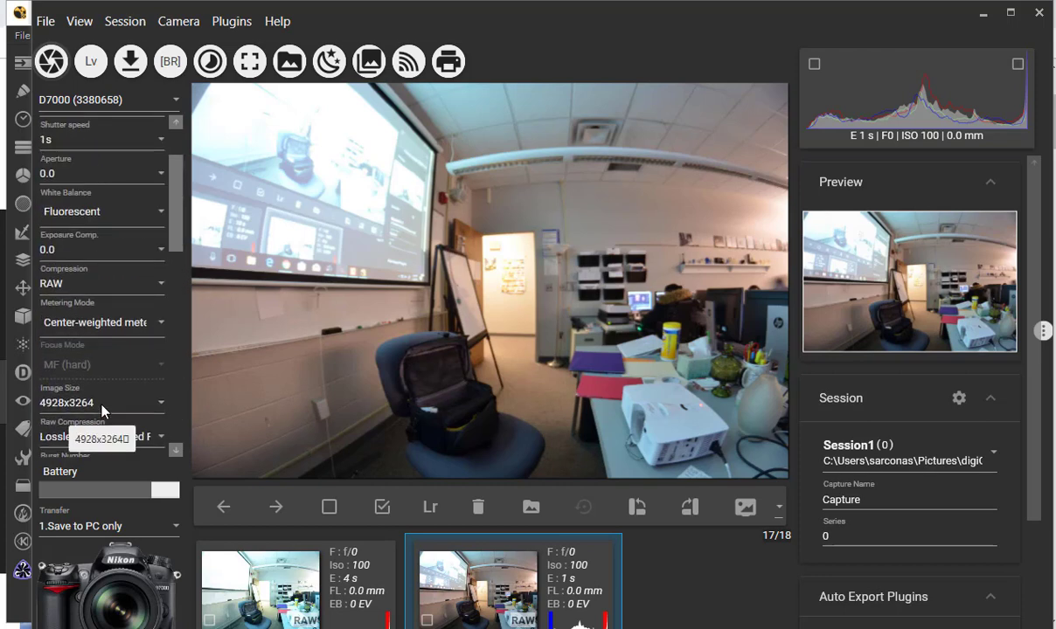
{"action": "scroll", "coordinate": [96, 293], "scroll_direction": "up", "scroll_amount": 2}
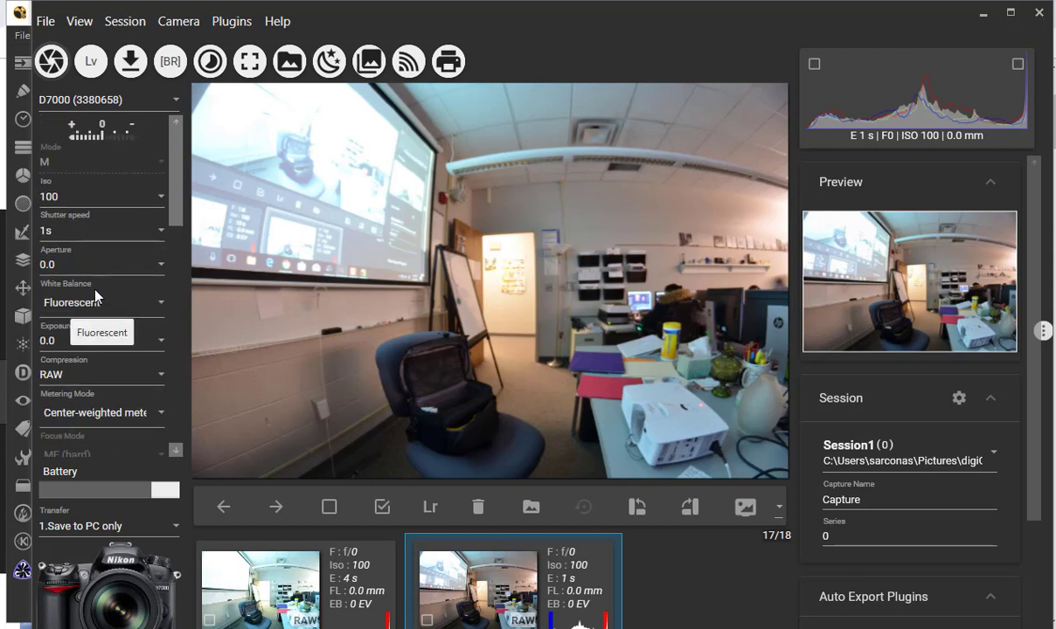
{"action": "left_click", "coordinate": [85, 26]}
{"action": "left_click", "coordinate": [86, 29]}
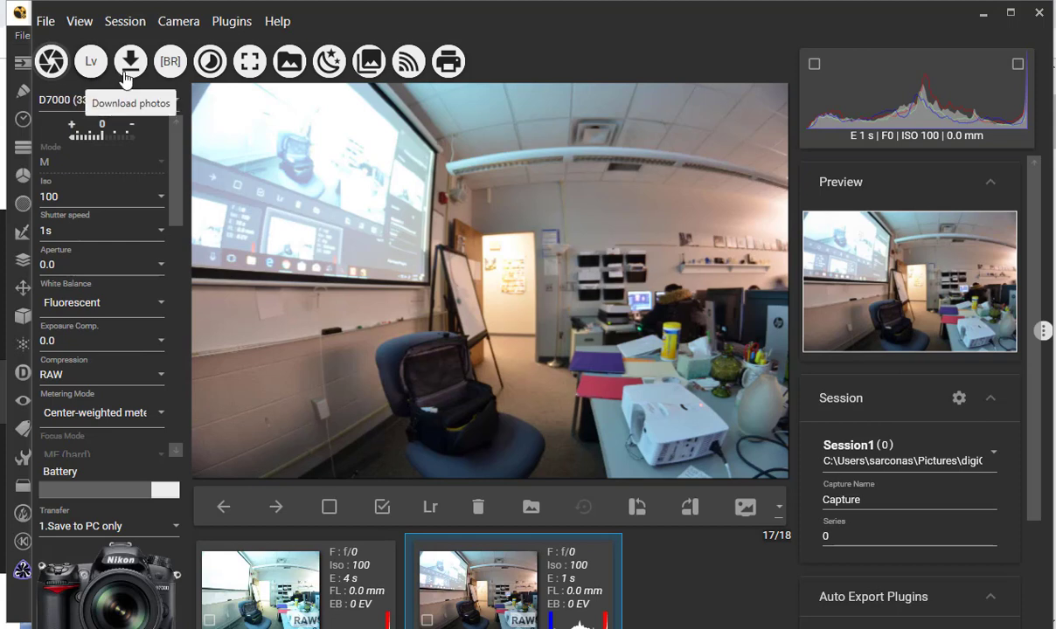
- Open the bracketing settings and set exposure bracketing to a low value of -5.0 and a high value of +5.0
{"action": "left_click", "coordinate": [178, 67]}
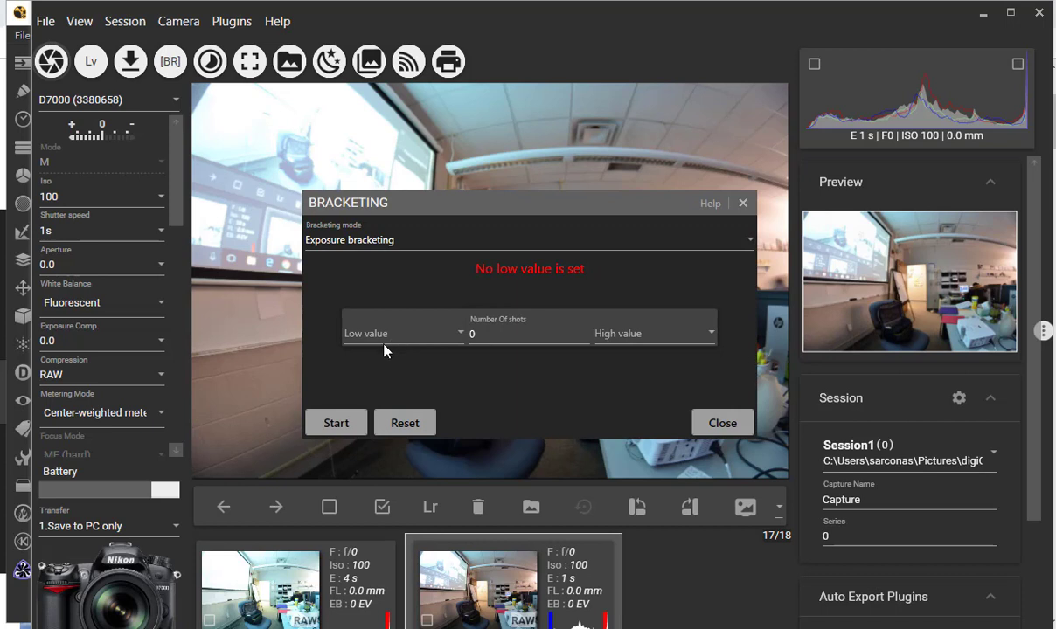
{"action": "left_click", "coordinate": [357, 341]}
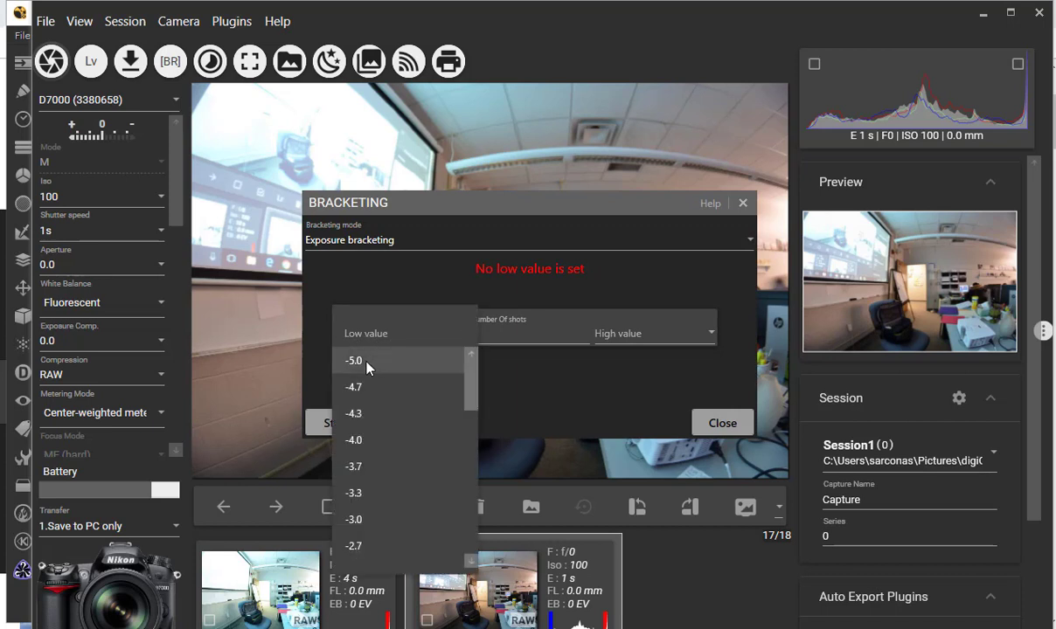
{"action": "left_click", "coordinate": [365, 362]}
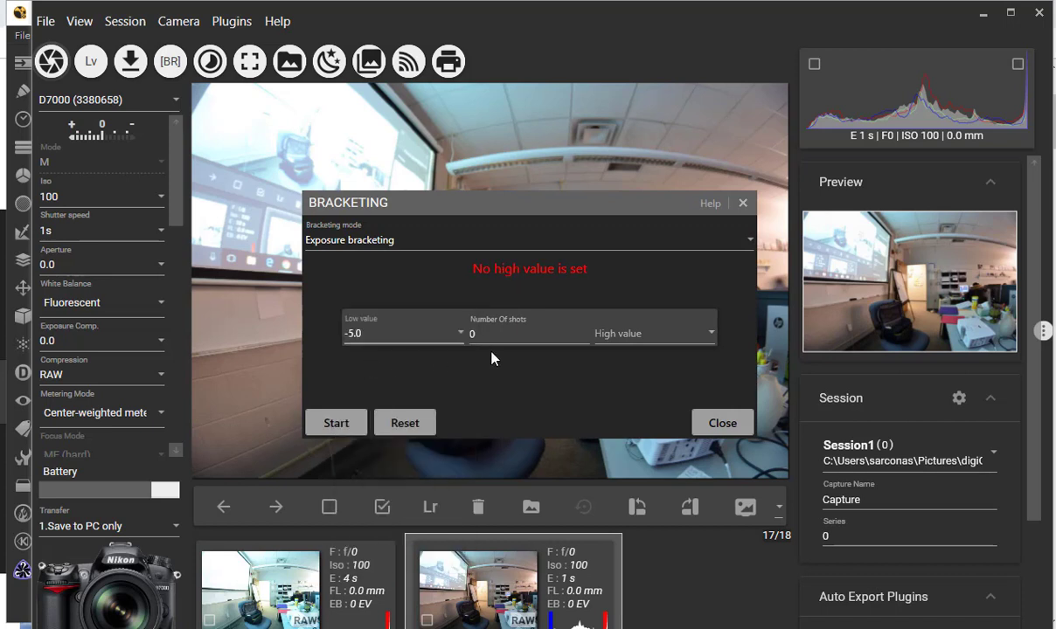
{"action": "left_click", "coordinate": [660, 334]}
{"action": "scroll", "coordinate": [636, 440], "scroll_direction": "down", "scroll_amount": 8}
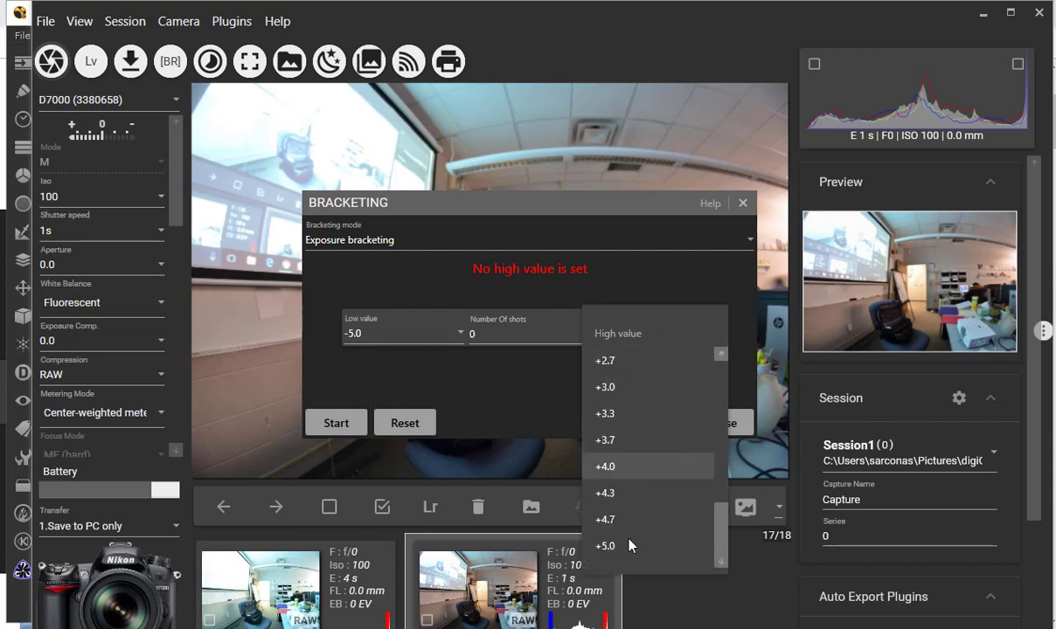
{"action": "left_click", "coordinate": [628, 548]}
- Set the number of bracketing shots to 5 and run the exposure bracketing sequence, closing the dialog once it is done
{"action": "double_click", "coordinate": [527, 338]}
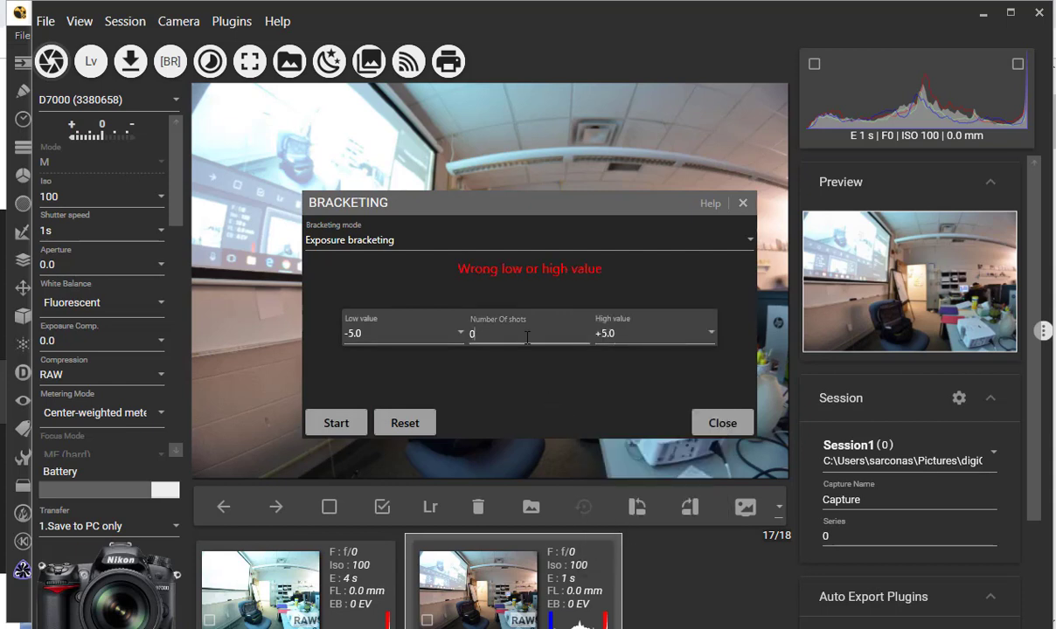
{"action": "type", "text": "10"}
{"action": "key", "text": "BackSpace"}
{"action": "key", "text": "BackSpace"}
{"action": "type", "text": "5"}
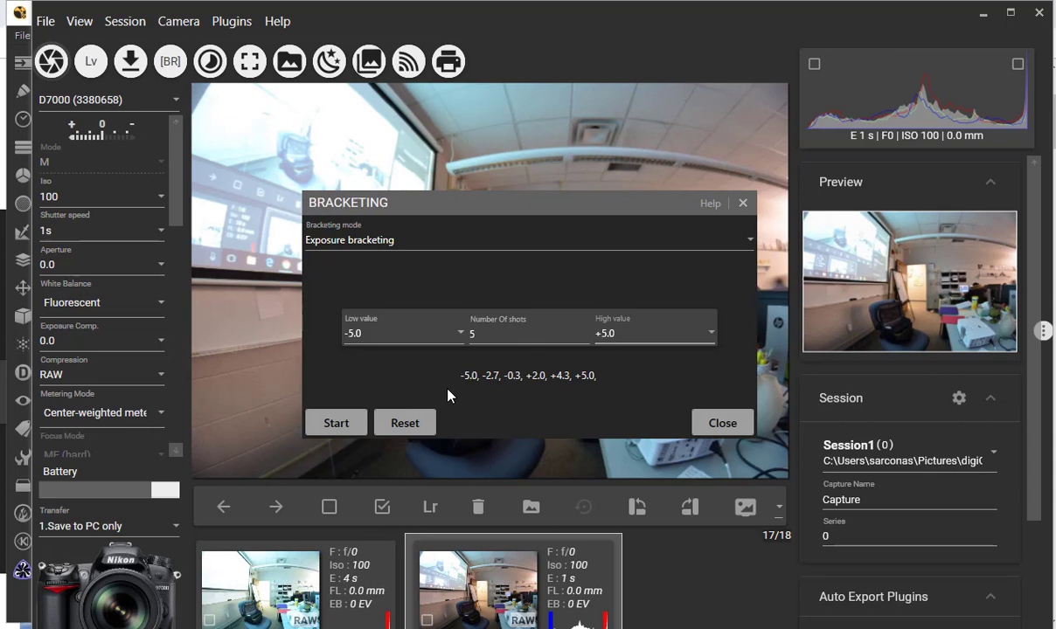
{"action": "left_click", "coordinate": [348, 429]}
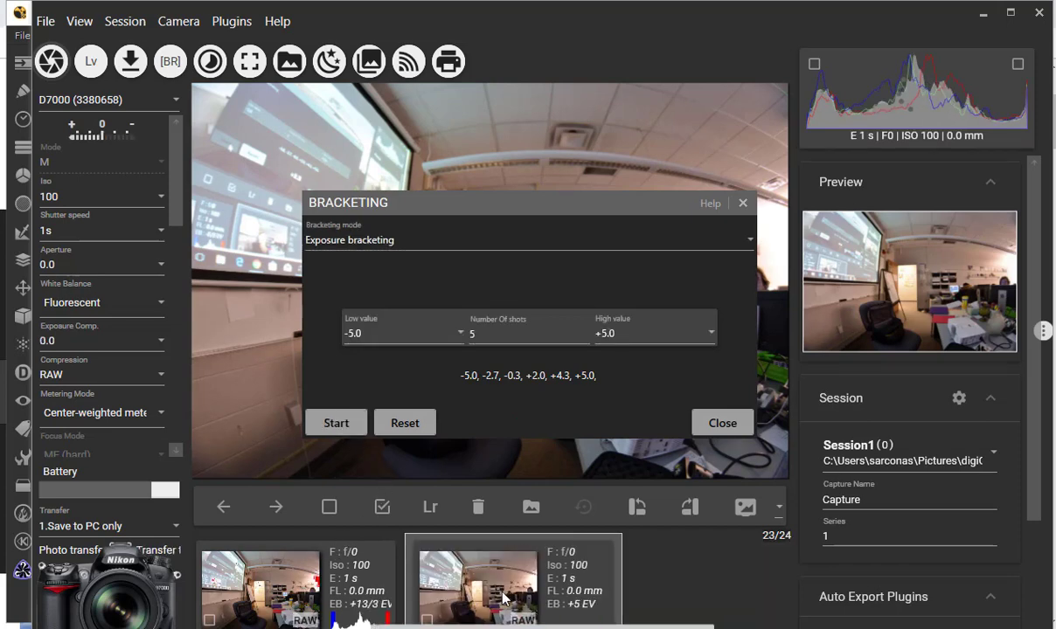
{"action": "left_click", "coordinate": [726, 424]}
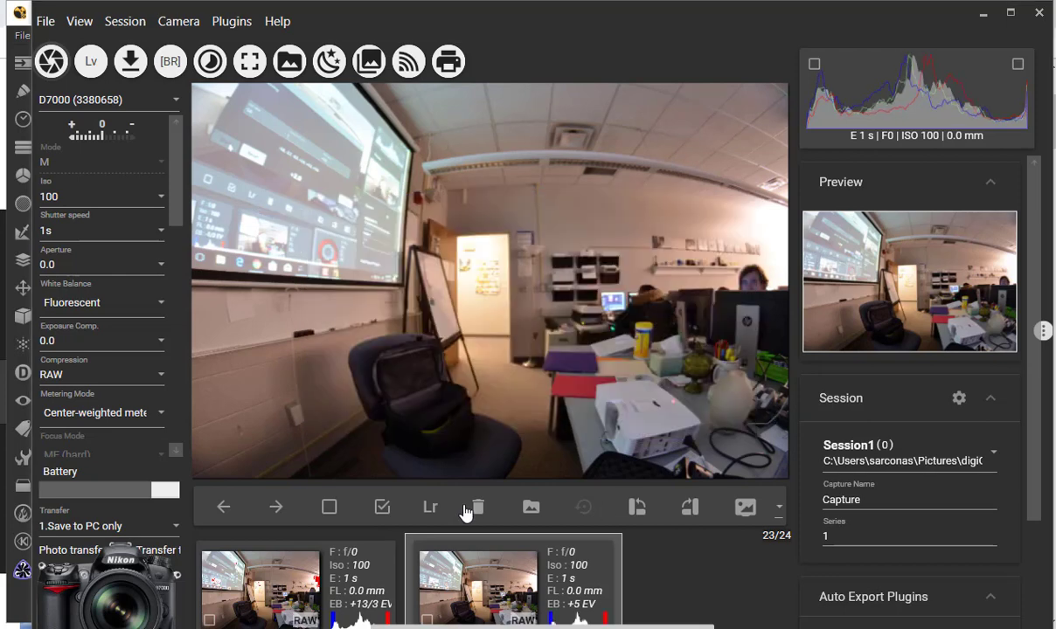
- Compare the bracketed captures from +5 EV down to -1/3 EV in the main preview
{"action": "left_click", "coordinate": [279, 575]}
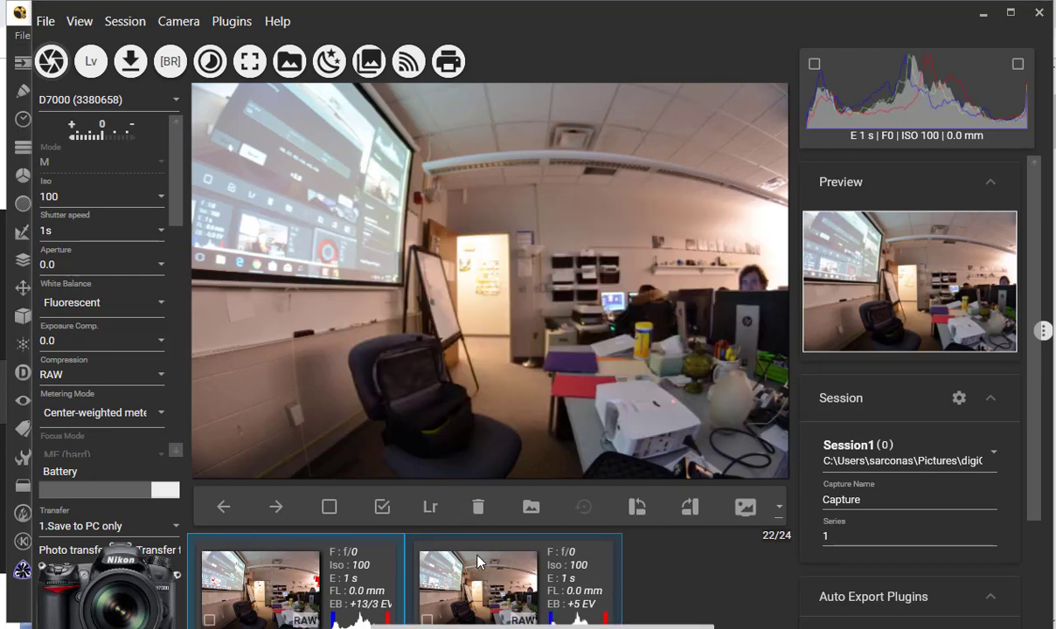
{"action": "left_click", "coordinate": [475, 581]}
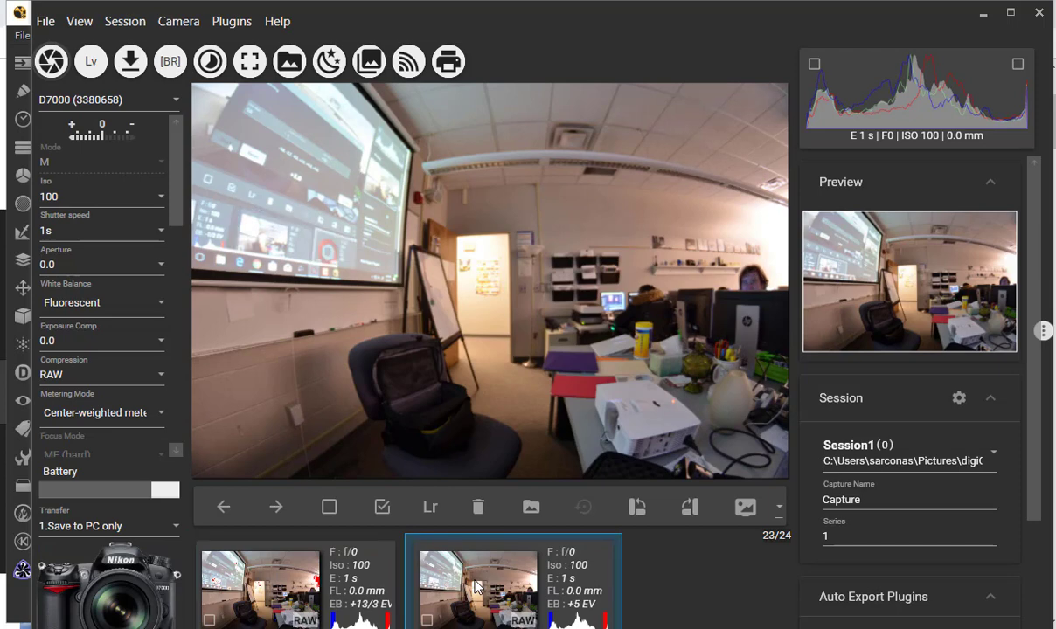
{"action": "left_click", "coordinate": [294, 585]}
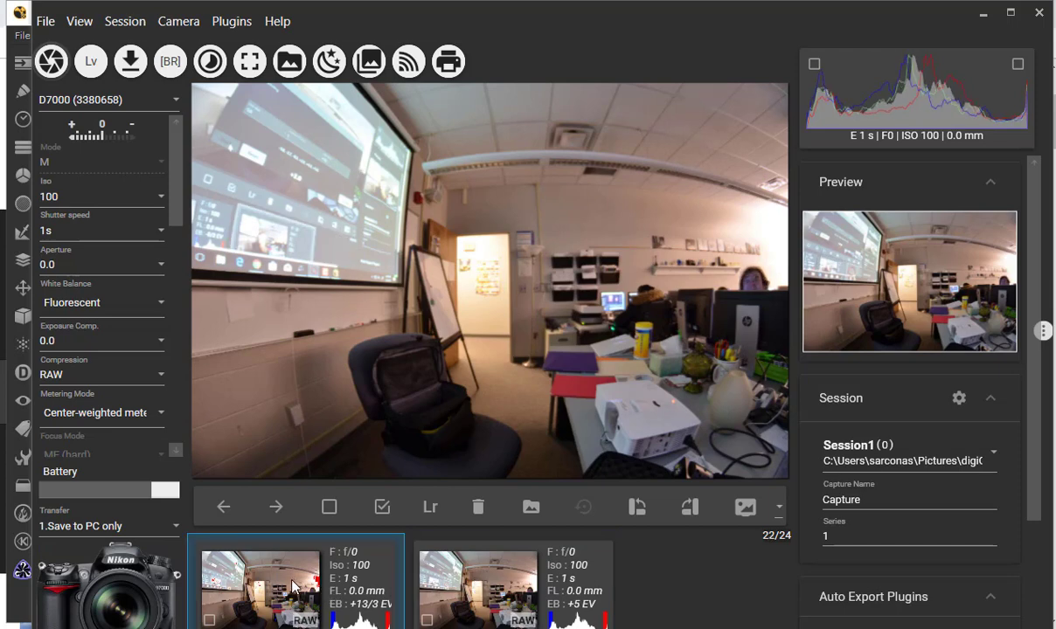
{"action": "key", "text": "Left"}
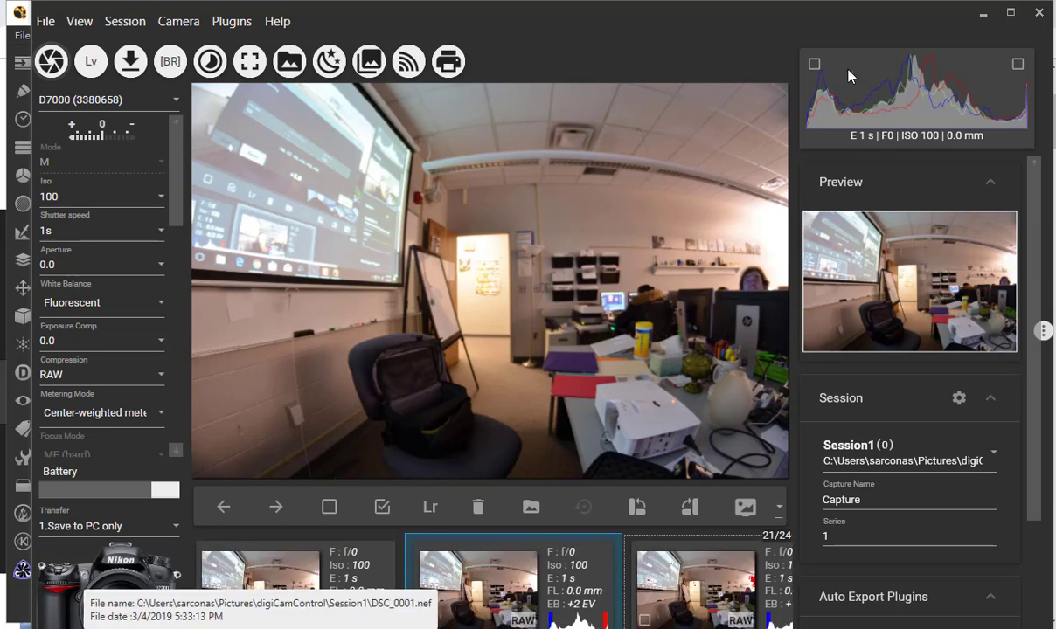
{"action": "key", "text": "Left"}
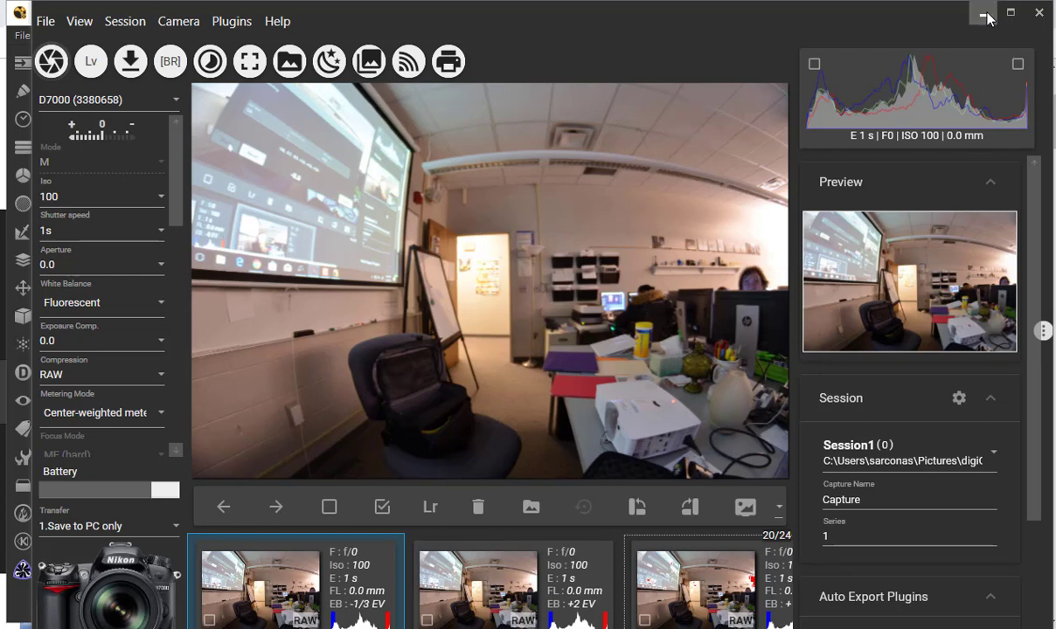
- Put the camera control window away, switch to the web browser and search Google Images for "360 stitcher"
{"action": "left_click", "coordinate": [984, 14]}
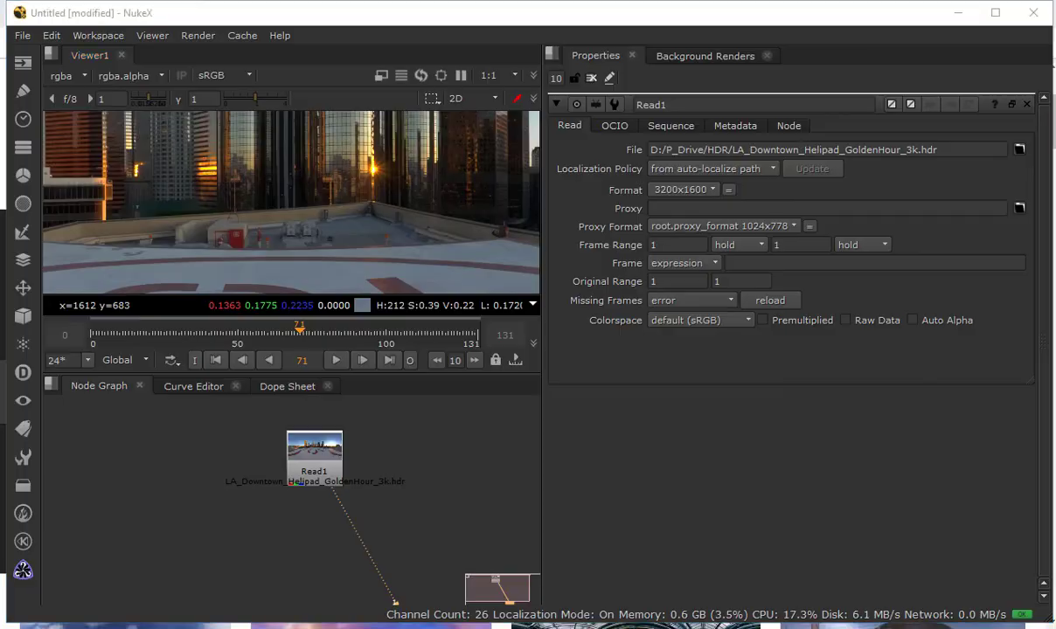
{"action": "key", "text": "alt+Tab"}
{"action": "scroll", "coordinate": [306, 210], "scroll_direction": "up", "scroll_amount": 3}
{"action": "triple_click", "coordinate": [250, 95]}
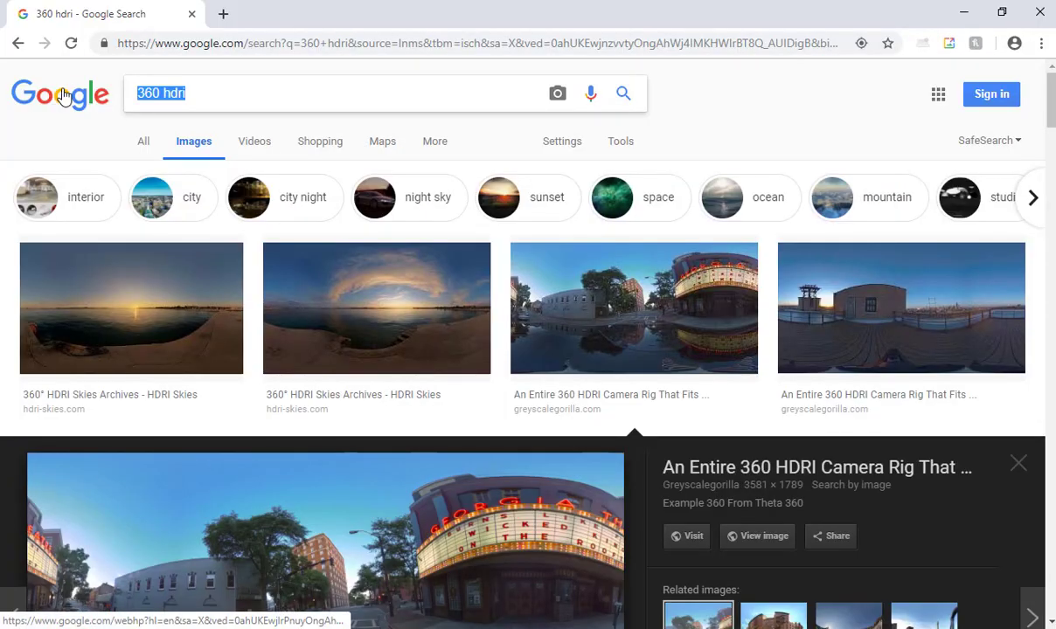
{"action": "type", "text": "360"}
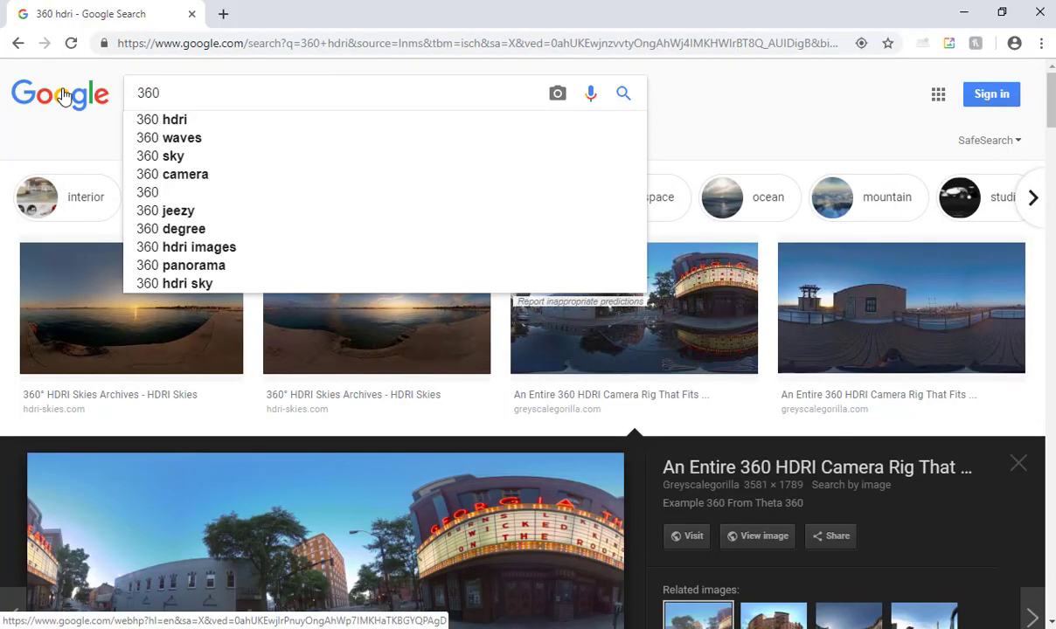
{"action": "type", "text": " stitcher"}
{"action": "key", "text": "Return"}
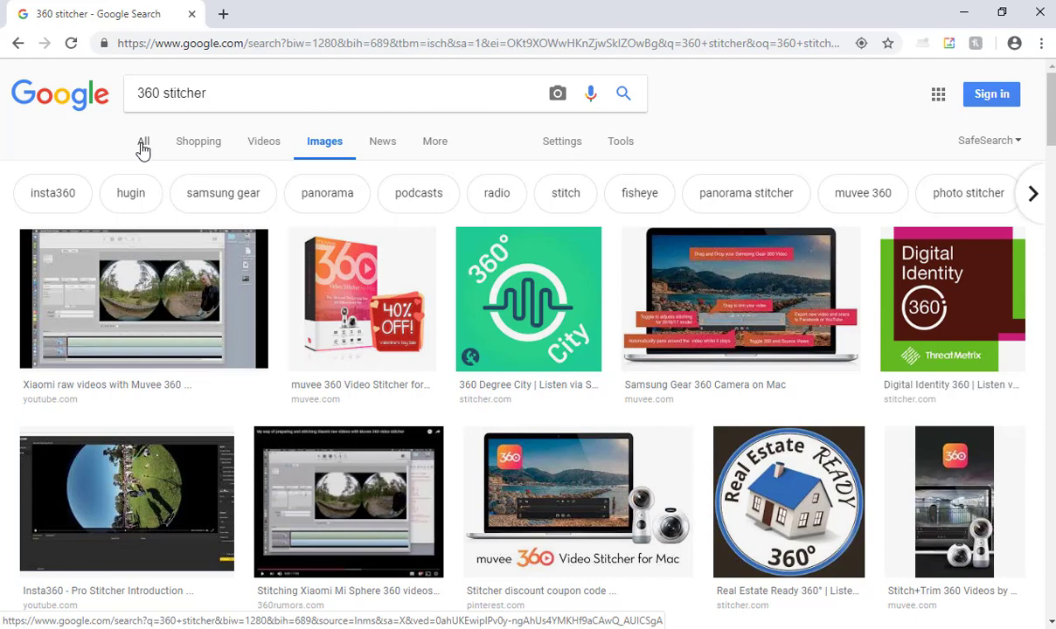
- Narrow the image results to panorama and open the preview of the Easypano Photo Stitch Software image
{"action": "scroll", "coordinate": [341, 276], "scroll_direction": "down", "scroll_amount": 3}
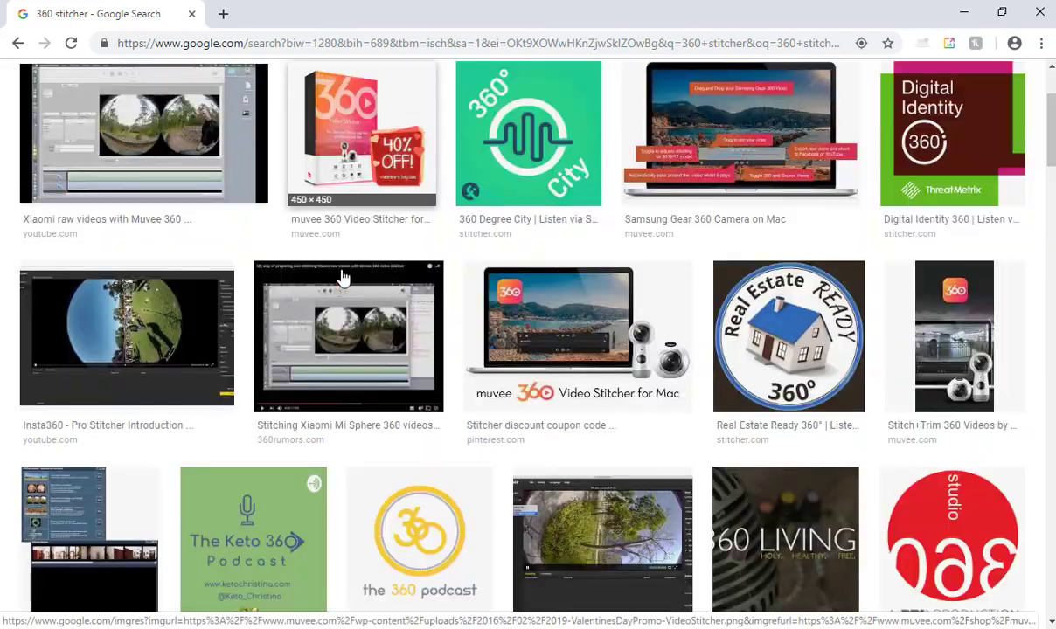
{"action": "scroll", "coordinate": [342, 276], "scroll_direction": "up", "scroll_amount": 3}
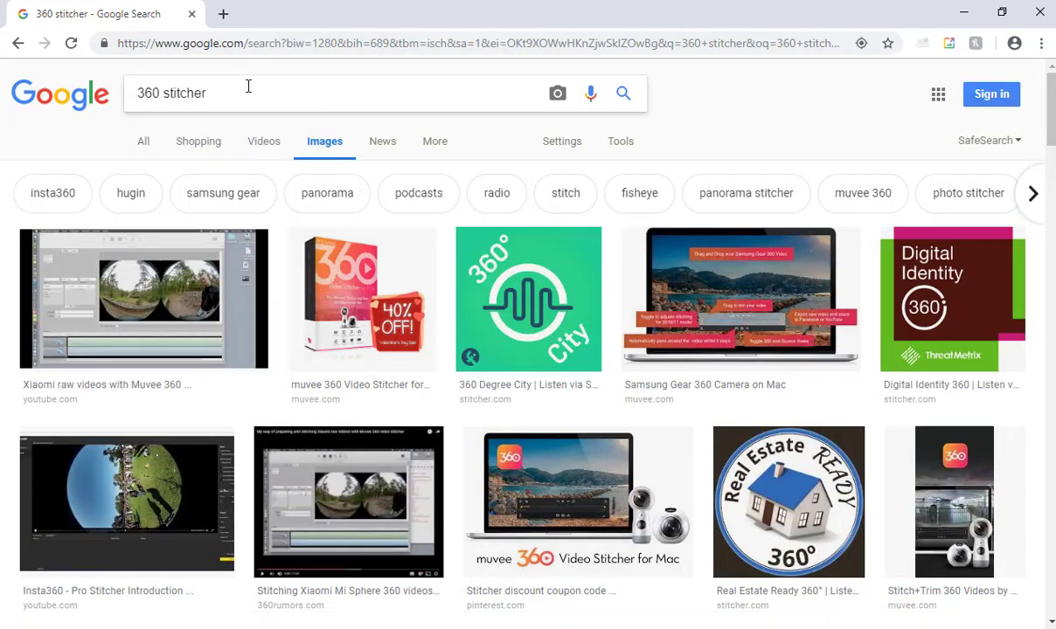
{"action": "left_click", "coordinate": [301, 188]}
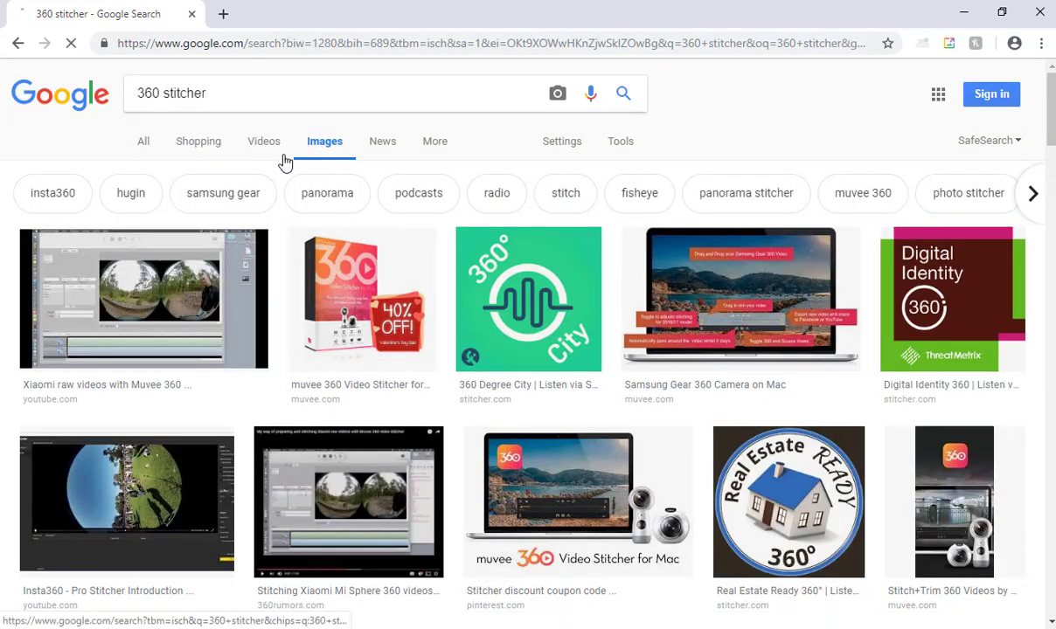
{"action": "left_click", "coordinate": [123, 267]}
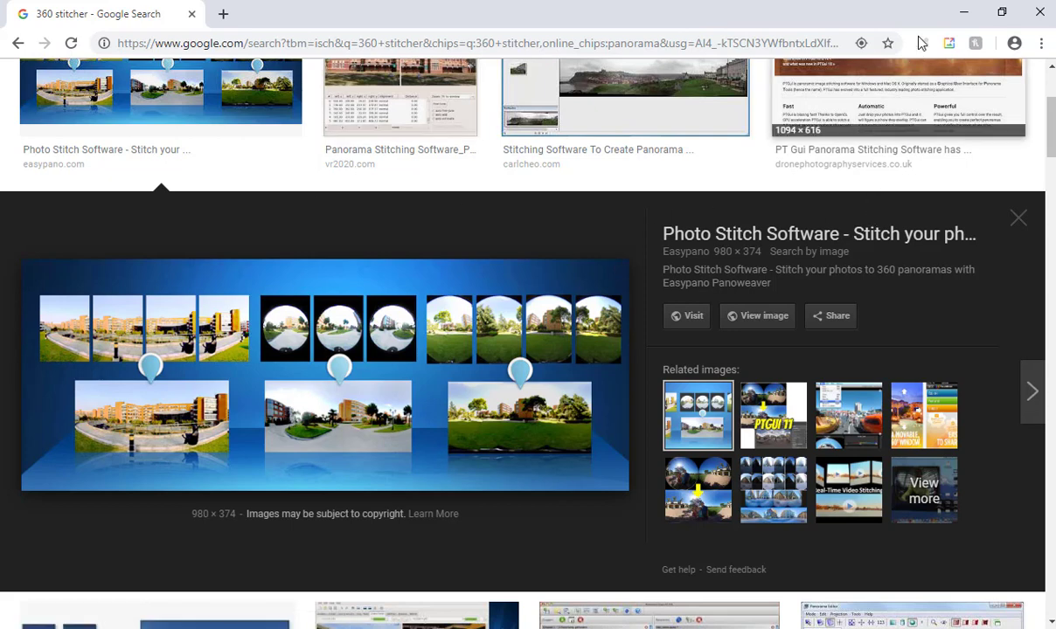
- Minimize the browser and NukeX windows and launch Adobe Photoshop CC 2019
{"action": "left_click", "coordinate": [964, 17]}
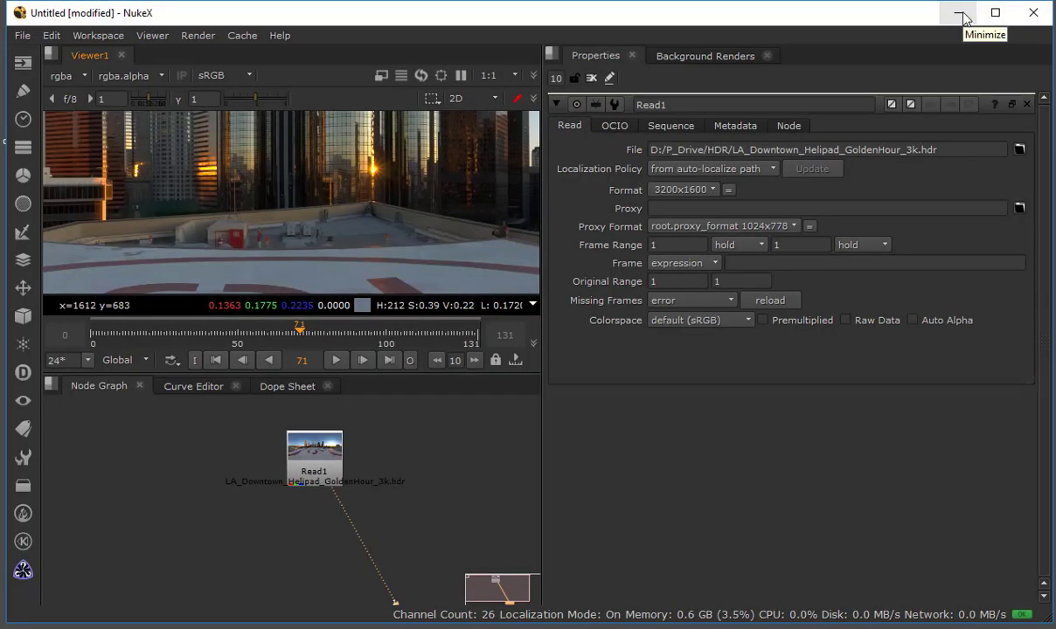
{"action": "left_click", "coordinate": [960, 14]}
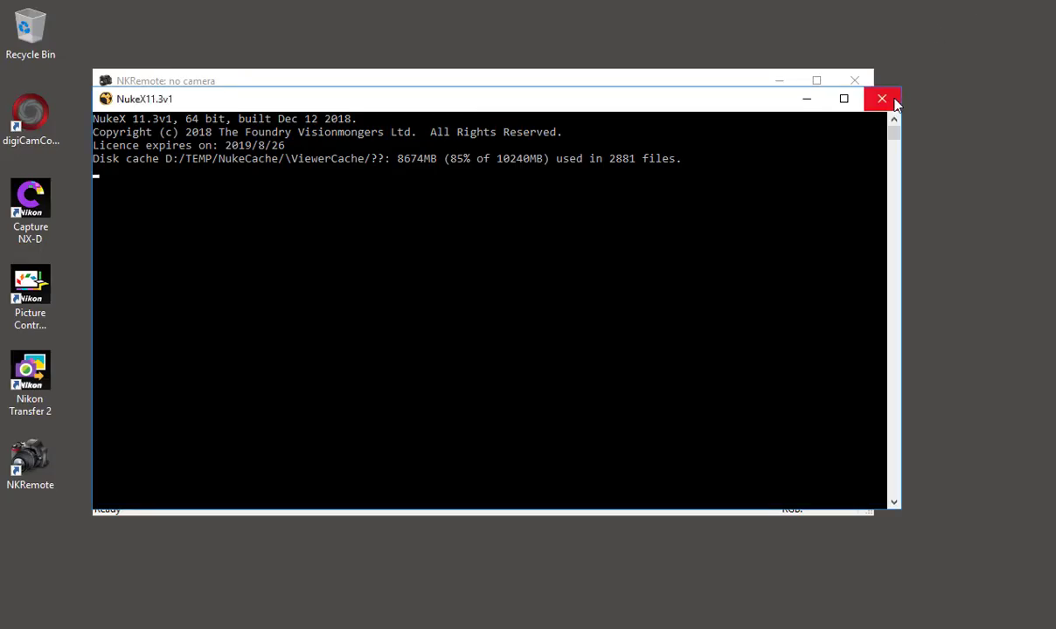
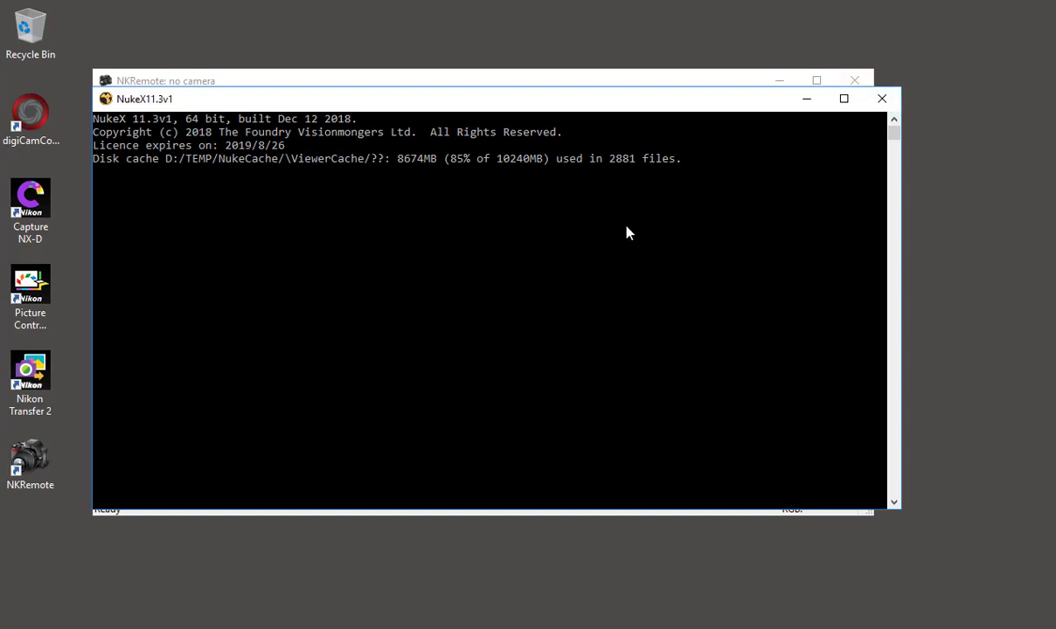
{"action": "key", "text": "super"}
{"action": "type", "text": "phot"}
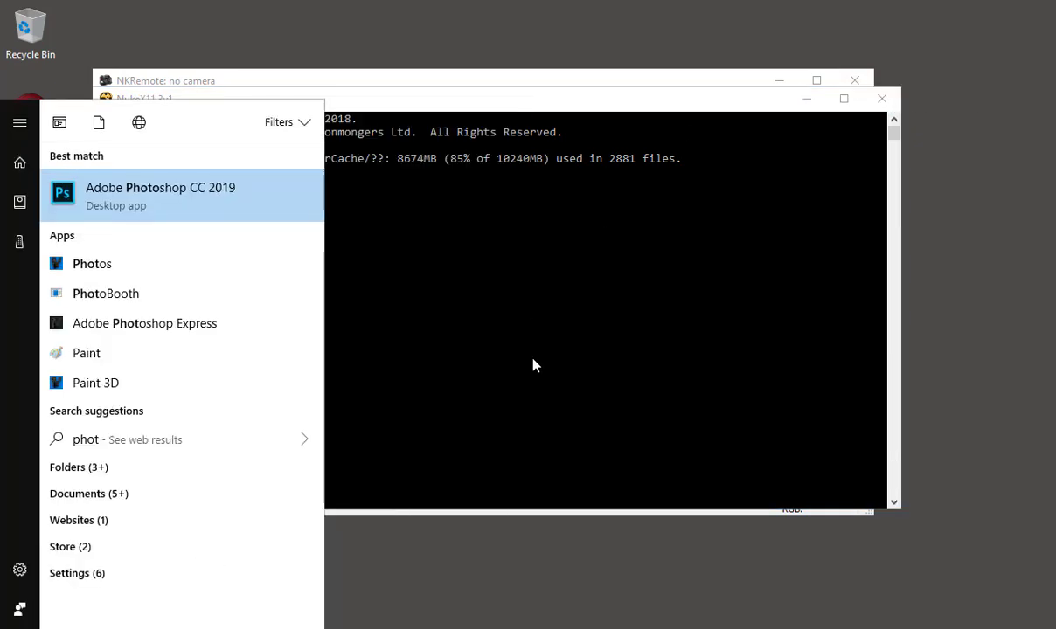
{"action": "type", "text": "o"}
{"action": "key", "text": "Return"}
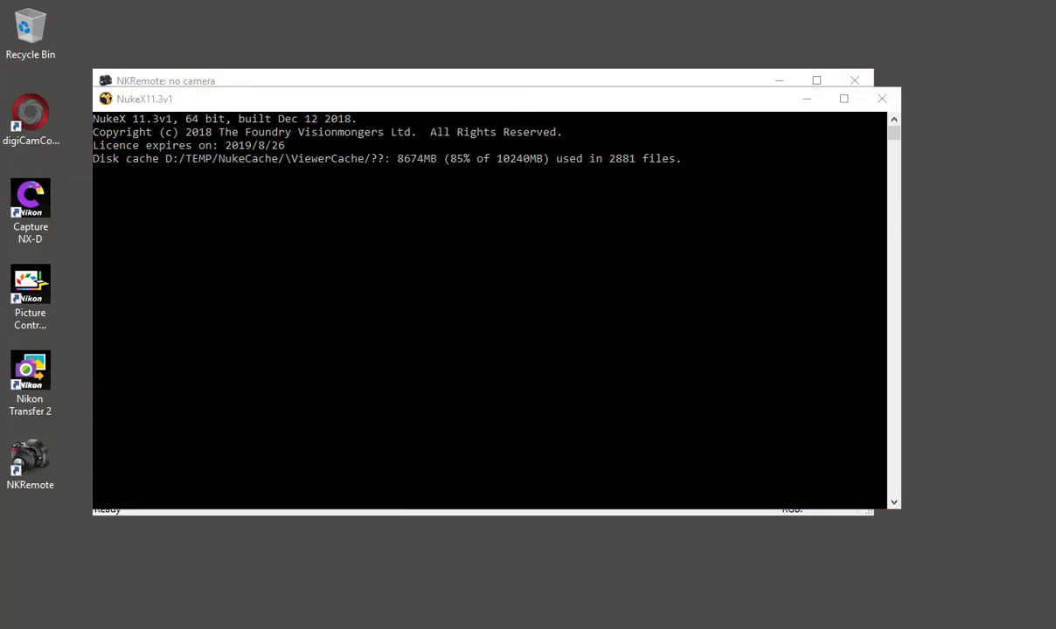
- Open File Explorer and browse through P_Drive on DATADRIVE0 (D:) to the Images folder inside the W19_2560 class folder's HDRCleanup folder
{"action": "key", "text": "super+e"}
{"action": "left_click", "coordinate": [240, 35]}
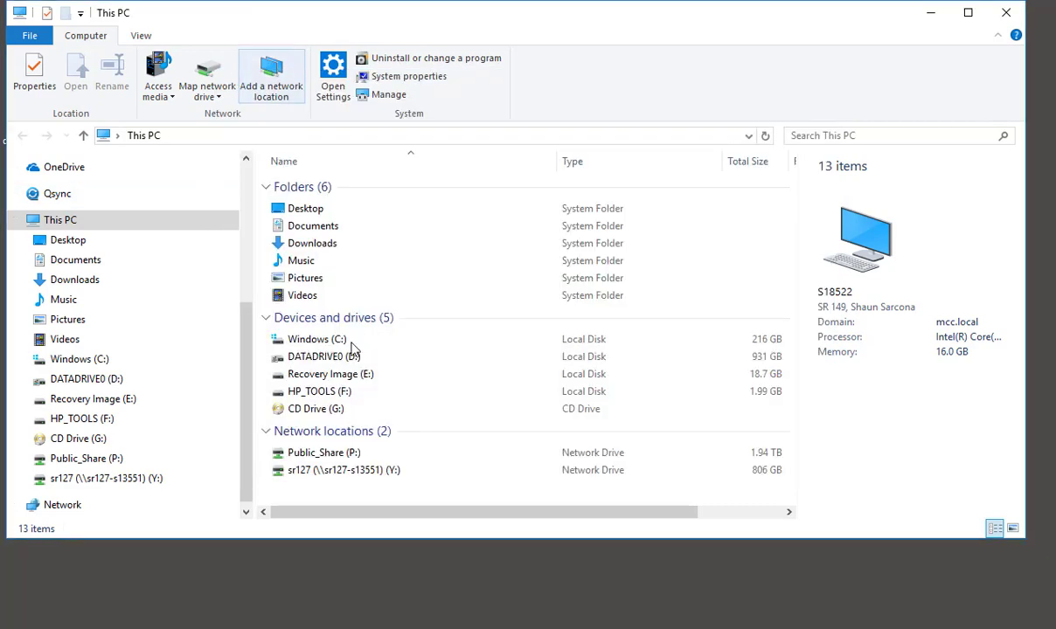
{"action": "double_click", "coordinate": [321, 356]}
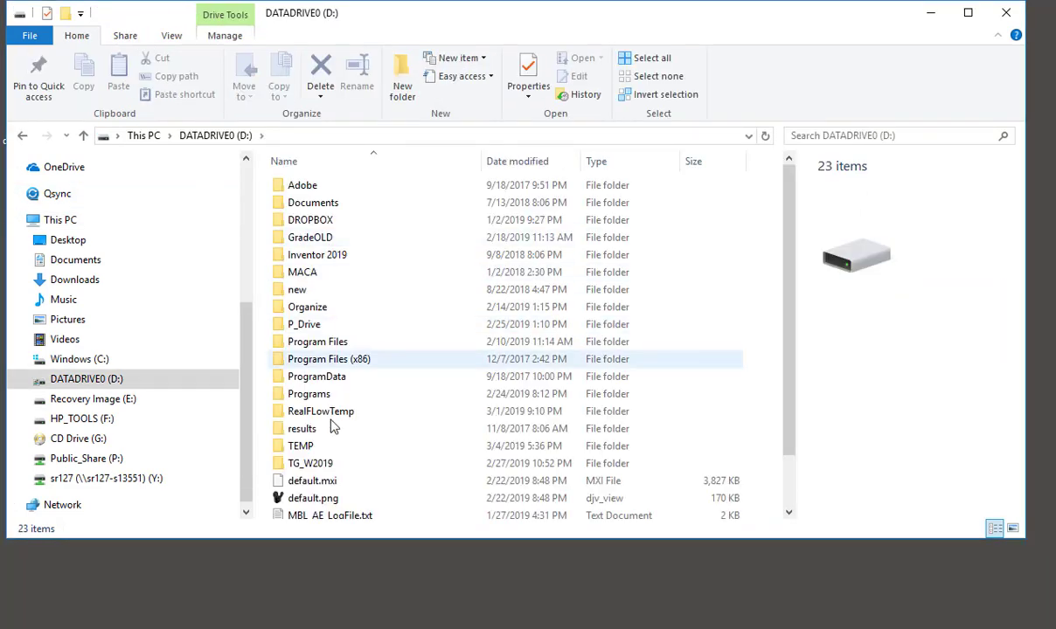
{"action": "double_click", "coordinate": [310, 463]}
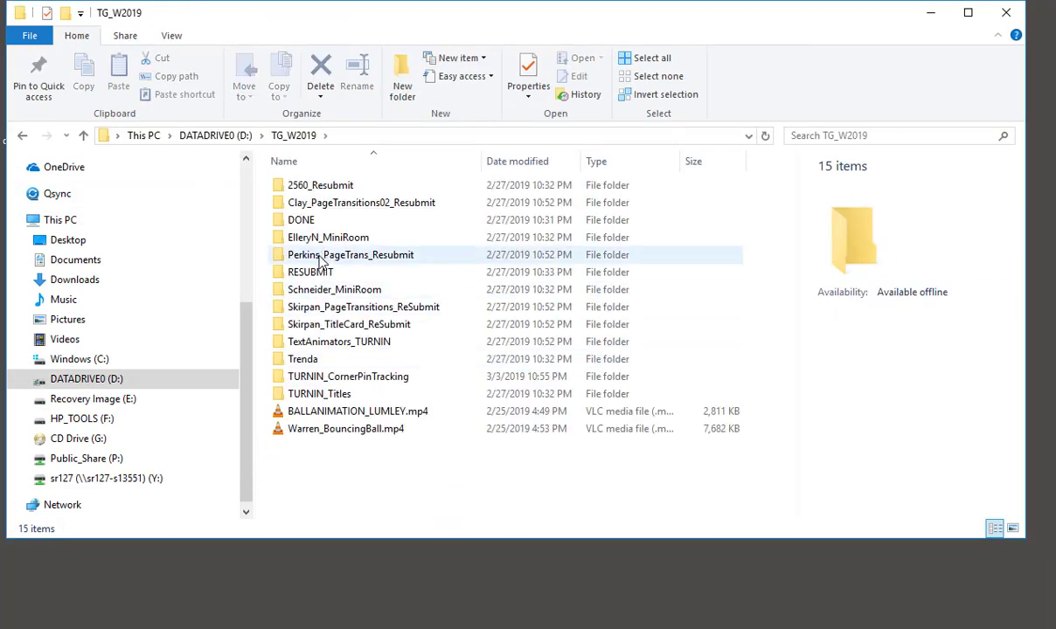
{"action": "left_click", "coordinate": [241, 139]}
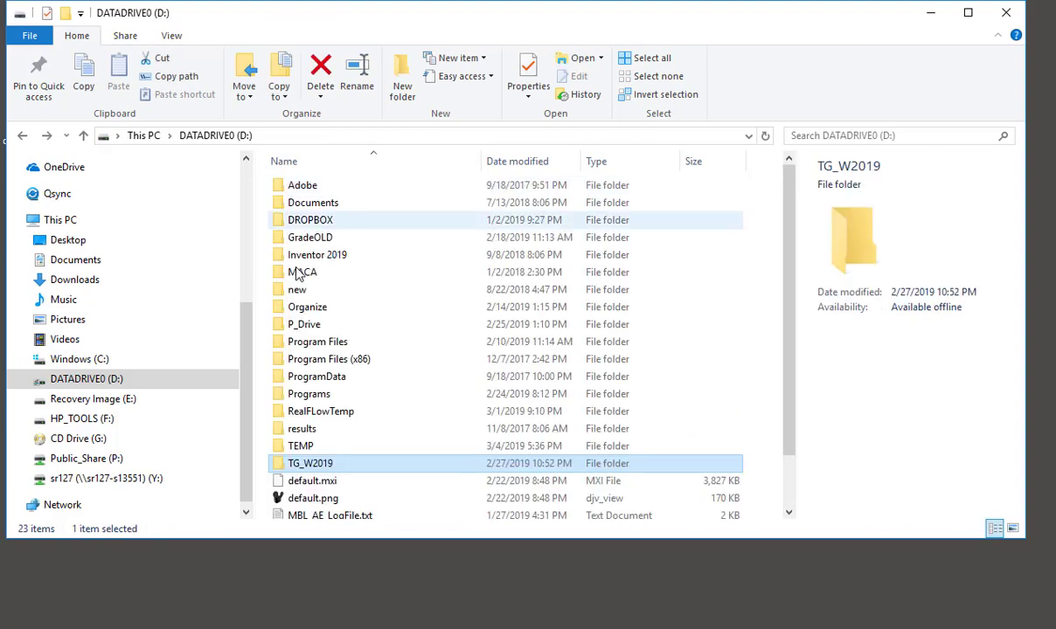
{"action": "double_click", "coordinate": [304, 325]}
{"action": "double_click", "coordinate": [478, 199]}
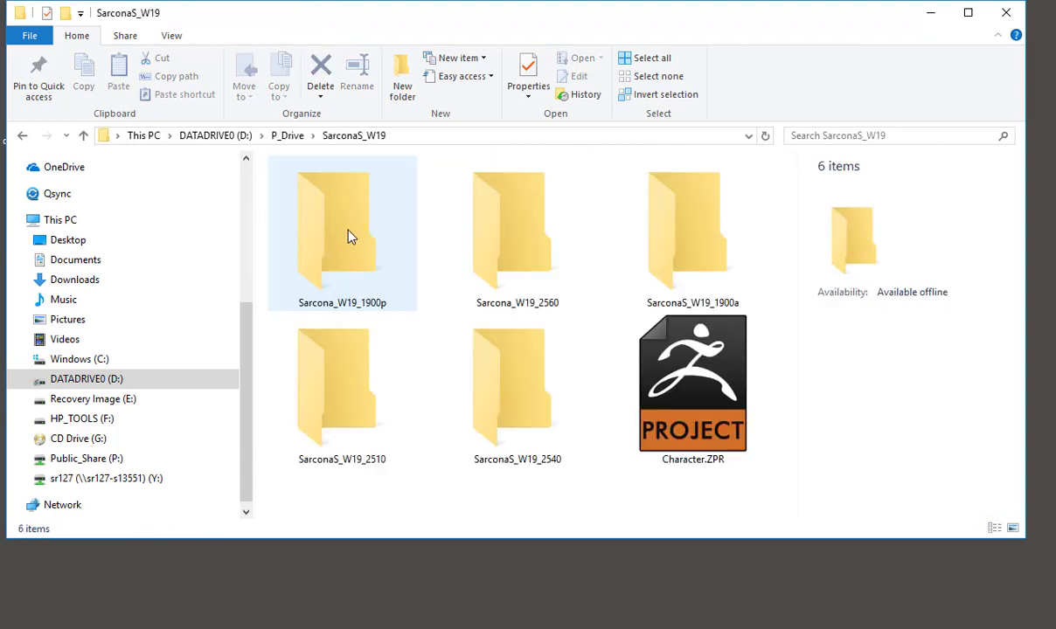
{"action": "double_click", "coordinate": [559, 233]}
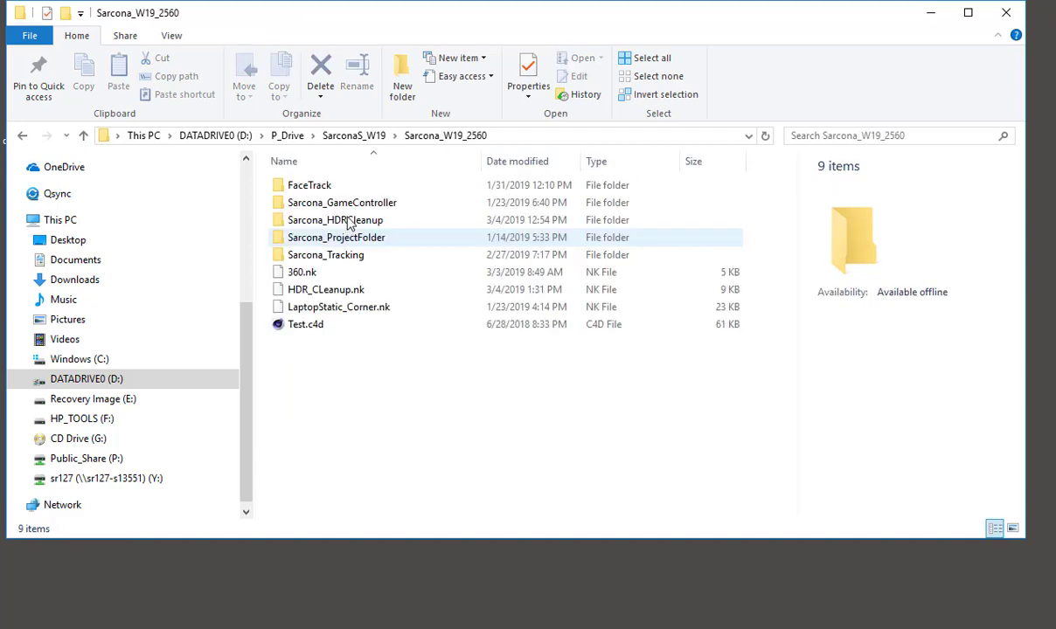
{"action": "double_click", "coordinate": [349, 222]}
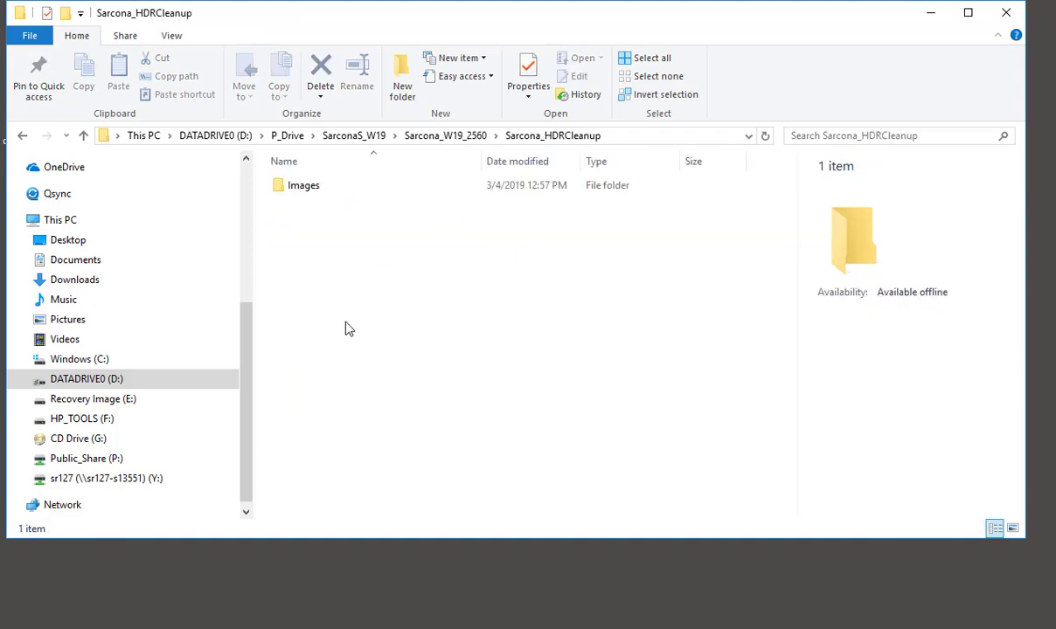
{"action": "double_click", "coordinate": [314, 194]}
- Copy all the JPG files from Hi (1).JPG through Mid_002 (3).JPG, leaving out the HDR file
{"action": "left_click", "coordinate": [329, 188]}
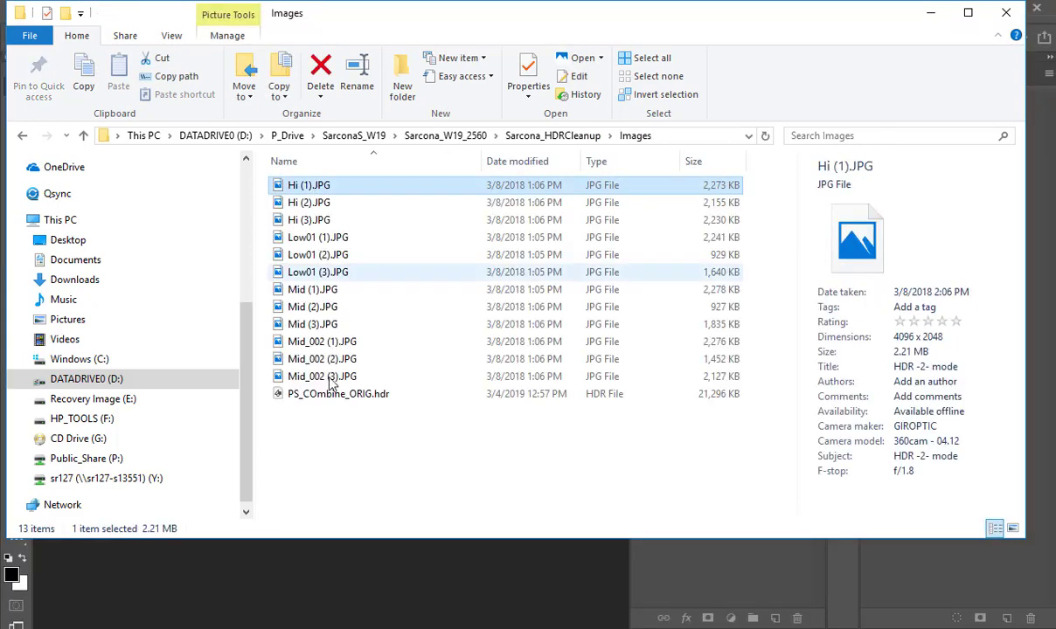
{"action": "left_click", "coordinate": [428, 378], "text": "shift"}
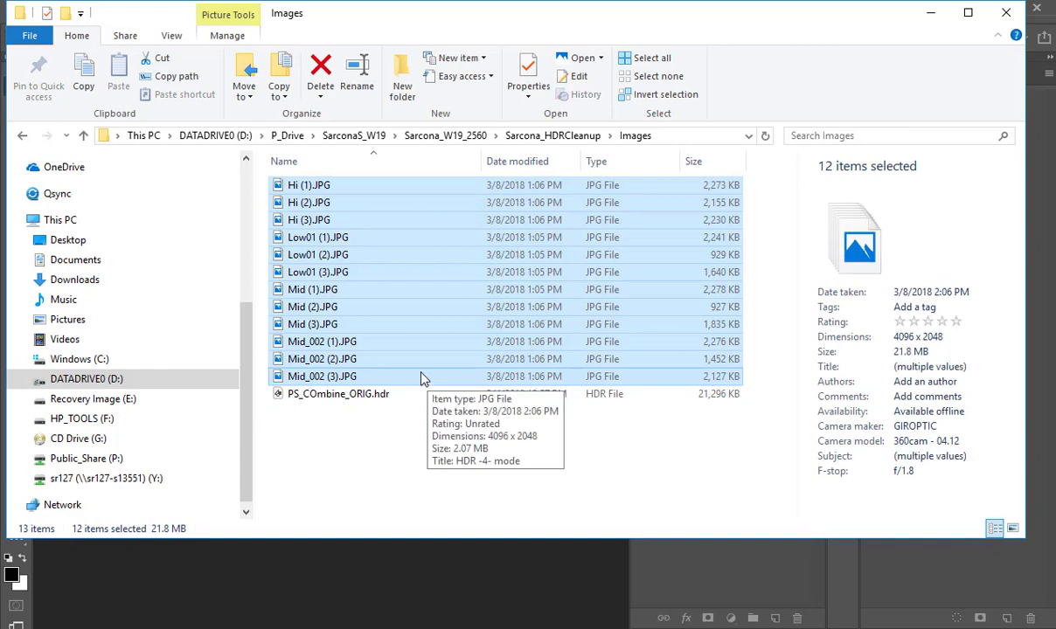
{"action": "key", "text": "ctrl+c"}
- Browse in Dropbox to the W19 folder inside Whatevs and 2560_Files
{"action": "scroll", "coordinate": [131, 262], "scroll_direction": "up", "scroll_amount": 3}
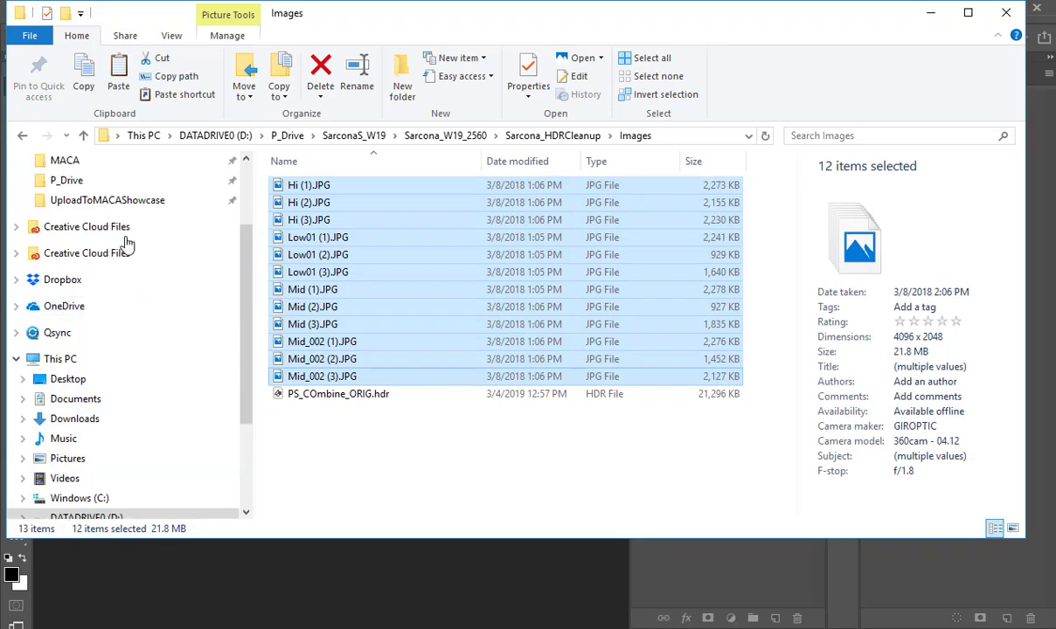
{"action": "scroll", "coordinate": [123, 205], "scroll_direction": "up", "scroll_amount": 2}
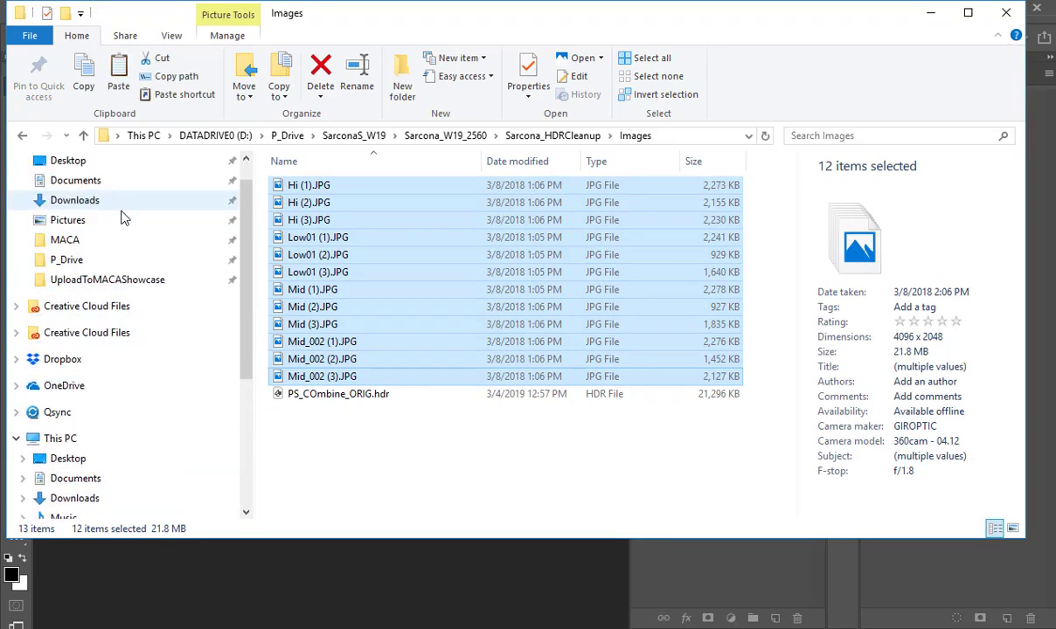
{"action": "left_click", "coordinate": [104, 359]}
{"action": "left_click", "coordinate": [317, 385]}
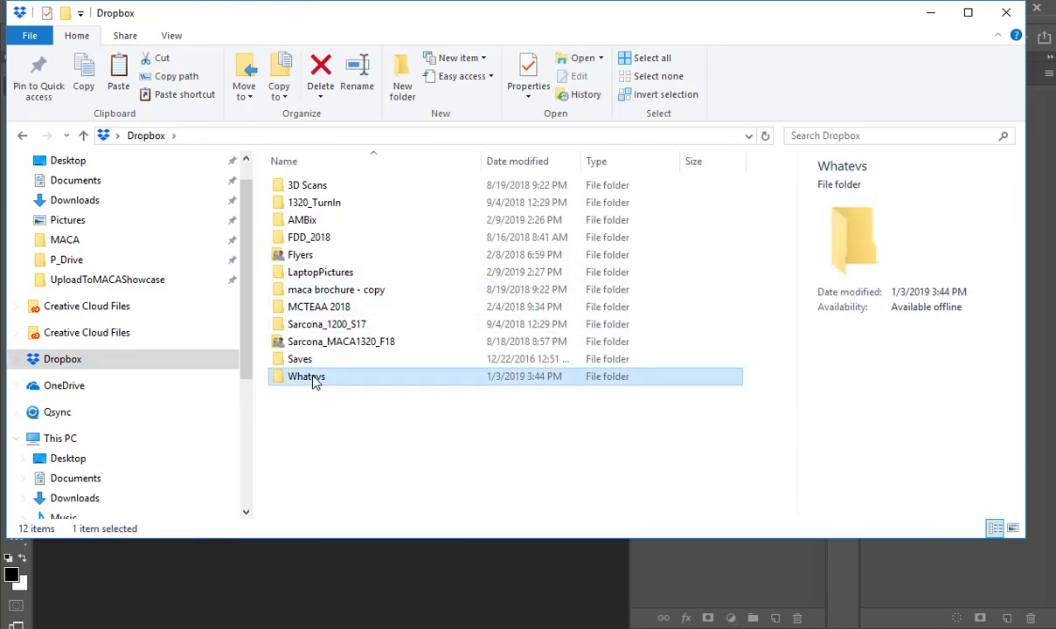
{"action": "double_click", "coordinate": [313, 376]}
{"action": "double_click", "coordinate": [319, 237]}
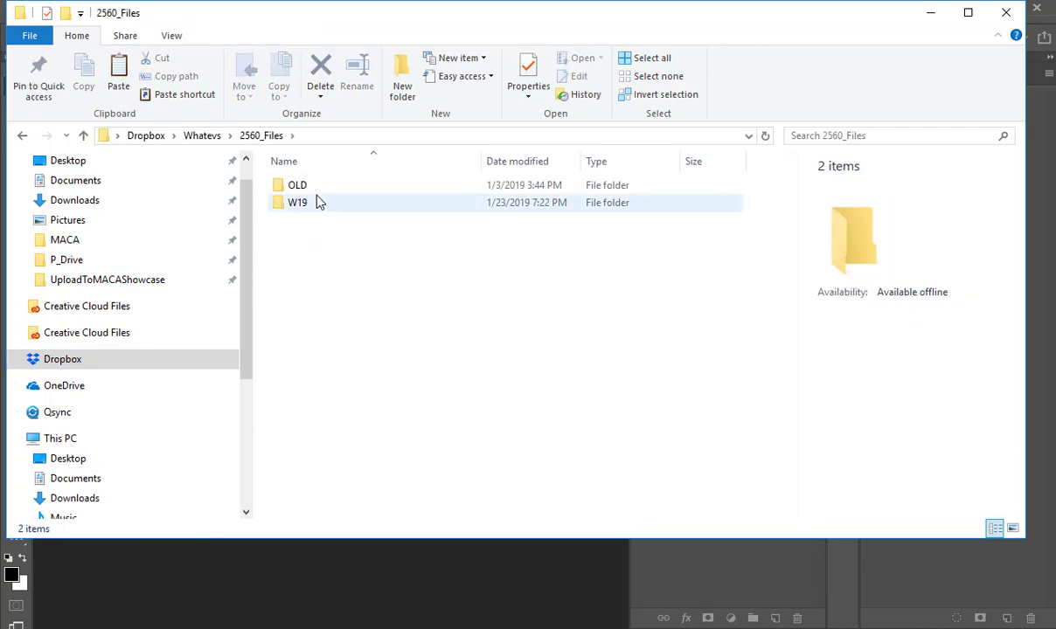
{"action": "left_click", "coordinate": [318, 203]}
{"action": "key", "text": "Return"}
- Create a folder named HDR_Cleanup in W19 and paste the copied JPG images into it
{"action": "key", "text": "ctrl+shift+n"}
{"action": "type", "text": "HD"}
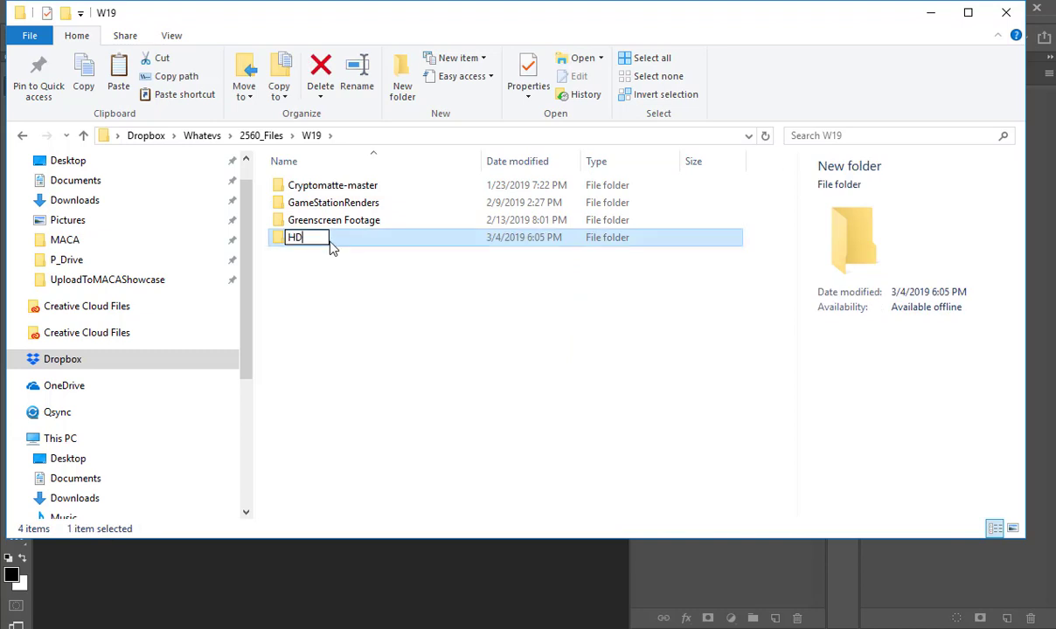
{"action": "type", "text": "R_CLean"}
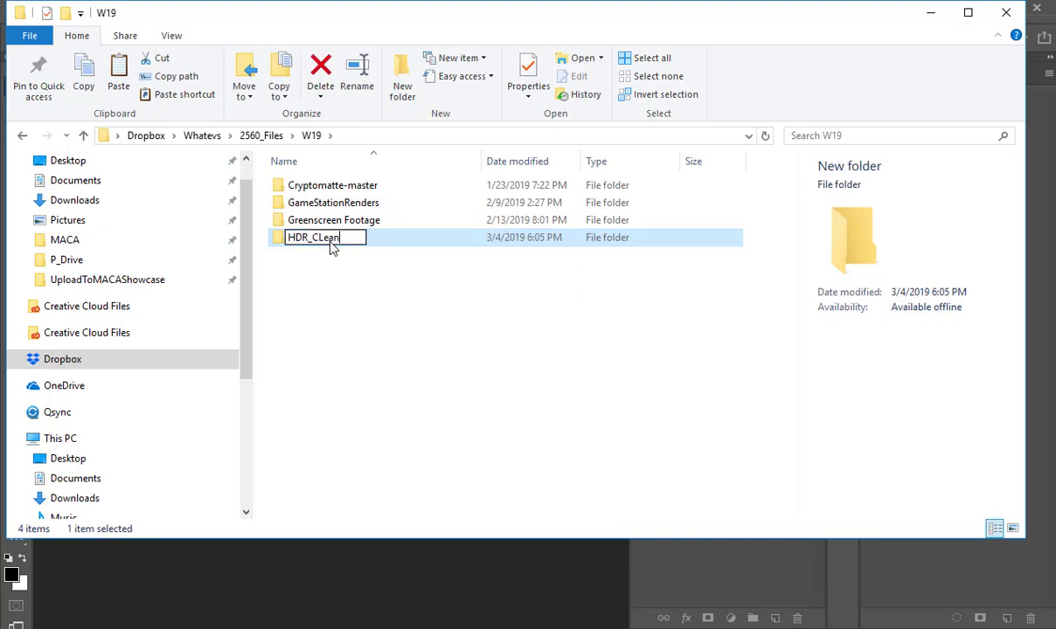
{"action": "key", "text": "BackSpace"}
{"action": "key", "text": "BackSpace"}
{"action": "key", "text": "BackSpace"}
{"action": "key", "text": "BackSpace"}
{"action": "type", "text": "leanup"}
{"action": "key", "text": "Return"}
{"action": "key", "text": "Return"}
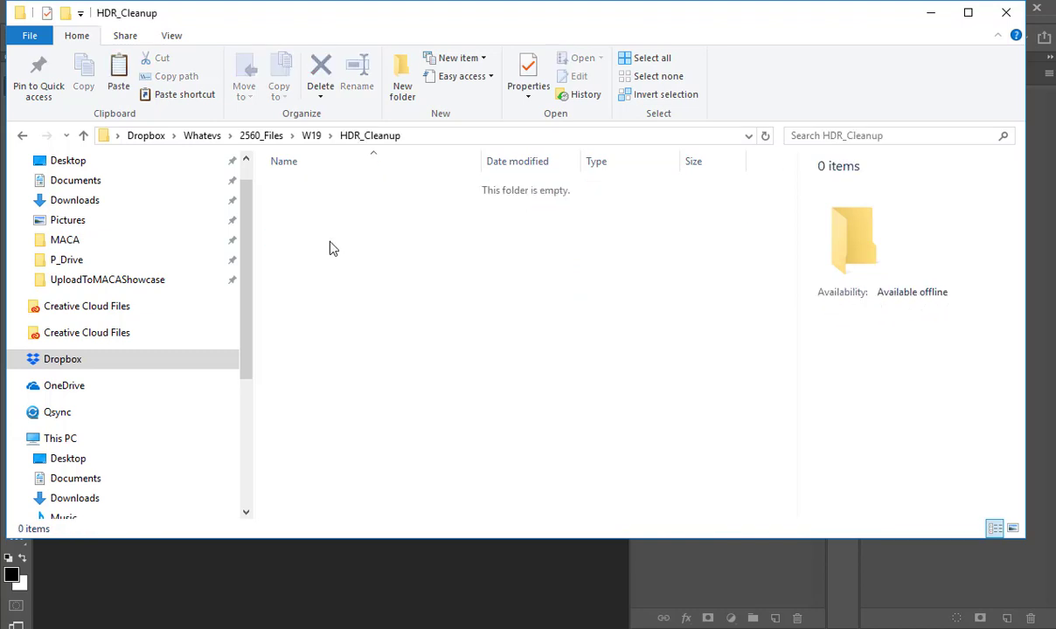
{"action": "key", "text": "ctrl+v"}
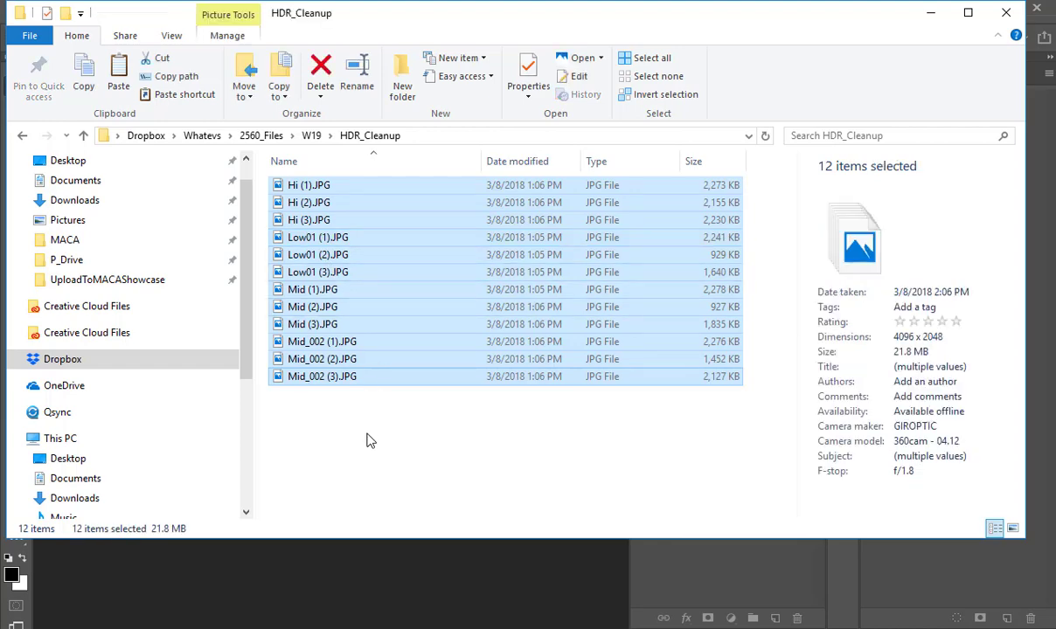
- Switch to Photoshop
{"action": "key", "text": "alt+Tab"}
{"action": "key", "text": "m"}
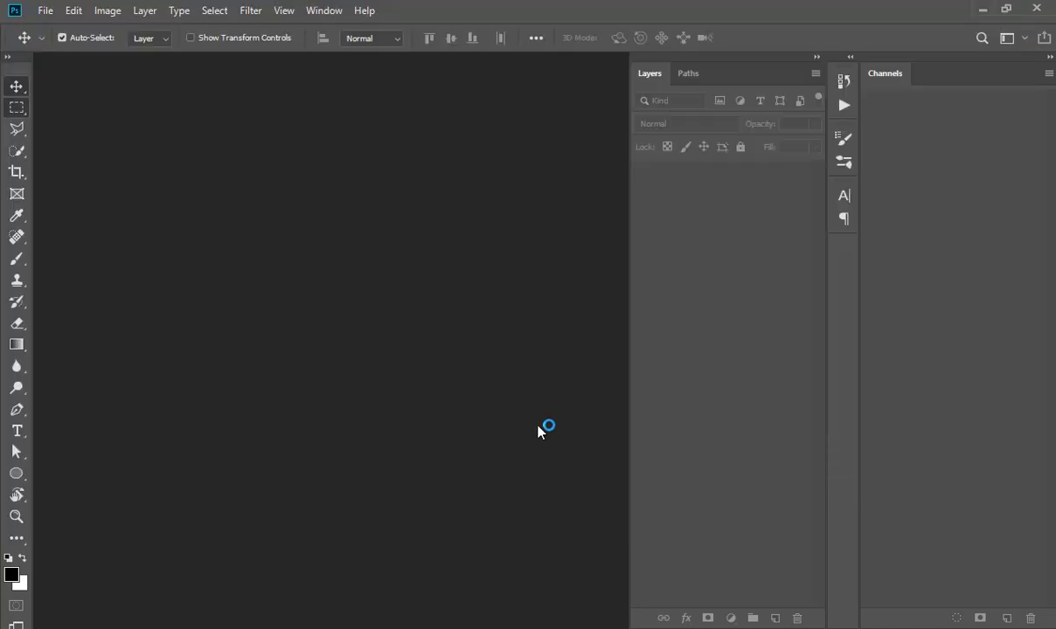
{"action": "key", "text": "alt+Tab"}
{"action": "key", "text": "Escape"}
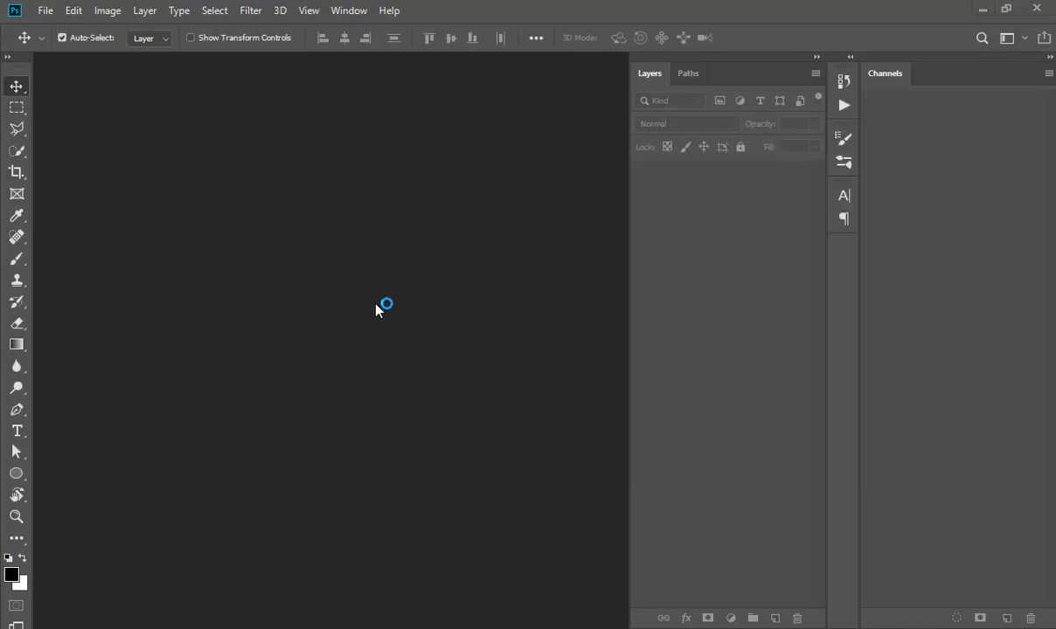
- Browse in File Explorer to the Images folder of the HDRCleanup project, under P_Drive and the W19 2560 folder on drive D
{"action": "key", "text": "super+e"}
{"action": "double_click", "coordinate": [344, 359]}
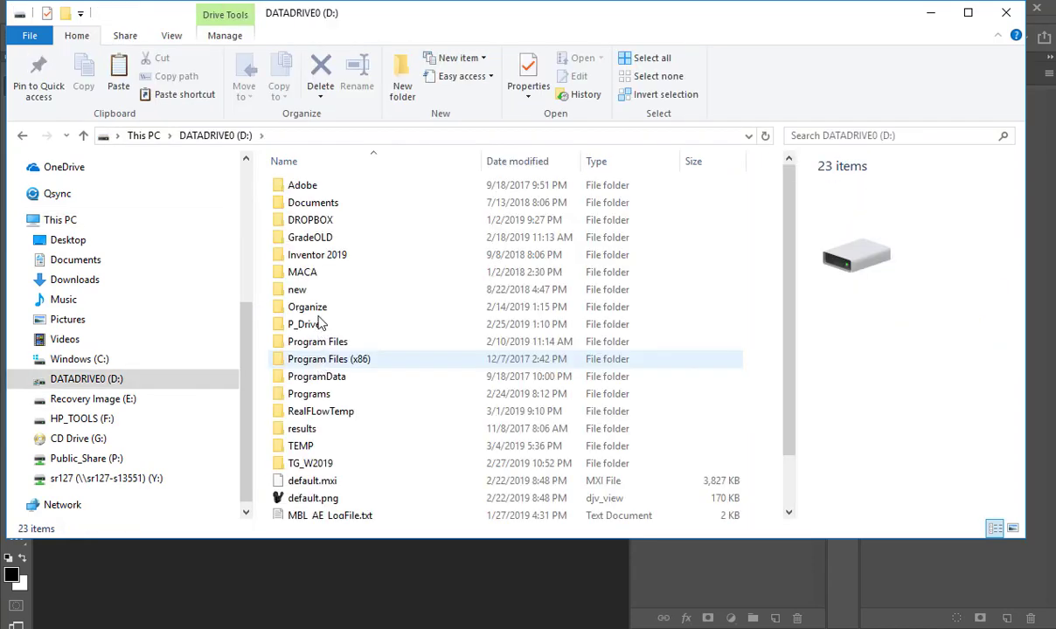
{"action": "double_click", "coordinate": [319, 323]}
{"action": "double_click", "coordinate": [476, 194]}
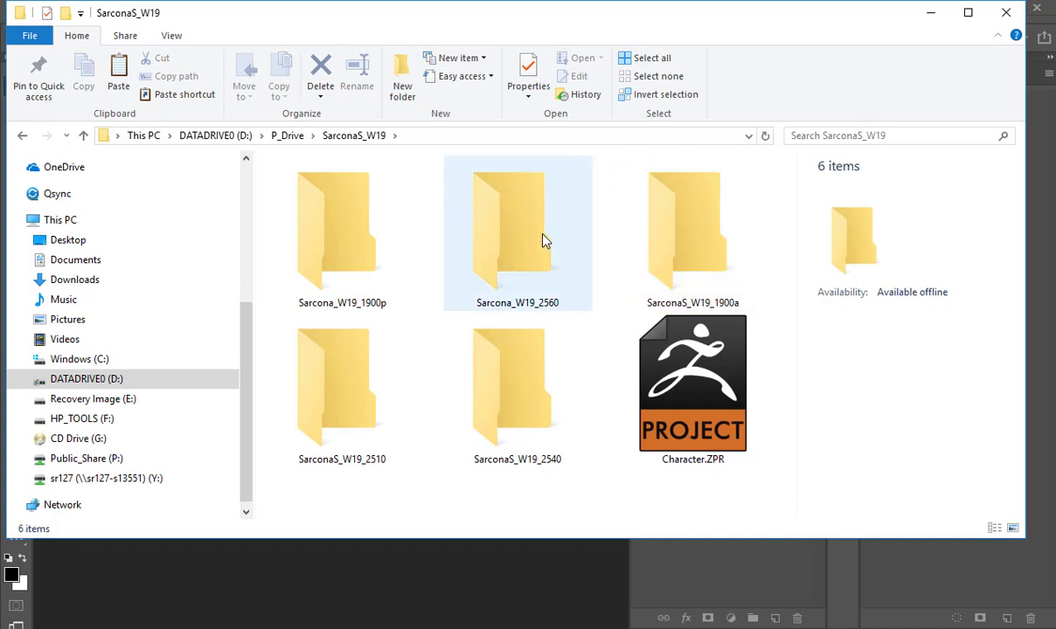
{"action": "double_click", "coordinate": [542, 240]}
{"action": "double_click", "coordinate": [353, 217]}
{"action": "left_click", "coordinate": [331, 187]}
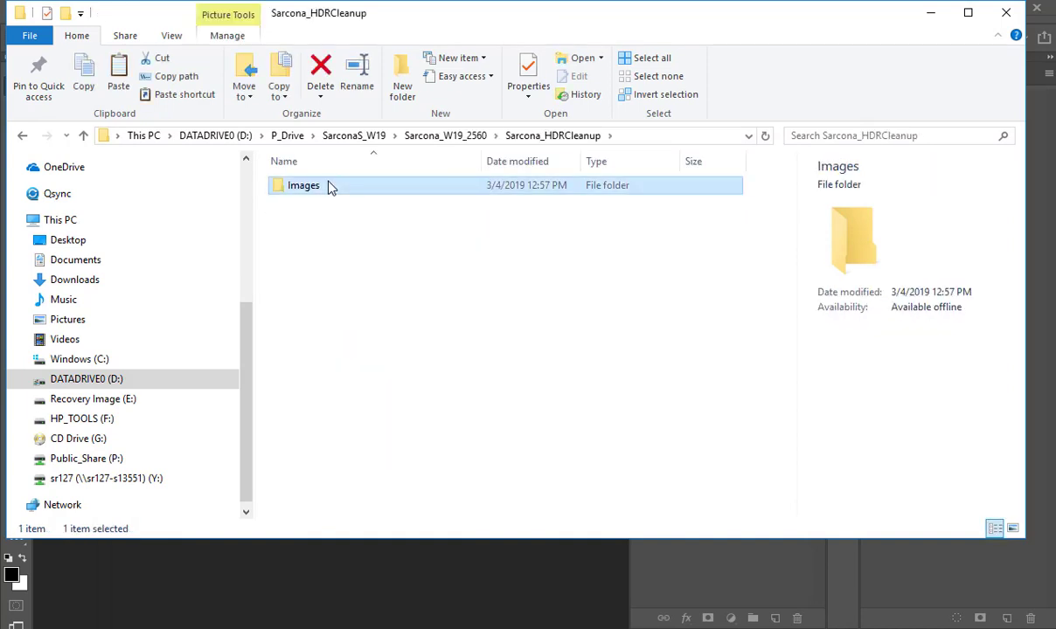
{"action": "double_click", "coordinate": [330, 187]}
- View the bracketed 360 images from Mid (1).JPG onward to compare their exposures, and close the image viewer
{"action": "left_click", "coordinate": [335, 292]}
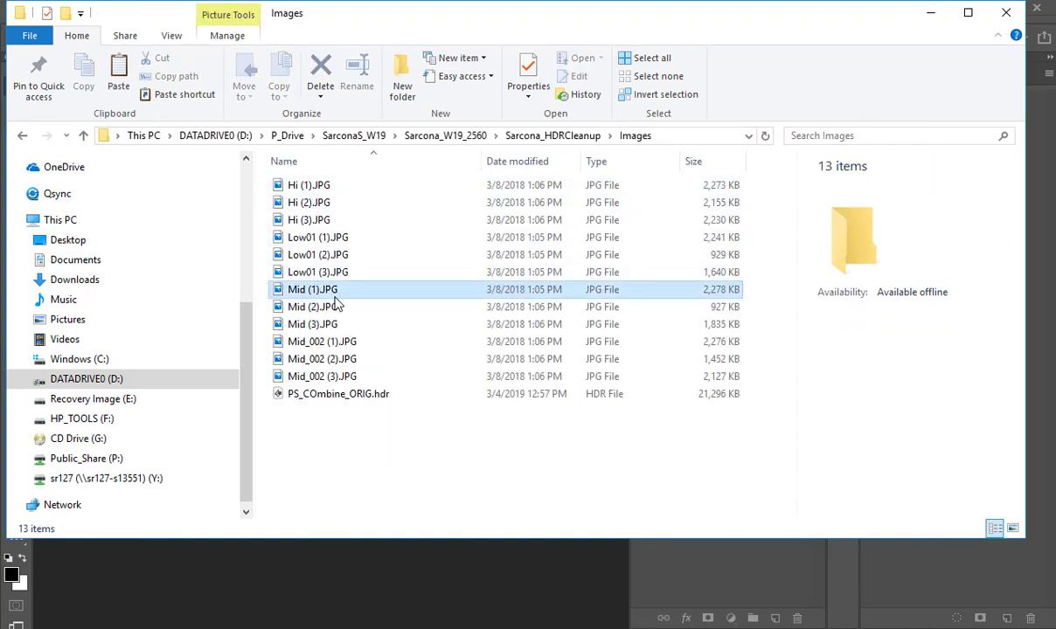
{"action": "double_click", "coordinate": [334, 295]}
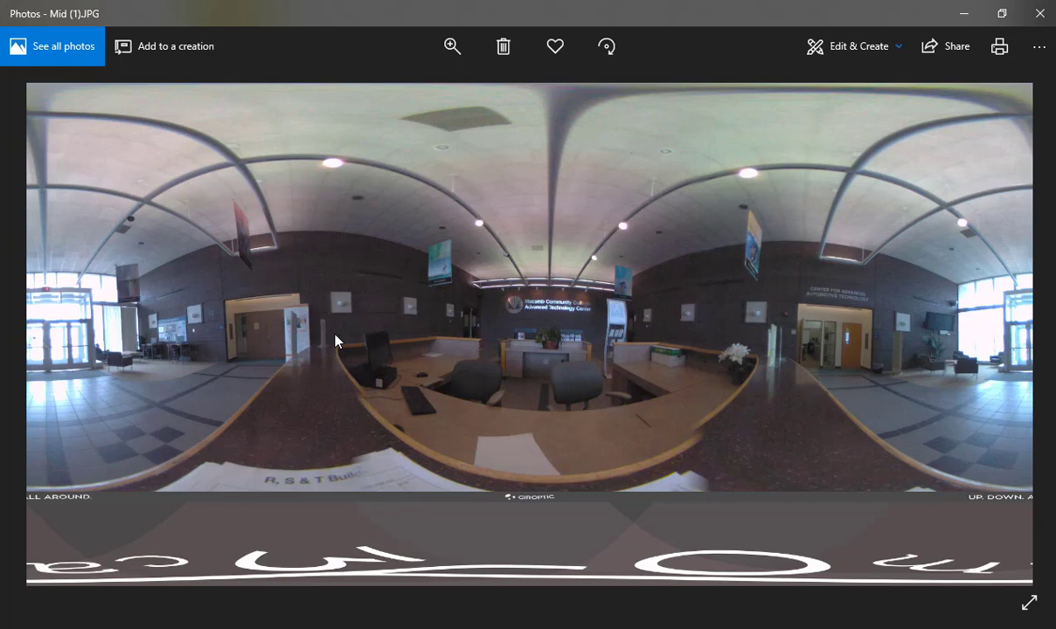
{"action": "key", "text": "Right"}
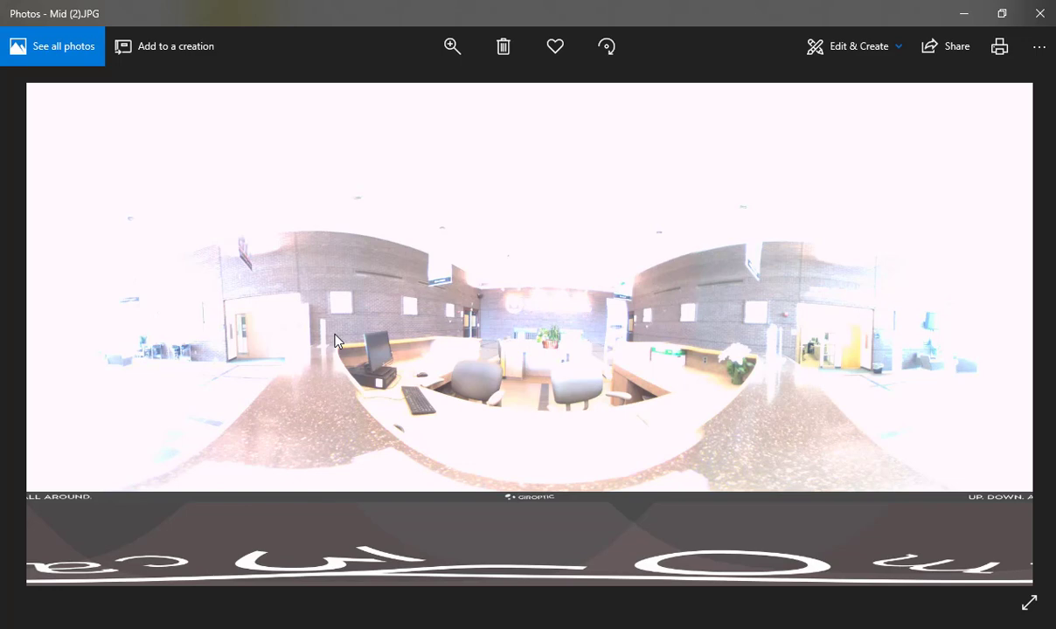
{"action": "key", "text": "Right"}
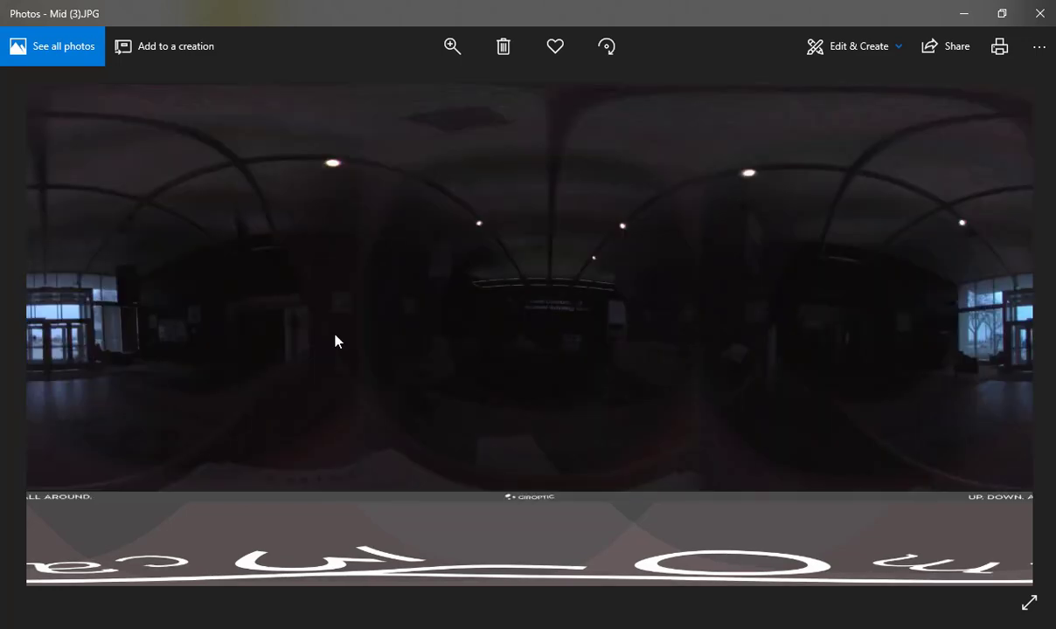
{"action": "key", "text": "Right"}
{"action": "key", "text": "Right"}
{"action": "key", "text": "Right"}
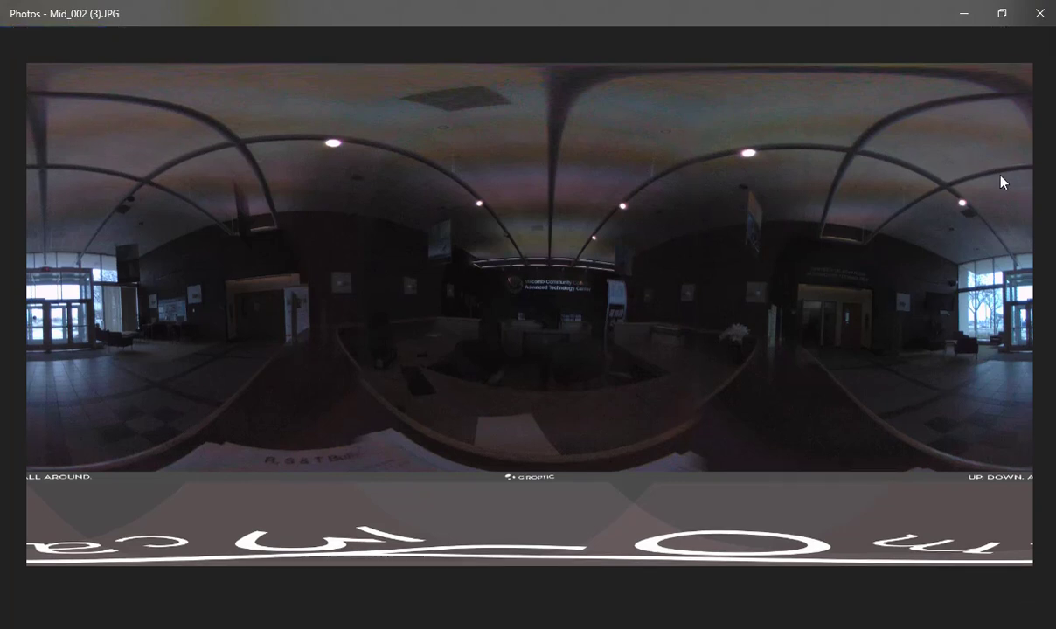
{"action": "left_click", "coordinate": [1039, 13]}
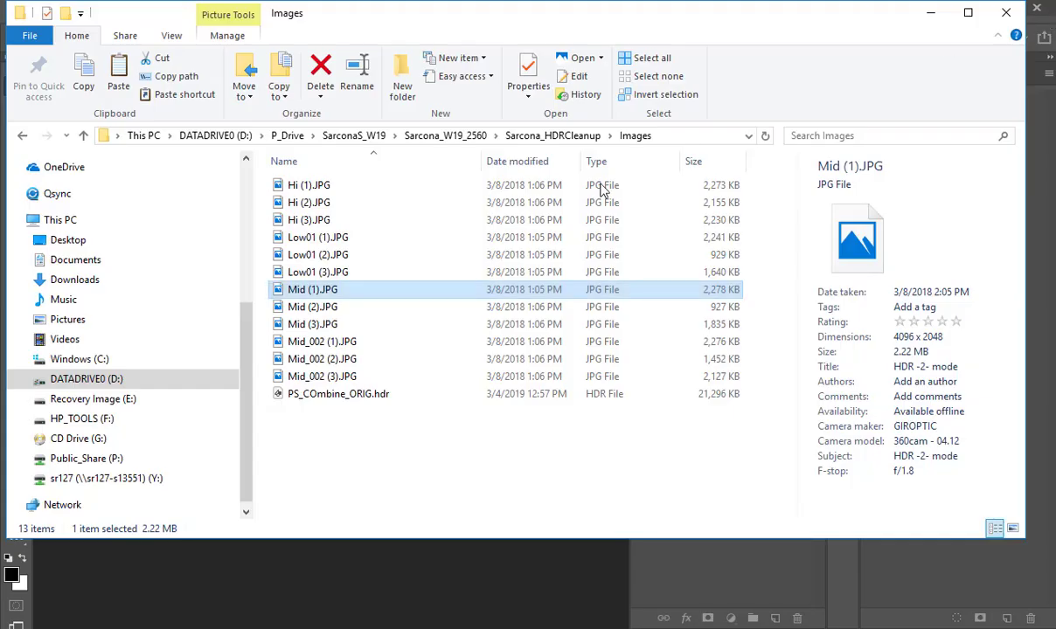
- Switch to Photoshop and load all the JPG exposures except the HDR file into Merge to HDR Pro with automatic source image alignment
{"action": "left_click", "coordinate": [389, 569]}
{"action": "left_click", "coordinate": [44, 10]}
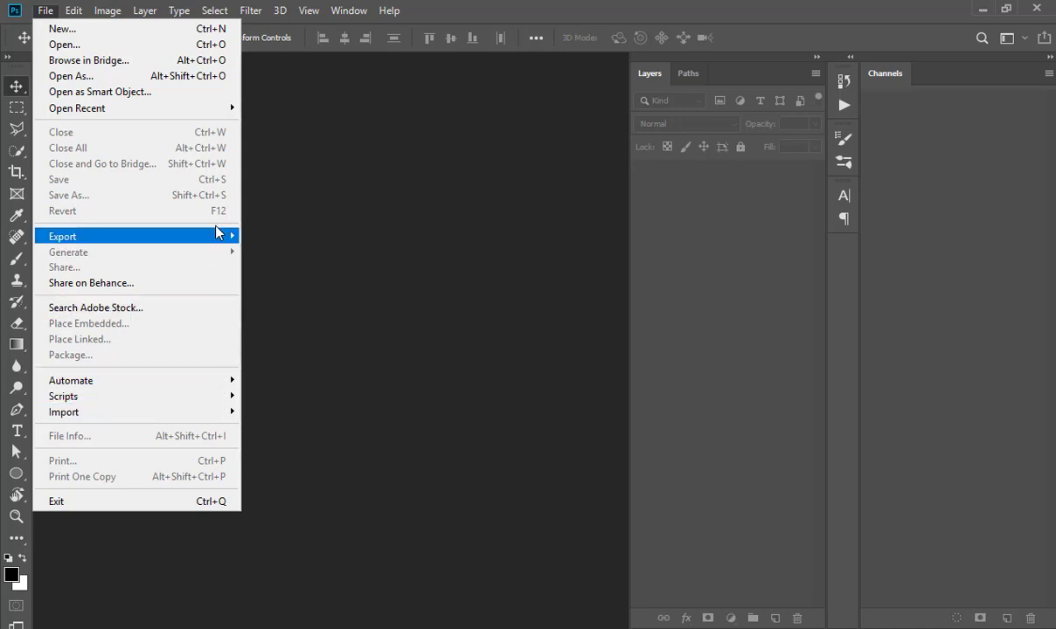
{"action": "mouse_move", "coordinate": [211, 388]}
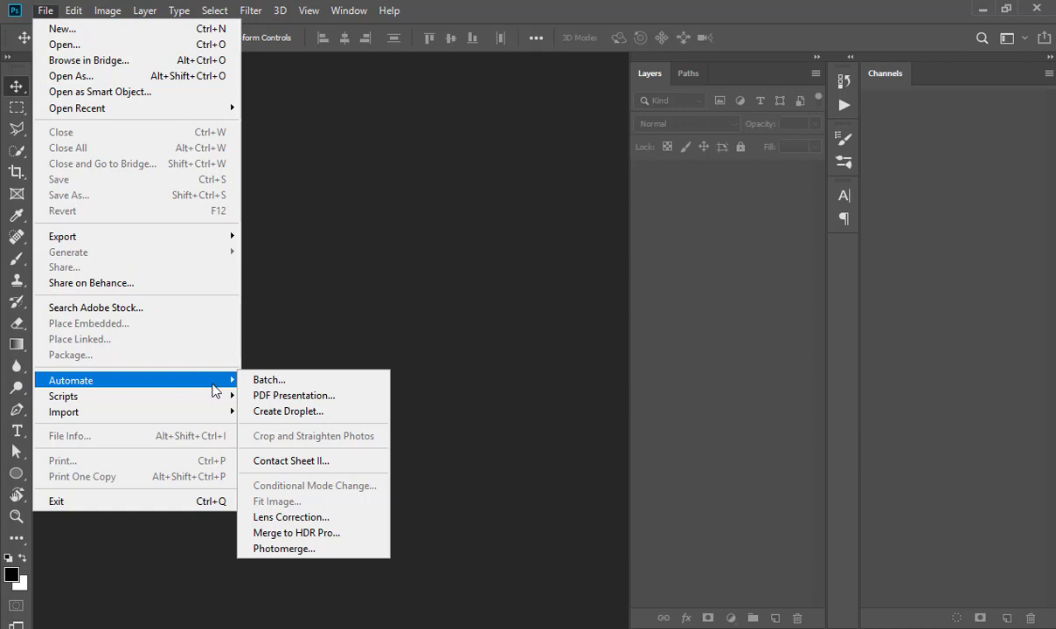
{"action": "left_click", "coordinate": [338, 540]}
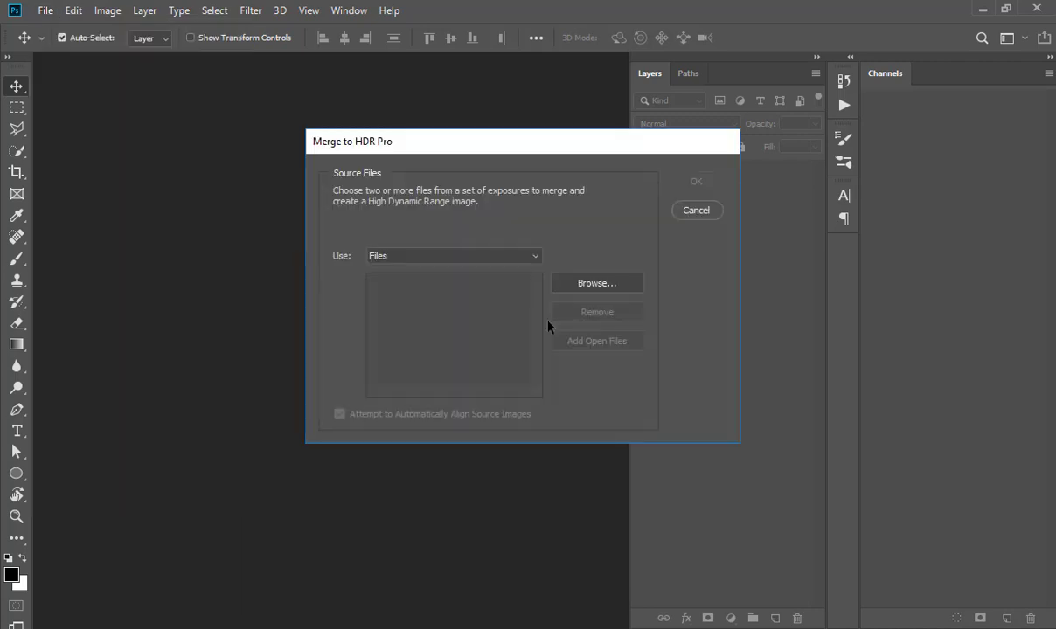
{"action": "left_click", "coordinate": [594, 295]}
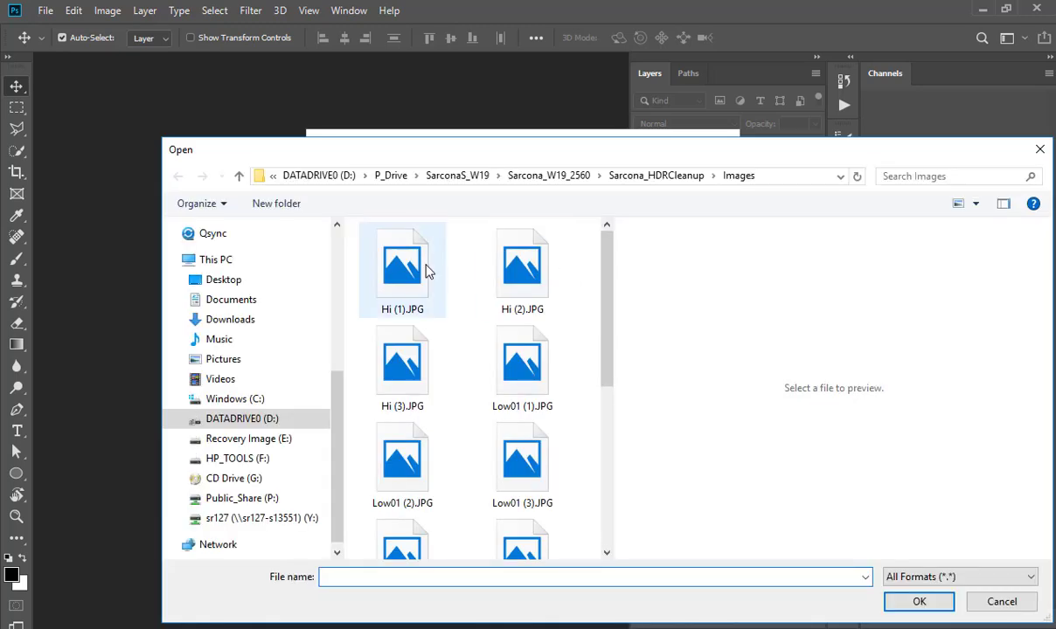
{"action": "left_click", "coordinate": [424, 271]}
{"action": "scroll", "coordinate": [443, 310], "scroll_direction": "down", "scroll_amount": 5}
{"action": "key", "text": "ctrl+a"}
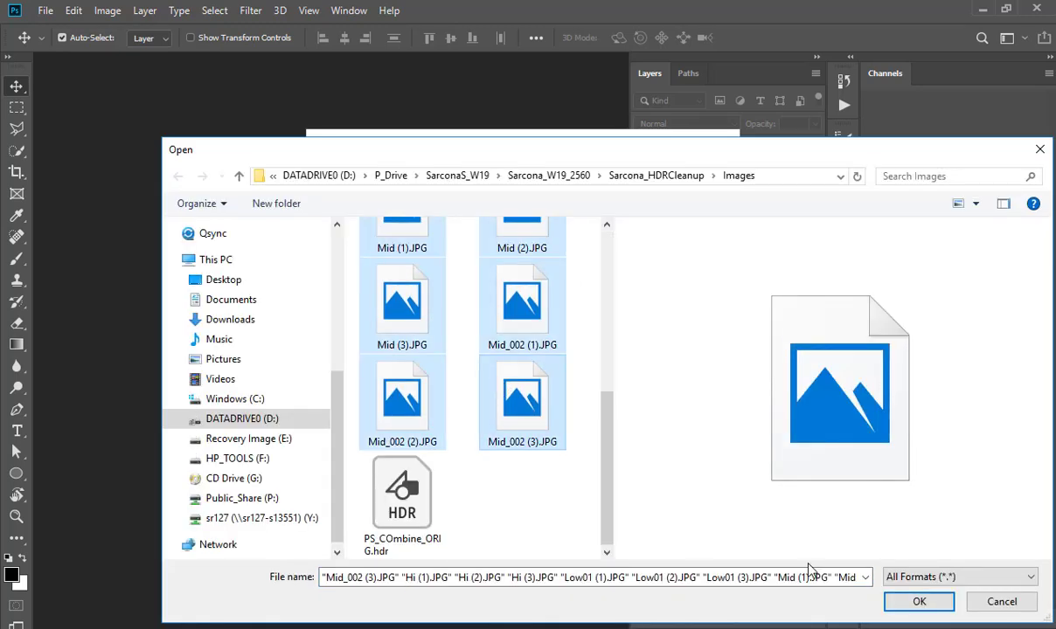
{"action": "left_click", "coordinate": [914, 603]}
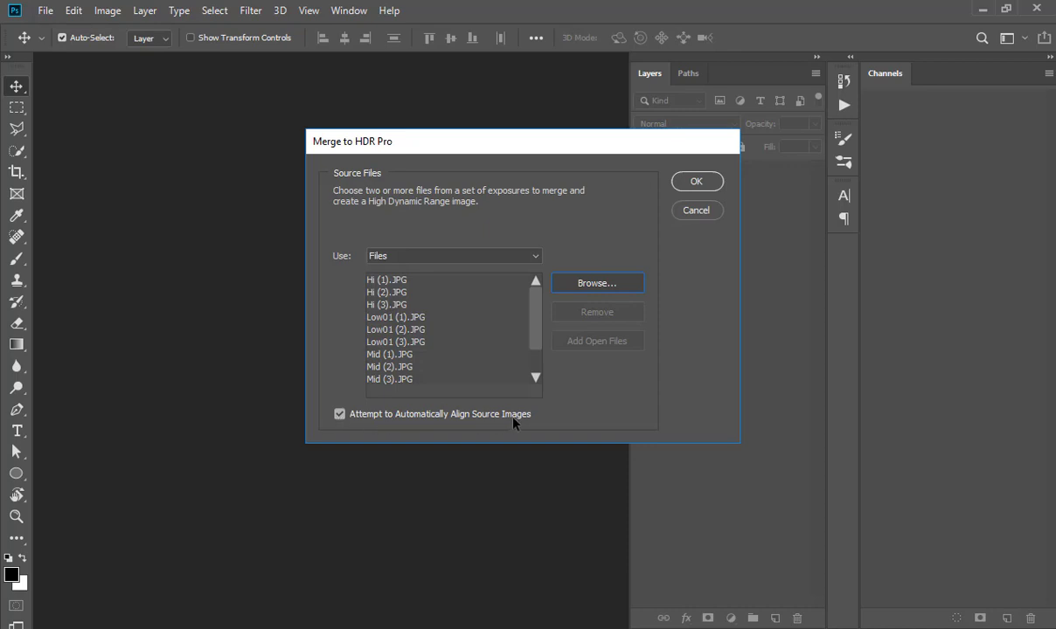
{"action": "left_click", "coordinate": [685, 182]}
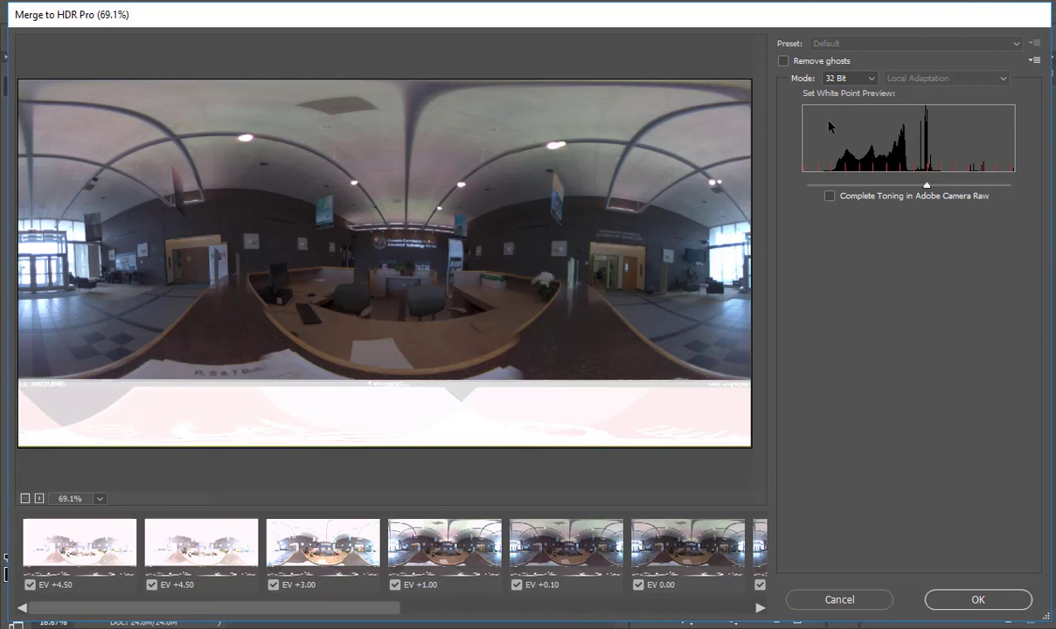
- Try the 16 Bit mode for the HDR merge and return to 32 Bit
{"action": "left_click", "coordinate": [840, 78]}
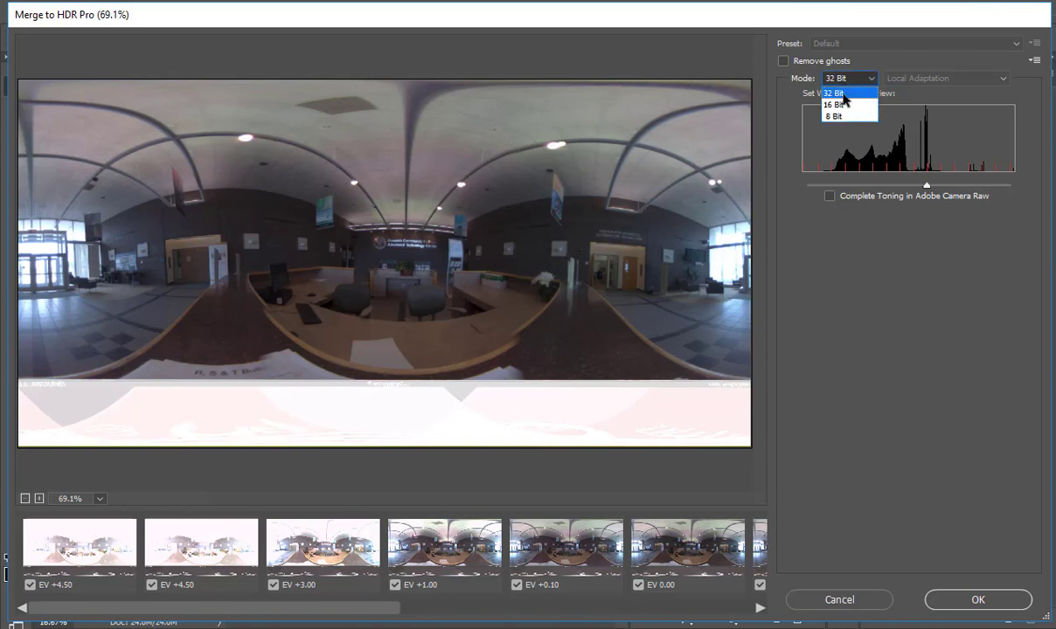
{"action": "left_click", "coordinate": [841, 105]}
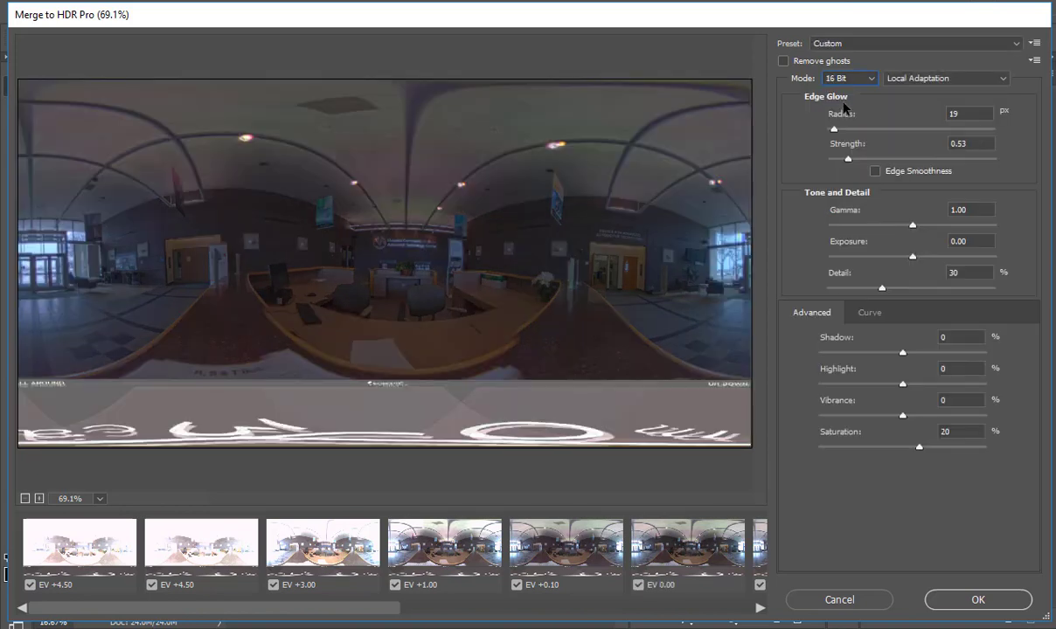
{"action": "left_click", "coordinate": [843, 80]}
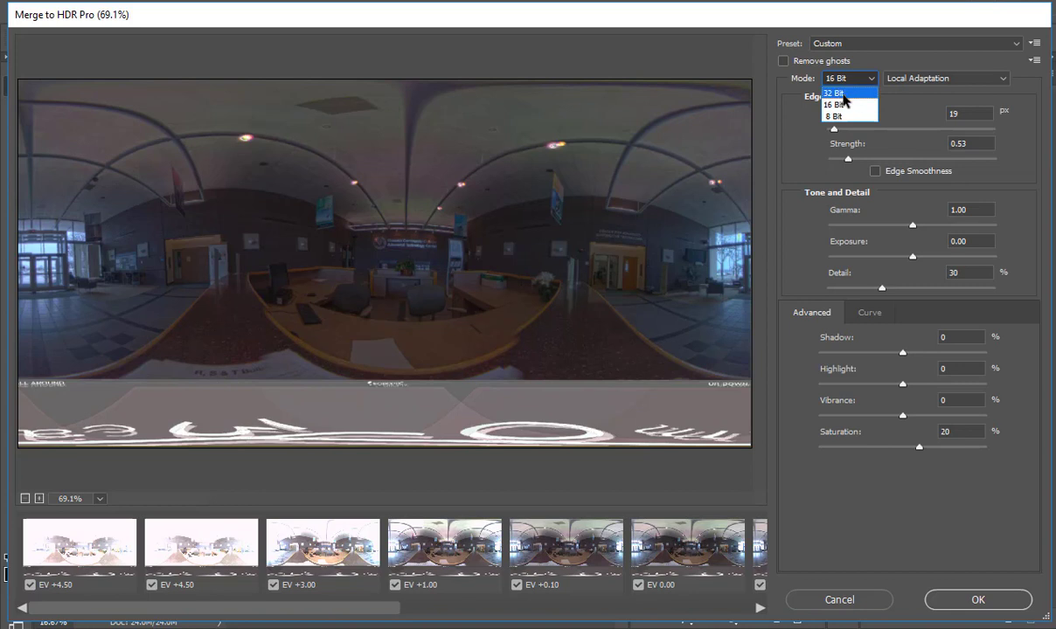
{"action": "left_click", "coordinate": [844, 94]}
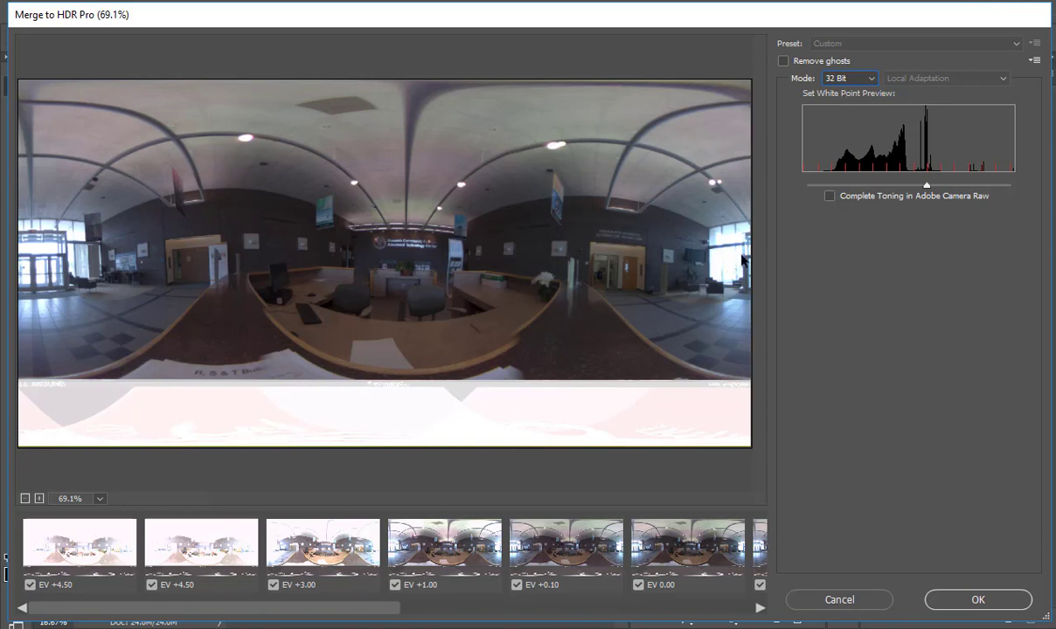
- Review the source exposures, brighten the white point preview moderately, and create the merged 32-bit HDR image
{"action": "left_click_drag", "start_coordinate": [926, 185], "coordinate": [883, 194]}
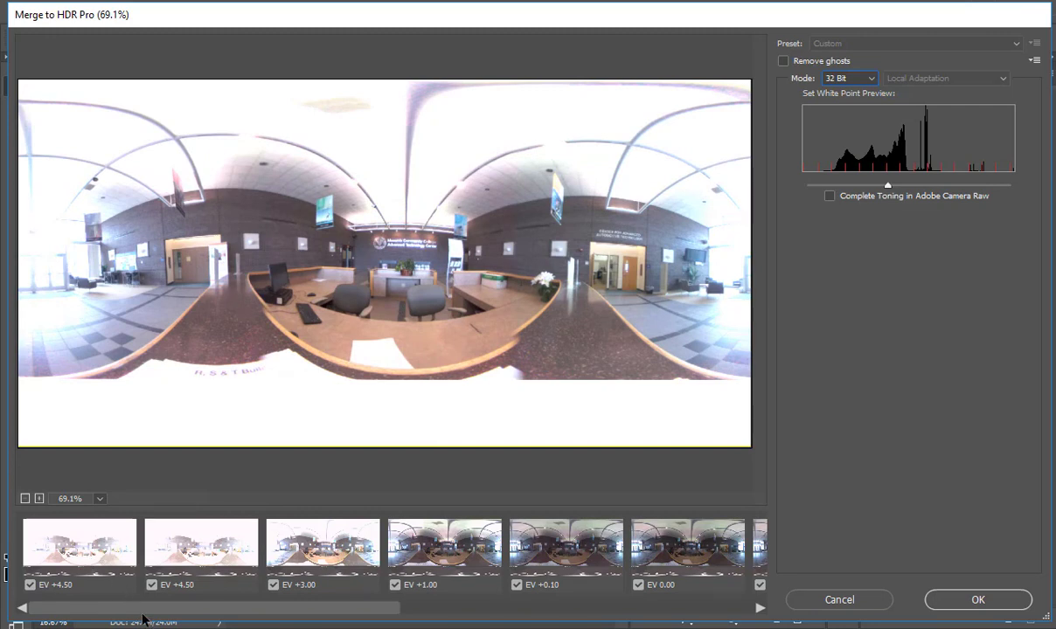
{"action": "left_click_drag", "start_coordinate": [139, 610], "coordinate": [62, 542]}
{"action": "left_click_drag", "start_coordinate": [330, 617], "coordinate": [704, 584]}
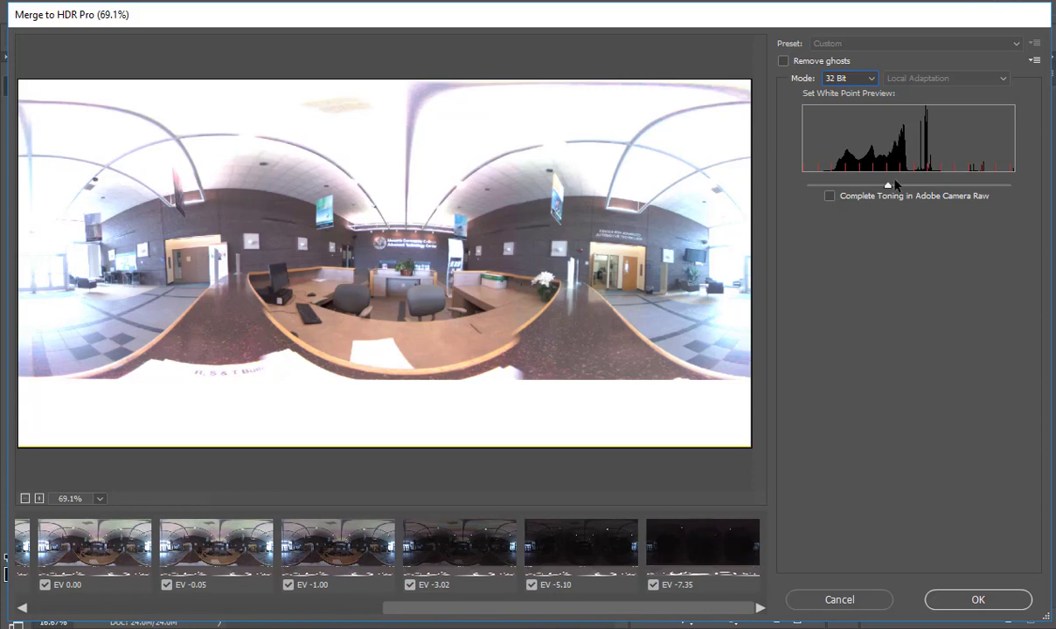
{"action": "left_click", "coordinate": [904, 196]}
{"action": "left_click", "coordinate": [903, 195]}
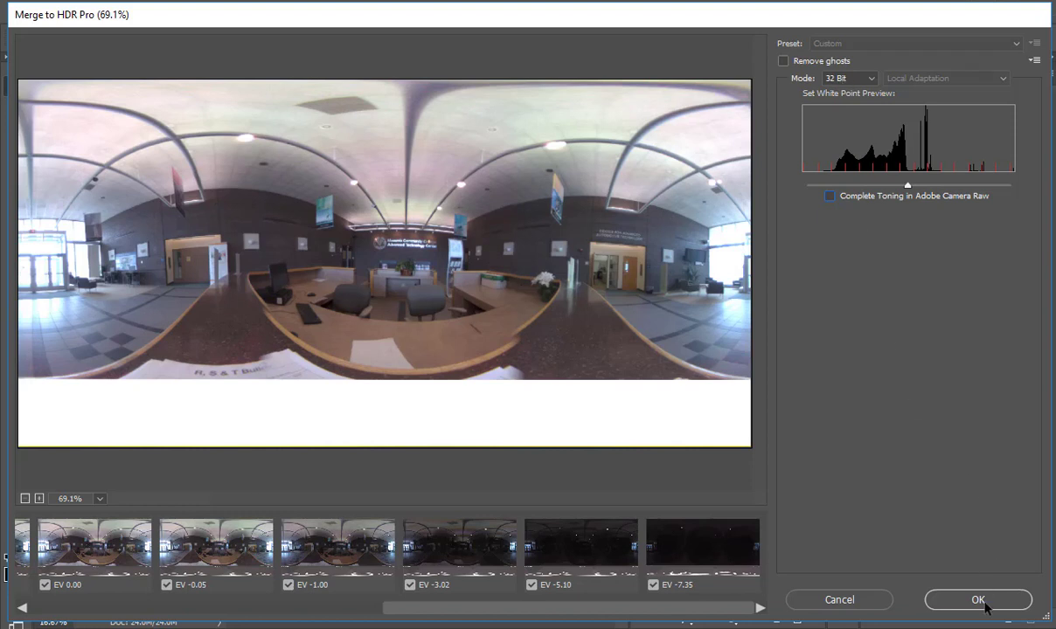
{"action": "left_click", "coordinate": [978, 599]}
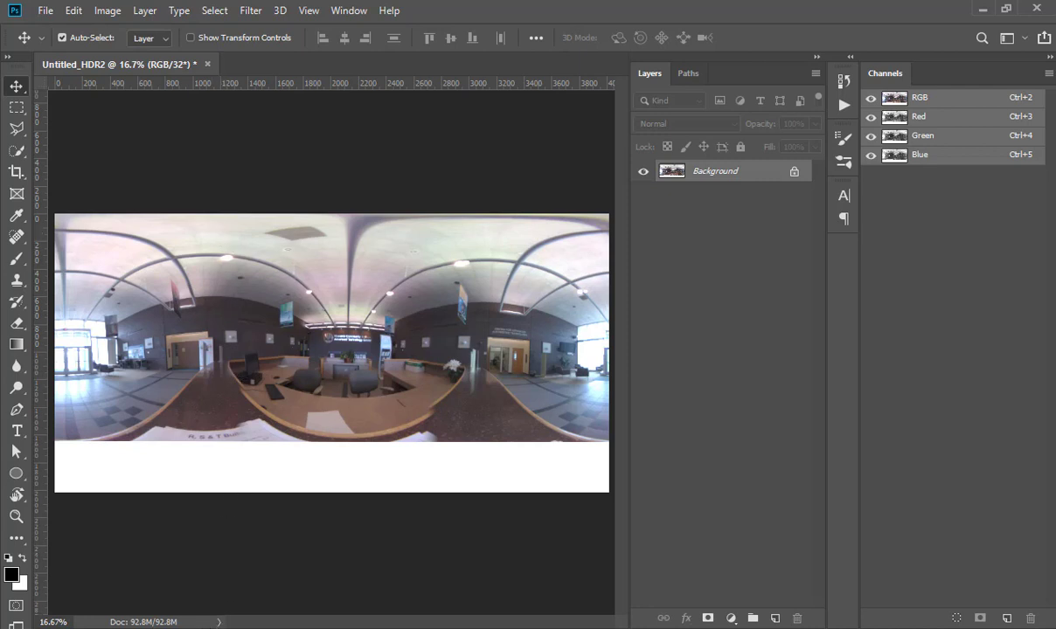
- Show the 32-bit Exposure control for the merged document and lower the preview exposure to darken the image
{"action": "left_click", "coordinate": [218, 623]}
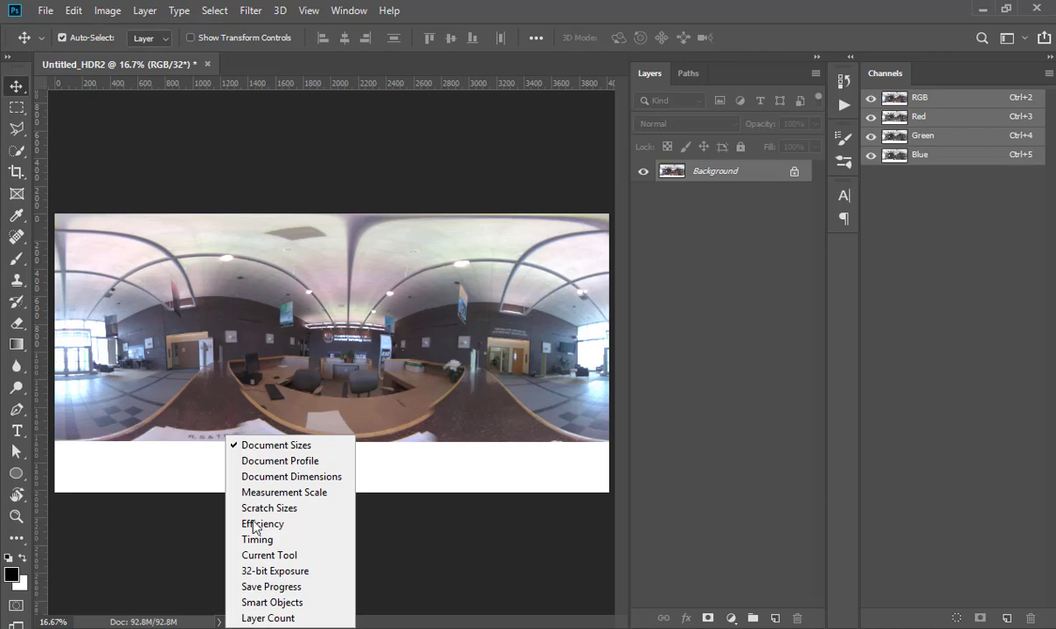
{"action": "left_click", "coordinate": [276, 570]}
{"action": "mouse_move", "coordinate": [156, 622]}
{"action": "left_mouse_down"}
{"action": "mouse_move", "coordinate": [176, 623]}
{"action": "mouse_move", "coordinate": [135, 623]}
{"action": "left_mouse_up"}
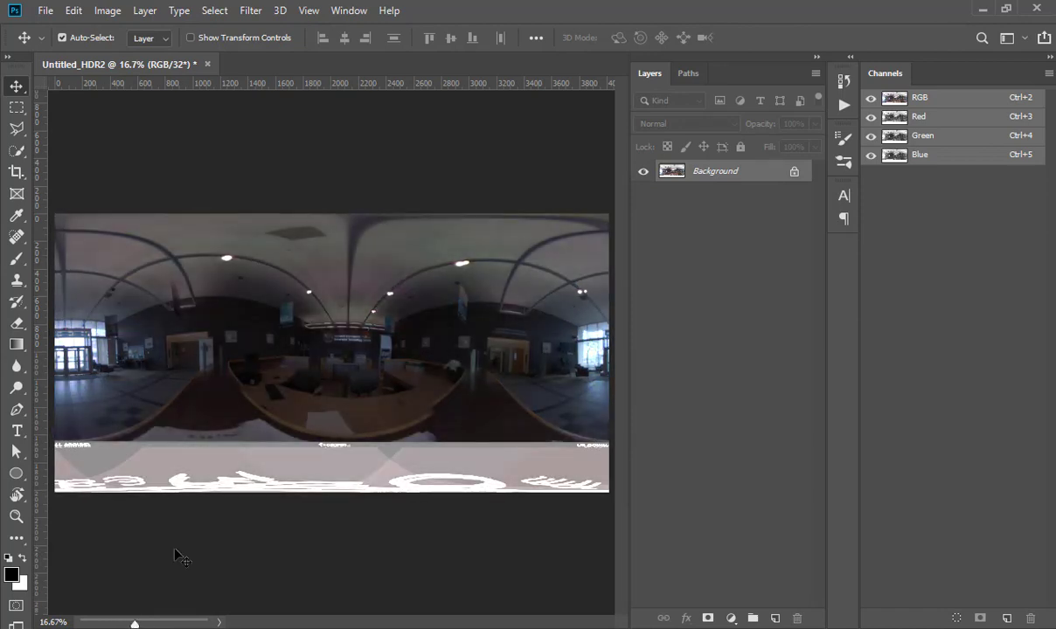
- Save the merged image in the Images folder as FromPhotoshop_HDR in Radiance HDR format, and close the document
{"action": "left_click", "coordinate": [46, 10]}
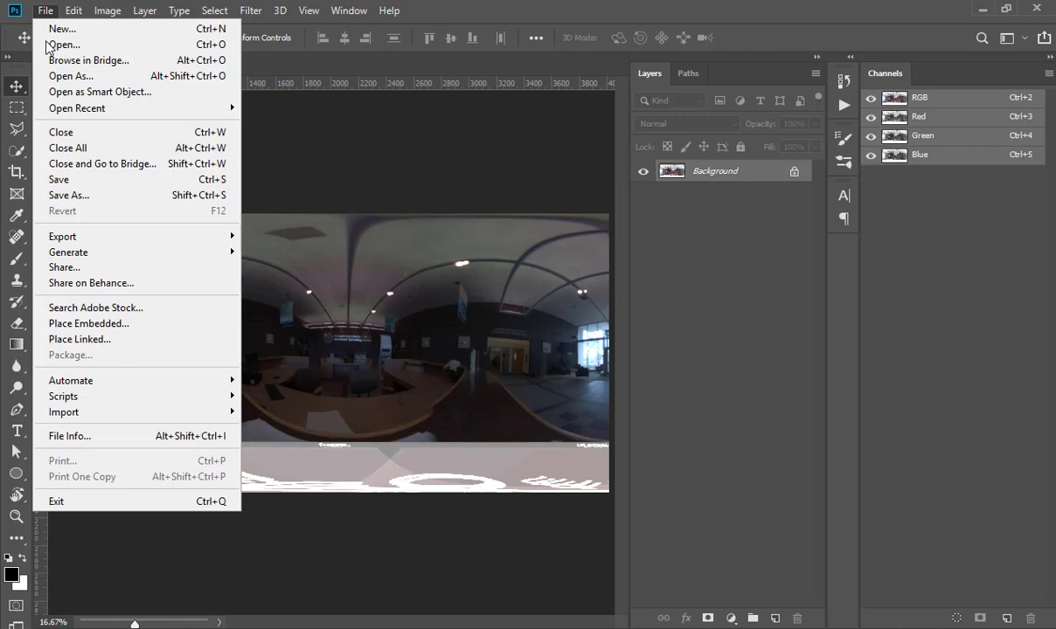
{"action": "left_click", "coordinate": [96, 193]}
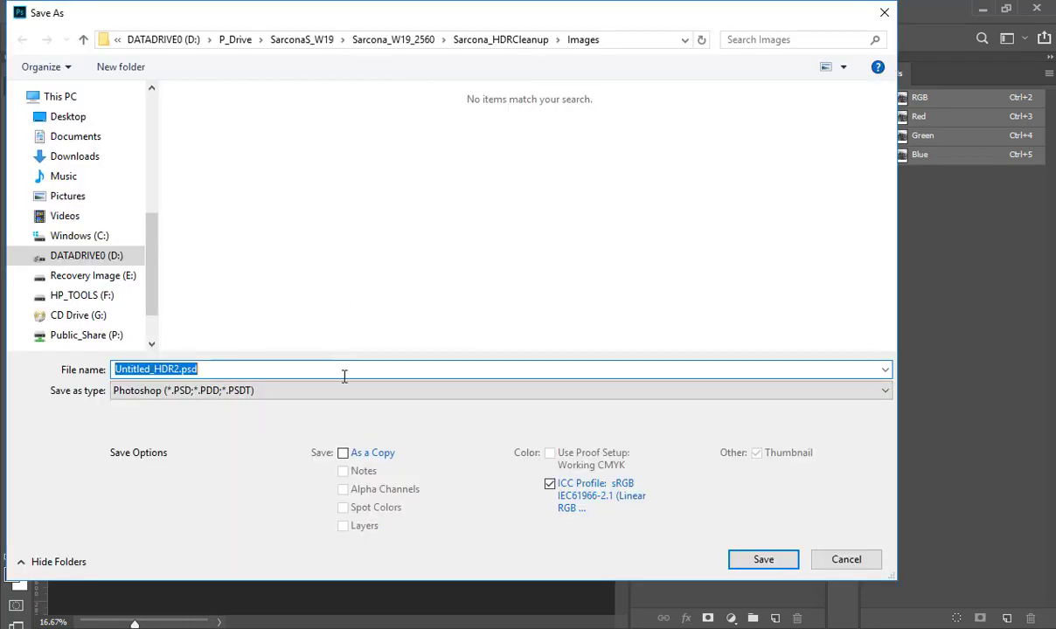
{"action": "type", "text": "FromPhotoshop"}
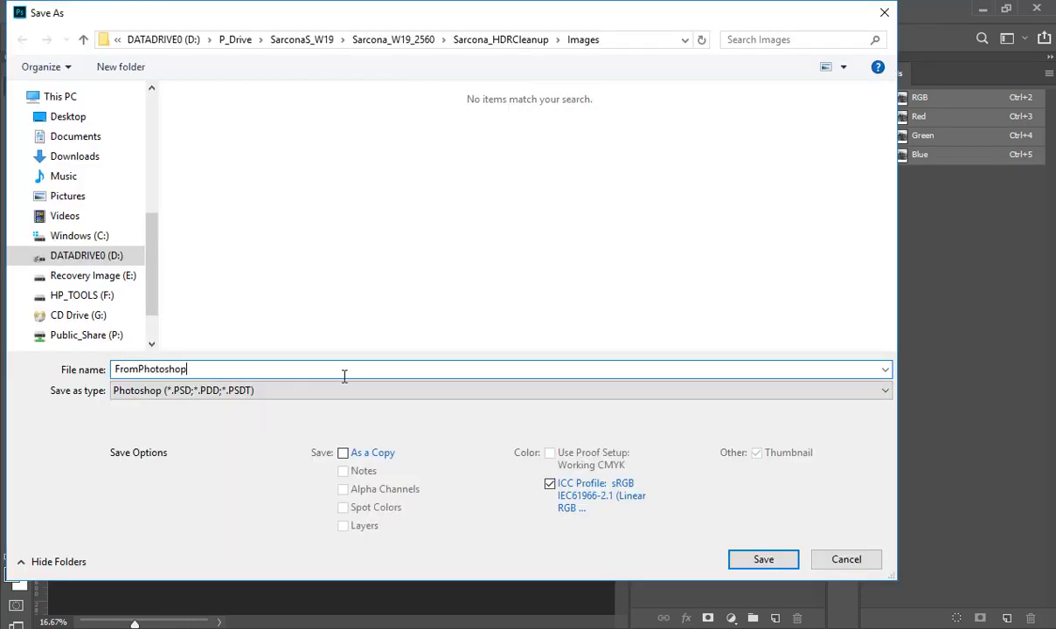
{"action": "type", "text": "_HDR"}
{"action": "left_click", "coordinate": [310, 389]}
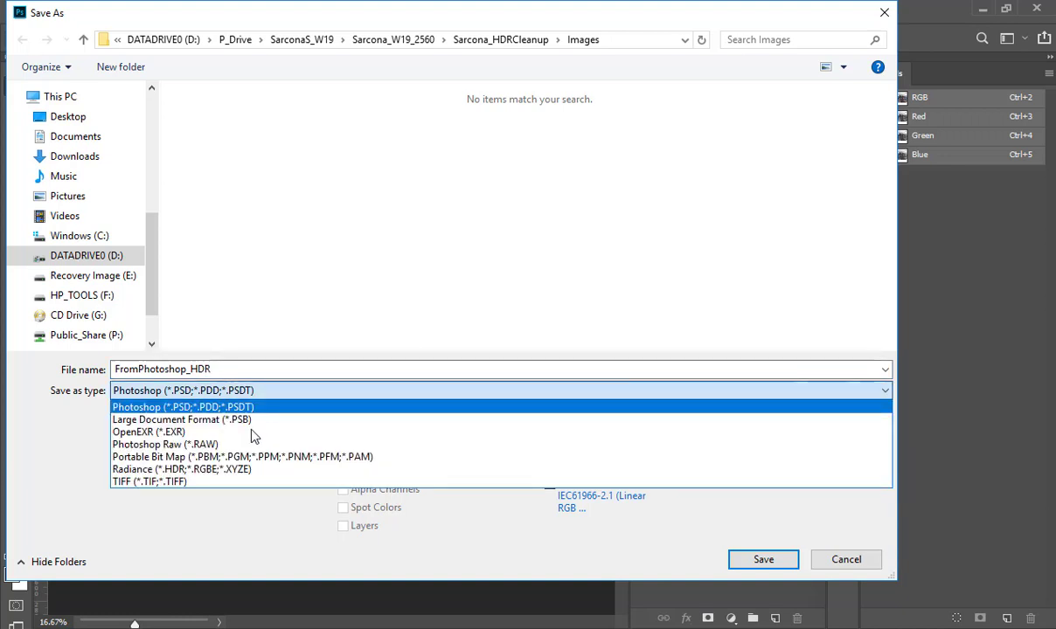
{"action": "left_click", "coordinate": [212, 471]}
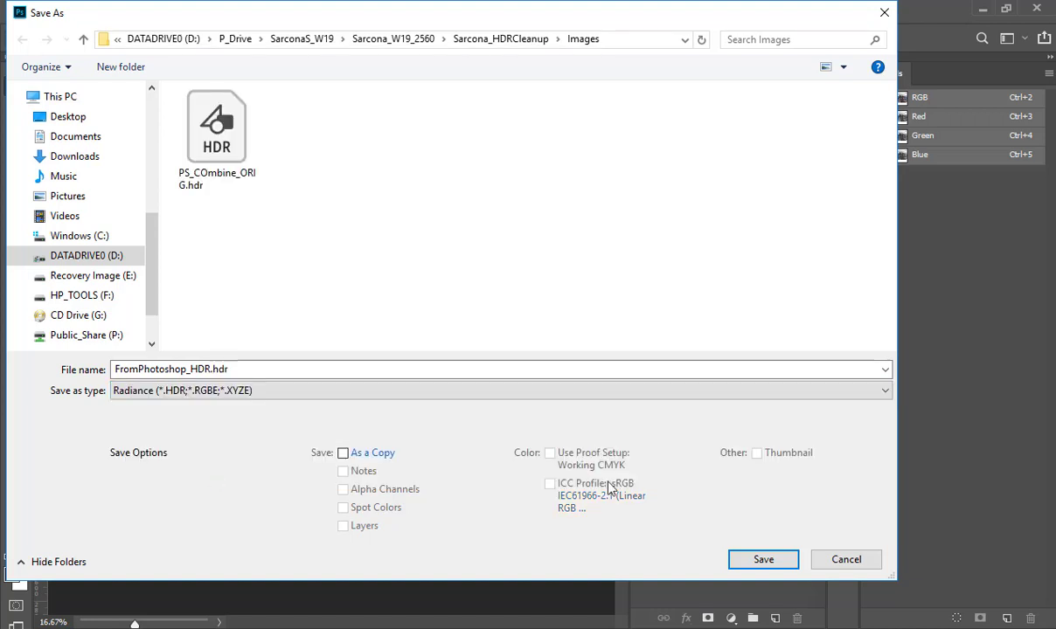
{"action": "left_click", "coordinate": [758, 561]}
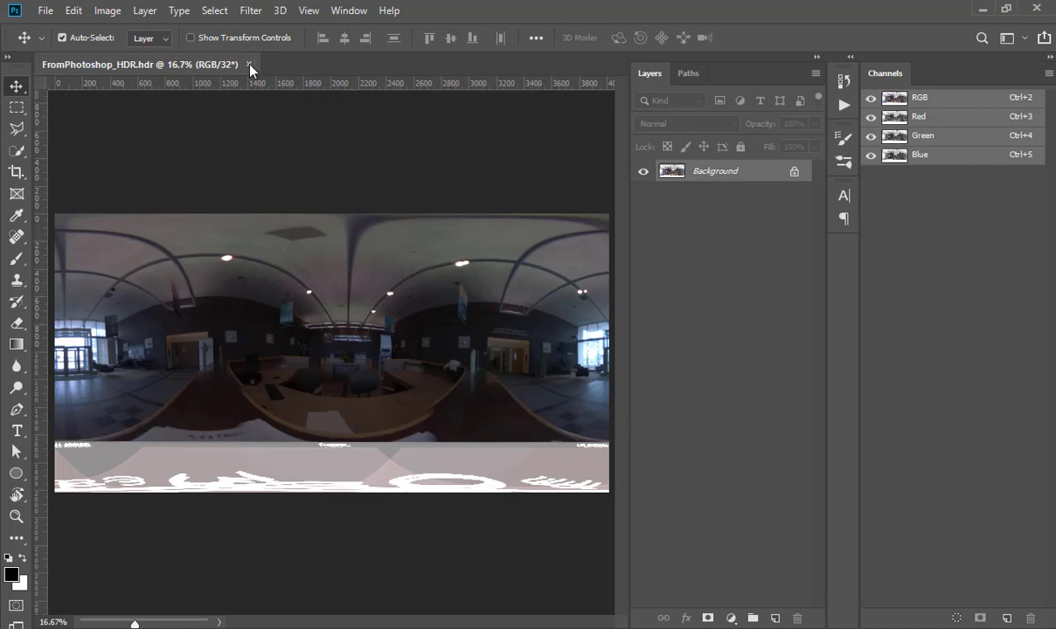
{"action": "left_click", "coordinate": [249, 64]}
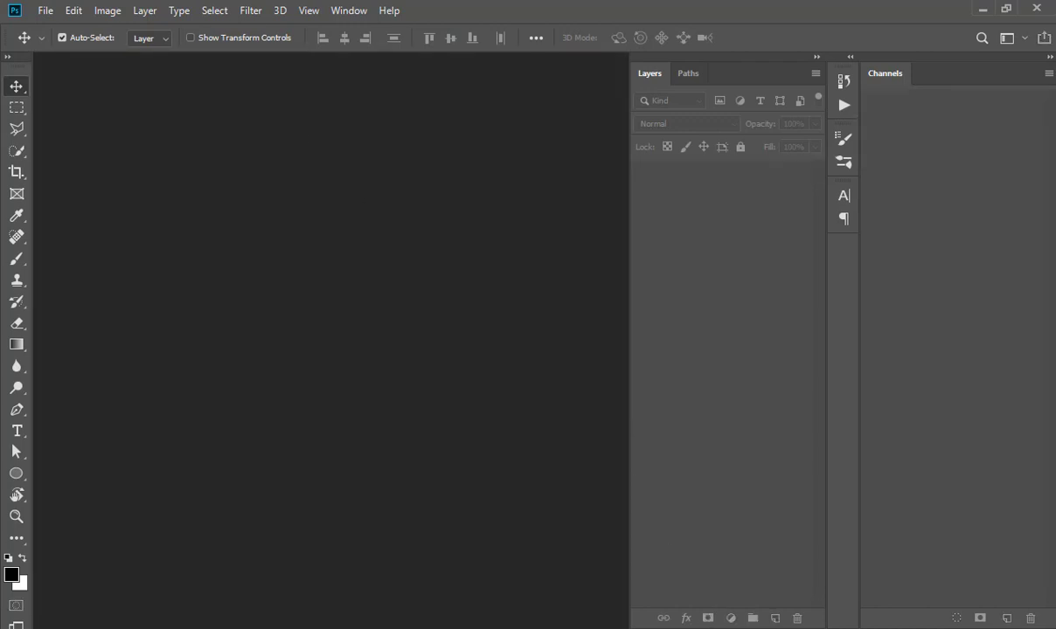
- Switch to NukeX and delete the existing Read node of the LA_Downtown_Helipad_GoldenHour_3k.hdr image from the node graph
{"action": "mouse_move", "coordinate": [789, 624]}
{"action": "left_click", "coordinate": [844, 558]}
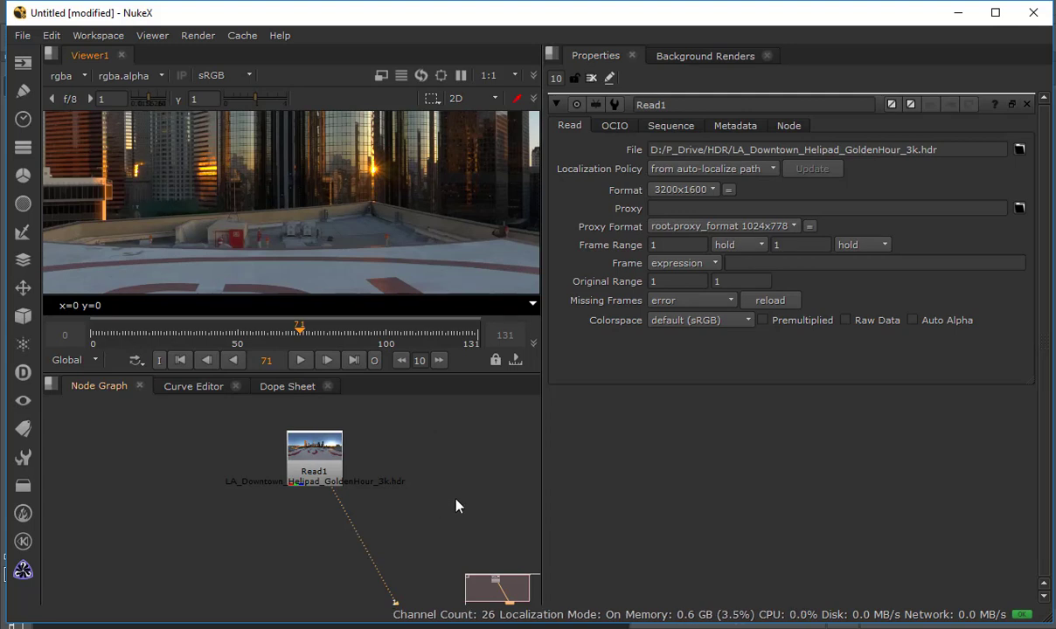
{"action": "scroll", "coordinate": [440, 440], "scroll_direction": "down", "scroll_amount": 2}
{"action": "left_click_drag", "start_coordinate": [295, 416], "coordinate": [492, 554]}
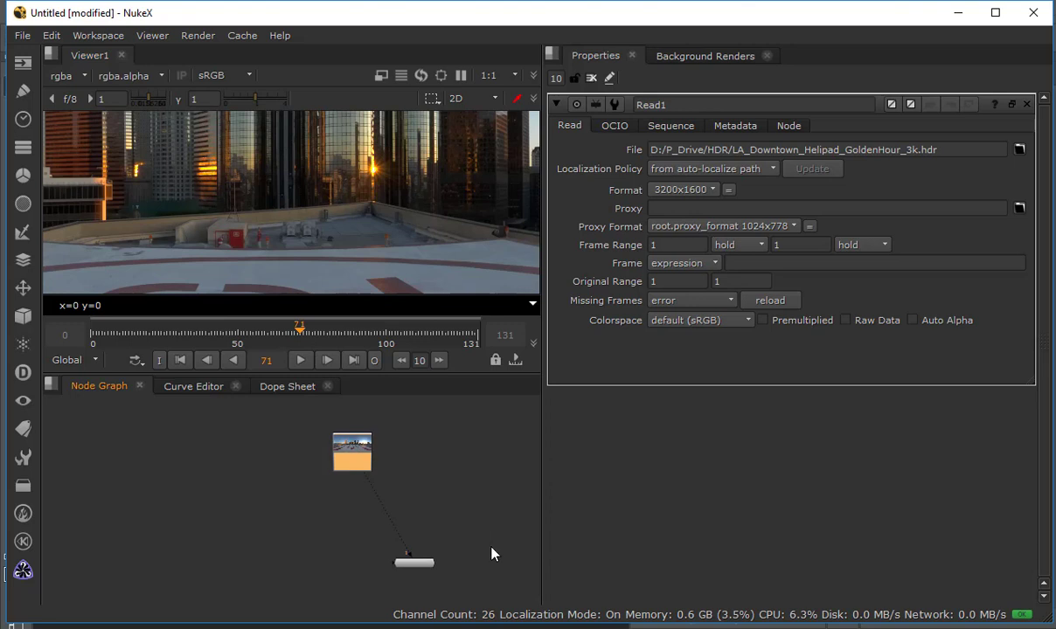
{"action": "key", "text": "Delete"}
{"action": "key", "text": "f"}
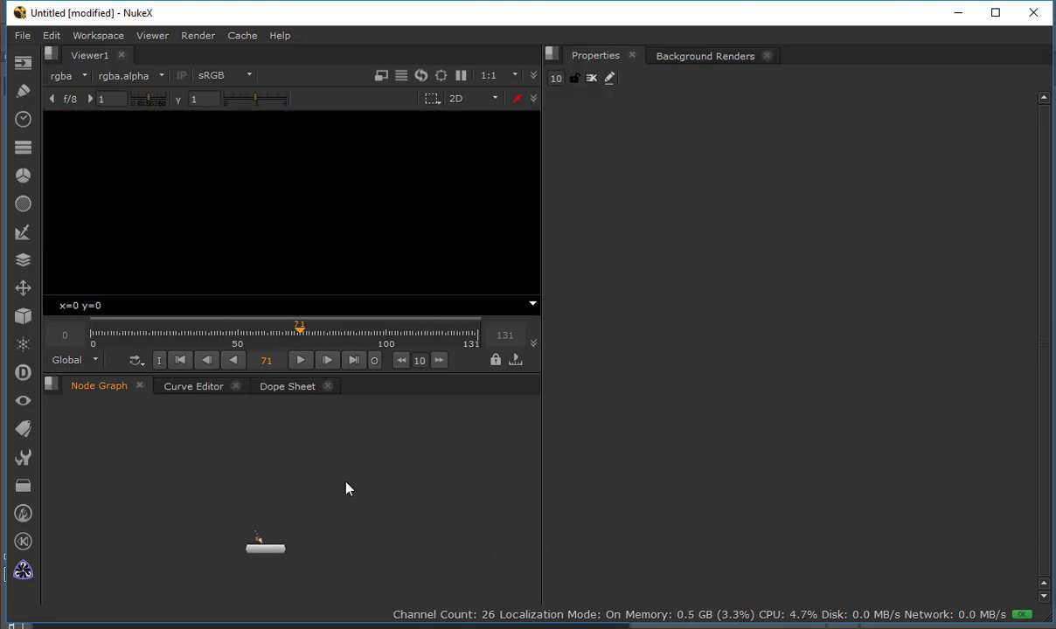
- Add a Read node that loads FromPhotoshop_HDR.hdr from the HDR cleanup project's Images folder
{"action": "key", "text": "r"}
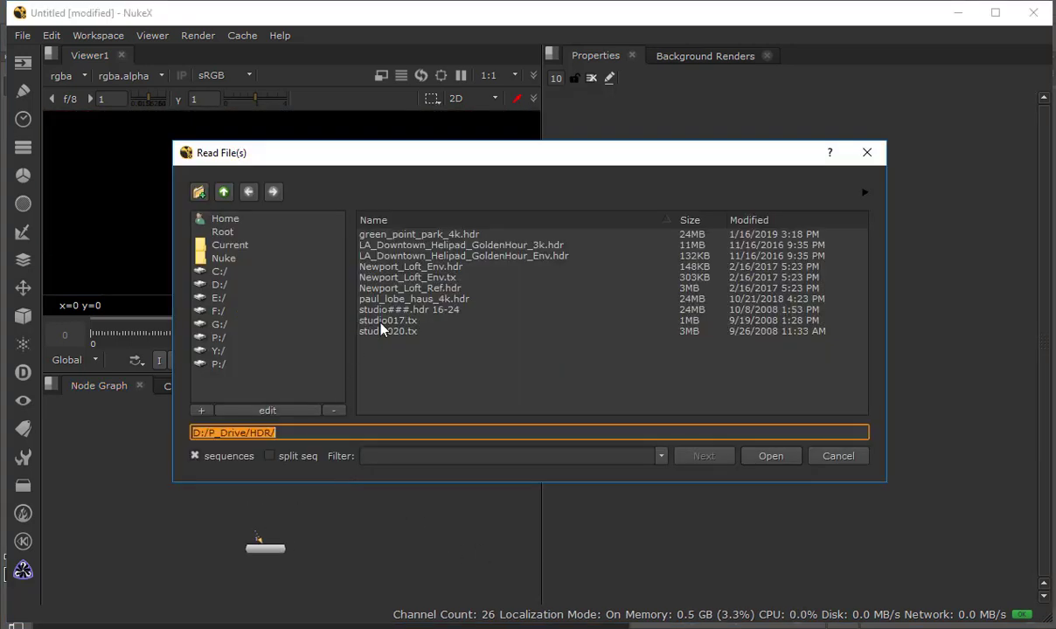
{"action": "left_click", "coordinate": [224, 191]}
{"action": "double_click", "coordinate": [407, 256]}
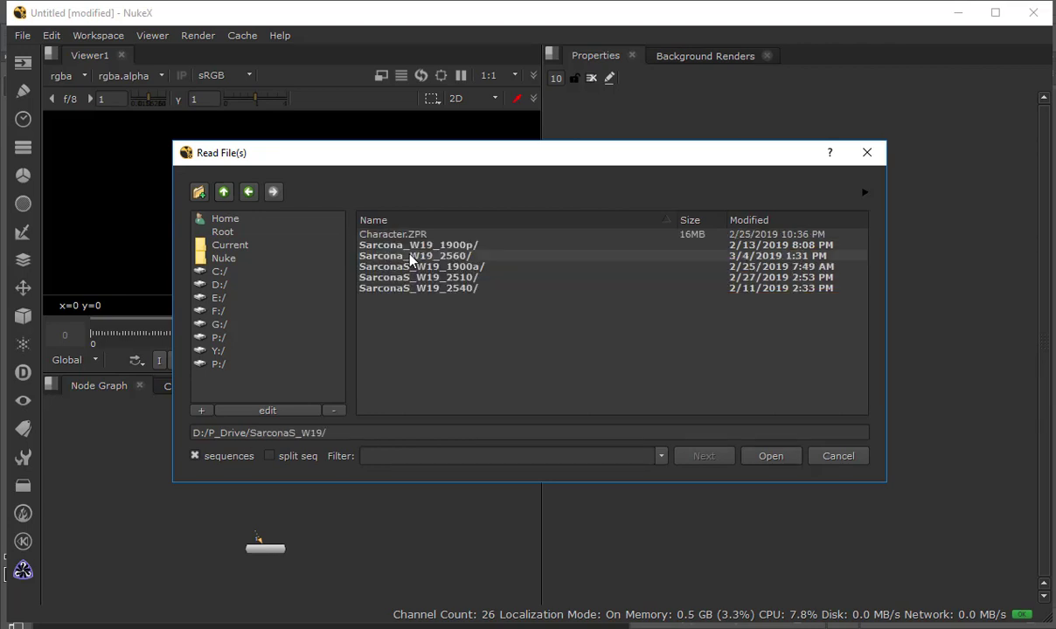
{"action": "double_click", "coordinate": [410, 257]}
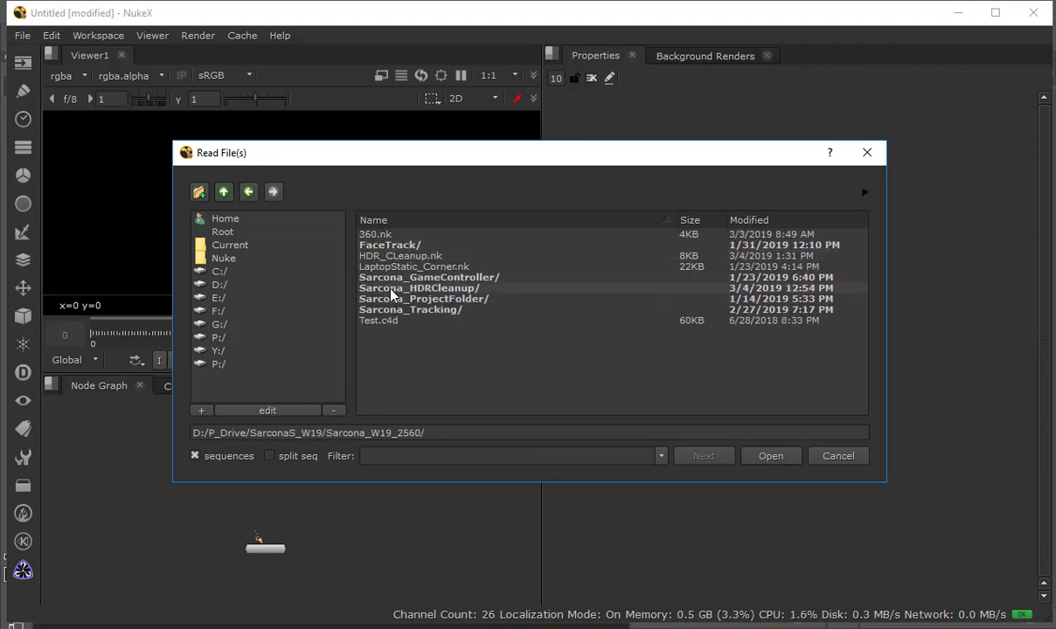
{"action": "double_click", "coordinate": [392, 295]}
{"action": "double_click", "coordinate": [397, 236]}
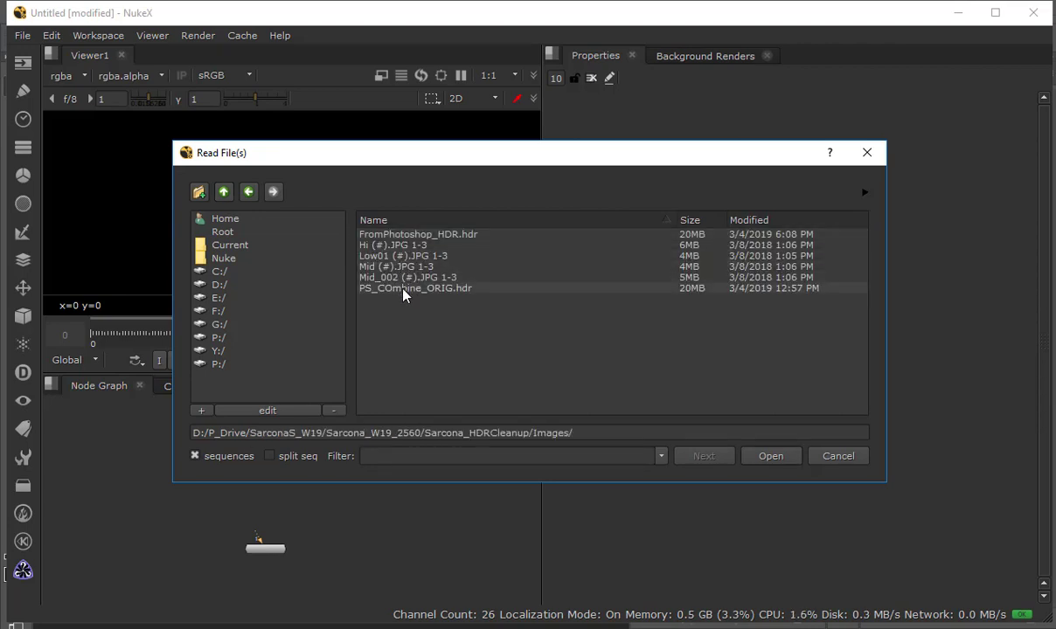
{"action": "double_click", "coordinate": [418, 234]}
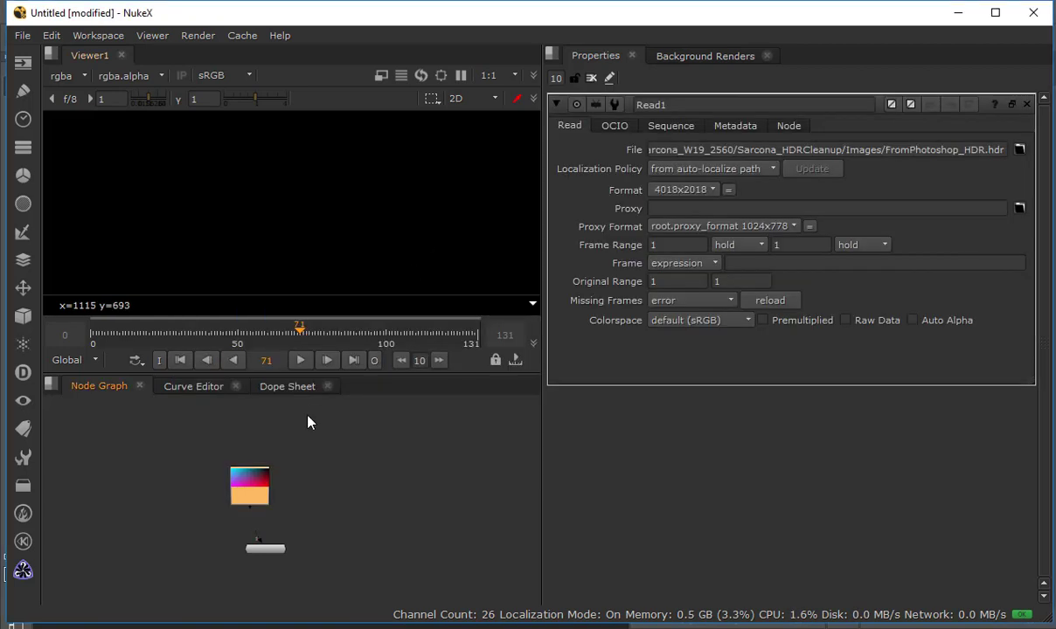
- Show the new Read node in Viewer1 with the whole image framed, and enlarge the viewer pane
{"action": "left_click_drag", "start_coordinate": [261, 484], "coordinate": [282, 457]}
{"action": "key", "text": "1"}
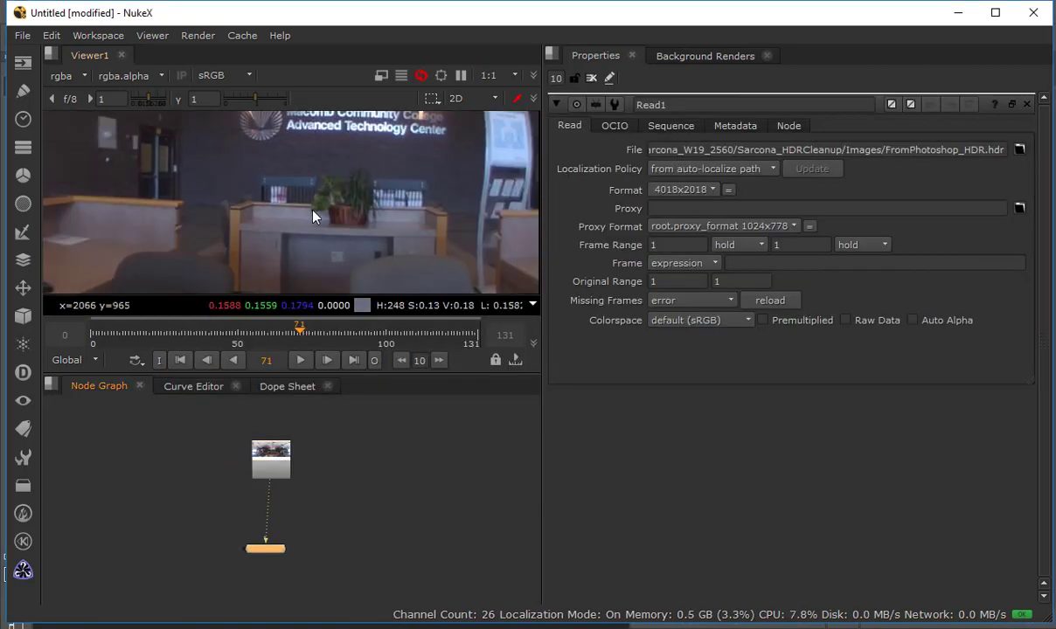
{"action": "key", "text": "f"}
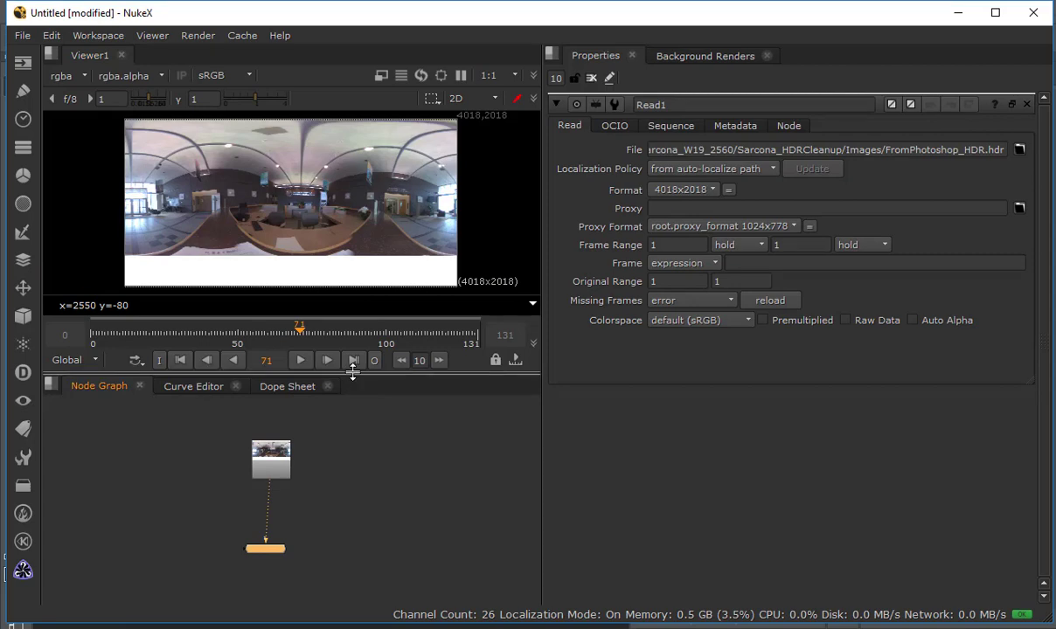
{"action": "left_click_drag", "start_coordinate": [352, 372], "coordinate": [353, 482]}
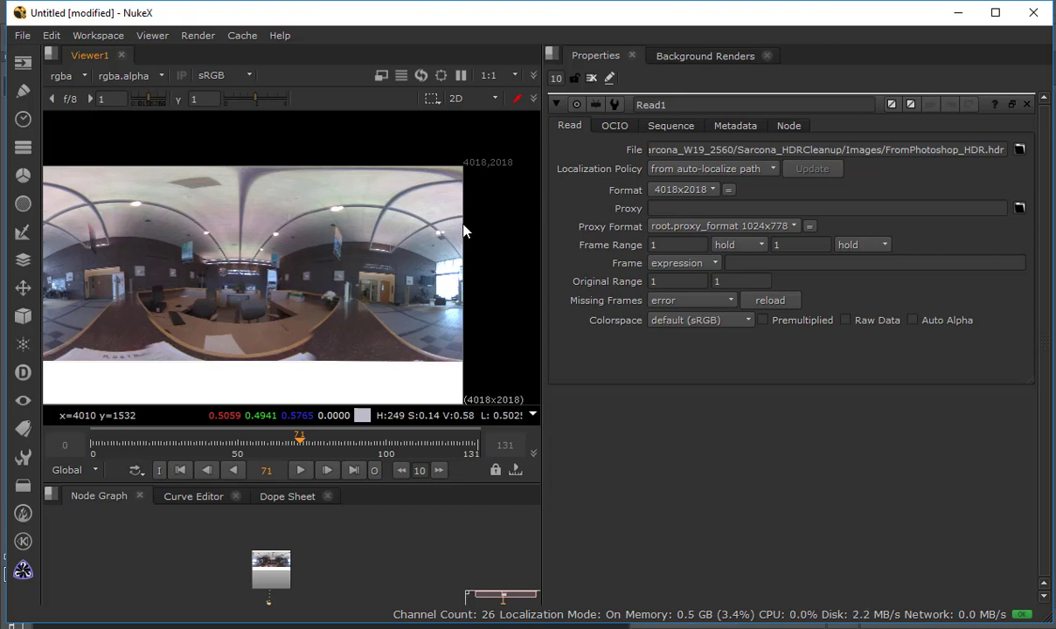
- Examine the merged HDR image up close, checking the hanging banner, the bright windows, the desk and the white lower area
{"action": "scroll", "coordinate": [329, 250], "scroll_direction": "up", "scroll_amount": 5}
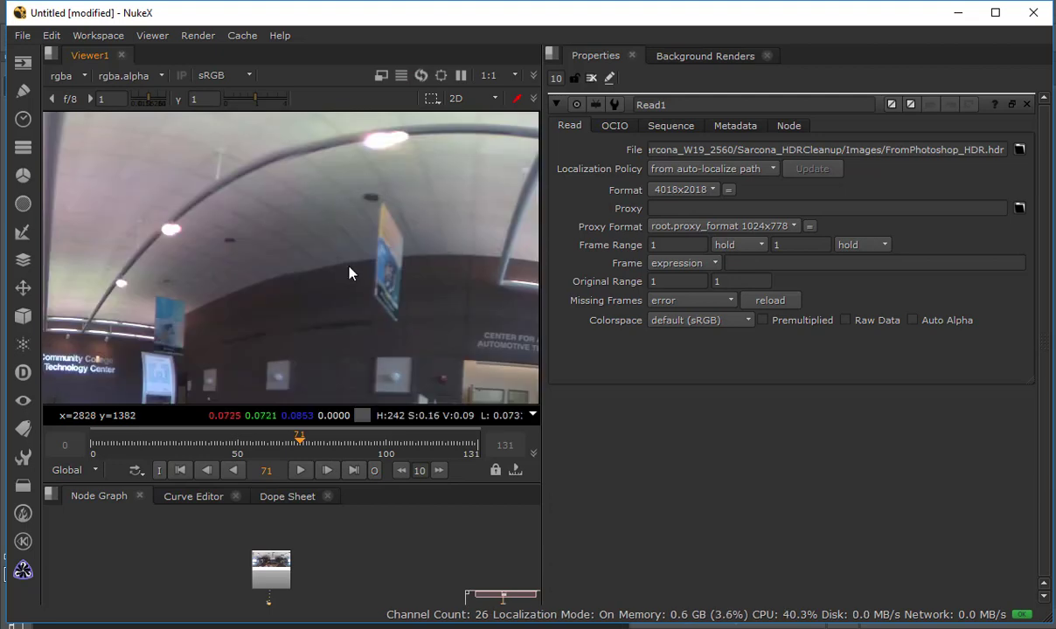
{"action": "left_click_drag", "start_coordinate": [301, 248], "coordinate": [332, 194]}
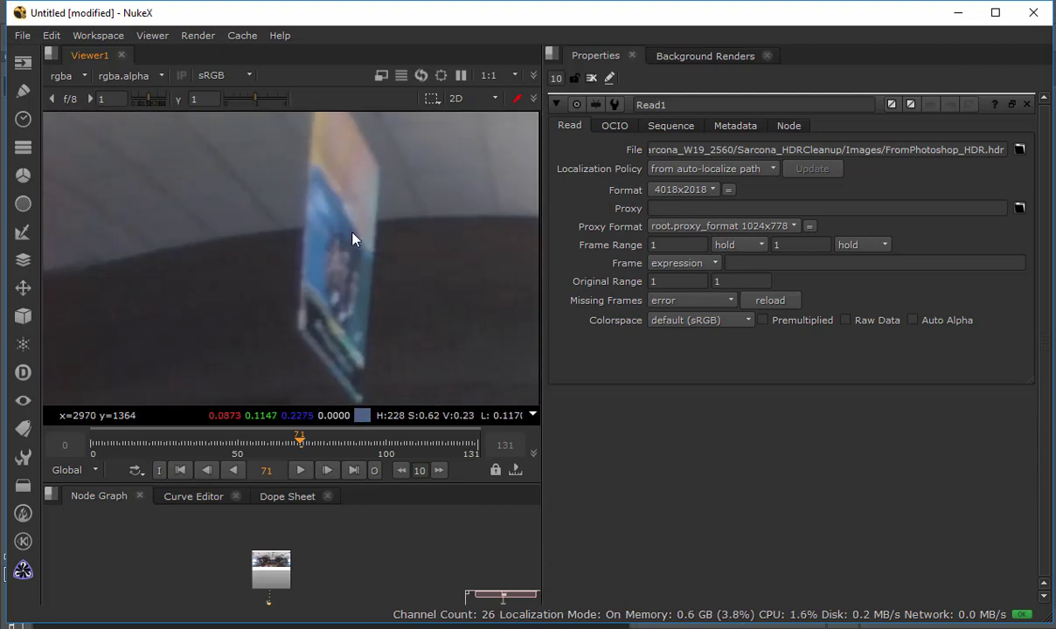
{"action": "left_click_drag", "start_coordinate": [340, 271], "coordinate": [450, 196]}
{"action": "scroll", "coordinate": [451, 254], "scroll_direction": "up", "scroll_amount": 2}
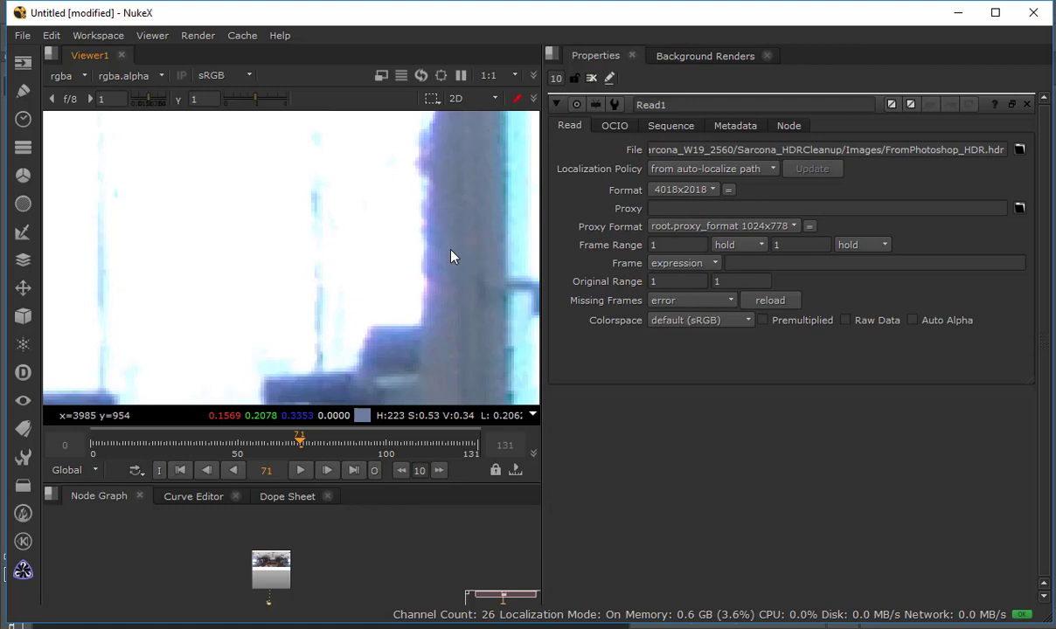
{"action": "scroll", "coordinate": [348, 193], "scroll_direction": "down", "scroll_amount": 1}
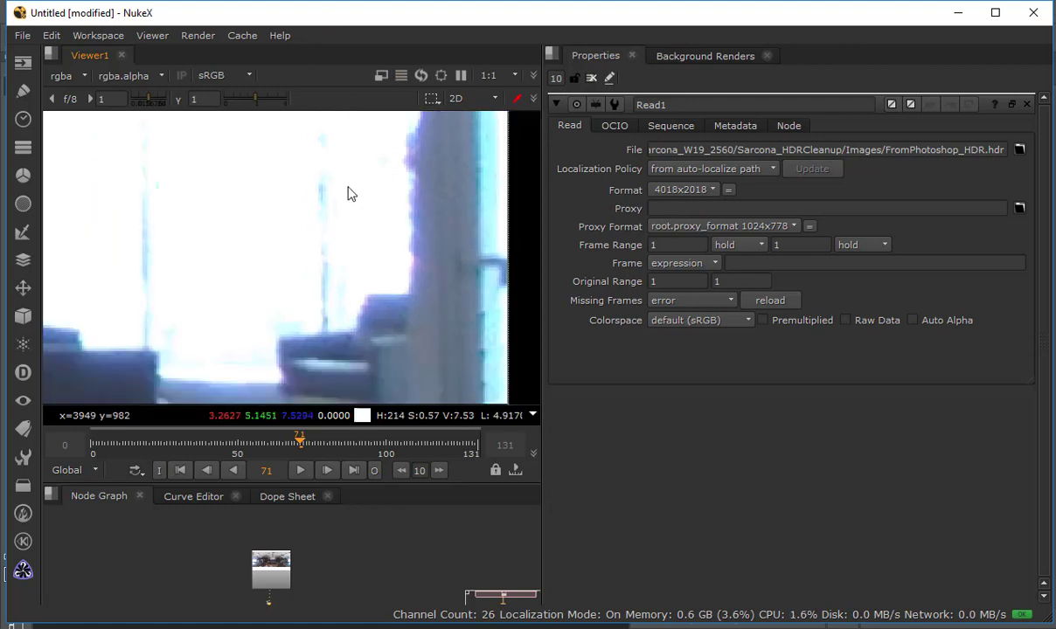
{"action": "scroll", "coordinate": [348, 193], "scroll_direction": "down", "scroll_amount": 4}
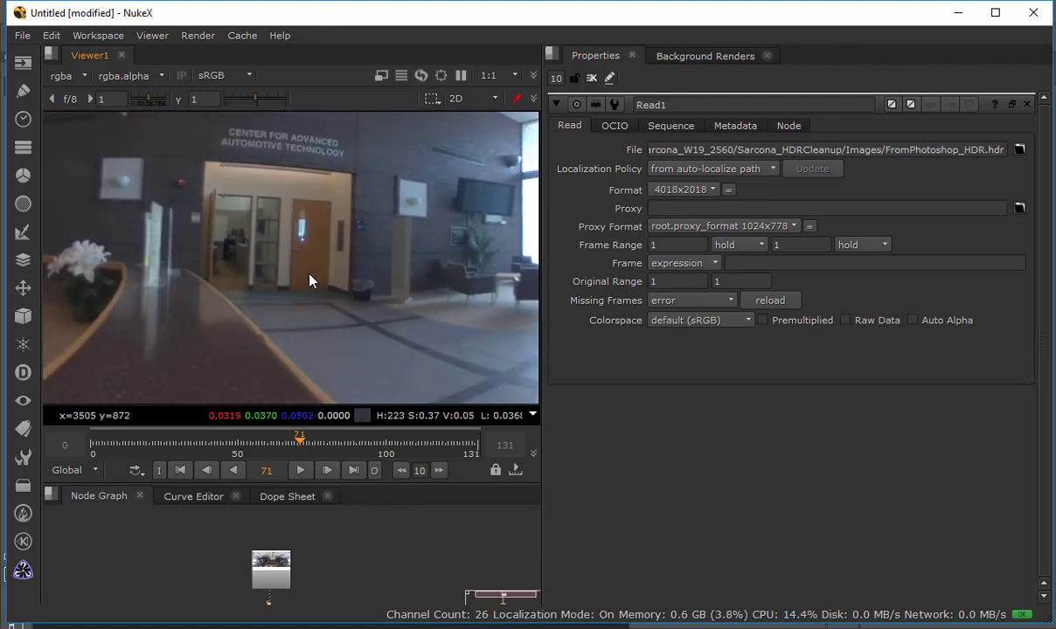
{"action": "scroll", "coordinate": [309, 275], "scroll_direction": "down", "scroll_amount": 1}
{"action": "left_click_drag", "start_coordinate": [315, 275], "coordinate": [460, 150]}
{"action": "left_click_drag", "start_coordinate": [389, 259], "coordinate": [488, 196]}
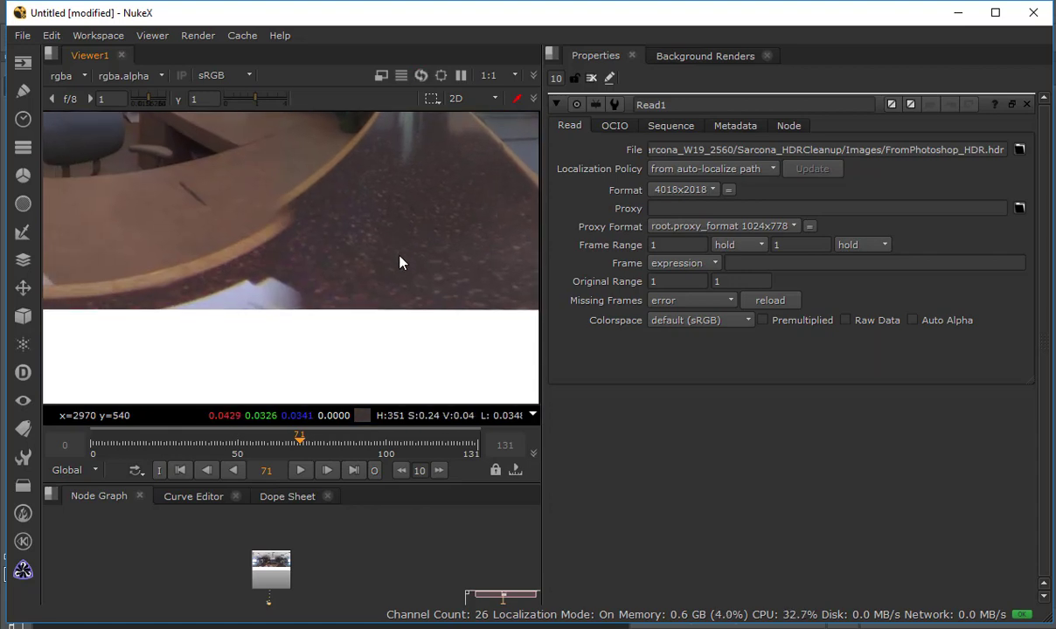
{"action": "scroll", "coordinate": [400, 262], "scroll_direction": "down", "scroll_amount": 3}
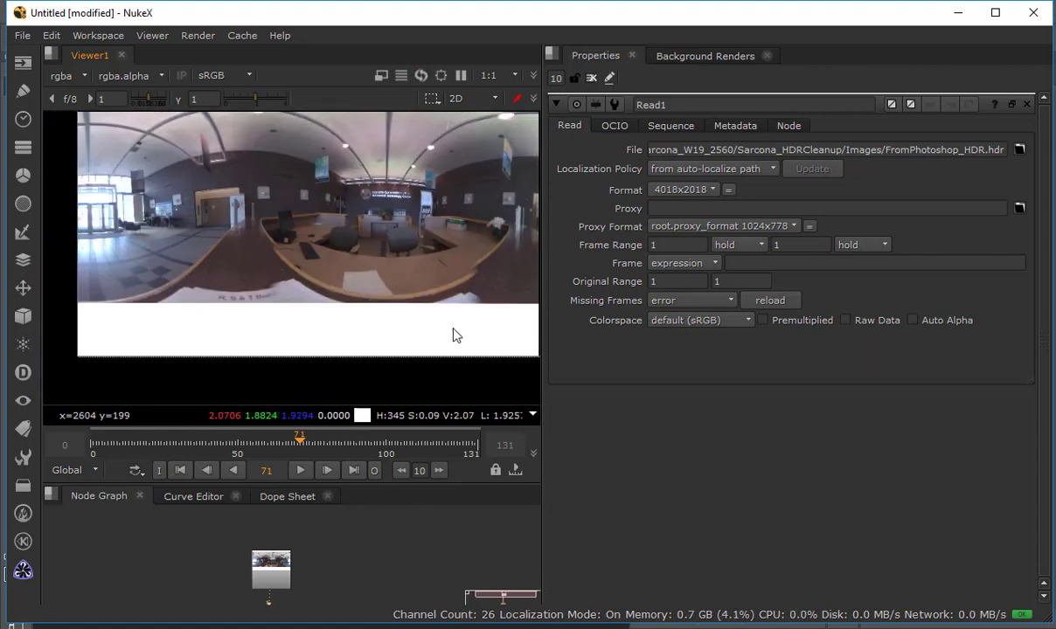
{"action": "left_click_drag", "start_coordinate": [443, 331], "coordinate": [383, 354]}
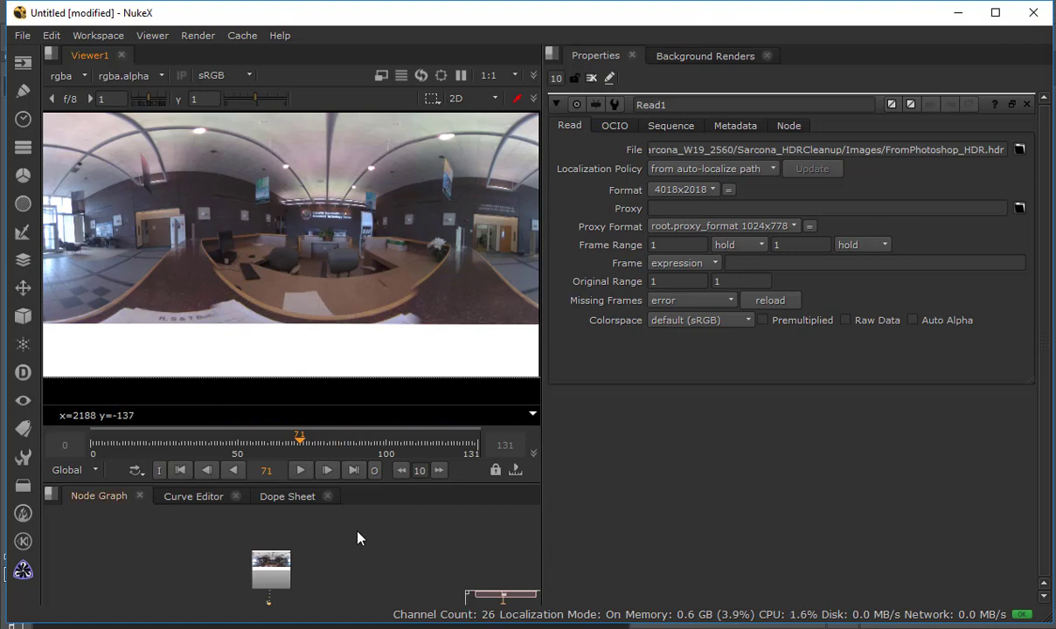
- Add a SphericalTransform node directly after the Read1 node that loads FromPhotoshop_HDR.hdr
{"action": "left_click_drag", "start_coordinate": [352, 484], "coordinate": [357, 267]}
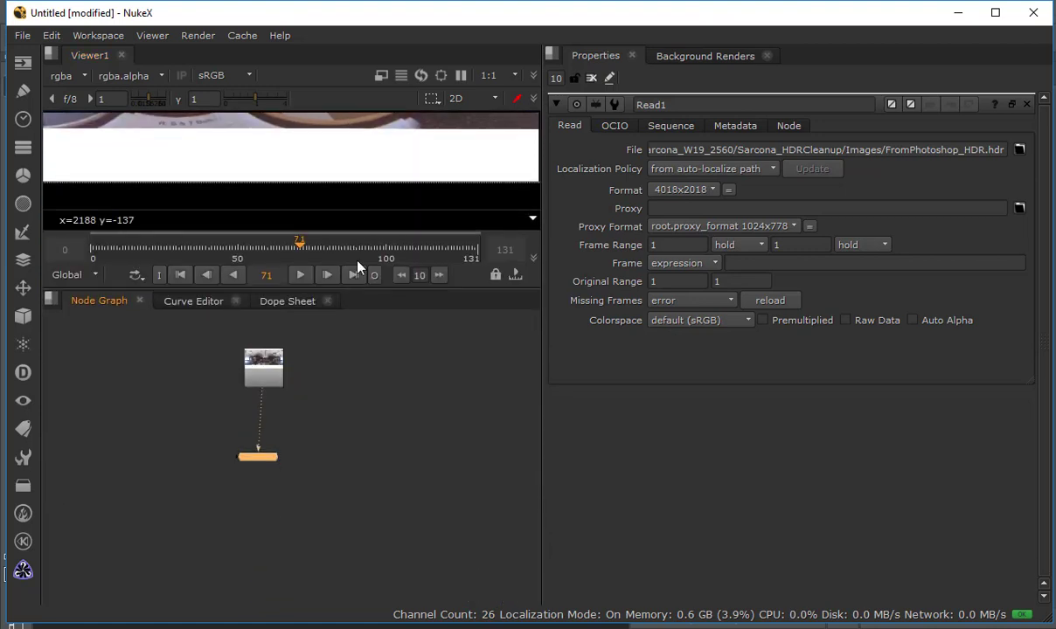
{"action": "scroll", "coordinate": [342, 149], "scroll_direction": "down", "scroll_amount": 5}
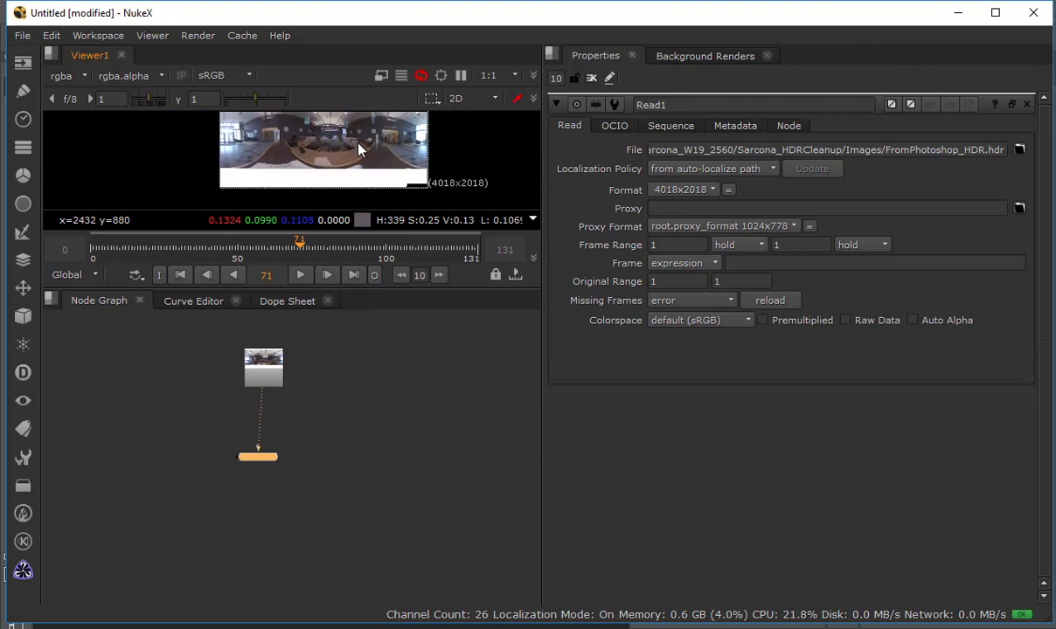
{"action": "scroll", "coordinate": [357, 150], "scroll_direction": "up", "scroll_amount": 2}
{"action": "scroll", "coordinate": [308, 165], "scroll_direction": "down", "scroll_amount": 3}
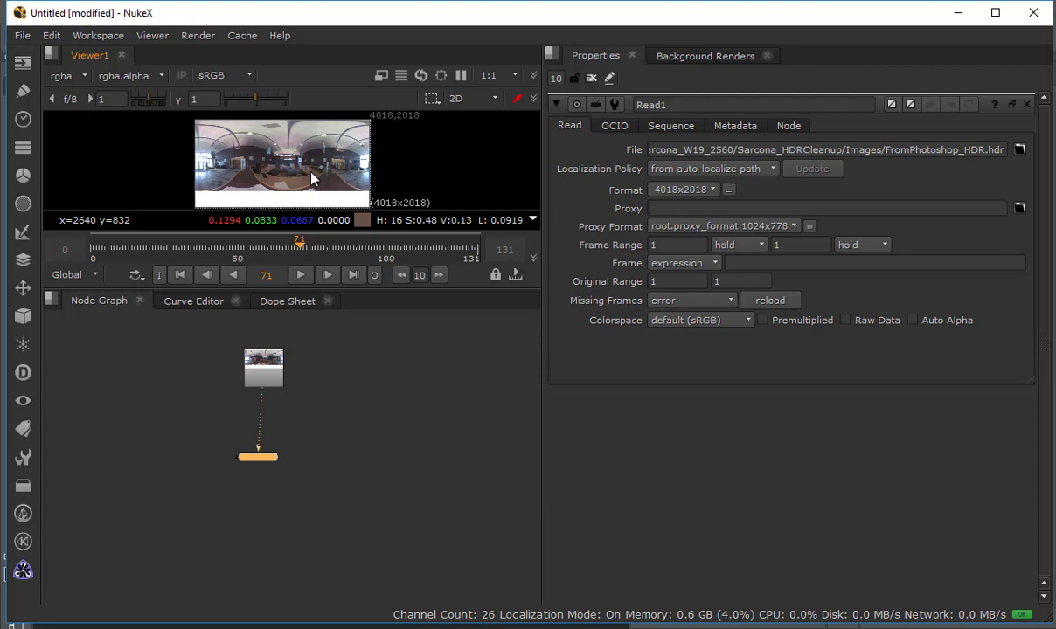
{"action": "left_click", "coordinate": [244, 388]}
{"action": "key", "text": "Tab"}
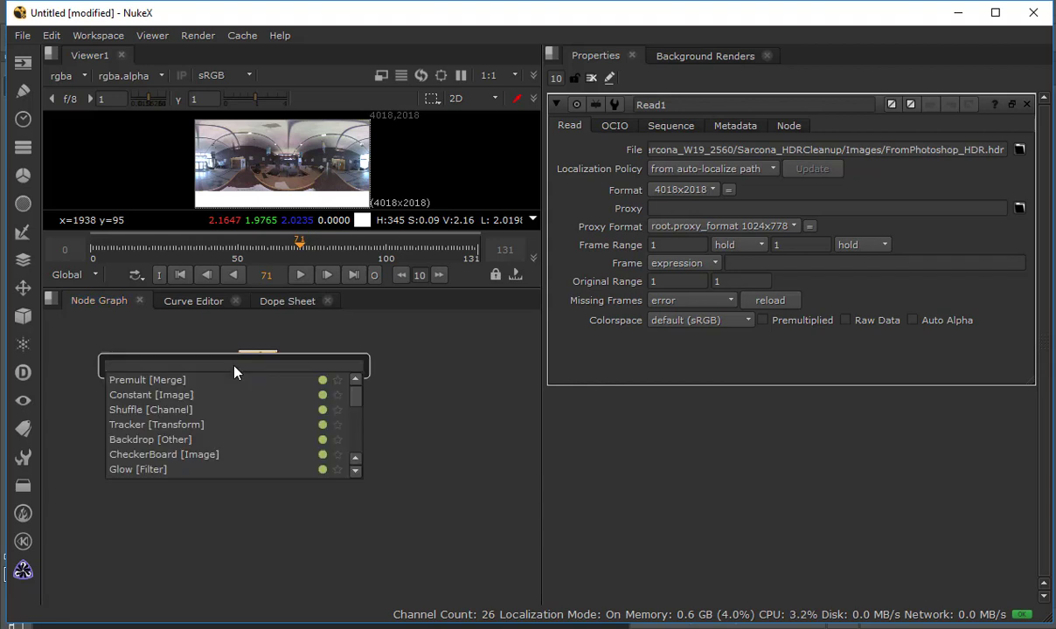
{"action": "type", "text": "sphere"}
{"action": "key", "text": "BackSpace"}
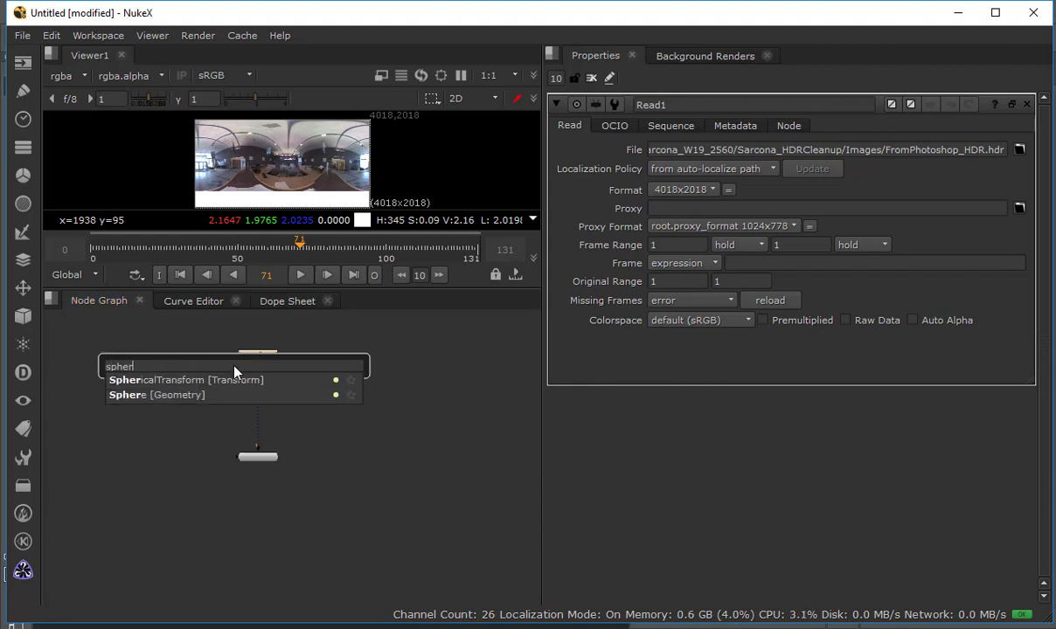
{"action": "key", "text": "Down"}
{"action": "key", "text": "Return"}
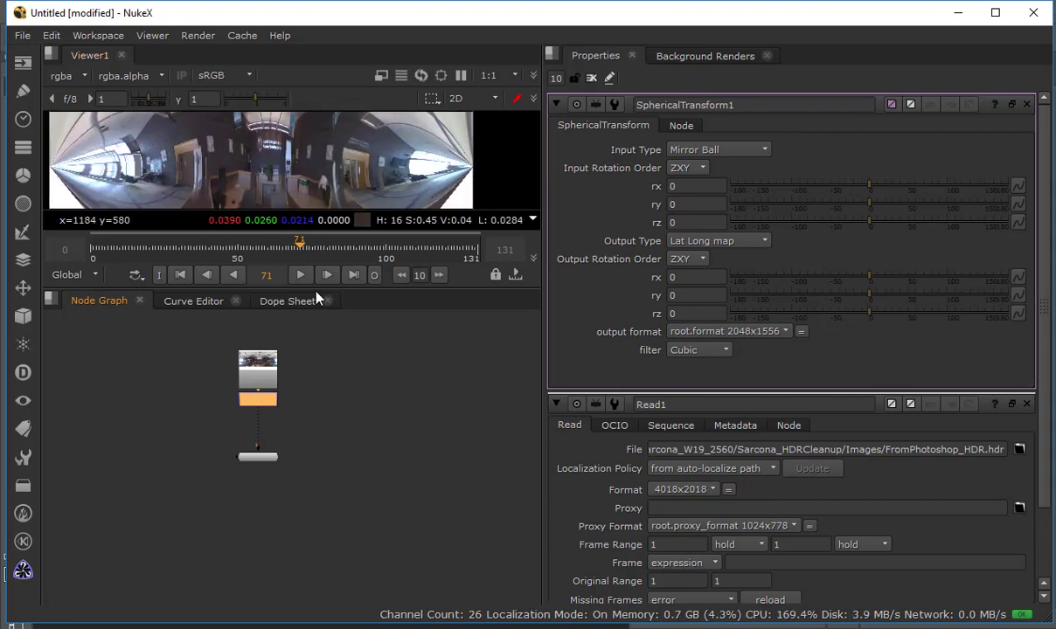
- Enlarge the viewer area and limit the number of simultaneously open node property sheets to 1
{"action": "left_click_drag", "start_coordinate": [316, 293], "coordinate": [319, 348]}
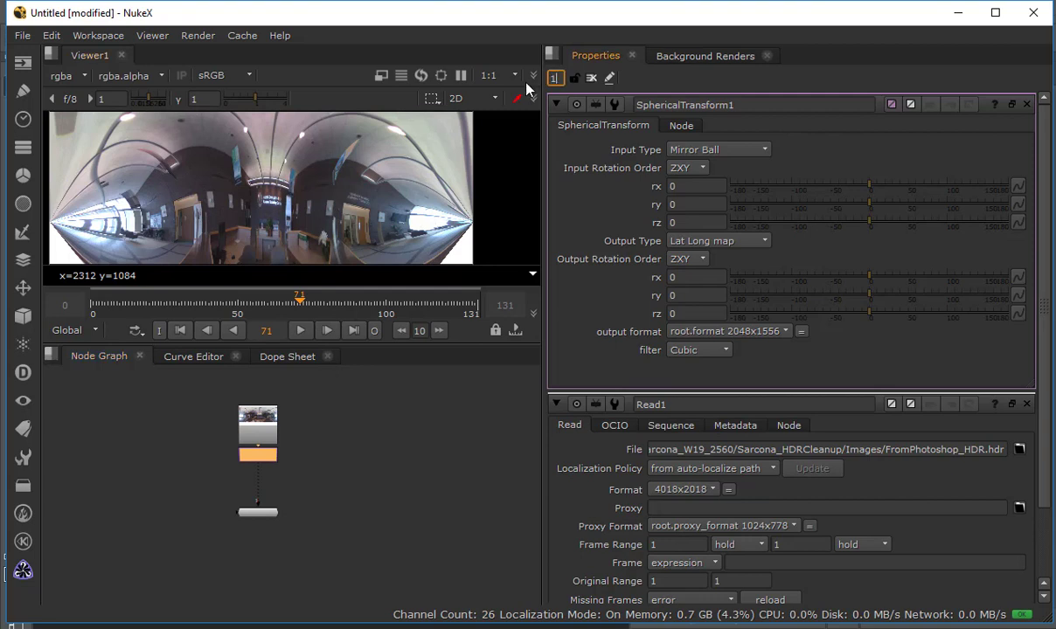
{"action": "key", "text": "Return"}
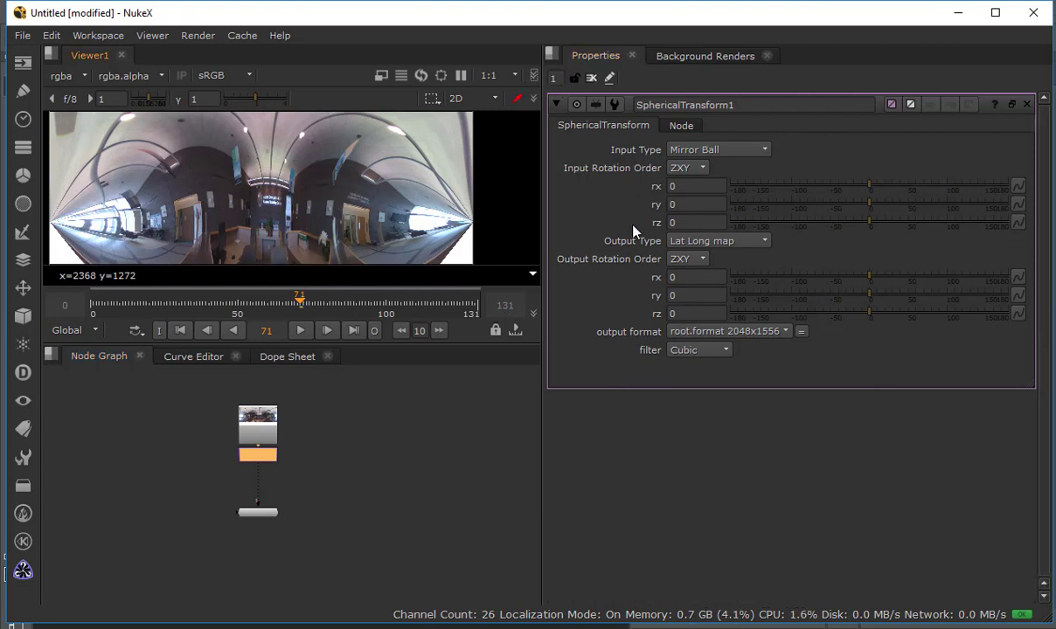
- Set the SphericalTransform input type to Lat Long map and its output type to Cube
{"action": "left_click", "coordinate": [710, 152]}
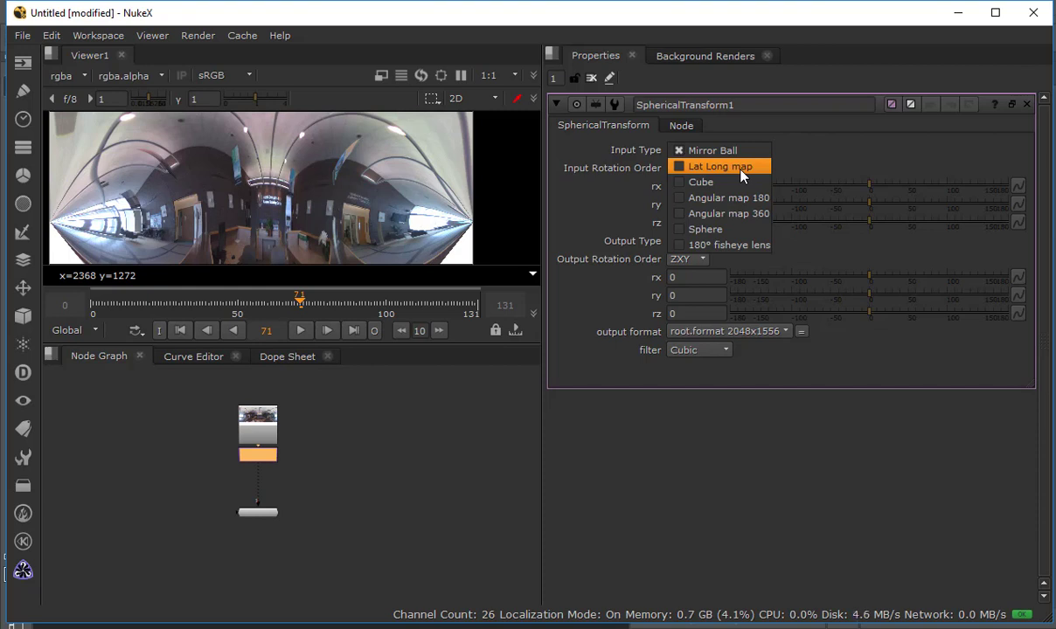
{"action": "left_click", "coordinate": [741, 175]}
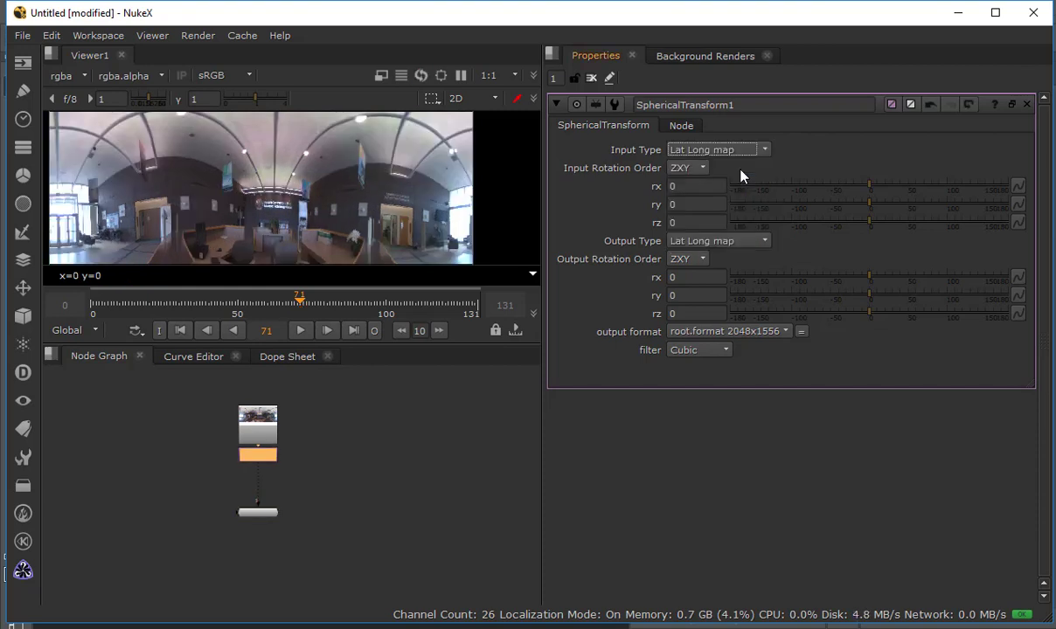
{"action": "left_click", "coordinate": [702, 244]}
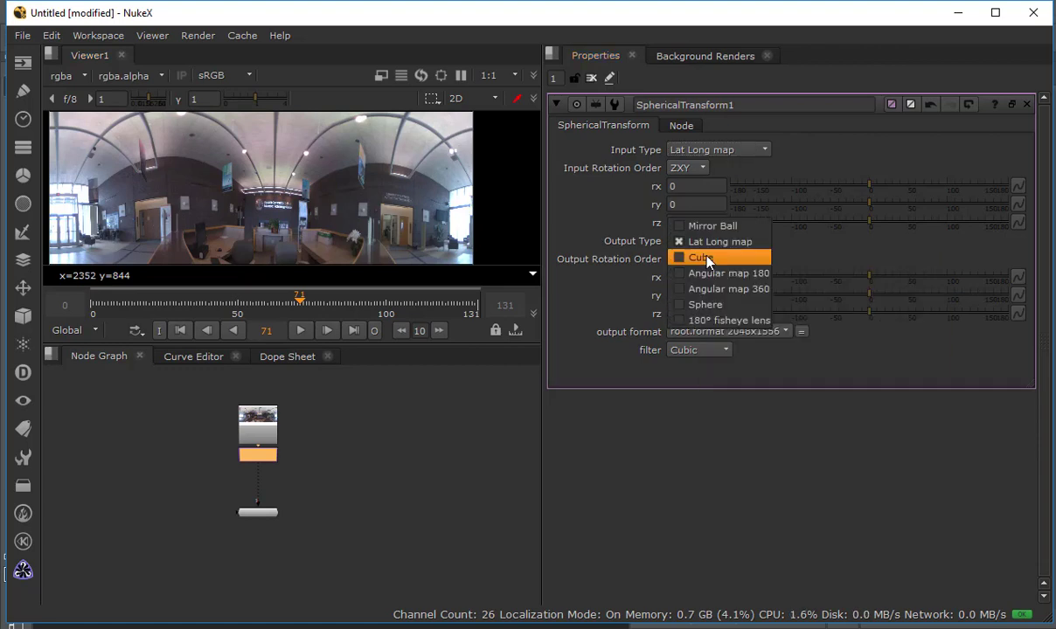
{"action": "left_click", "coordinate": [708, 261]}
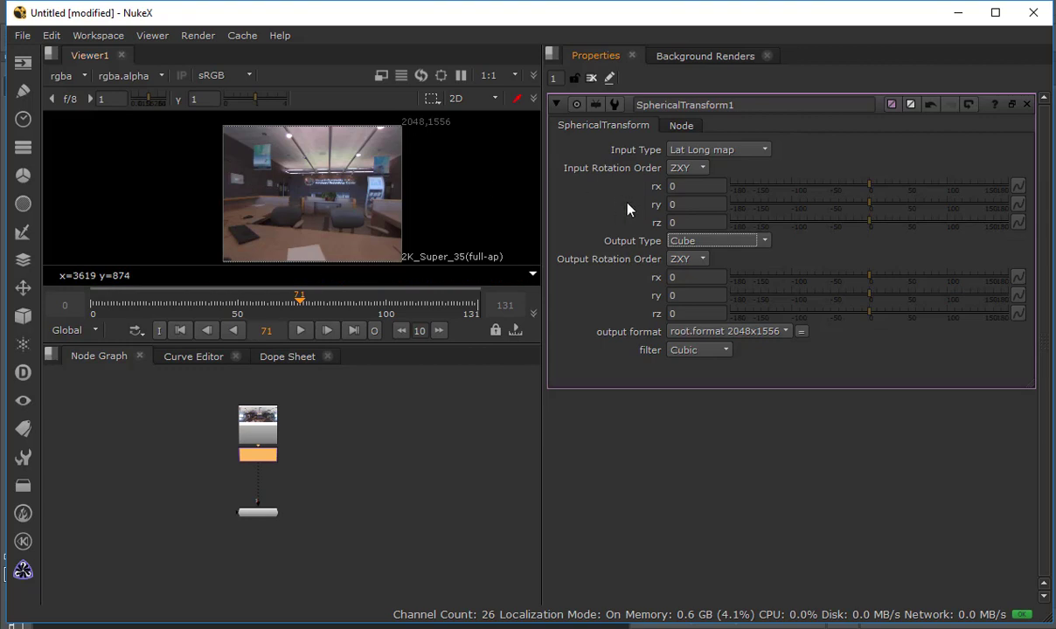
- Try rotating the SphericalTransform input to an ry of about 164, and reset ry to 0
{"action": "left_click_drag", "start_coordinate": [869, 210], "coordinate": [1000, 214]}
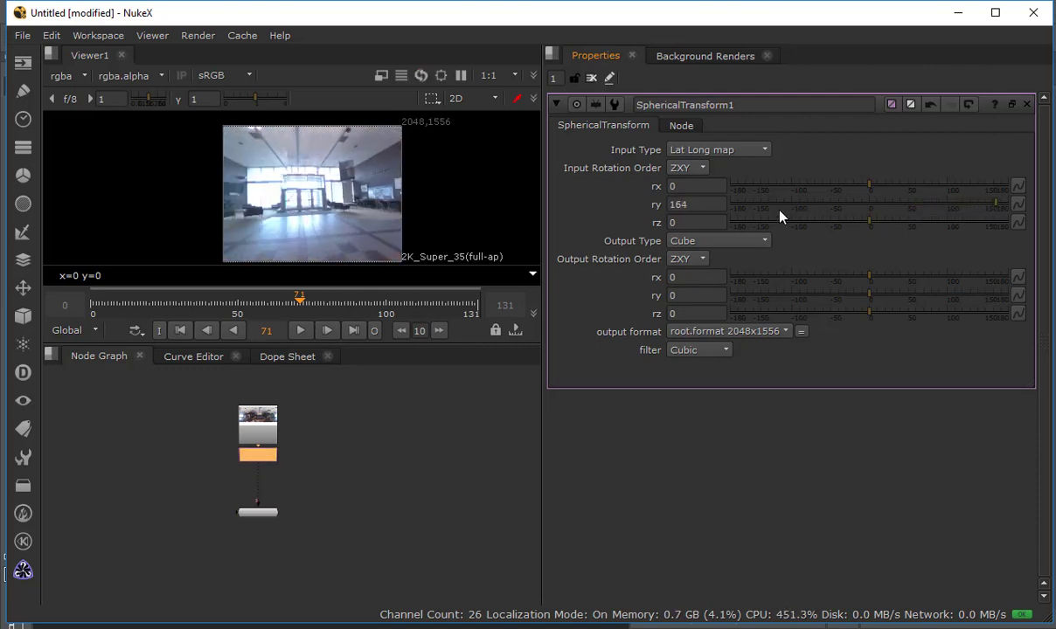
{"action": "double_click", "coordinate": [681, 204]}
{"action": "type", "text": "0"}
{"action": "key", "text": "Return"}
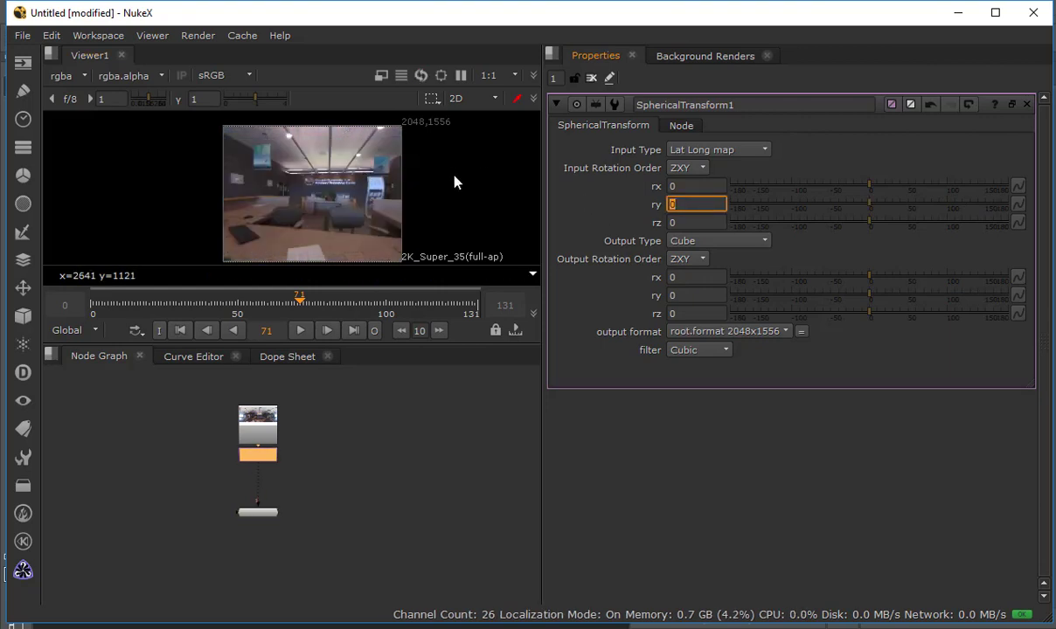
{"action": "left_click_drag", "start_coordinate": [429, 347], "coordinate": [437, 453]}
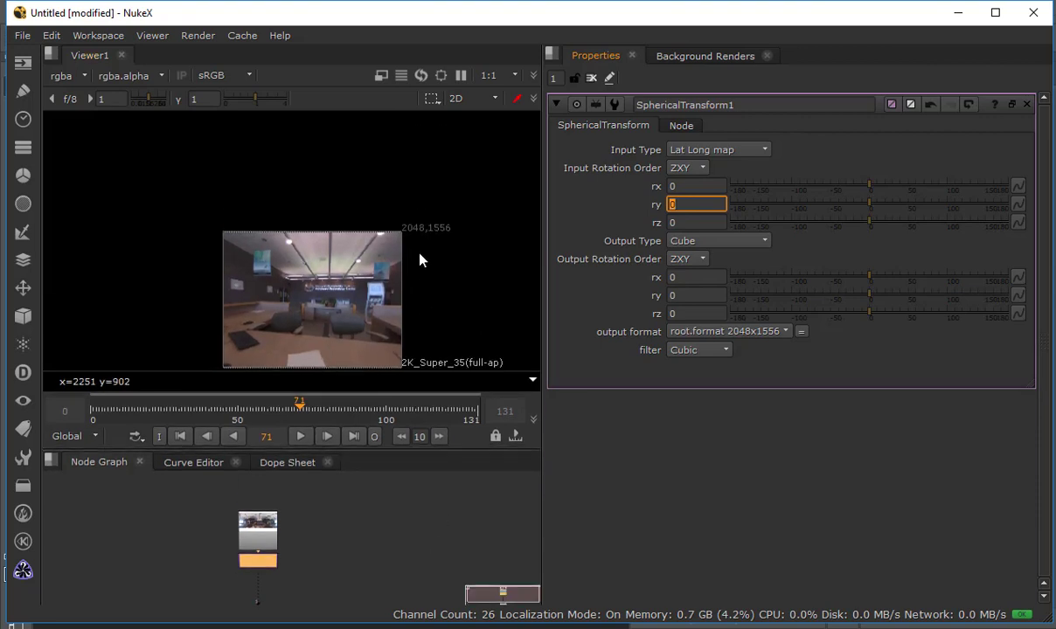
{"action": "scroll", "coordinate": [419, 259], "scroll_direction": "up", "scroll_amount": 6}
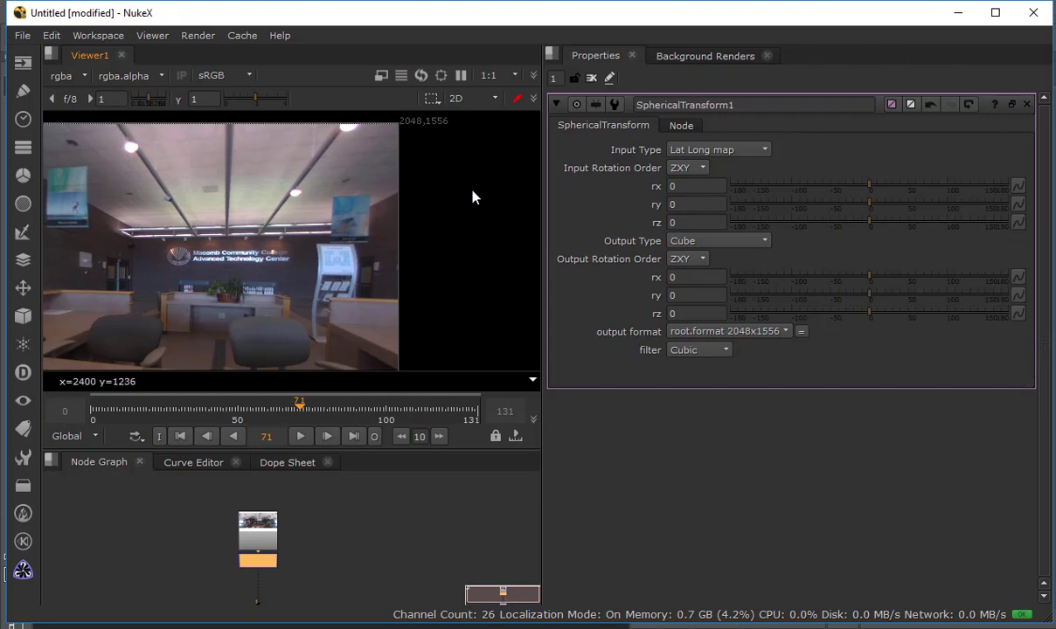
{"action": "left_click", "coordinate": [726, 332]}
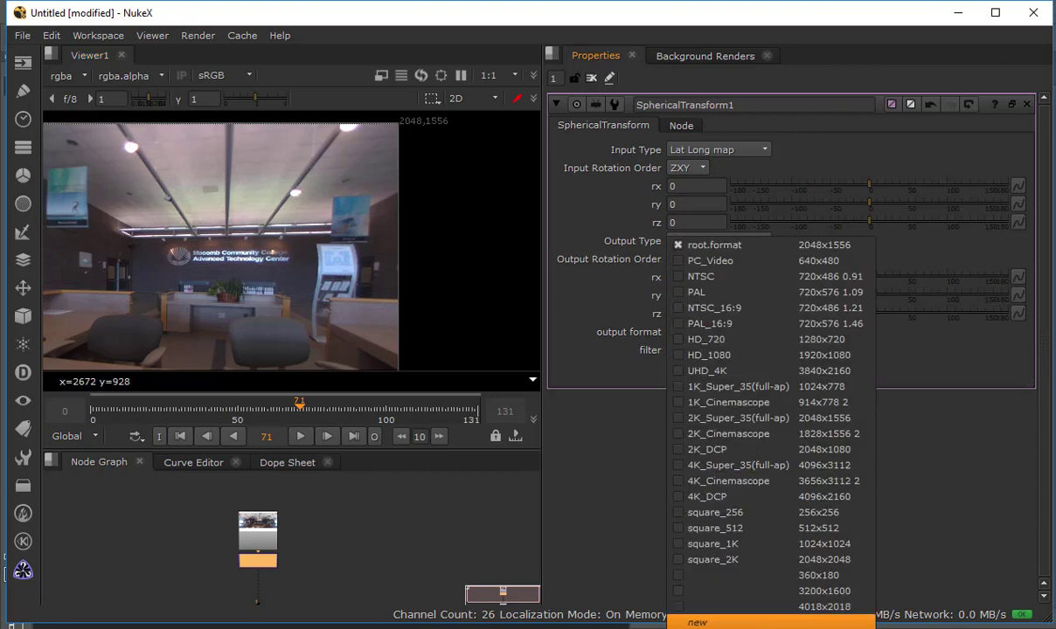
{"action": "left_click", "coordinate": [697, 622]}
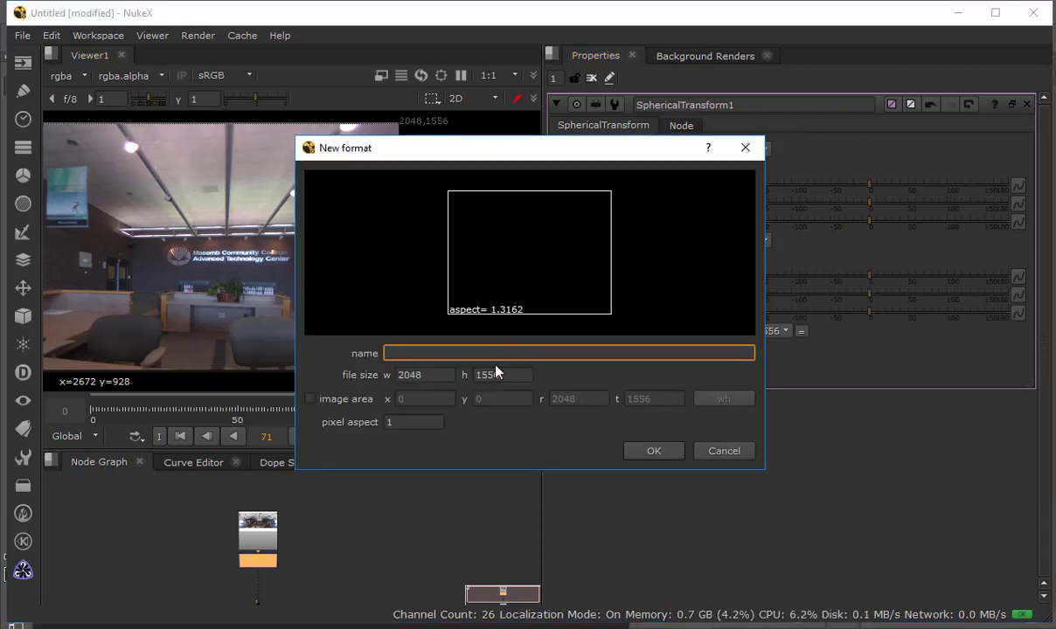
{"action": "type", "text": "Square"}
{"action": "key", "text": "Tab"}
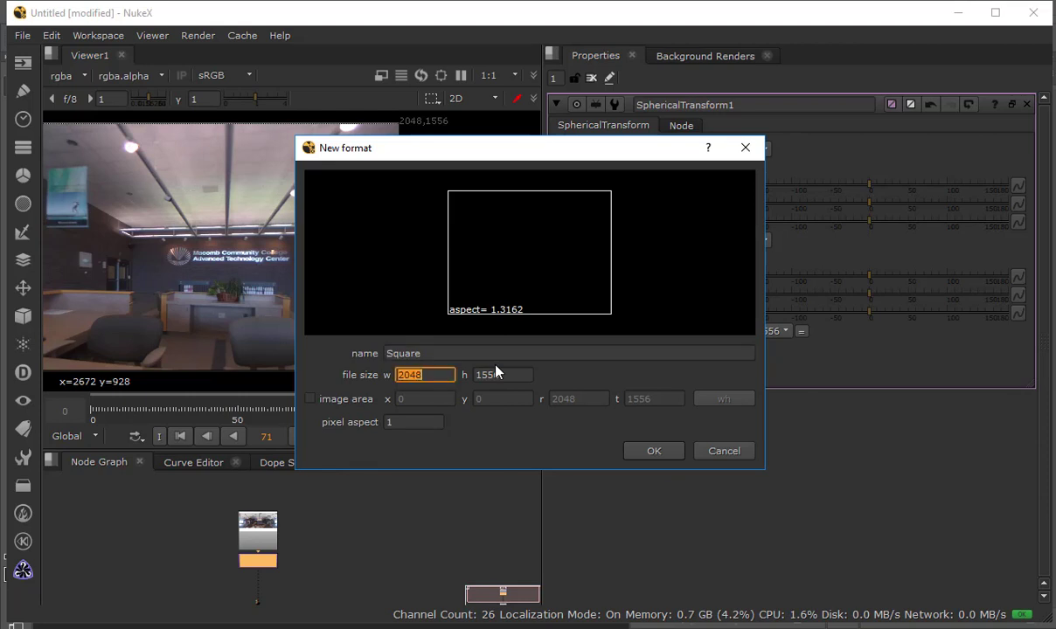
{"action": "left_click", "coordinate": [732, 454]}
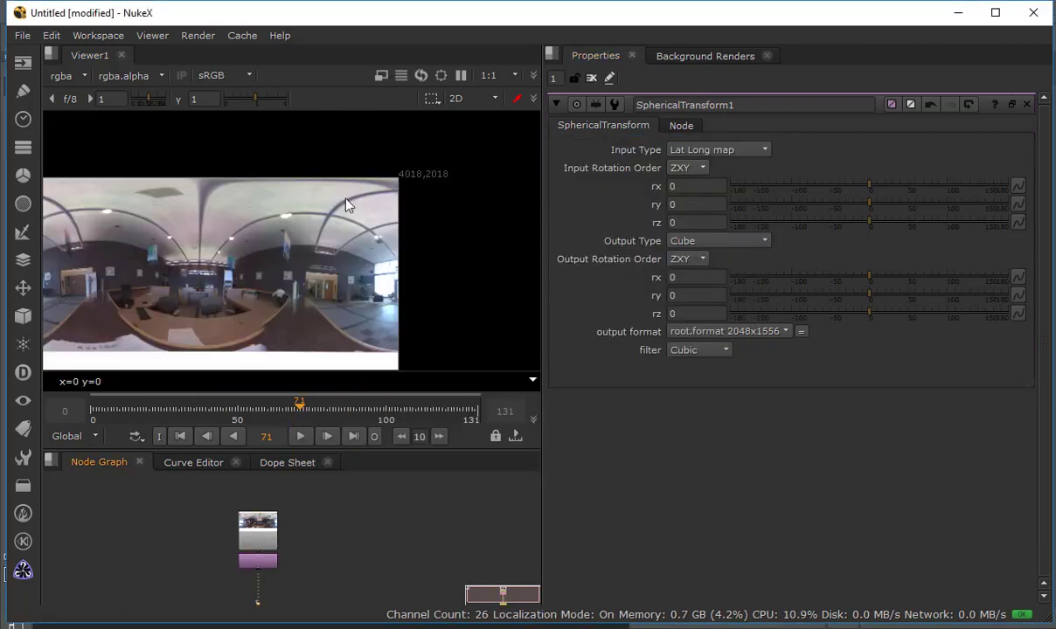
- Create a new output format named Square_2018 for the SphericalTransform, with width 2018 and height 2018
{"action": "left_click", "coordinate": [259, 563]}
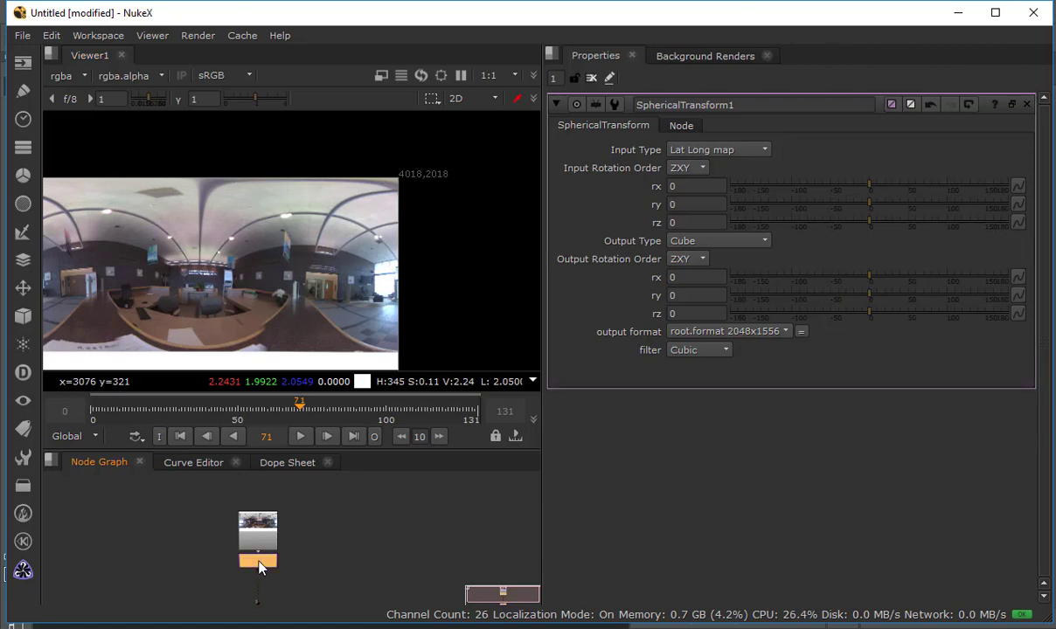
{"action": "left_click", "coordinate": [757, 331]}
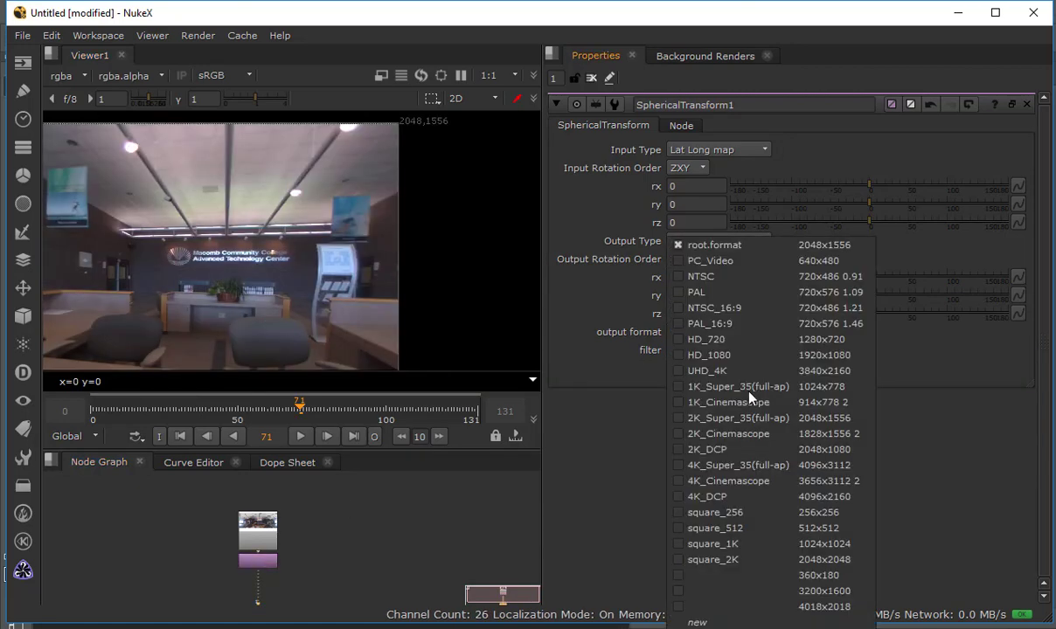
{"action": "left_click", "coordinate": [697, 622]}
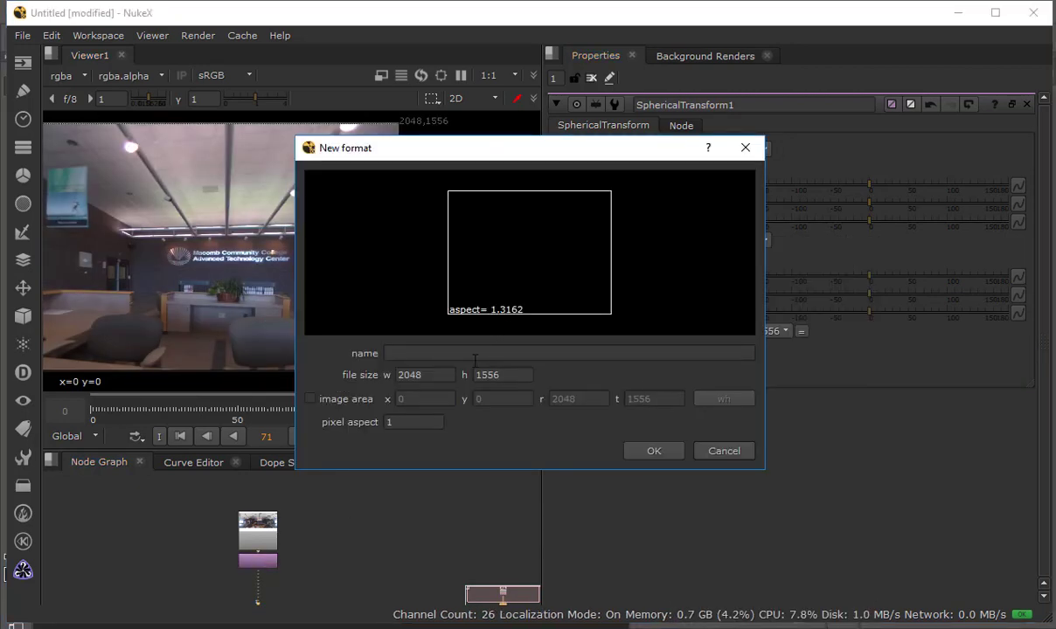
{"action": "left_click", "coordinate": [474, 358]}
{"action": "type", "text": "Square_"}
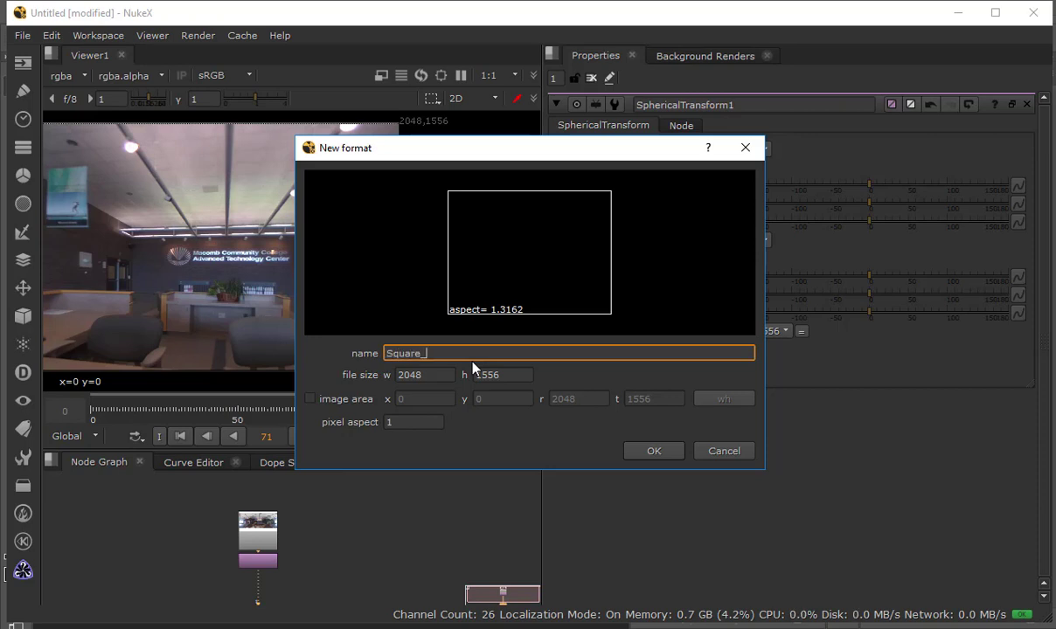
{"action": "type", "text": "2018"}
{"action": "key", "text": "Tab"}
{"action": "type", "text": "2018"}
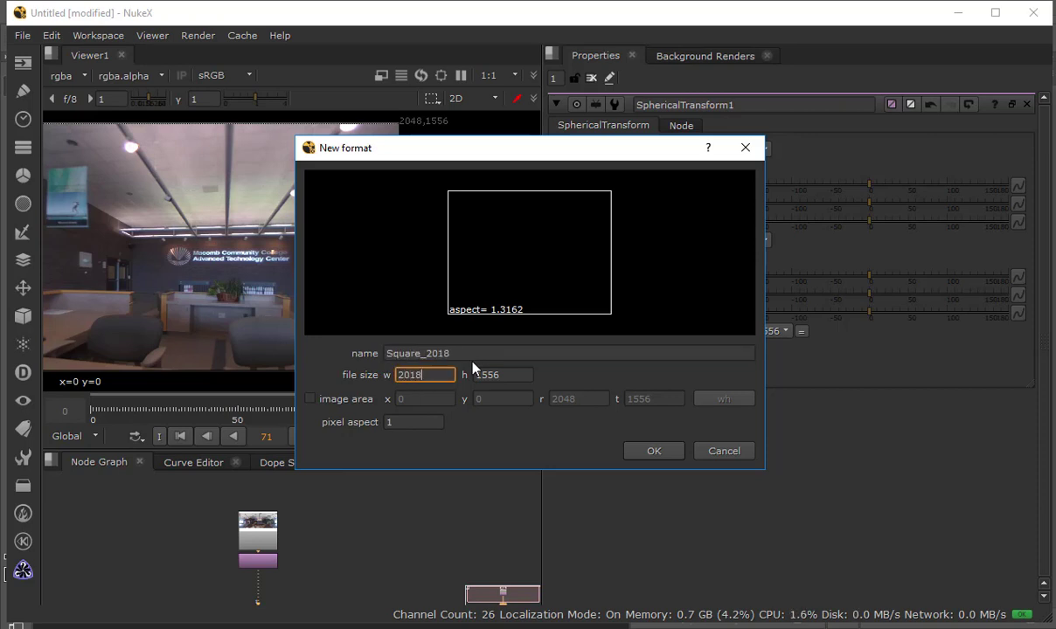
{"action": "key", "text": "Tab"}
{"action": "type", "text": "20"}
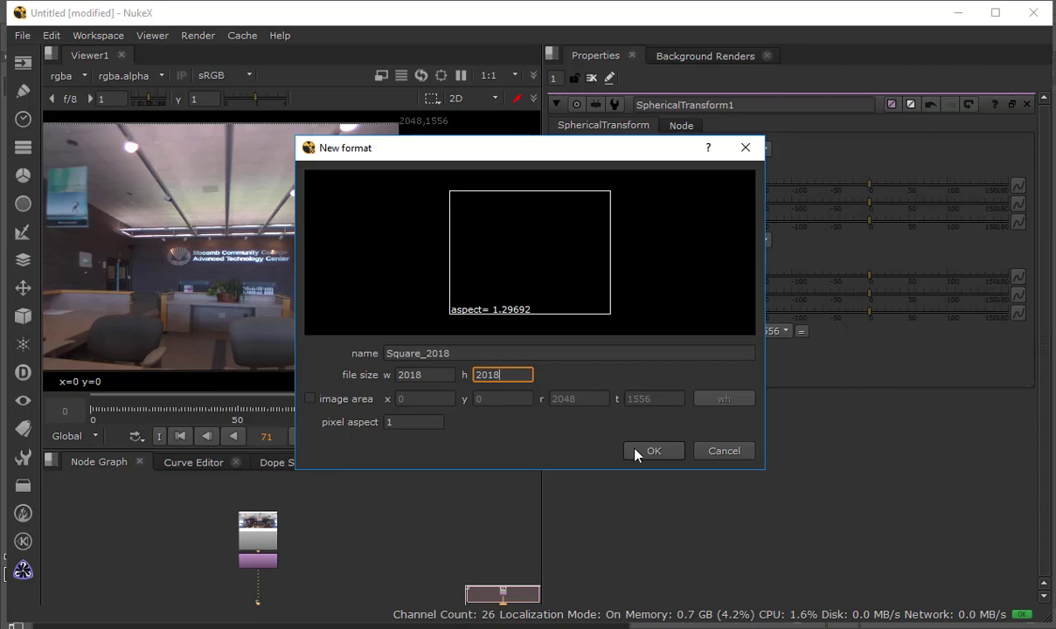
{"action": "left_click", "coordinate": [647, 455]}
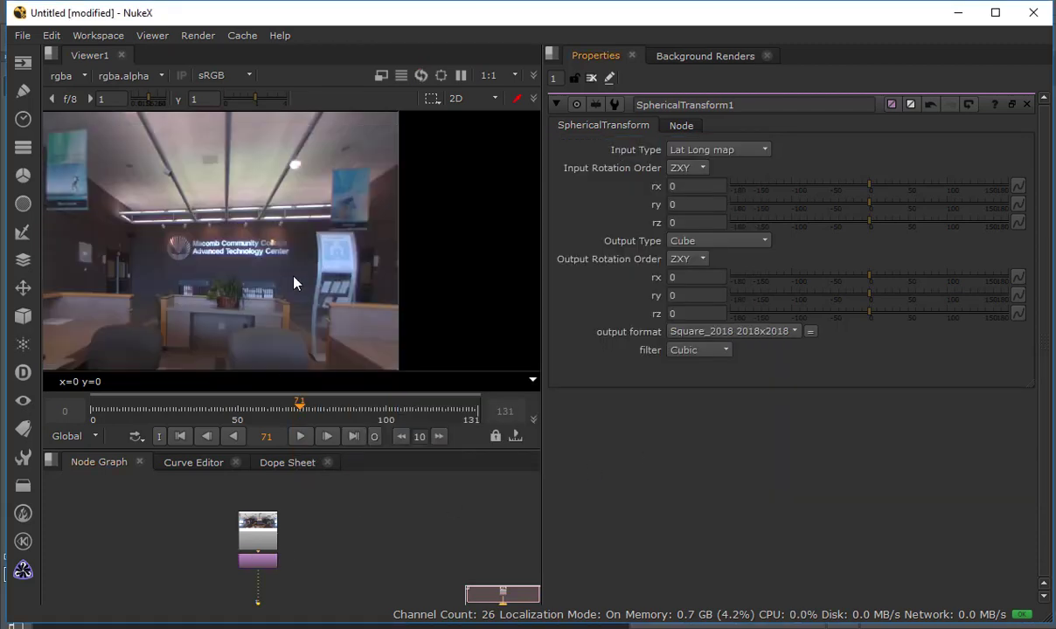
- Separate the SphericalTransform1 node from Read1, placing it below and to the left of it in the node graph
{"action": "left_click_drag", "start_coordinate": [331, 275], "coordinate": [375, 271]}
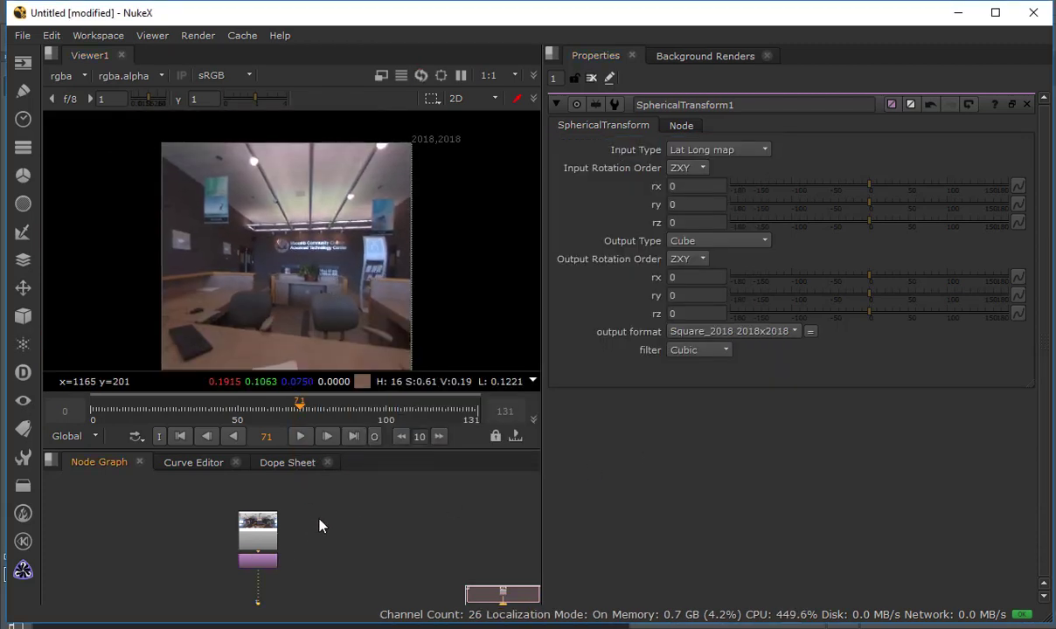
{"action": "left_click_drag", "start_coordinate": [319, 538], "coordinate": [330, 519]}
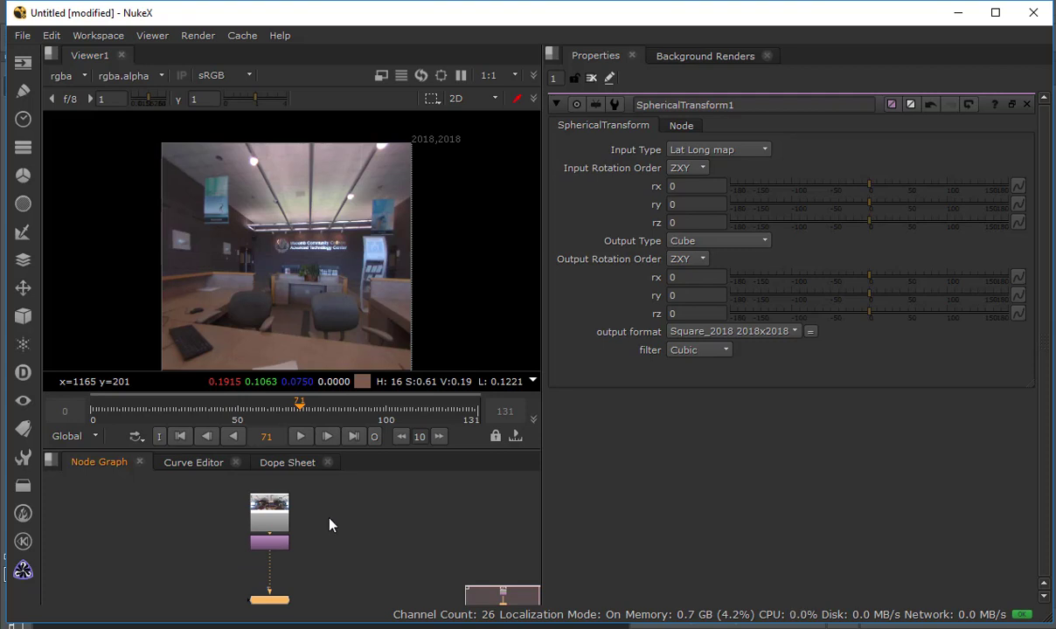
{"action": "scroll", "coordinate": [271, 546], "scroll_direction": "up", "scroll_amount": 3}
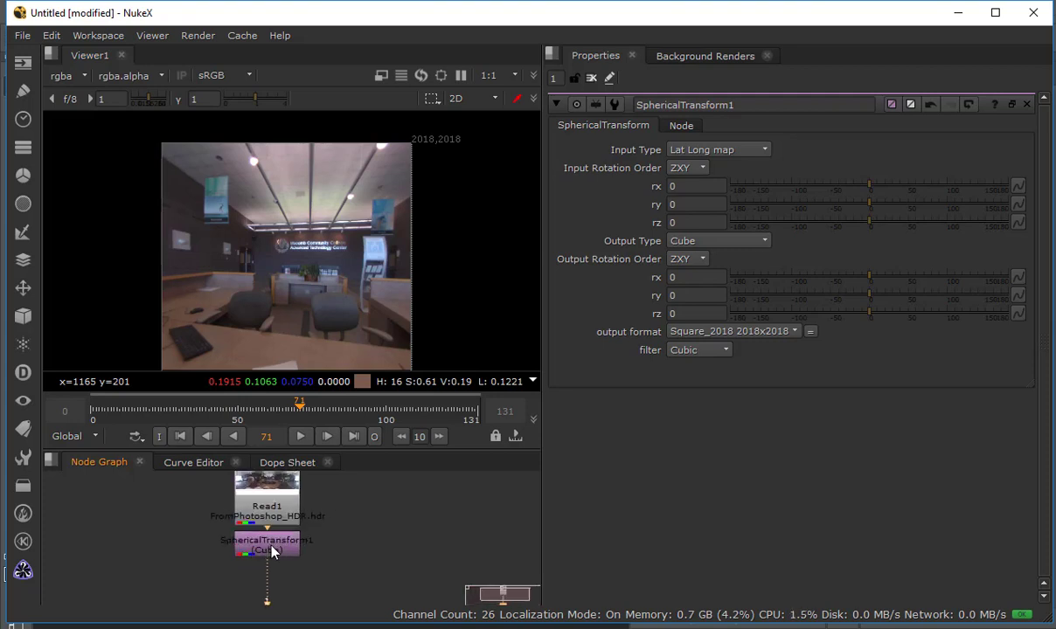
{"action": "left_click_drag", "start_coordinate": [271, 555], "coordinate": [125, 575]}
{"action": "left_click_drag", "start_coordinate": [273, 515], "coordinate": [274, 487]}
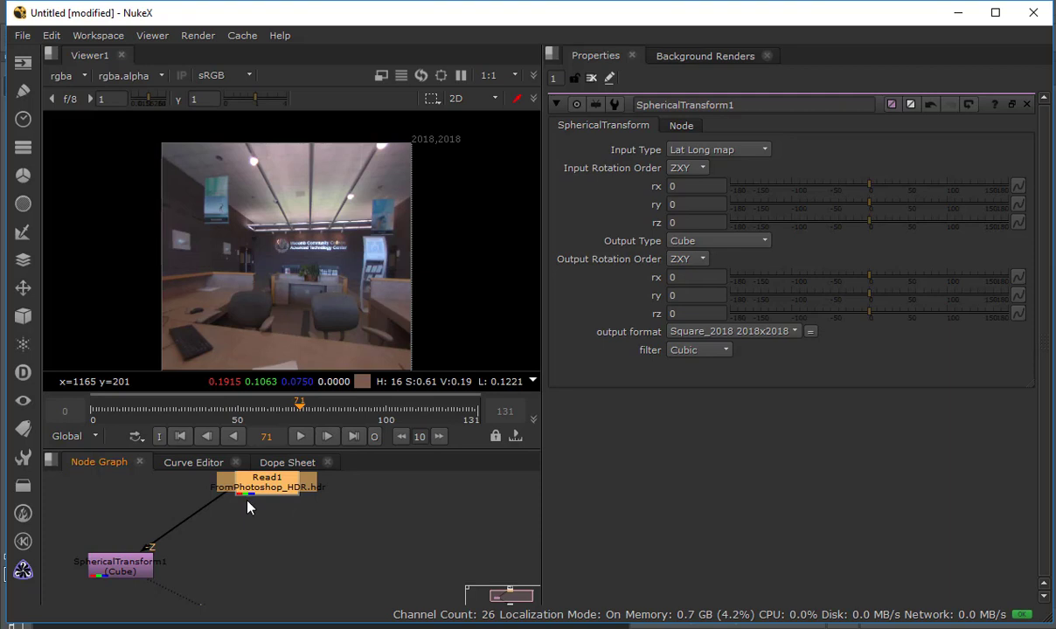
{"action": "left_click", "coordinate": [169, 569]}
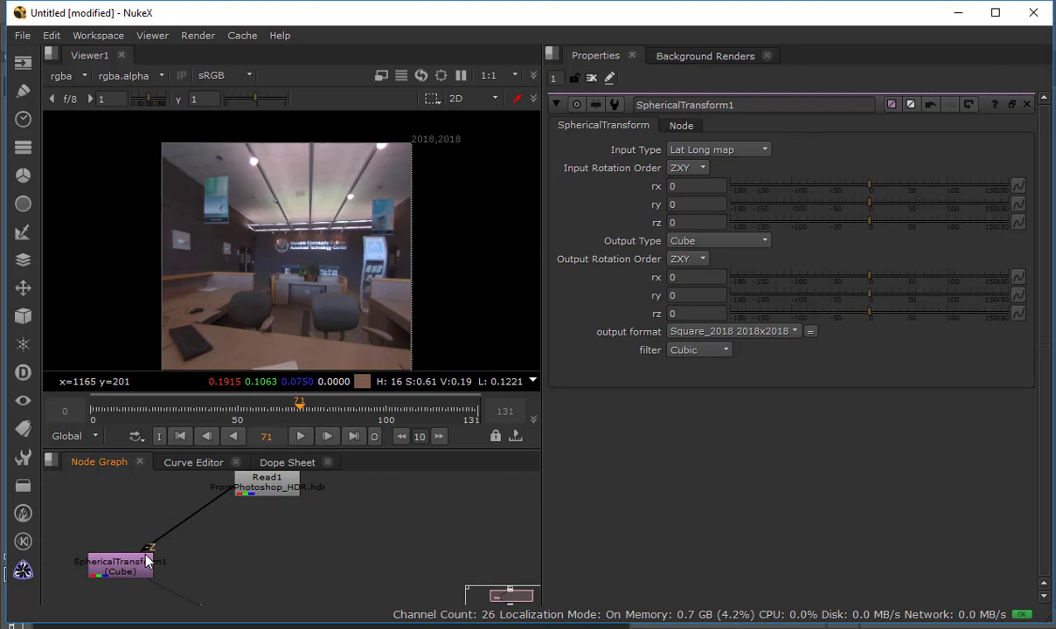
{"action": "left_click_drag", "start_coordinate": [127, 574], "coordinate": [103, 574]}
- Duplicate the SphericalTransform1 node beside the original and connect the copy's input to Read1
{"action": "key", "text": "ctrl+c"}
{"action": "left_click", "coordinate": [216, 564]}
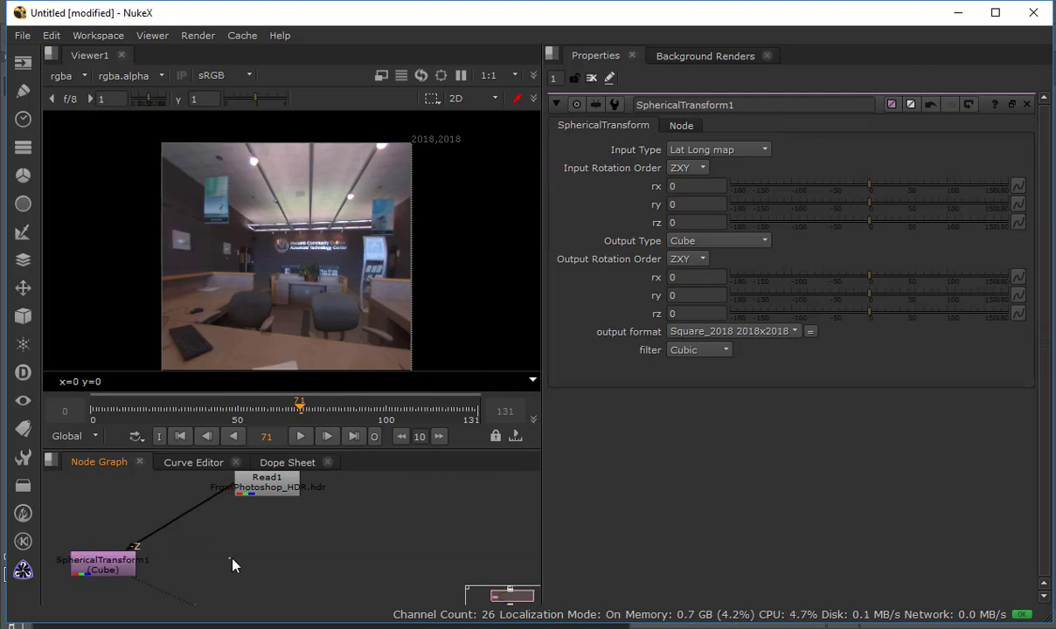
{"action": "key", "text": "ctrl+v"}
{"action": "left_click_drag", "start_coordinate": [219, 539], "coordinate": [258, 483]}
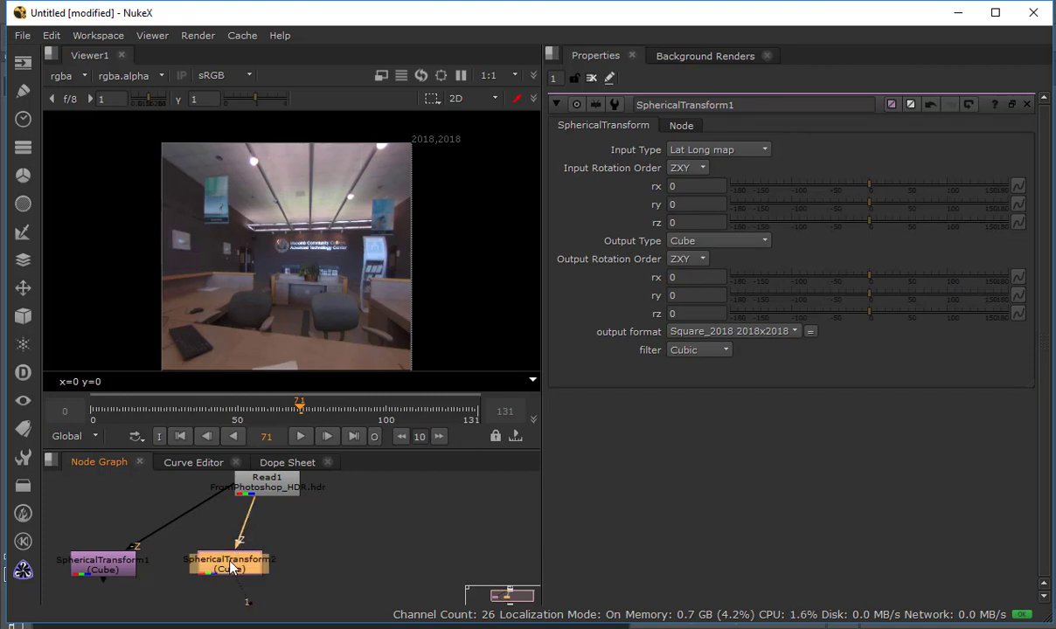
- Set the input ry of SphericalTransform2 to 90 and compare its view with that of SphericalTransform1
{"action": "double_click", "coordinate": [230, 564]}
{"action": "left_click", "coordinate": [699, 205]}
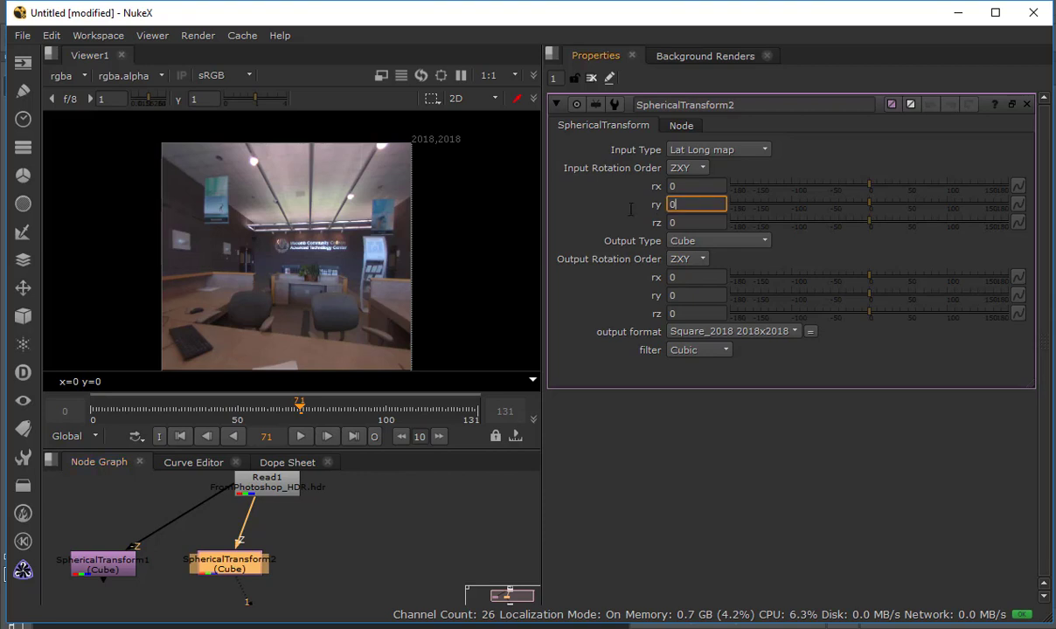
{"action": "type", "text": "90"}
{"action": "key", "text": "Return"}
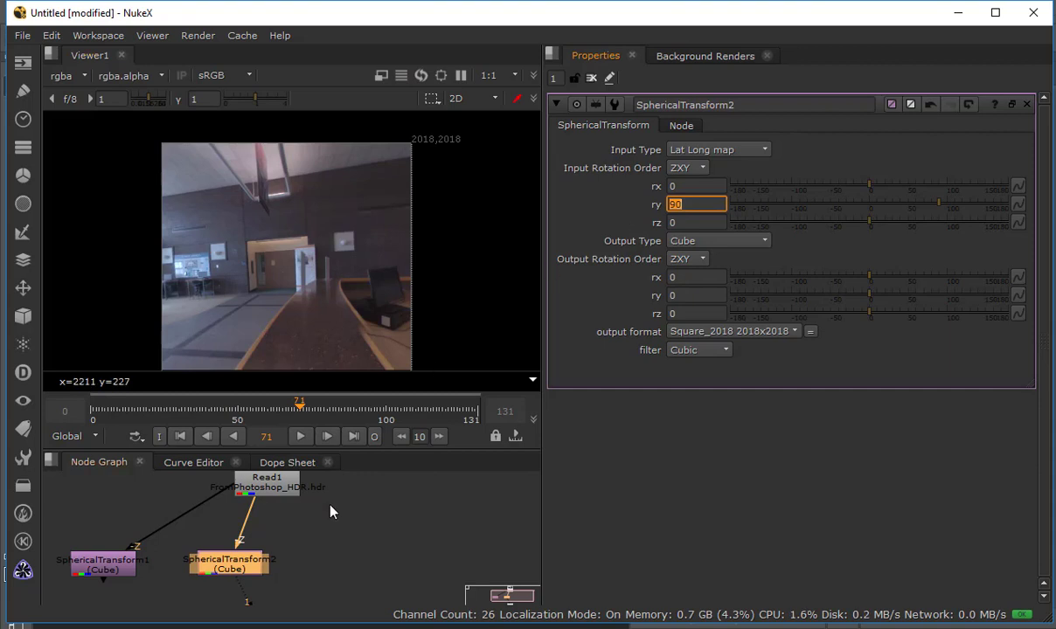
{"action": "left_click", "coordinate": [106, 564]}
{"action": "key", "text": "1"}
{"action": "left_click", "coordinate": [225, 566]}
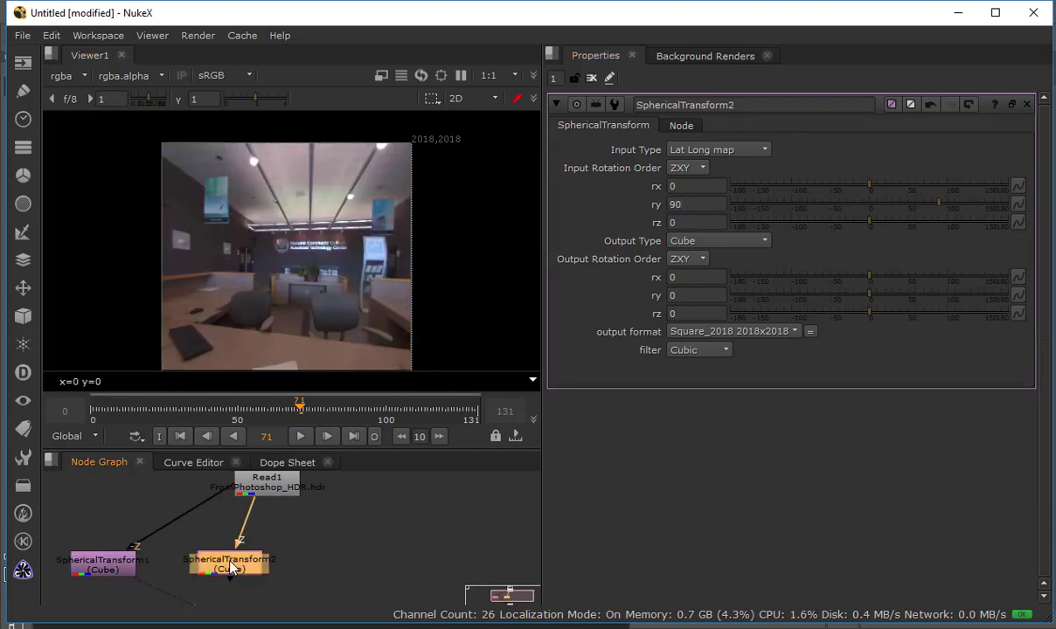
{"action": "key", "text": "1"}
- Duplicate SphericalTransform2 with its input from Read1, place the copy just right of the original, and view it
{"action": "key", "text": "ctrl+c"}
{"action": "left_click", "coordinate": [355, 521]}
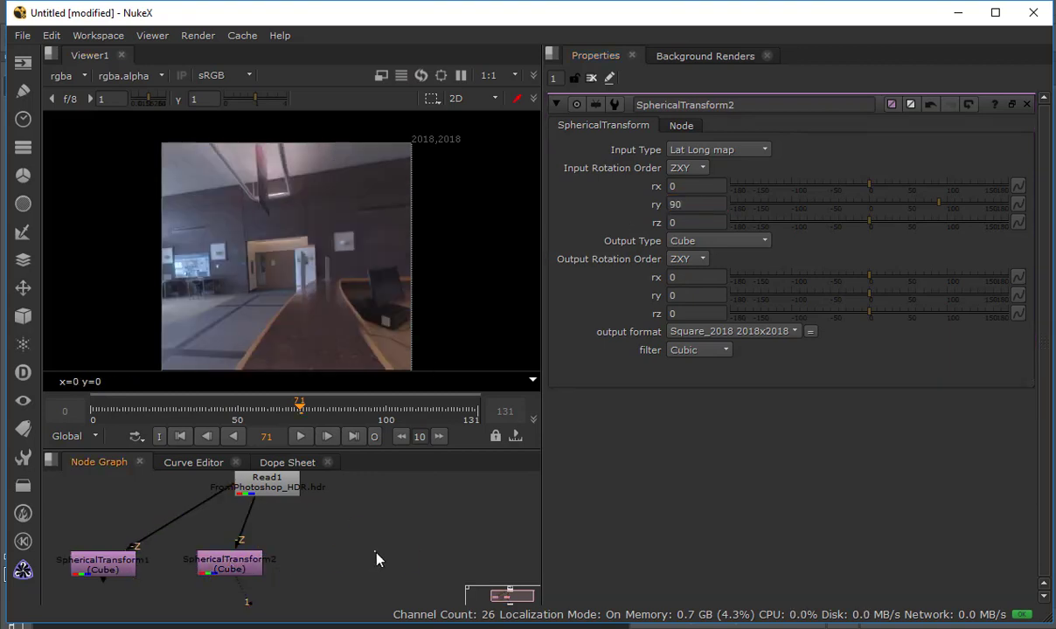
{"action": "key", "text": "ctrl+v"}
{"action": "left_click_drag", "start_coordinate": [368, 564], "coordinate": [325, 569]}
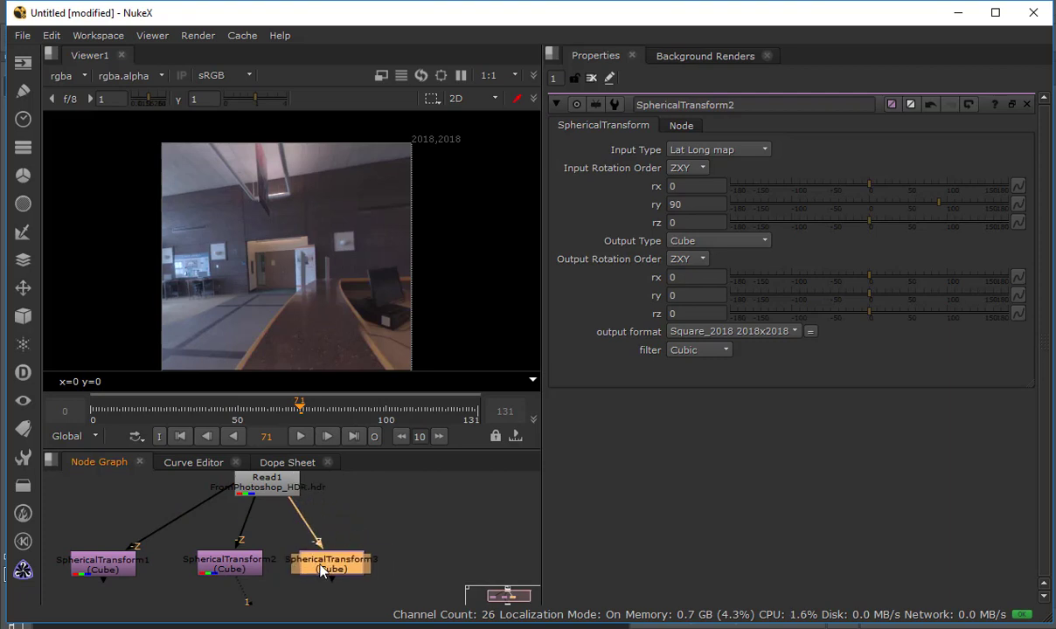
{"action": "key", "text": "1"}
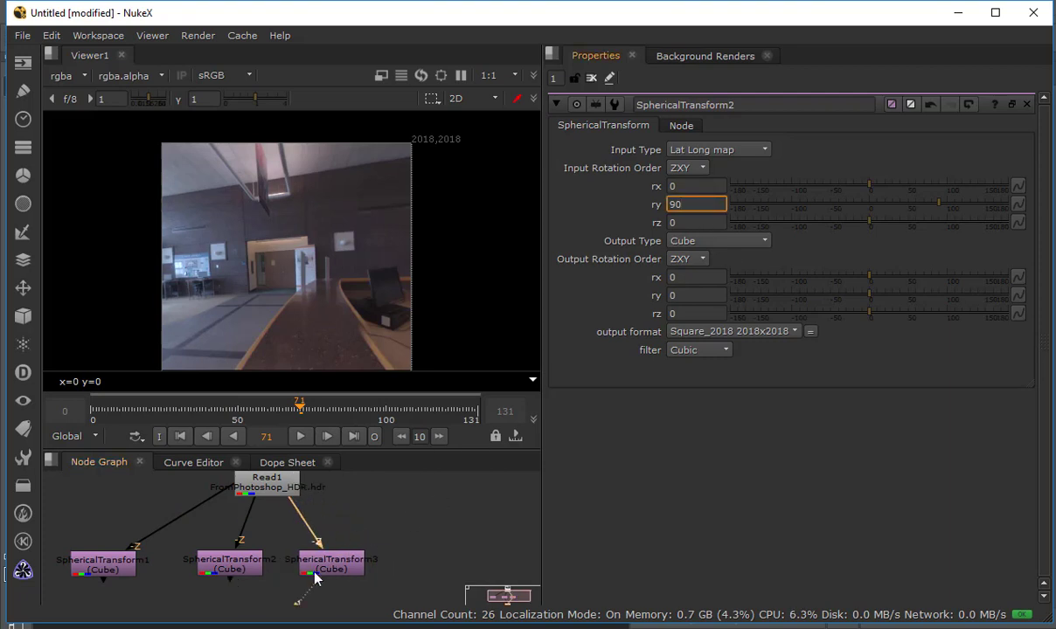
- Set the input ry of SphericalTransform3 to 180
{"action": "double_click", "coordinate": [346, 568]}
{"action": "left_click", "coordinate": [695, 203]}
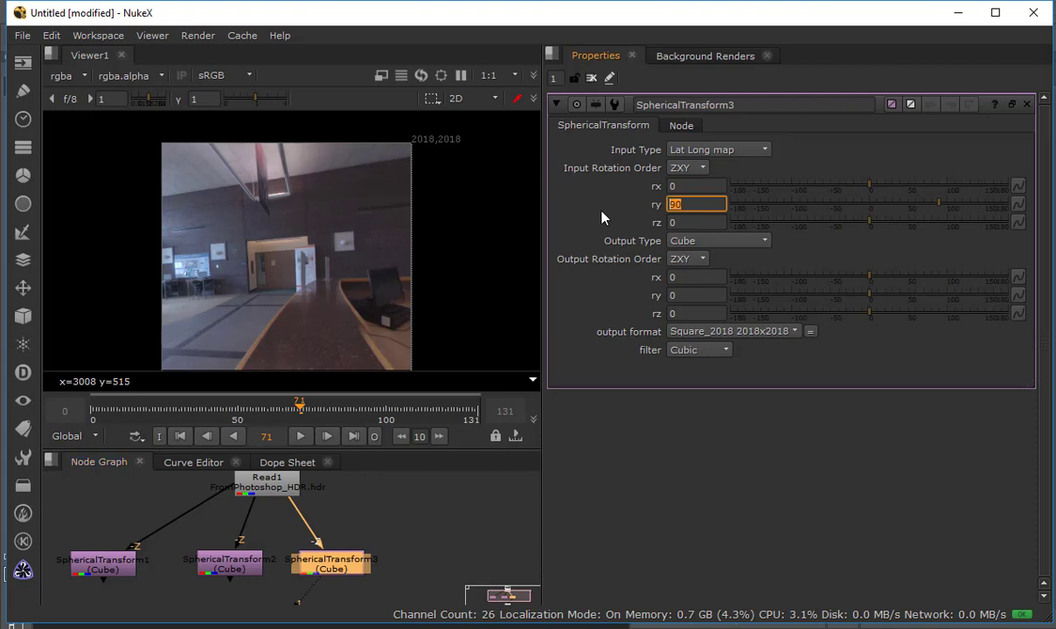
{"action": "type", "text": "180"}
{"action": "key", "text": "Return"}
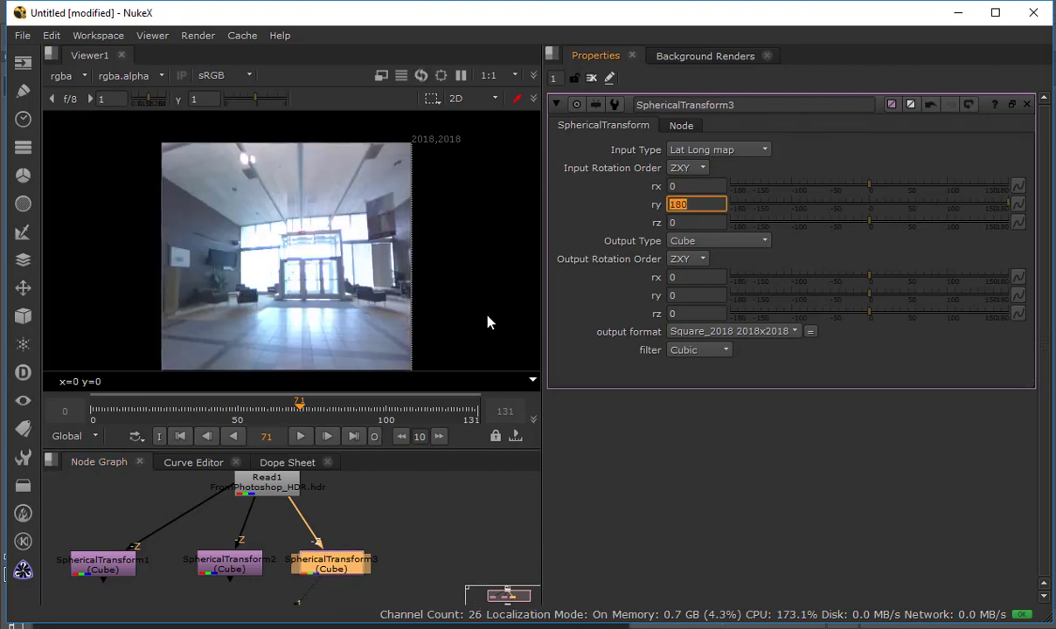
- Duplicate SphericalTransform3 to its right with the copy's input connected to Read1
{"action": "left_click", "coordinate": [396, 547]}
{"action": "left_click", "coordinate": [354, 567]}
{"action": "left_click_drag", "start_coordinate": [452, 535], "coordinate": [147, 504]}
{"action": "left_click", "coordinate": [303, 557]}
{"action": "key", "text": "ctrl+v"}
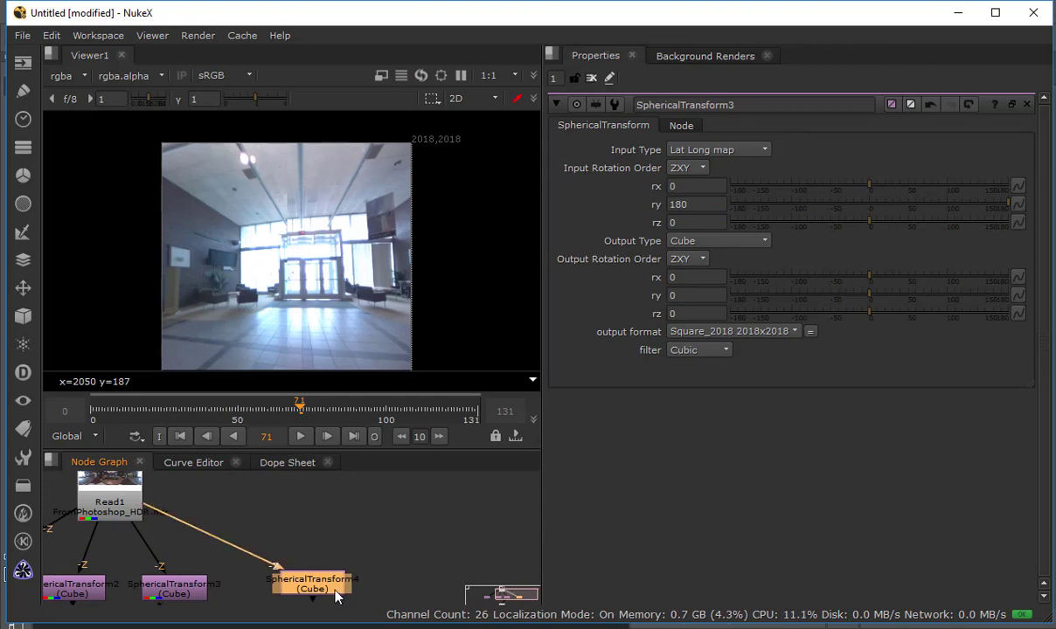
- Set the input ry of SphericalTransform4 to 270
{"action": "double_click", "coordinate": [337, 589]}
{"action": "left_click", "coordinate": [696, 205]}
{"action": "type", "text": "2"}
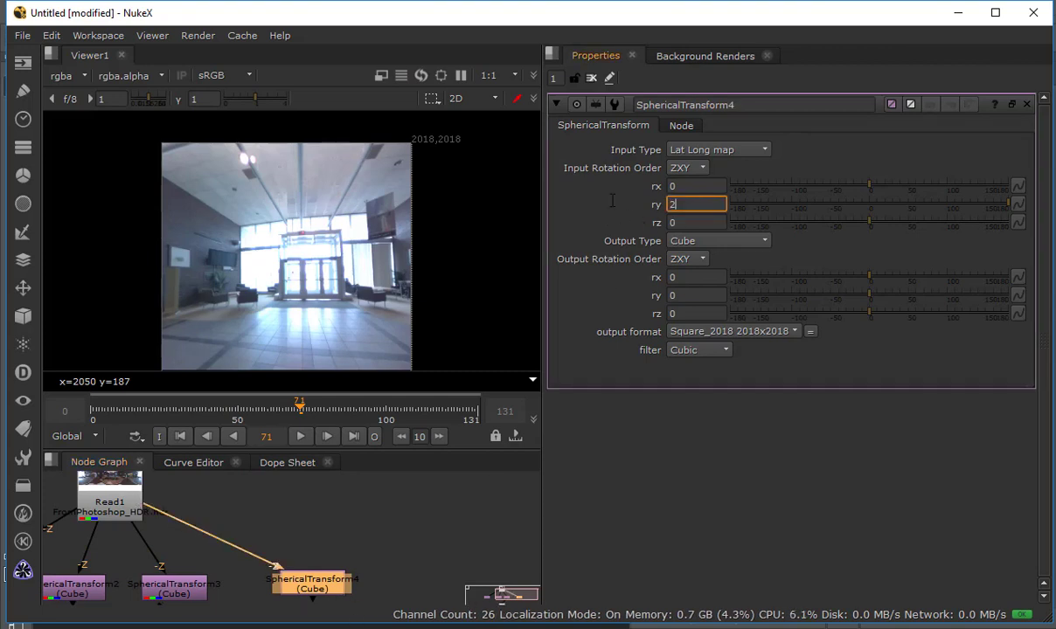
{"action": "type", "text": "70"}
{"action": "left_click_drag", "start_coordinate": [346, 522], "coordinate": [223, 511]}
{"action": "left_click_drag", "start_coordinate": [339, 497], "coordinate": [561, 501]}
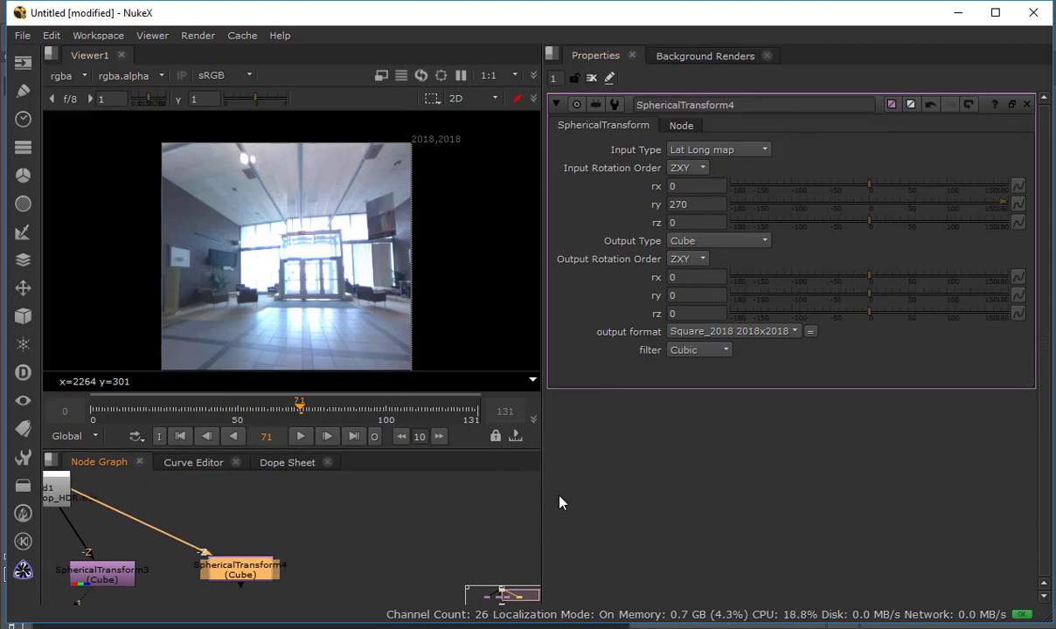
{"action": "left_click_drag", "start_coordinate": [262, 498], "coordinate": [321, 487]}
{"action": "left_click_drag", "start_coordinate": [275, 488], "coordinate": [95, 463]}
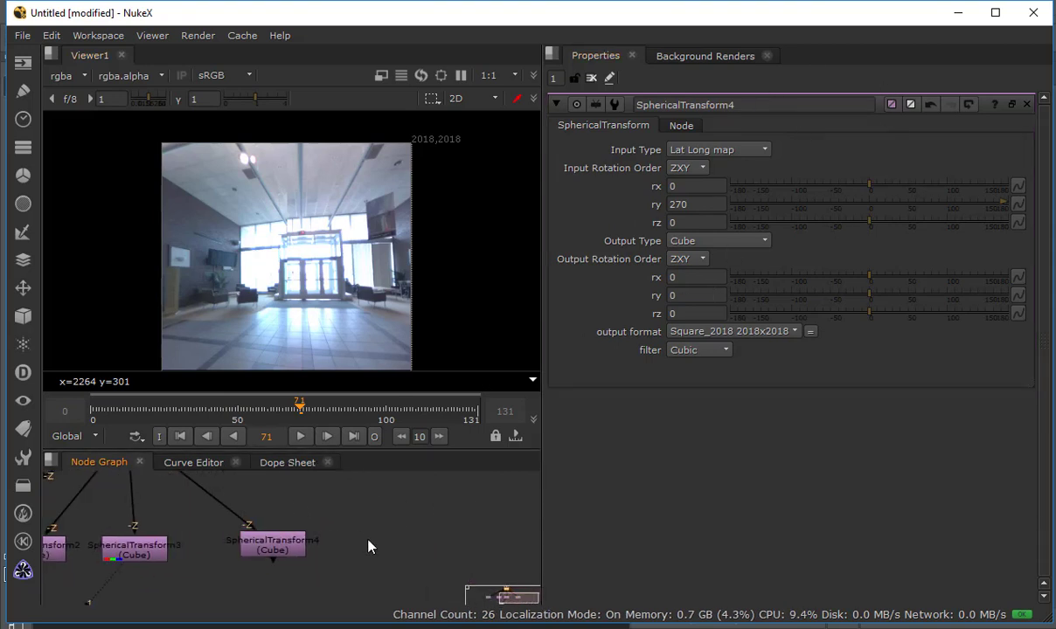
- Paste another SphericalTransform copy to the right of SphericalTransform4 and connect its input to Read1
{"action": "left_click", "coordinate": [367, 541]}
{"action": "key", "text": "ctrl+v"}
{"action": "left_click", "coordinate": [308, 497]}
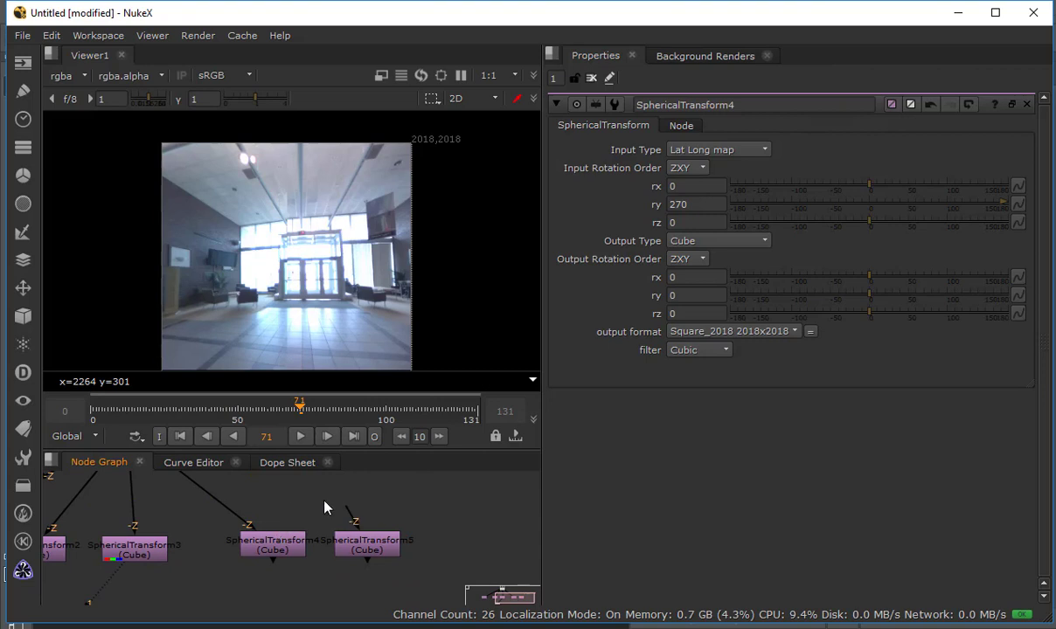
{"action": "left_click_drag", "start_coordinate": [348, 498], "coordinate": [143, 489]}
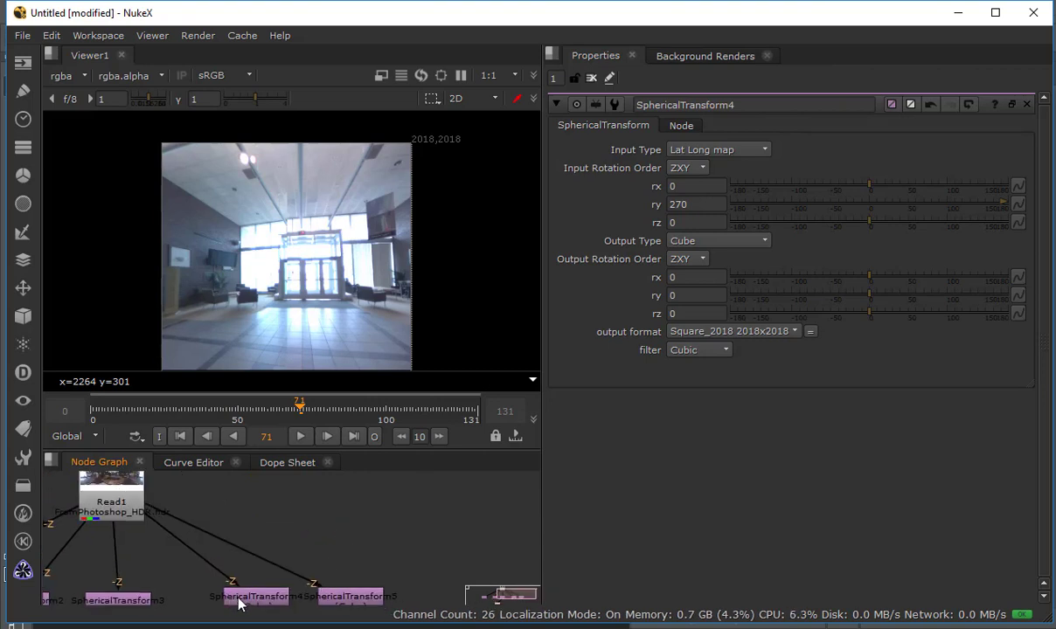
- Move SphericalTransform4 closer to SphericalTransform3 and open the properties of the SphericalTransform5 copy
{"action": "left_click_drag", "start_coordinate": [236, 600], "coordinate": [199, 598]}
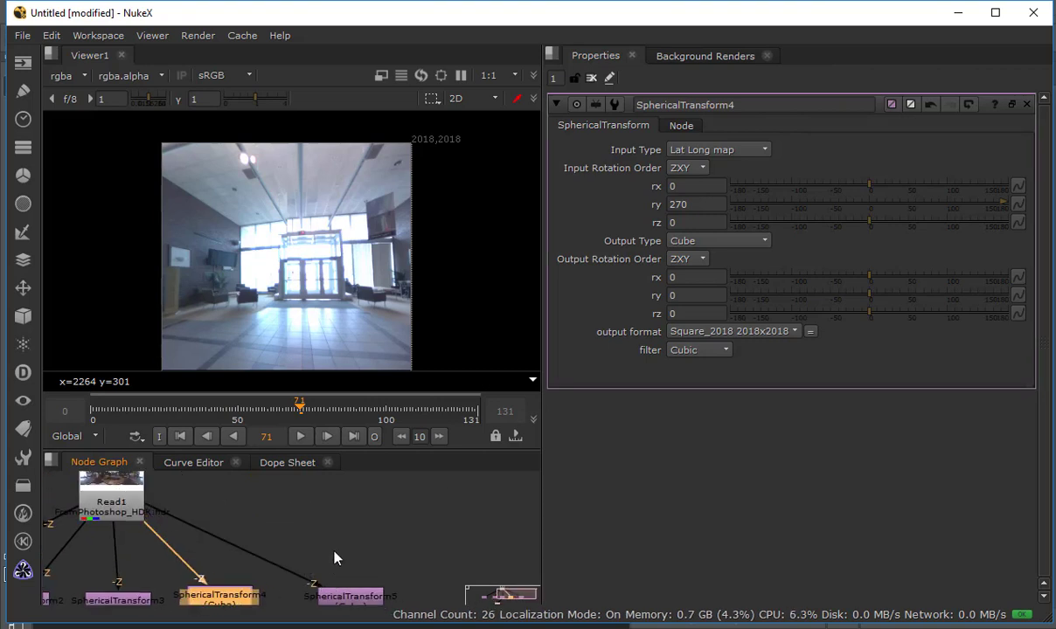
{"action": "left_click_drag", "start_coordinate": [338, 557], "coordinate": [339, 491]}
{"action": "double_click", "coordinate": [341, 494]}
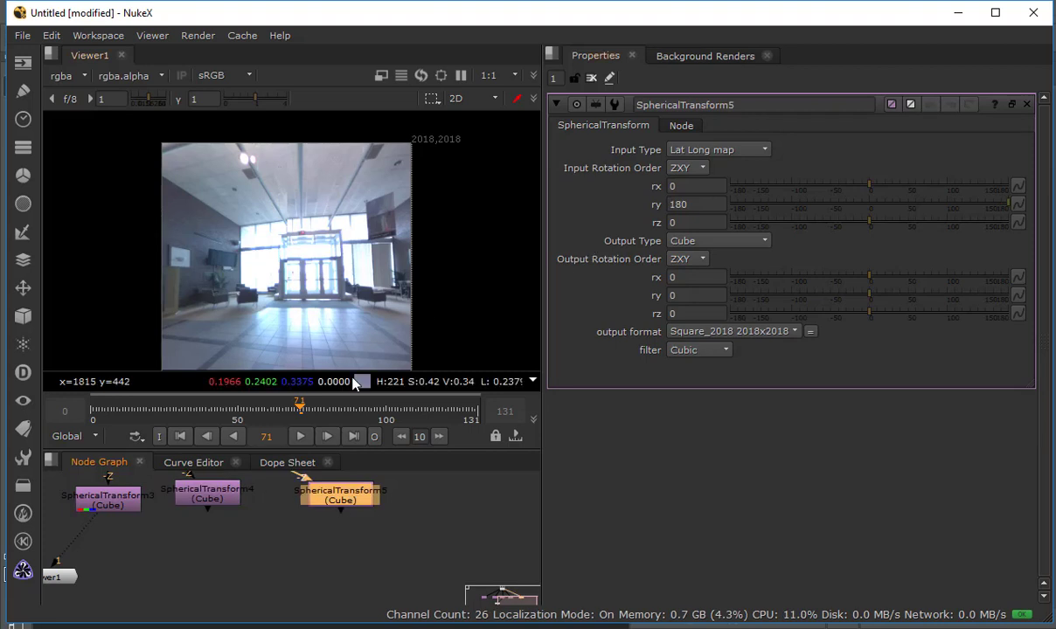
{"action": "left_click_drag", "start_coordinate": [395, 530], "coordinate": [665, 579]}
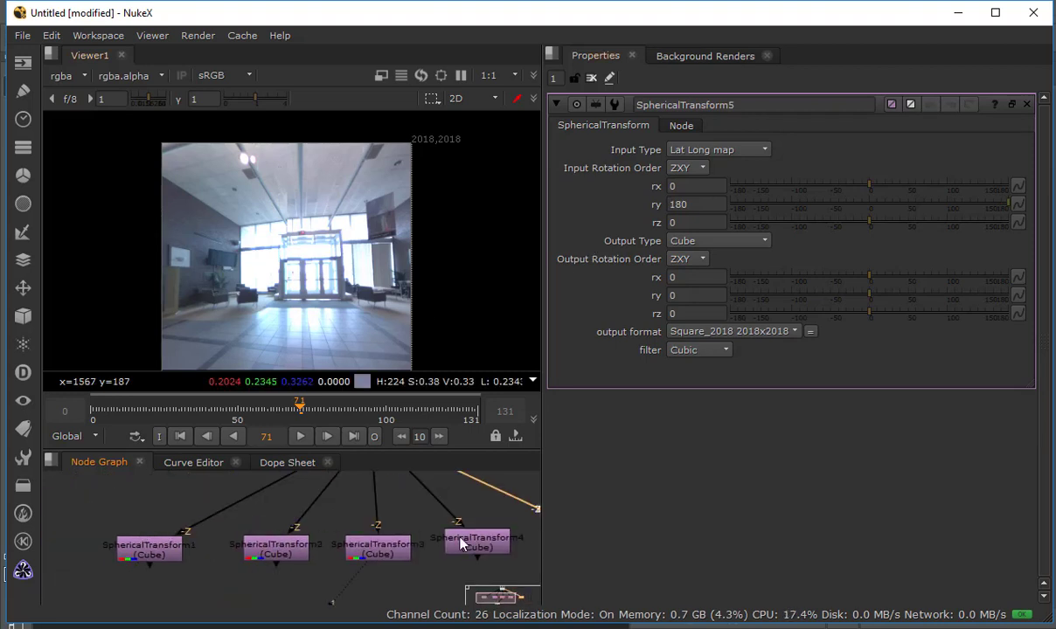
- View the outputs of SphericalTransform1, SphericalTransform2, SphericalTransform3 and SphericalTransform4 one after another
{"action": "left_click", "coordinate": [152, 550]}
{"action": "key", "text": "1"}
{"action": "left_click", "coordinate": [278, 552]}
{"action": "key", "text": "1"}
{"action": "left_click", "coordinate": [393, 549]}
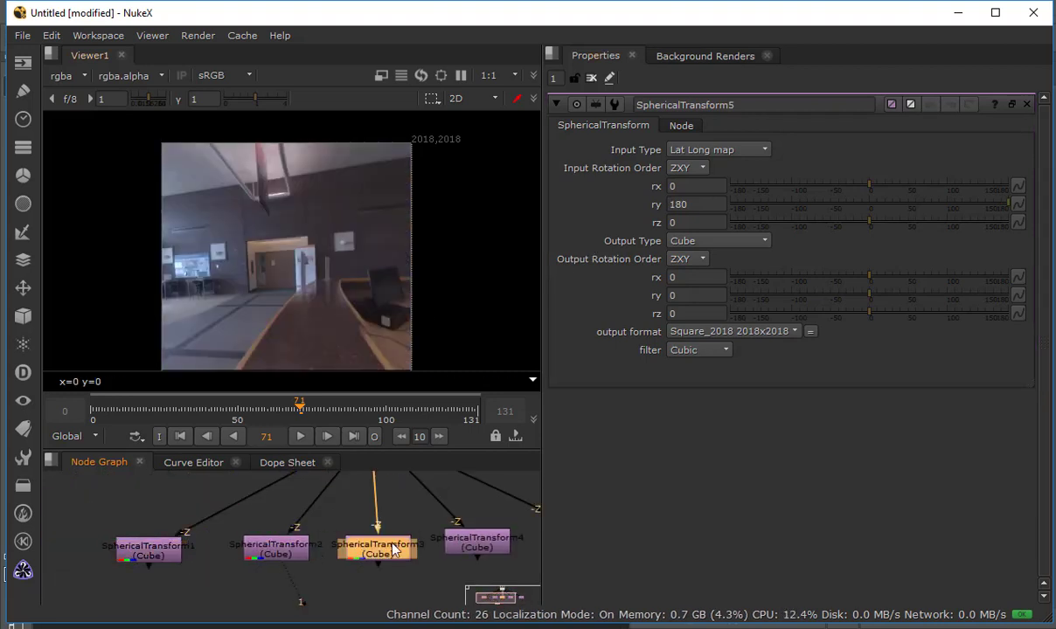
{"action": "key", "text": "1"}
{"action": "left_click", "coordinate": [472, 543]}
{"action": "key", "text": "1"}
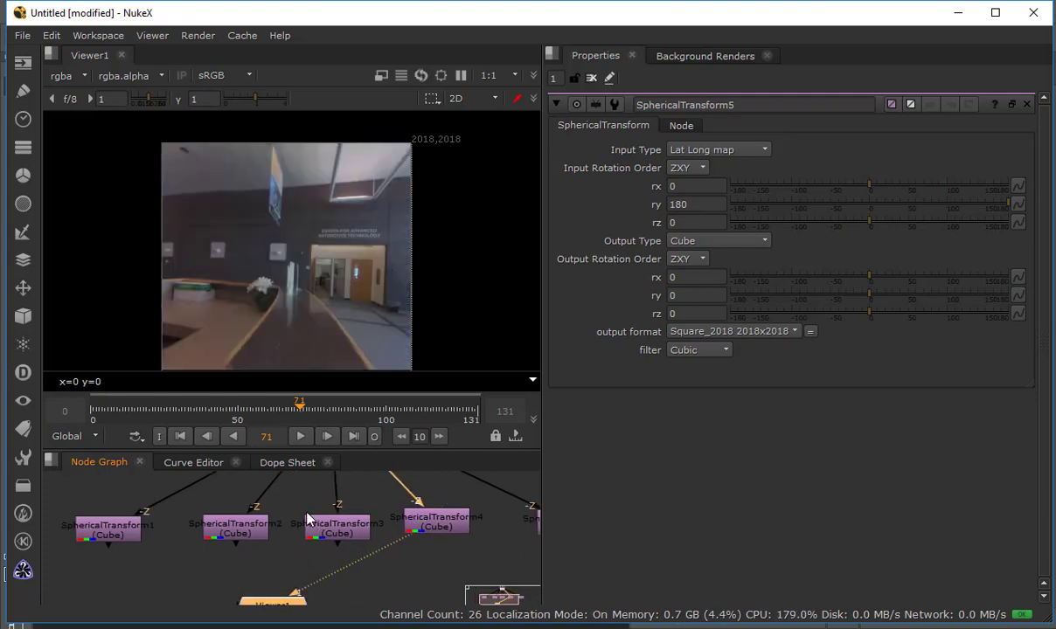
- Delete the extra SphericalTransform5 node
{"action": "left_click_drag", "start_coordinate": [306, 513], "coordinate": [268, 495]}
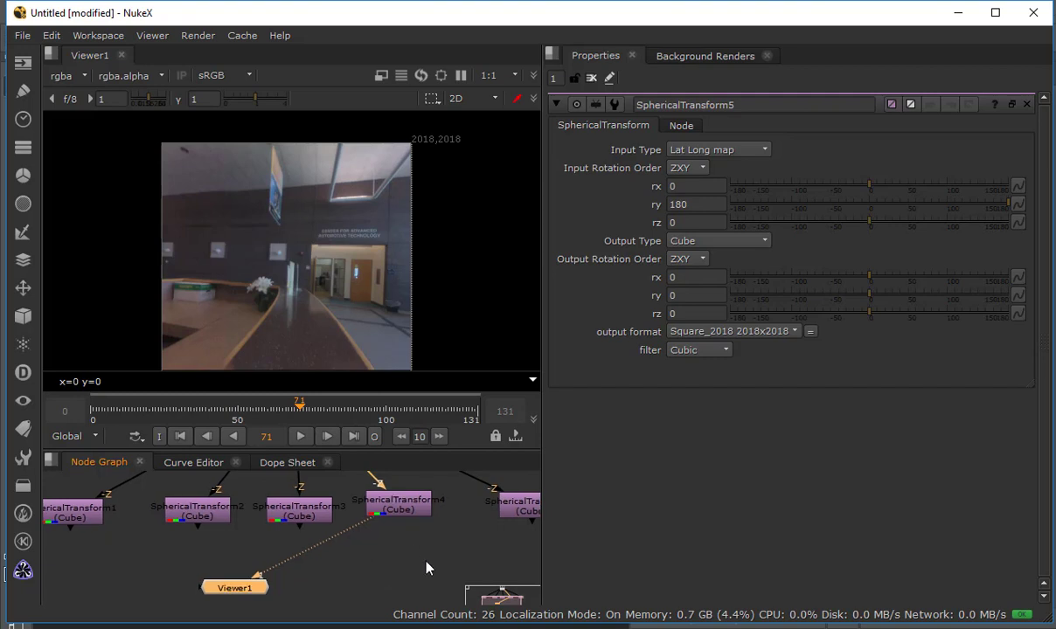
{"action": "left_click", "coordinate": [500, 528]}
{"action": "key", "text": "Delete"}
- Rearrange the node graph with Viewer1 well below the SphericalTransform nodes and Read1 centred above them
{"action": "left_click_drag", "start_coordinate": [185, 577], "coordinate": [325, 542]}
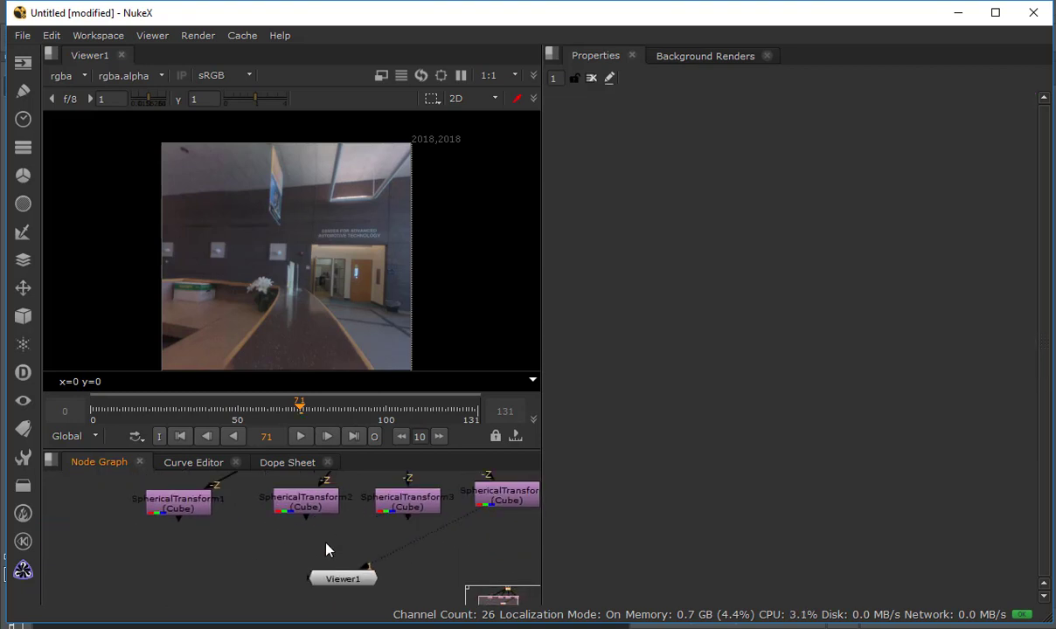
{"action": "key", "text": "space"}
{"action": "left_click_drag", "start_coordinate": [330, 496], "coordinate": [406, 312]}
{"action": "left_click_drag", "start_coordinate": [417, 384], "coordinate": [503, 531]}
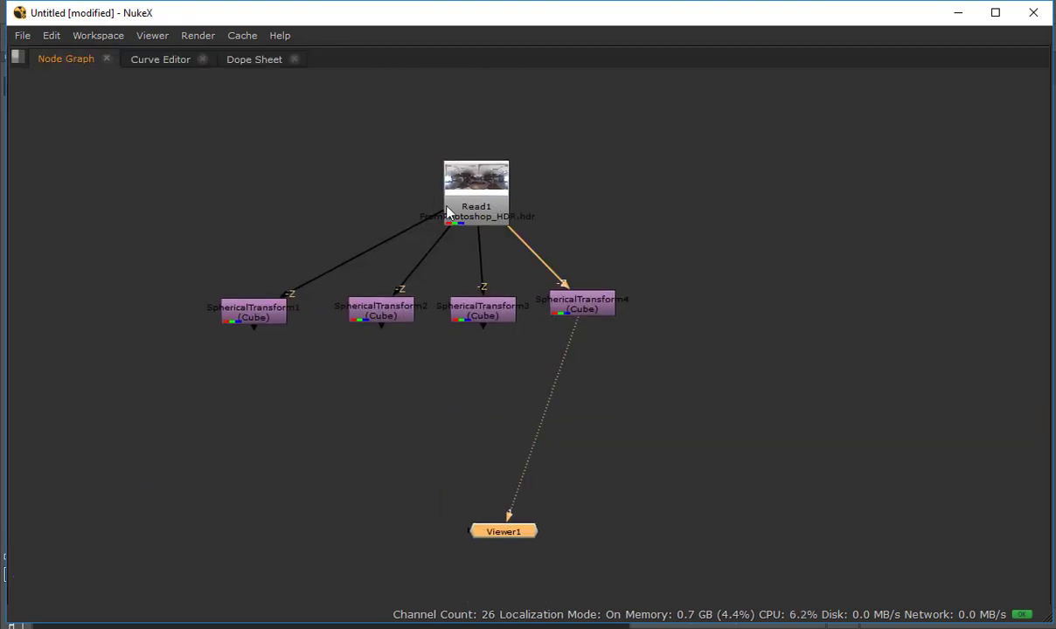
{"action": "left_click_drag", "start_coordinate": [484, 192], "coordinate": [430, 140]}
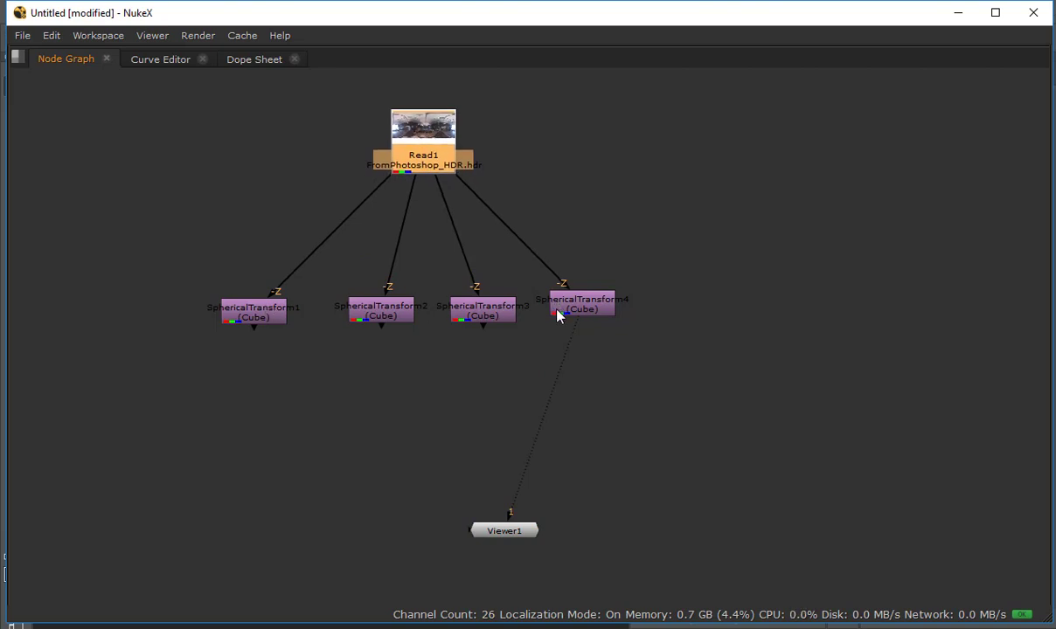
- Add a new unconnected SphericalTransform node below the row of four SphericalTransform nodes
{"action": "left_click", "coordinate": [342, 409]}
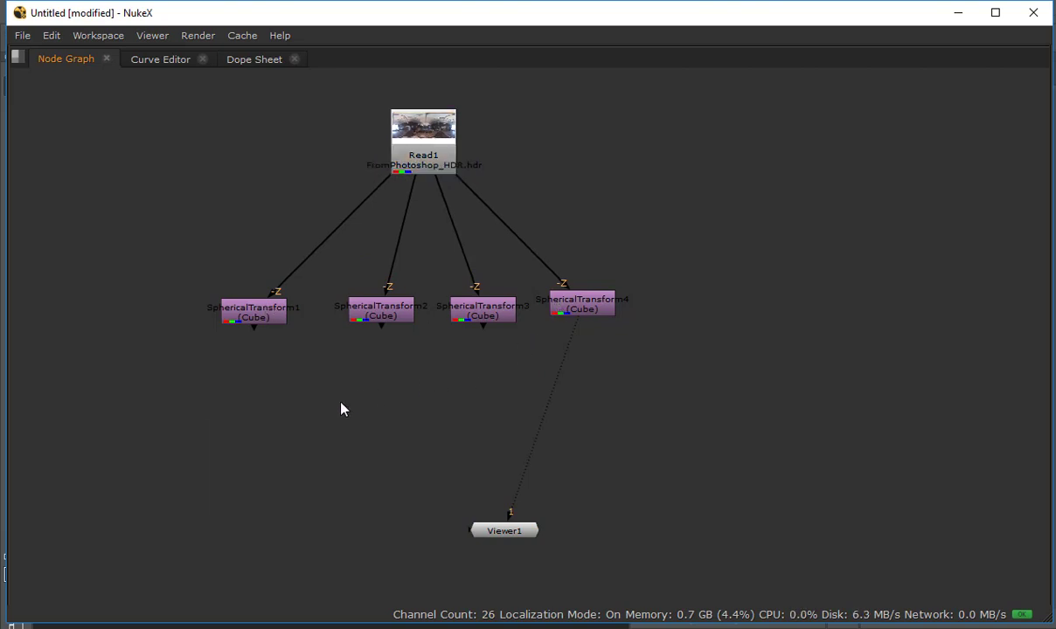
{"action": "key", "text": "Tab"}
{"action": "type", "text": "spher"}
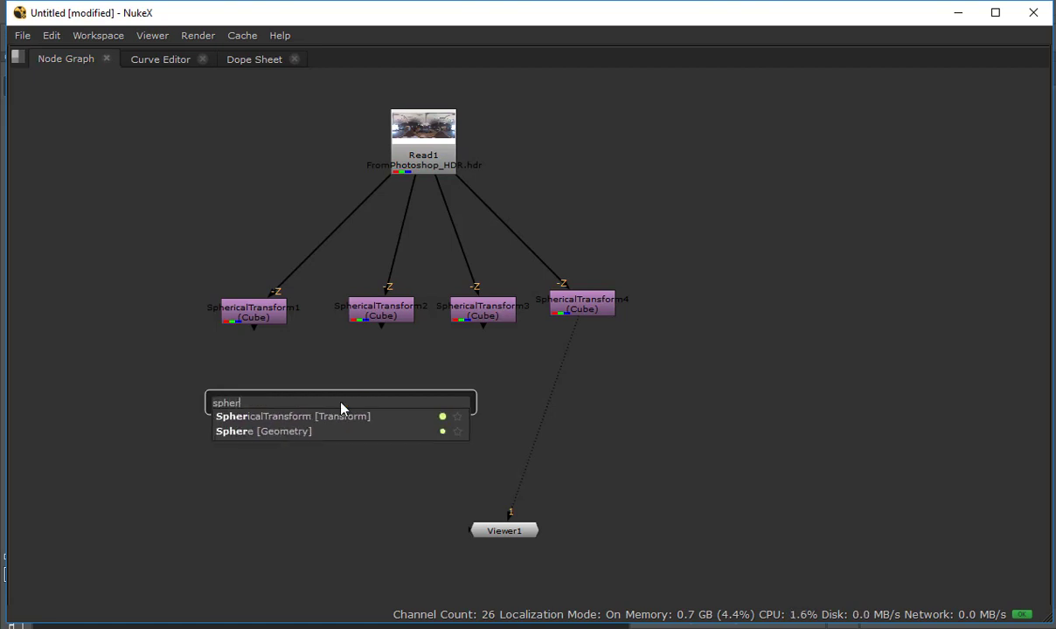
{"action": "key", "text": "Down"}
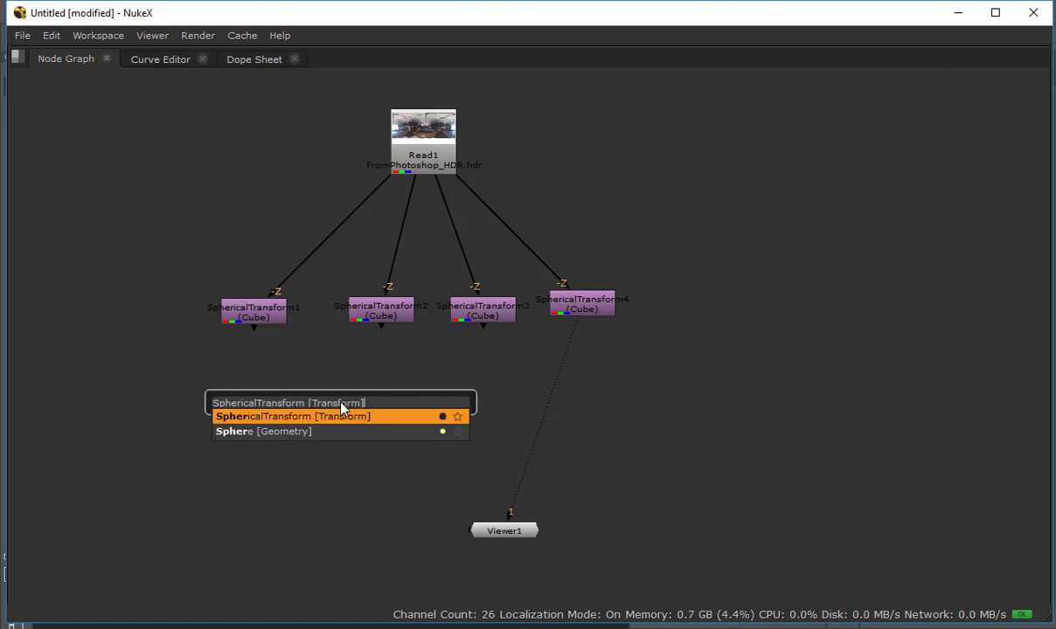
{"action": "key", "text": "Return"}
{"action": "left_click_drag", "start_coordinate": [389, 417], "coordinate": [392, 583]}
{"action": "key", "text": "space"}
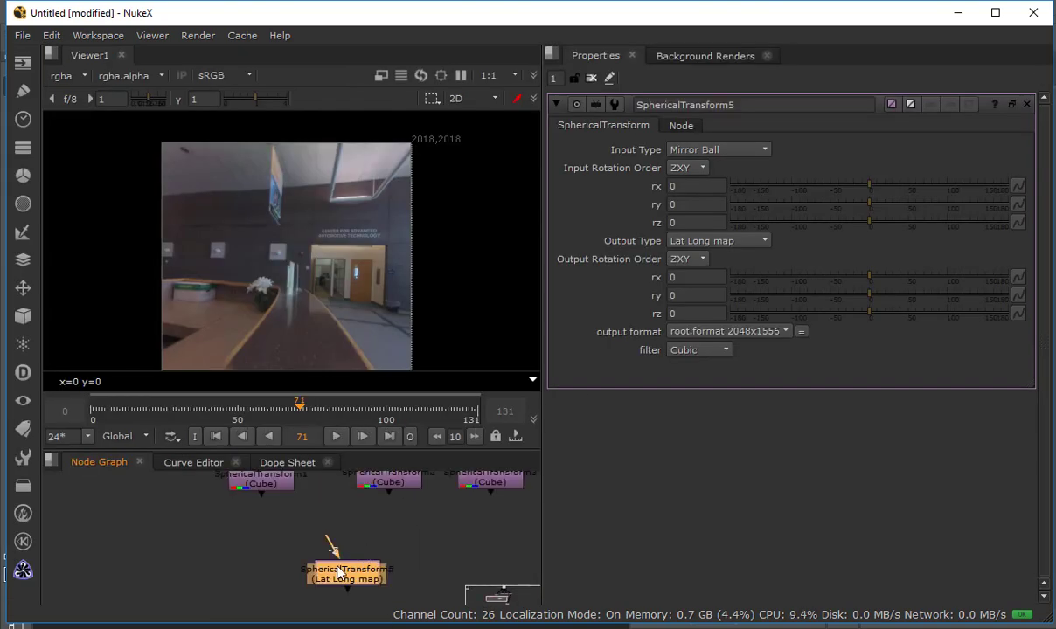
- Set the new SphericalTransform's input type to Cube, keeping Lat Long map as its output type
{"action": "left_click", "coordinate": [712, 149]}
{"action": "left_click", "coordinate": [715, 183]}
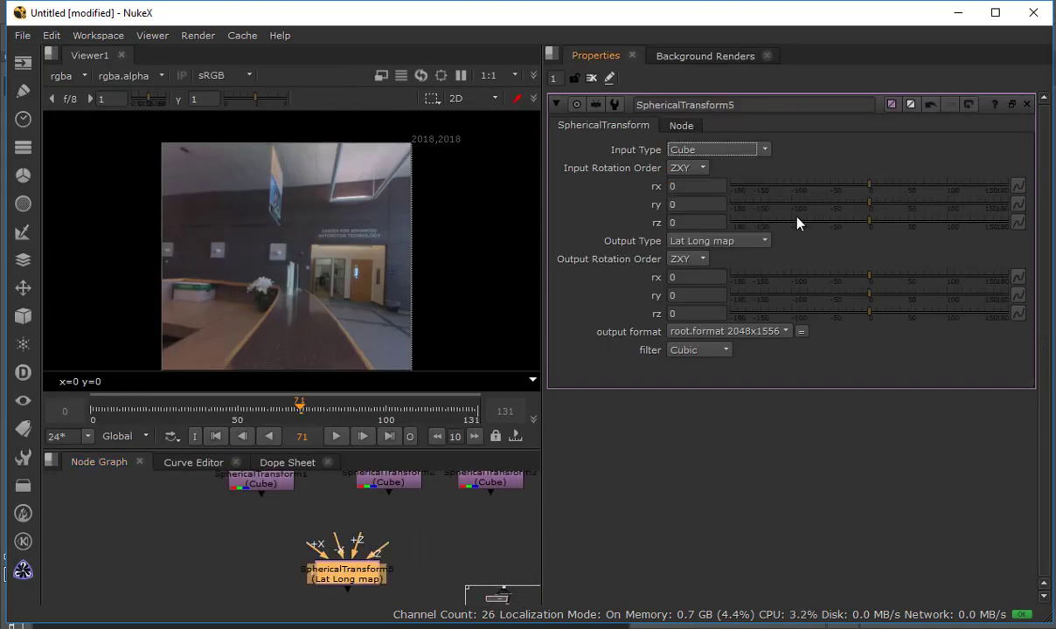
{"action": "left_click", "coordinate": [724, 243]}
{"action": "left_click", "coordinate": [723, 244]}
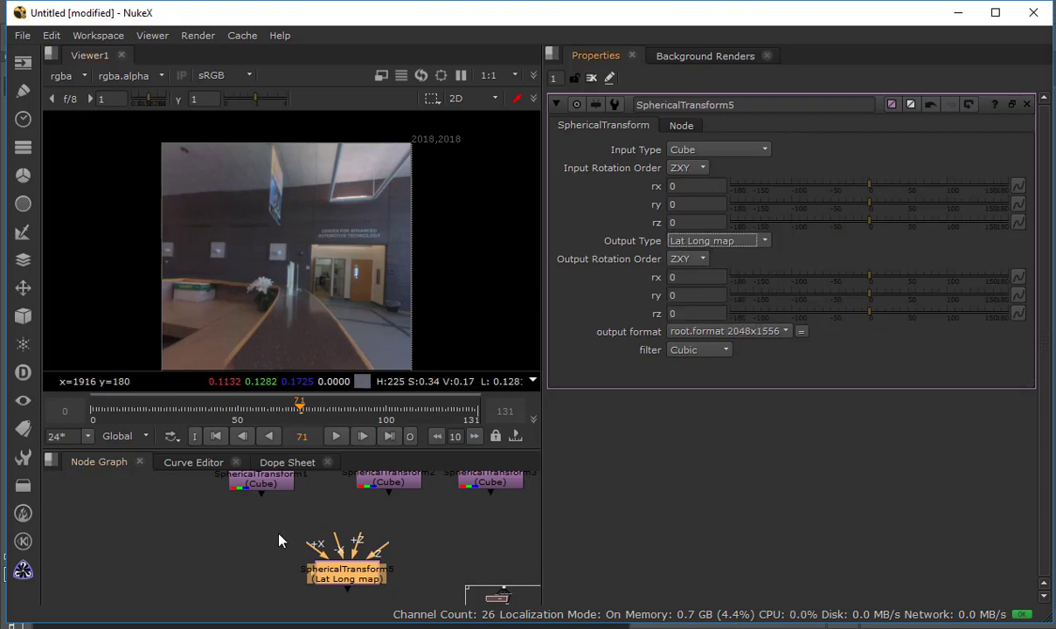
- Examine the axis-labelled cube inputs of SphericalTransform5 and the X and Z axis directions in the 3D view
{"action": "left_click_drag", "start_coordinate": [278, 535], "coordinate": [236, 525]}
{"action": "key", "text": "space"}
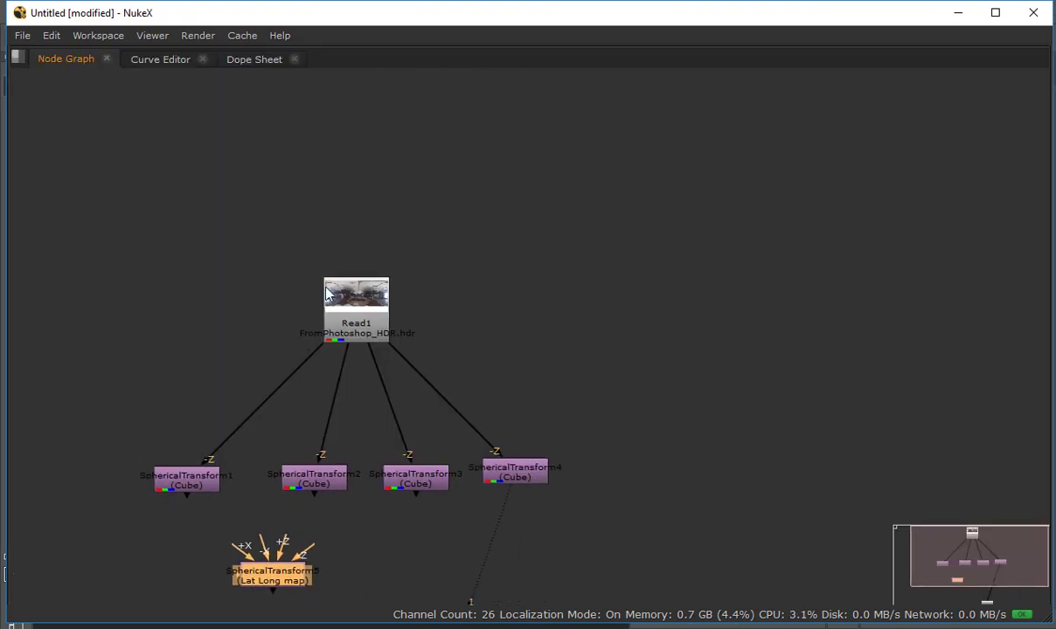
{"action": "scroll", "coordinate": [341, 285], "scroll_direction": "up", "scroll_amount": 4}
{"action": "left_click_drag", "start_coordinate": [375, 325], "coordinate": [455, 210]}
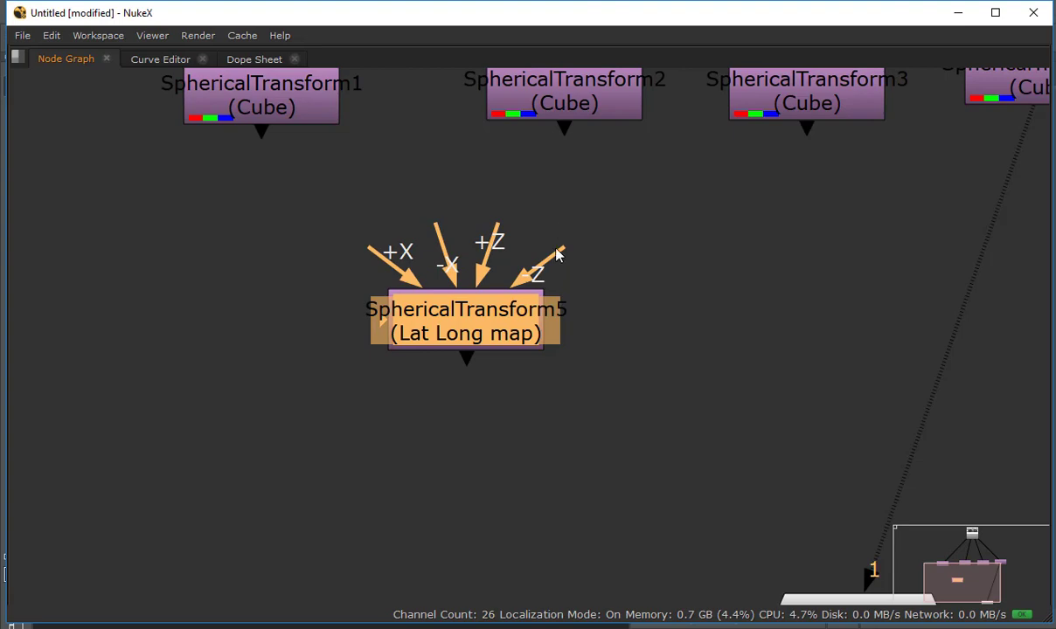
{"action": "scroll", "coordinate": [557, 253], "scroll_direction": "down", "scroll_amount": 2}
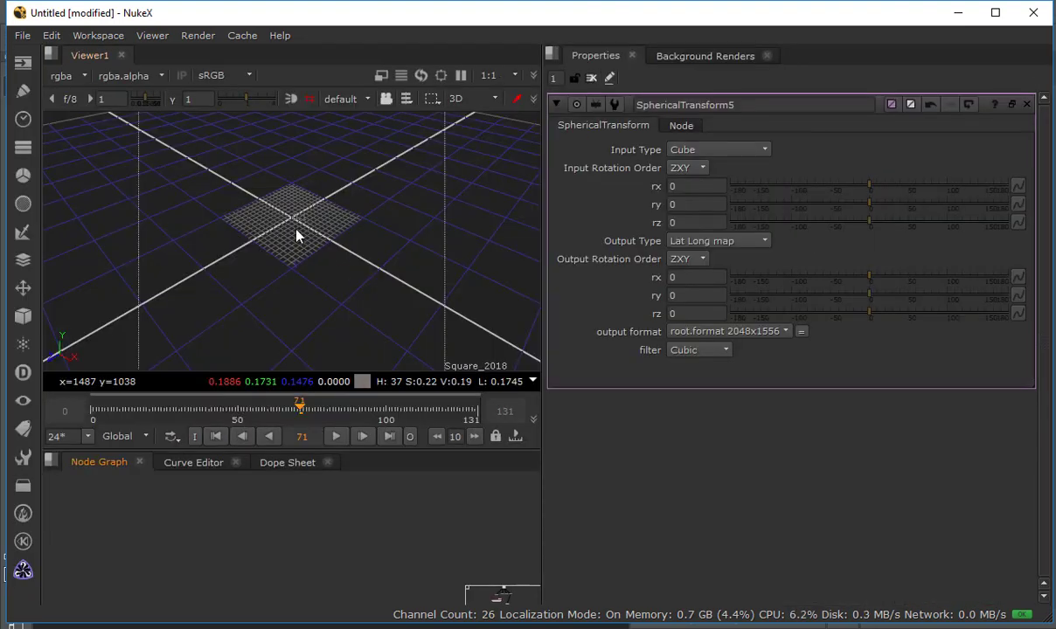
{"action": "left_click_drag", "start_coordinate": [296, 236], "coordinate": [362, 278]}
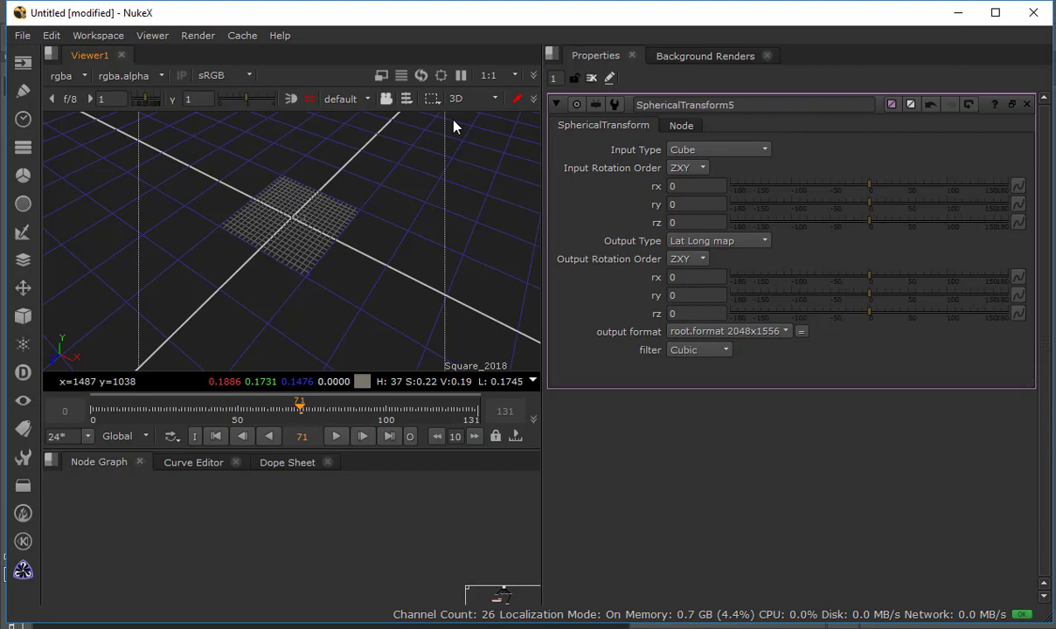
{"action": "key", "text": "space"}
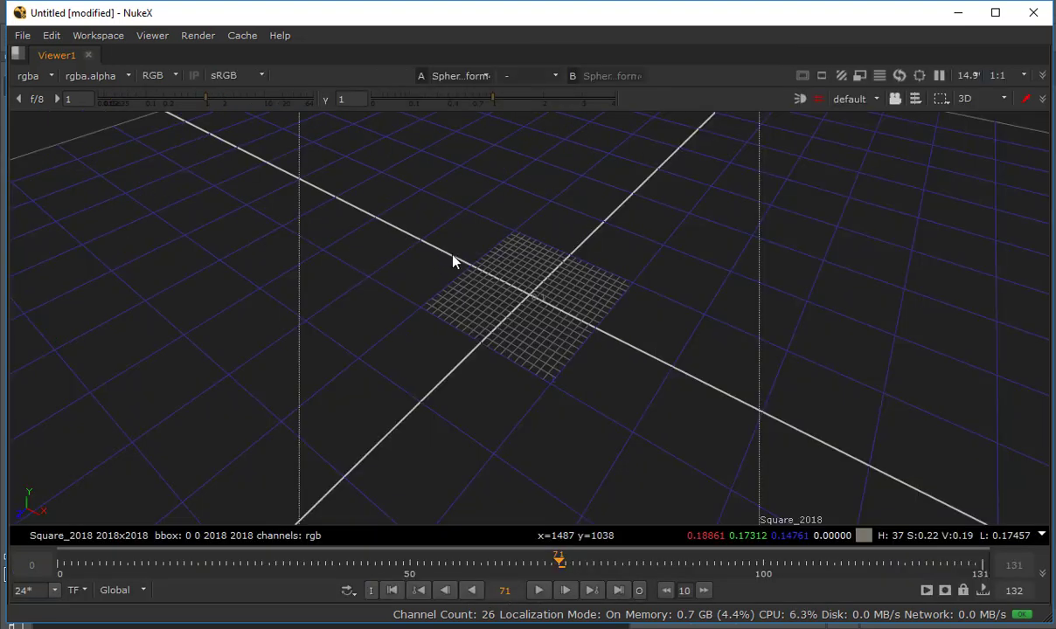
{"action": "key", "text": "space"}
{"action": "key", "text": "Tab"}
{"action": "key", "text": "f"}
{"action": "key", "text": "space"}
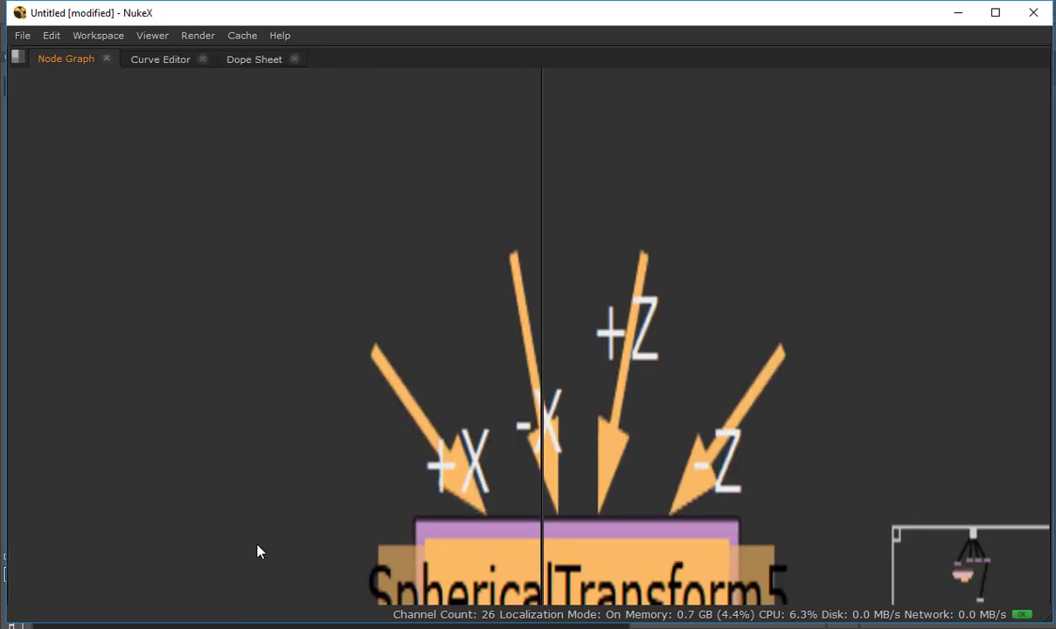
- Connect SphericalTransform5's +X input to SphericalTransform1, -X to SphericalTransform3, +Z to SphericalTransform2 and -Z to SphericalTransform4
{"action": "scroll", "coordinate": [256, 550], "scroll_direction": "down", "scroll_amount": 5}
{"action": "left_click_drag", "start_coordinate": [278, 385], "coordinate": [179, 265]}
{"action": "left_click_drag", "start_coordinate": [360, 437], "coordinate": [436, 445]}
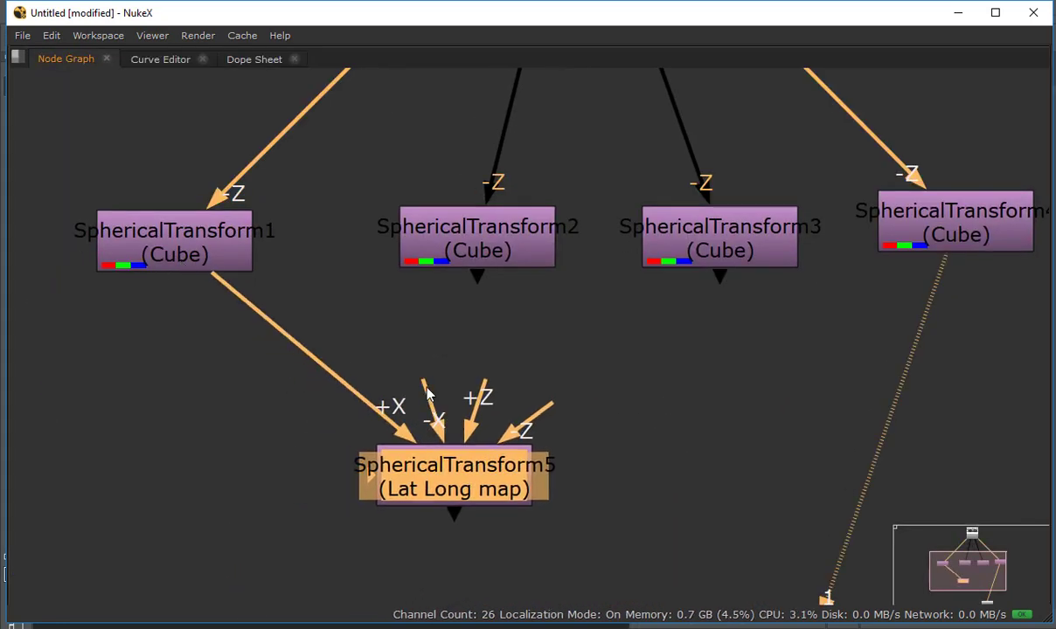
{"action": "left_click_drag", "start_coordinate": [416, 386], "coordinate": [723, 246]}
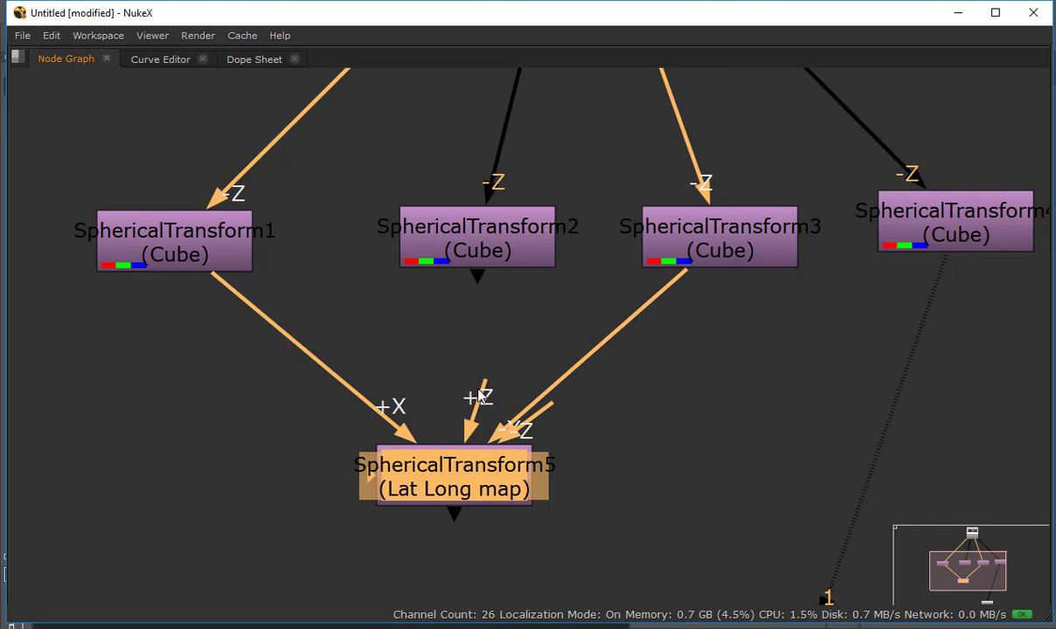
{"action": "left_click_drag", "start_coordinate": [483, 385], "coordinate": [473, 244]}
{"action": "left_click_drag", "start_coordinate": [546, 407], "coordinate": [905, 237]}
- Move SphericalTransform5 centrally below the four cube nodes and view its recombined output in a widened viewer
{"action": "left_click_drag", "start_coordinate": [492, 485], "coordinate": [576, 499]}
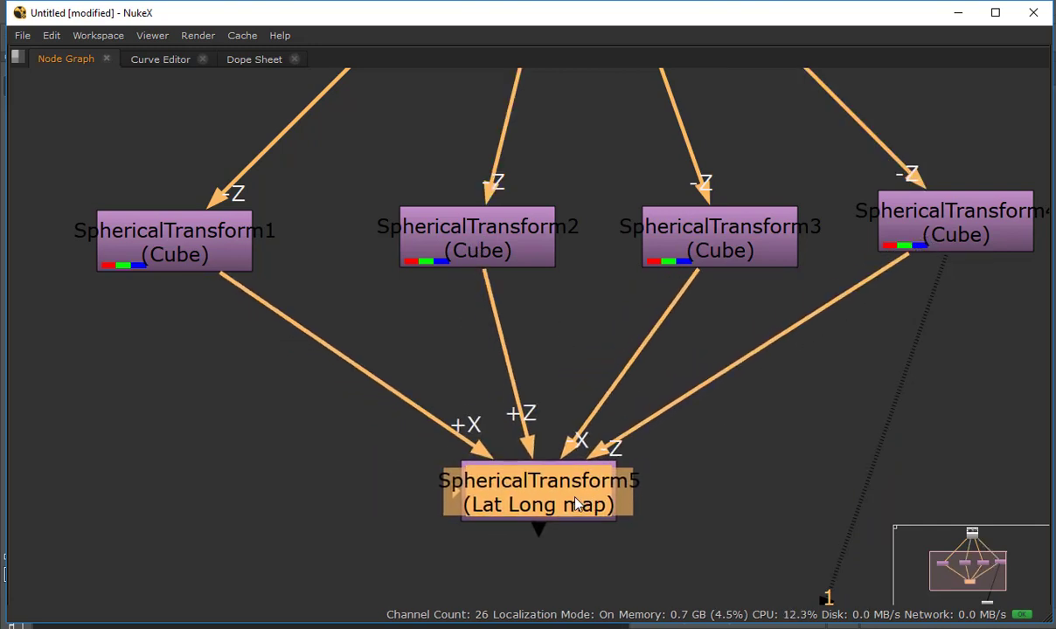
{"action": "key", "text": "1"}
{"action": "key", "text": "space"}
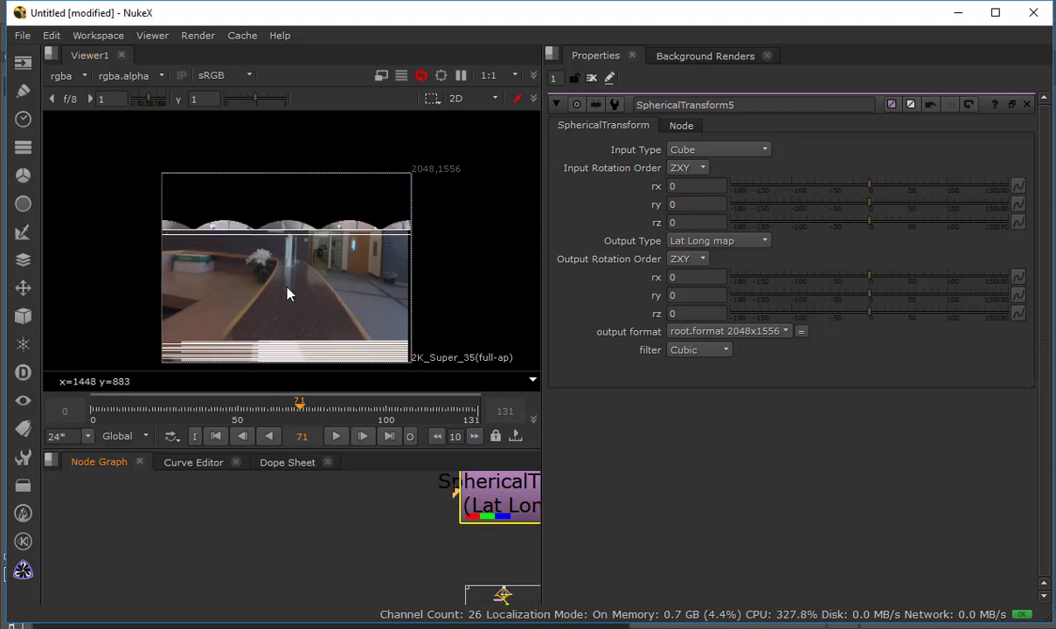
{"action": "scroll", "coordinate": [299, 294], "scroll_direction": "up", "scroll_amount": 1}
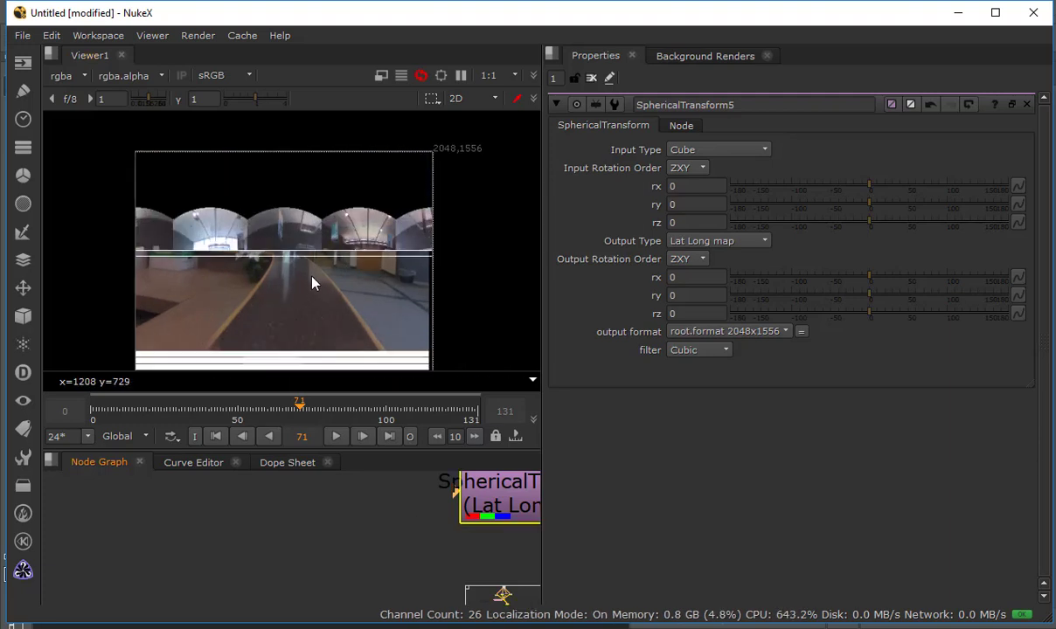
{"action": "scroll", "coordinate": [313, 278], "scroll_direction": "up", "scroll_amount": 1}
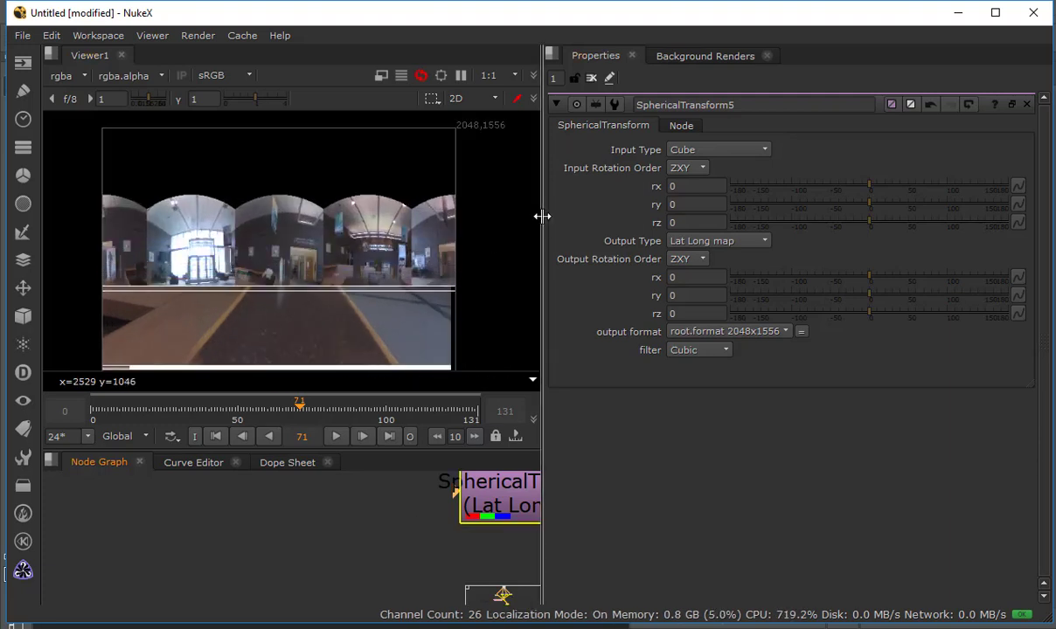
{"action": "left_click_drag", "start_coordinate": [545, 217], "coordinate": [655, 210]}
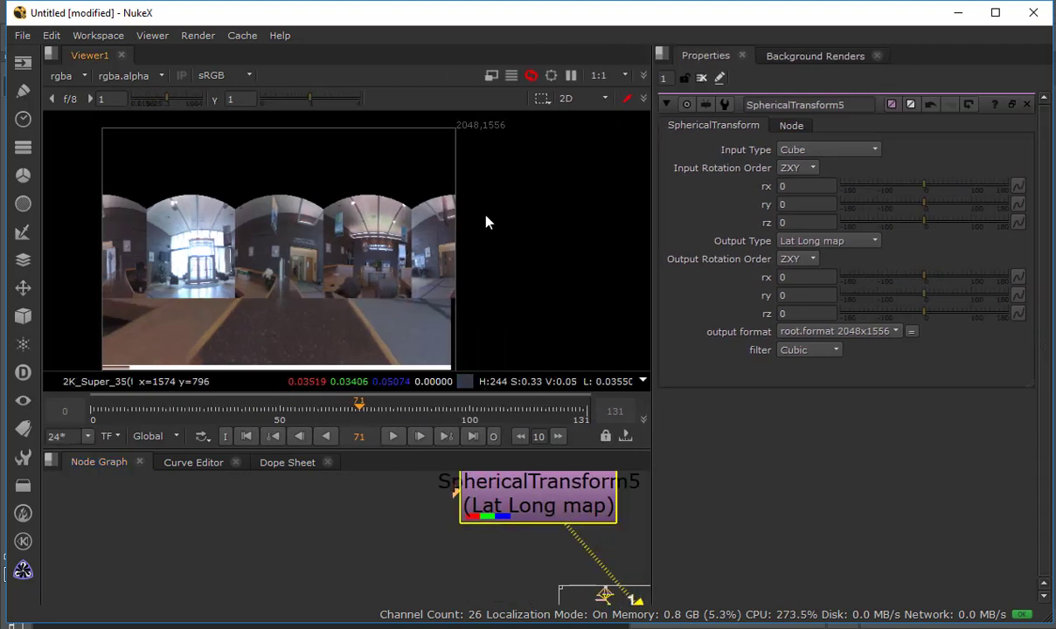
{"action": "scroll", "coordinate": [433, 258], "scroll_direction": "up", "scroll_amount": 1}
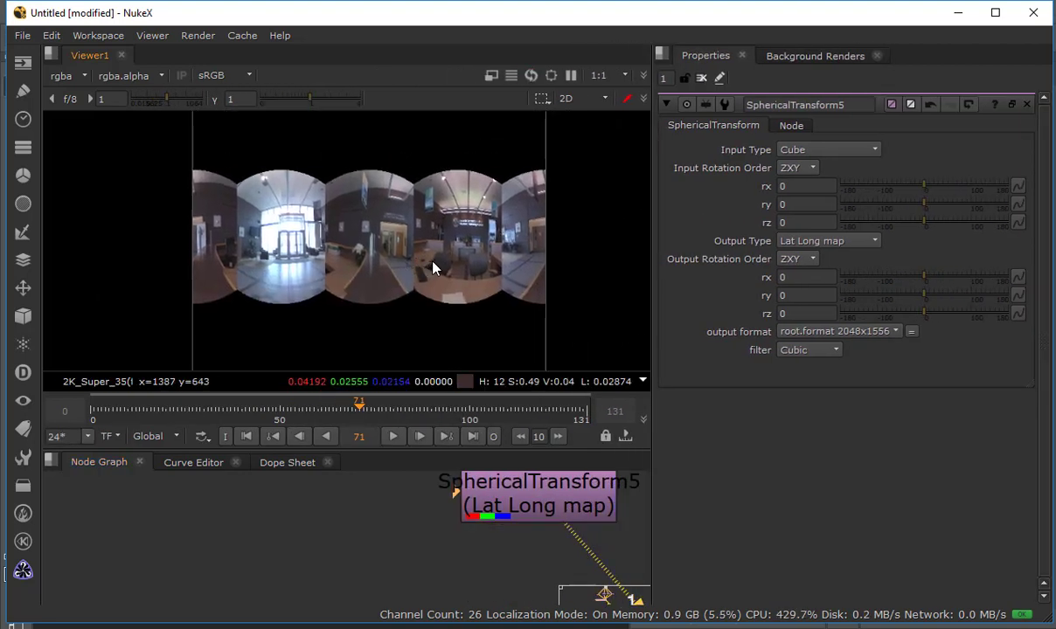
{"action": "scroll", "coordinate": [433, 266], "scroll_direction": "up", "scroll_amount": 1}
{"action": "key", "text": "space"}
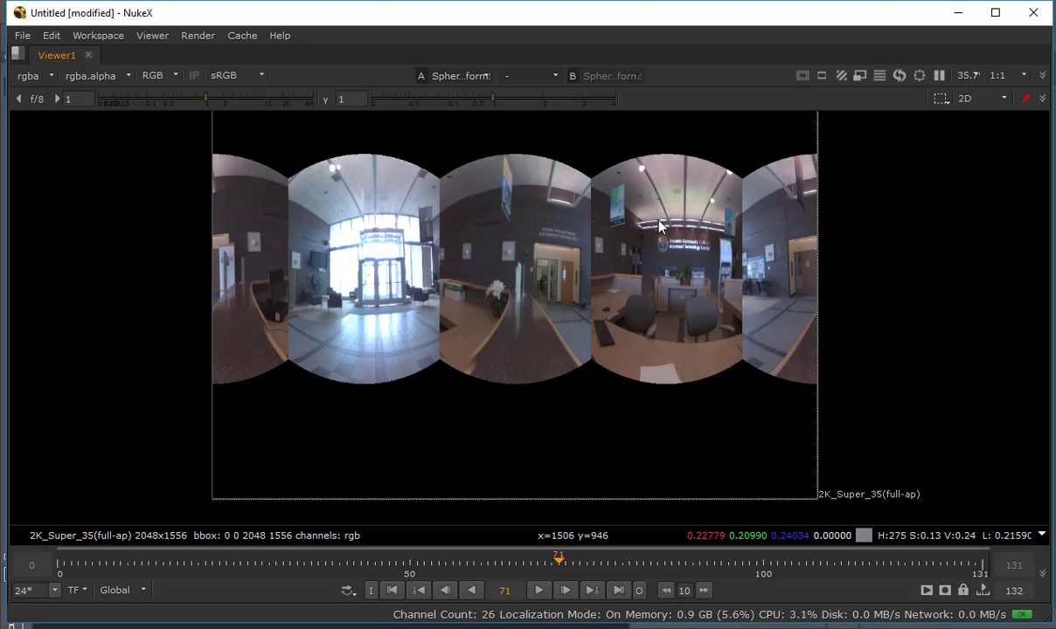
{"action": "key", "text": "space"}
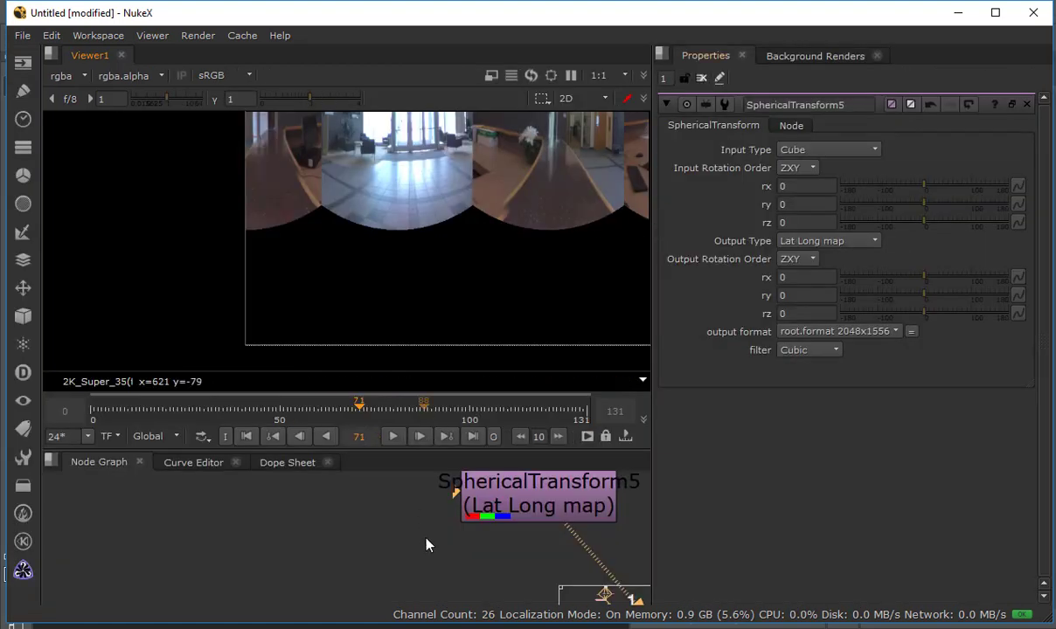
- View the original Read1 panorama through viewer input 1, framed to show the whole room
{"action": "scroll", "coordinate": [402, 564], "scroll_direction": "up", "scroll_amount": 3}
{"action": "left_click_drag", "start_coordinate": [282, 515], "coordinate": [461, 567]}
{"action": "left_click_drag", "start_coordinate": [445, 525], "coordinate": [440, 577]}
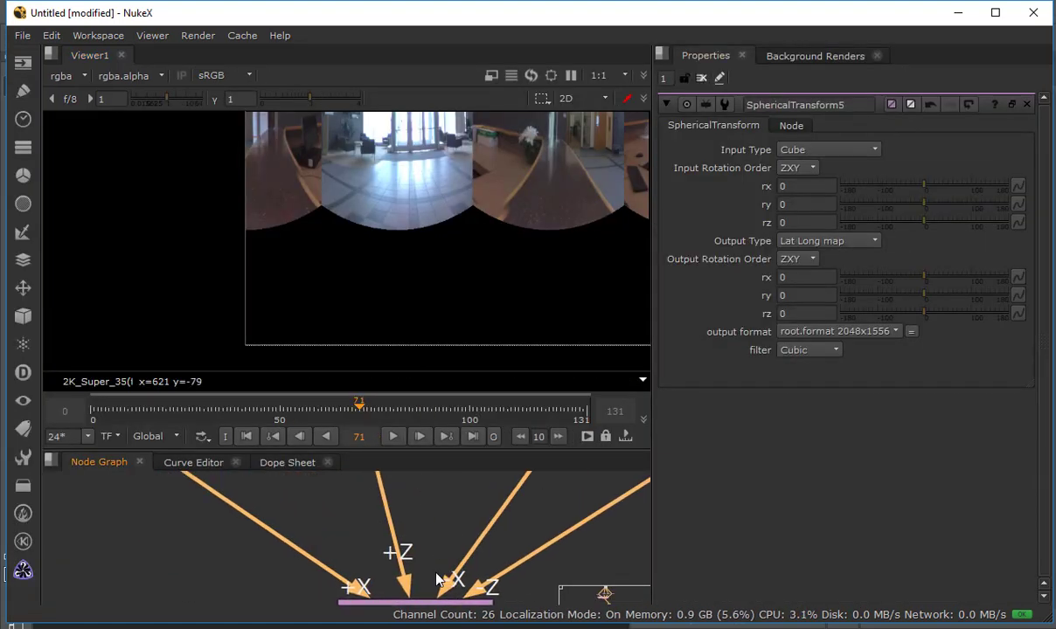
{"action": "left_click_drag", "start_coordinate": [440, 489], "coordinate": [440, 560]}
{"action": "scroll", "coordinate": [441, 560], "scroll_direction": "down", "scroll_amount": 2}
{"action": "left_click_drag", "start_coordinate": [420, 477], "coordinate": [414, 575]}
{"action": "left_click", "coordinate": [429, 504]}
{"action": "key", "text": "1"}
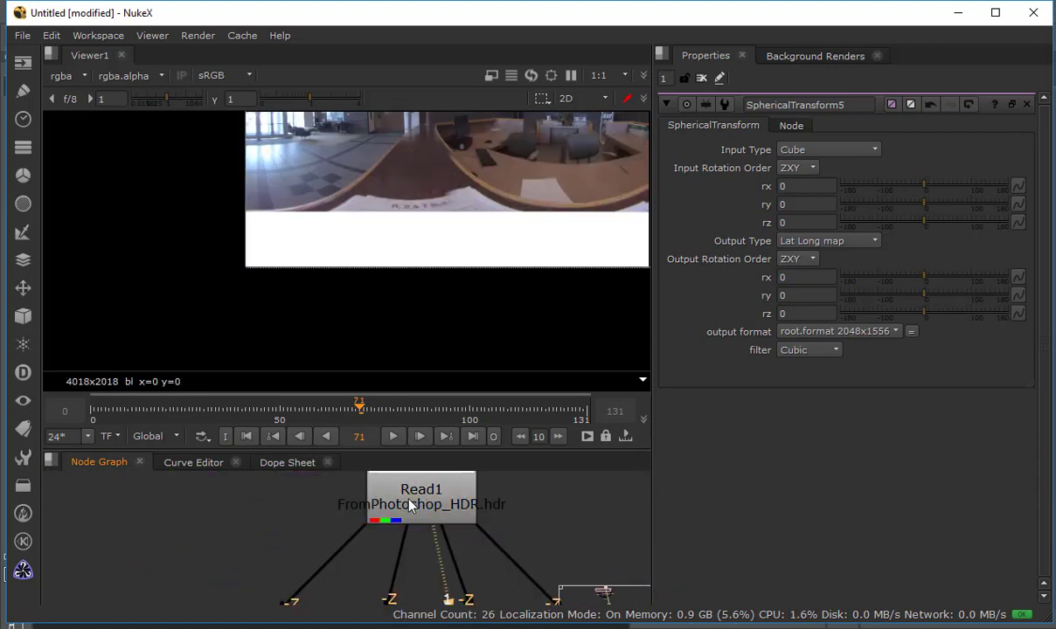
{"action": "left_click_drag", "start_coordinate": [287, 359], "coordinate": [279, 362]}
{"action": "scroll", "coordinate": [320, 557], "scroll_direction": "down", "scroll_amount": 2}
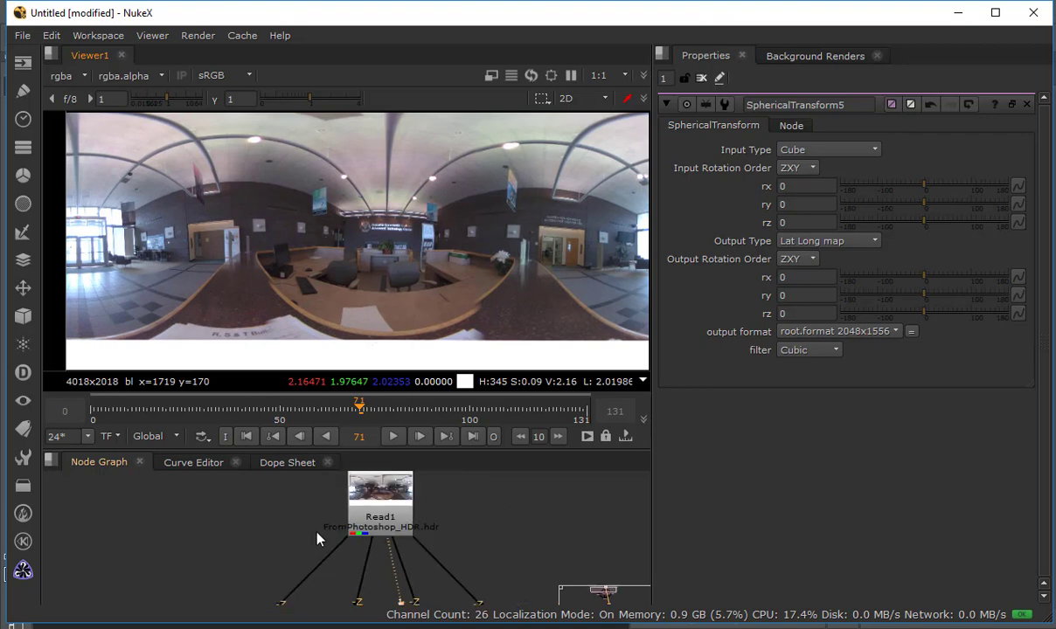
- Check SphericalTransform1's cube face in the viewer and assign SphericalTransform5's output to viewer input 2
{"action": "left_click_drag", "start_coordinate": [318, 535], "coordinate": [321, 448]}
{"action": "left_click", "coordinate": [231, 588]}
{"action": "key", "text": "1"}
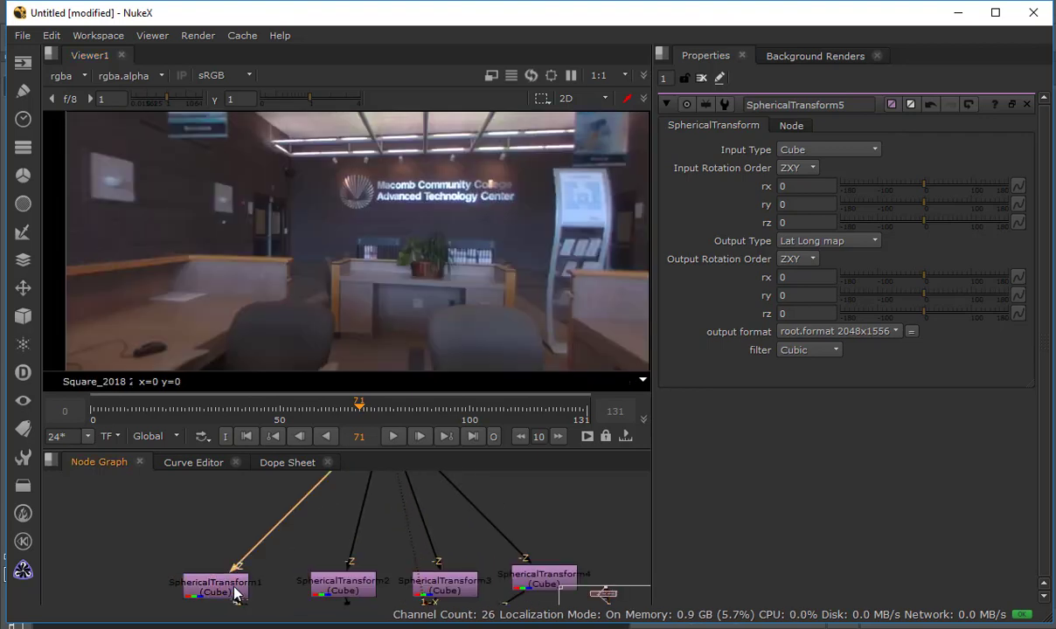
{"action": "left_click_drag", "start_coordinate": [283, 514], "coordinate": [256, 408]}
{"action": "left_click", "coordinate": [341, 598]}
{"action": "key", "text": "2"}
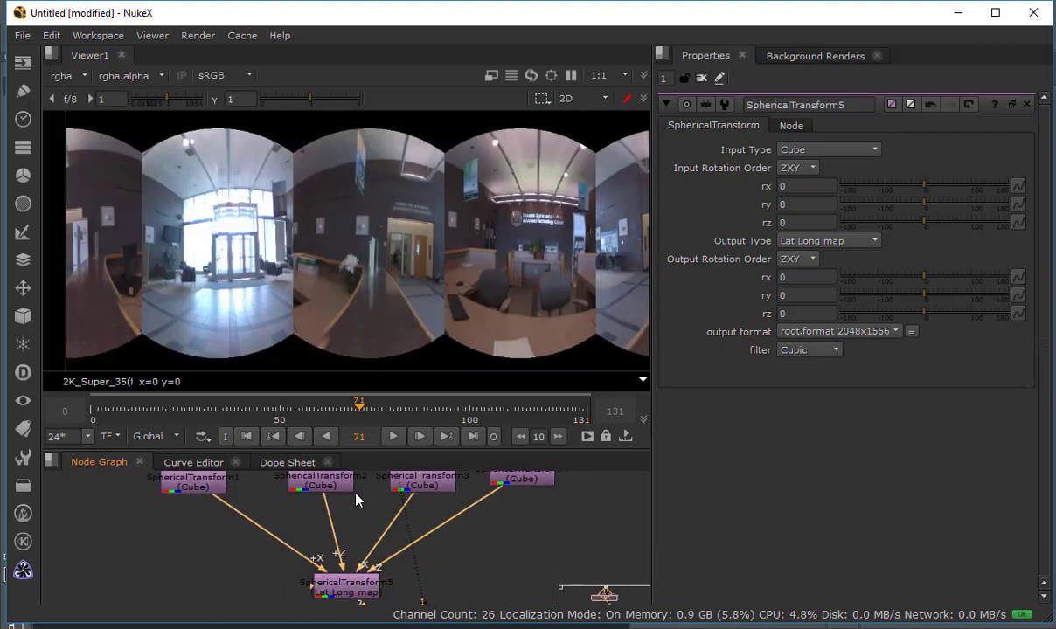
- Flip repeatedly between viewer inputs 1 and 2 to compare the original panorama with the recombined lat-long map
{"action": "key", "text": "1"}
{"action": "key", "text": "2"}
{"action": "key", "text": "1"}
{"action": "key", "text": "2"}
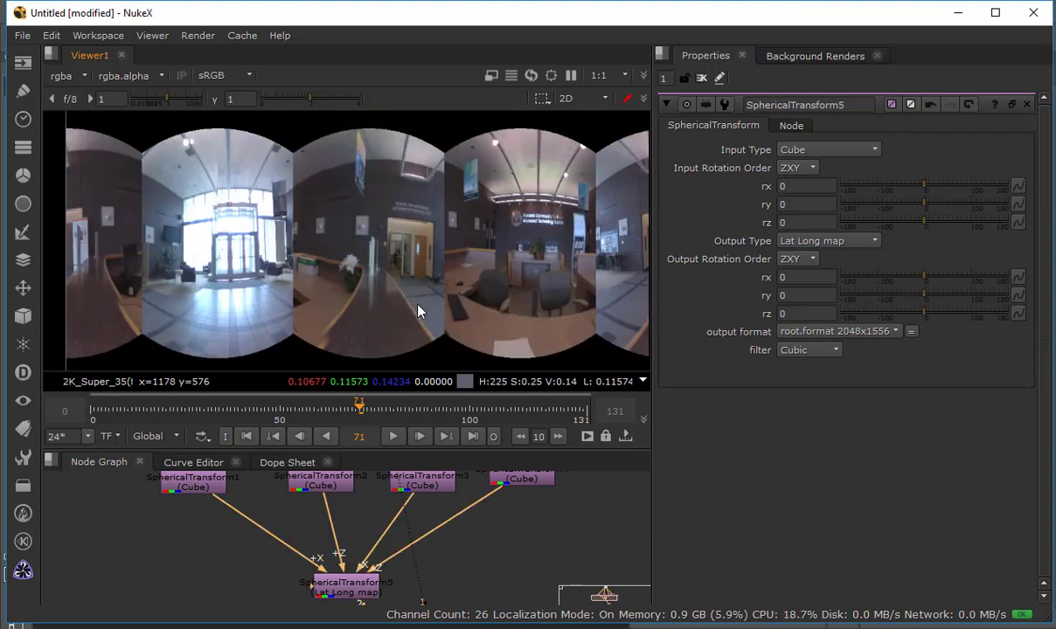
{"action": "key", "text": "1"}
{"action": "key", "text": "2"}
{"action": "key", "text": "1"}
{"action": "key", "text": "2"}
{"action": "key", "text": "1"}
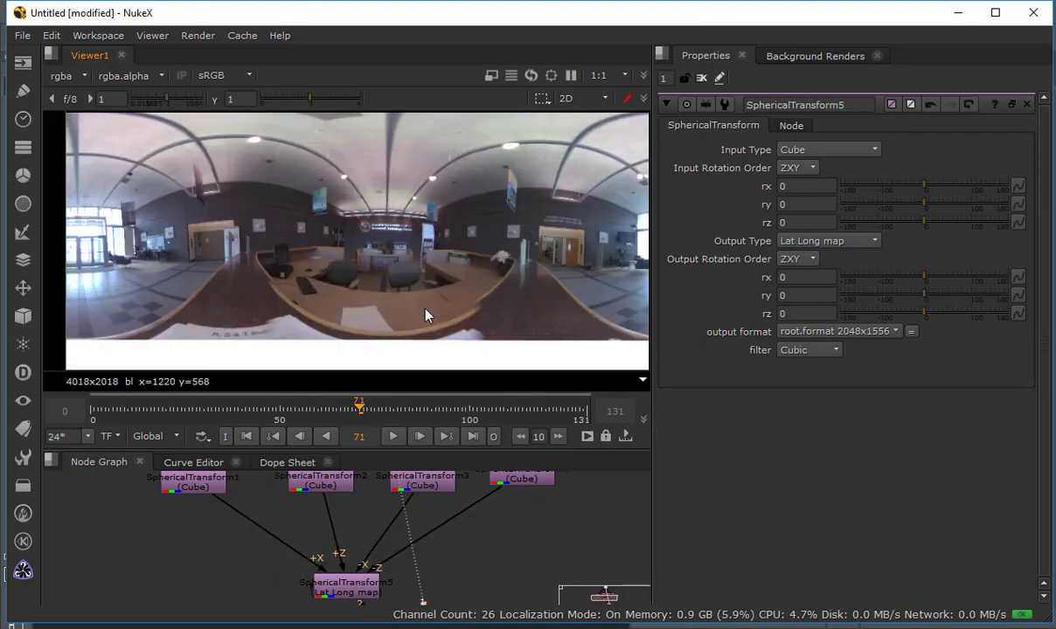
{"action": "key", "text": "2"}
{"action": "key", "text": "1"}
{"action": "key", "text": "2"}
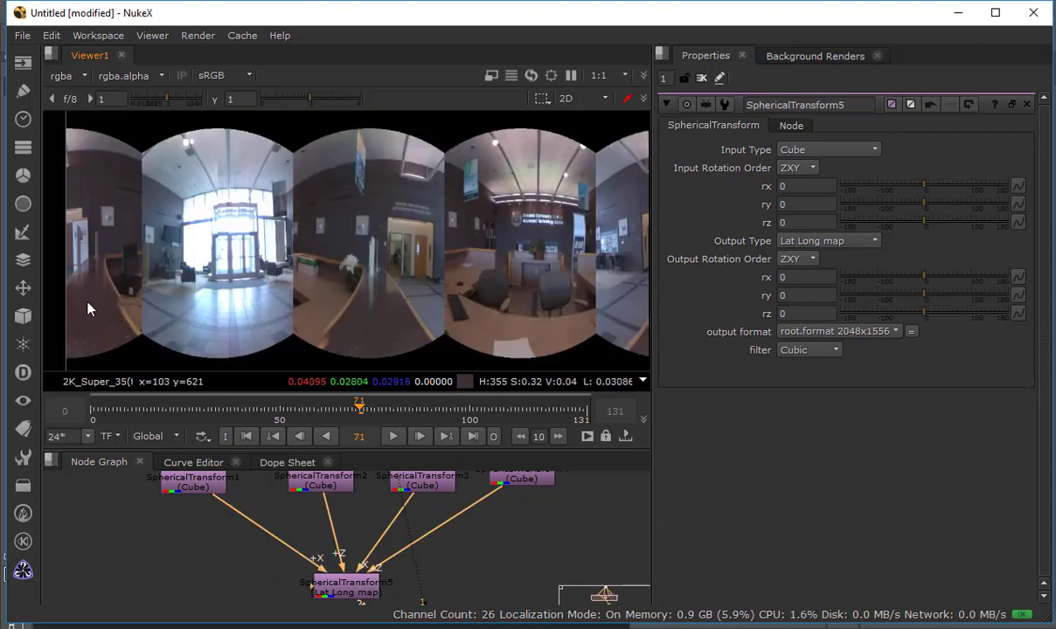
{"action": "key", "text": "1"}
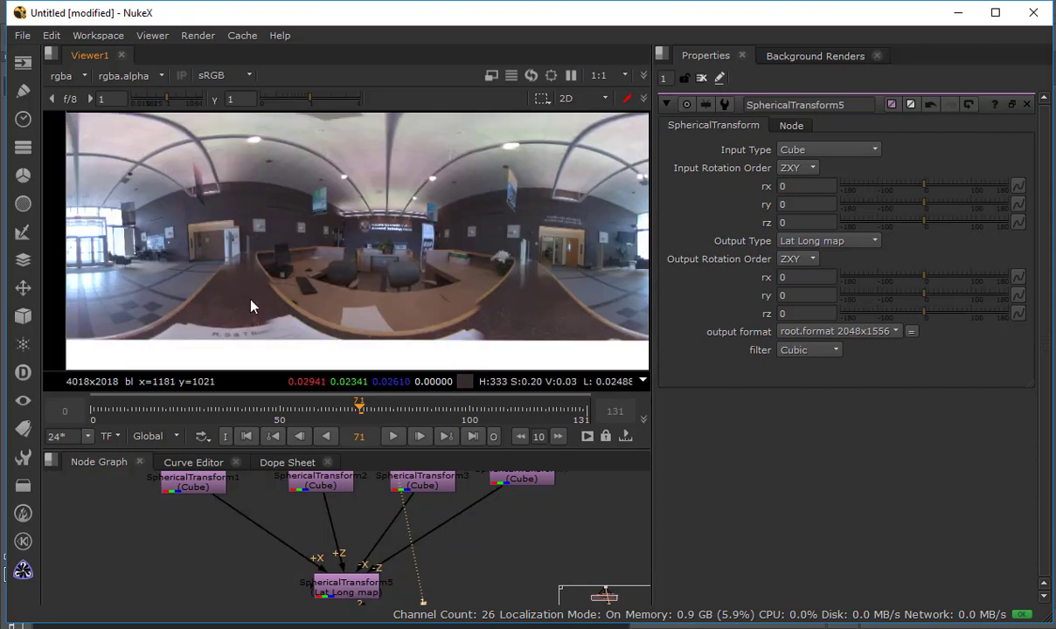
{"action": "key", "text": "2"}
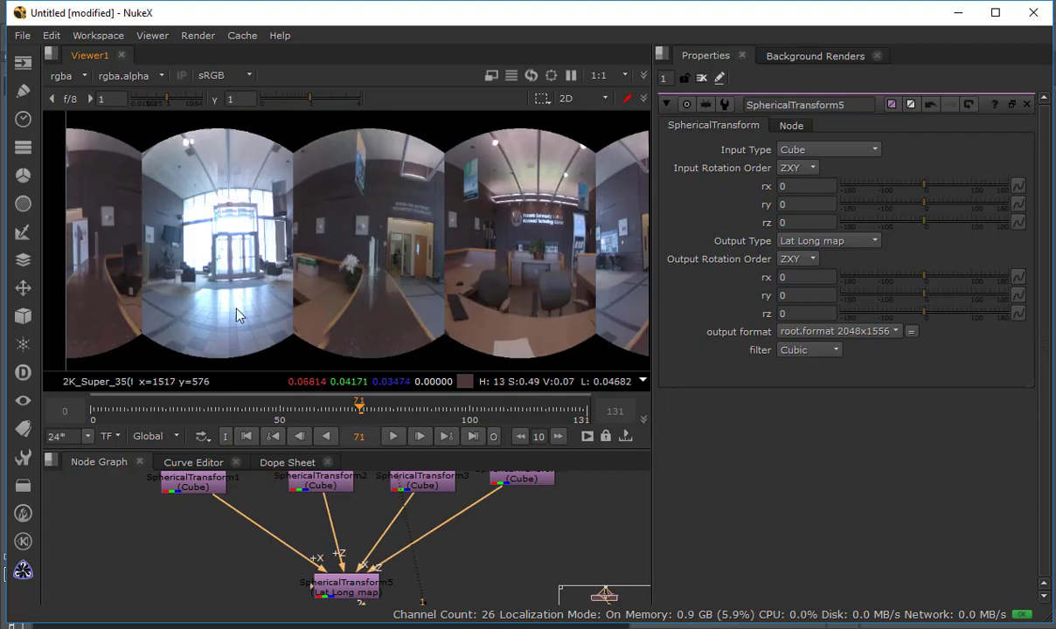
- Rewire SphericalTransform5 with -X from SphericalTransform4, +Z from SphericalTransform3, +X from SphericalTransform2 and -Z from SphericalTransform1
{"action": "left_click", "coordinate": [468, 557]}
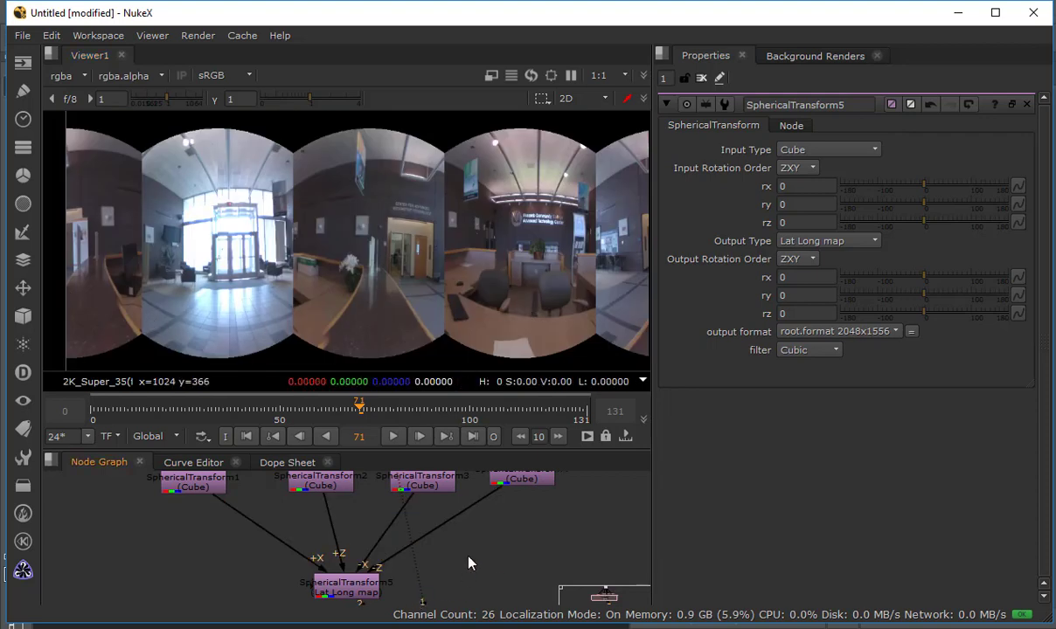
{"action": "key", "text": "f"}
{"action": "scroll", "coordinate": [379, 552], "scroll_direction": "up", "scroll_amount": 3}
{"action": "scroll", "coordinate": [379, 556], "scroll_direction": "up", "scroll_amount": 5}
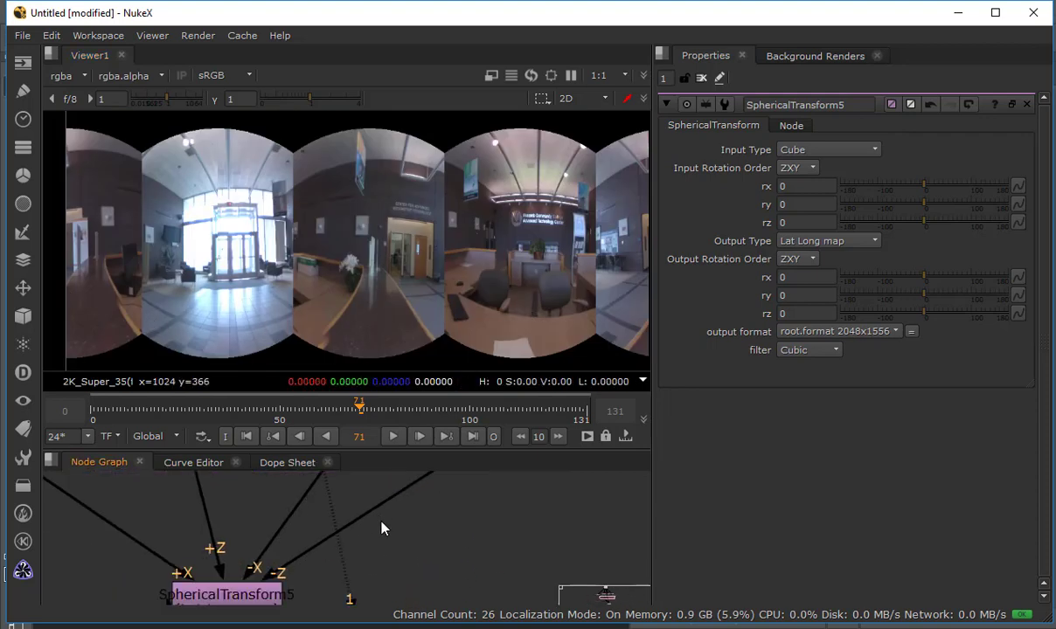
{"action": "key", "text": "space"}
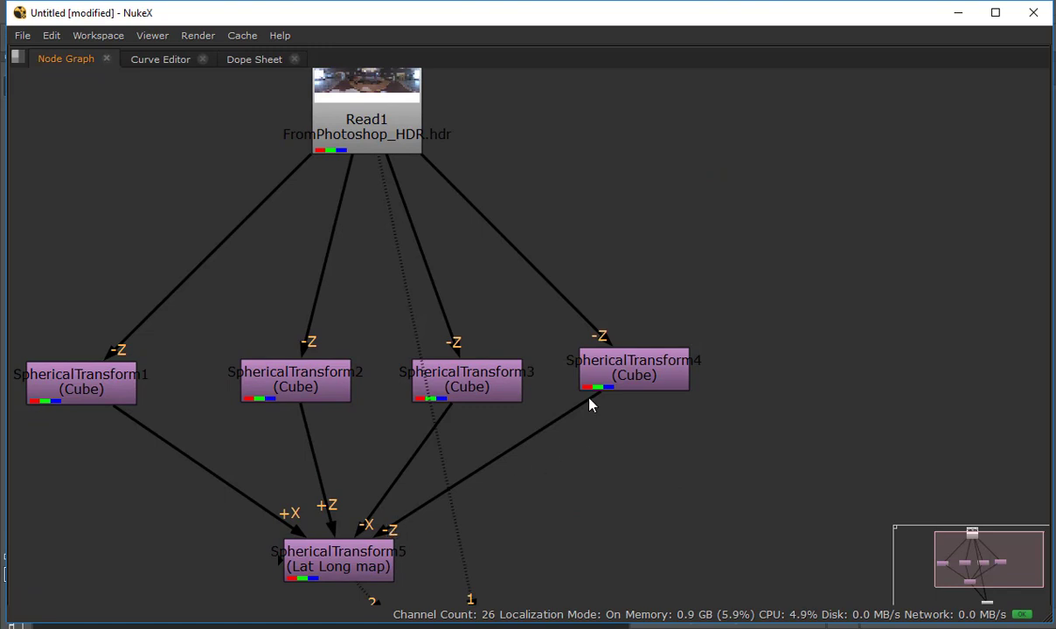
{"action": "left_click_drag", "start_coordinate": [591, 404], "coordinate": [621, 395]}
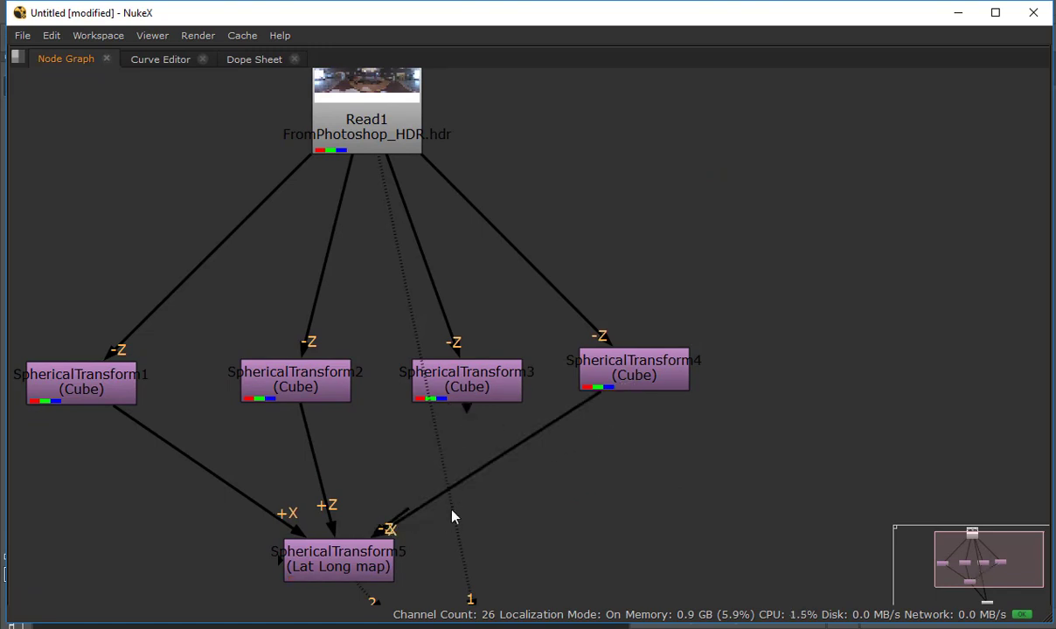
{"action": "left_click_drag", "start_coordinate": [295, 412], "coordinate": [454, 389]}
{"action": "left_click_drag", "start_coordinate": [194, 446], "coordinate": [296, 389]}
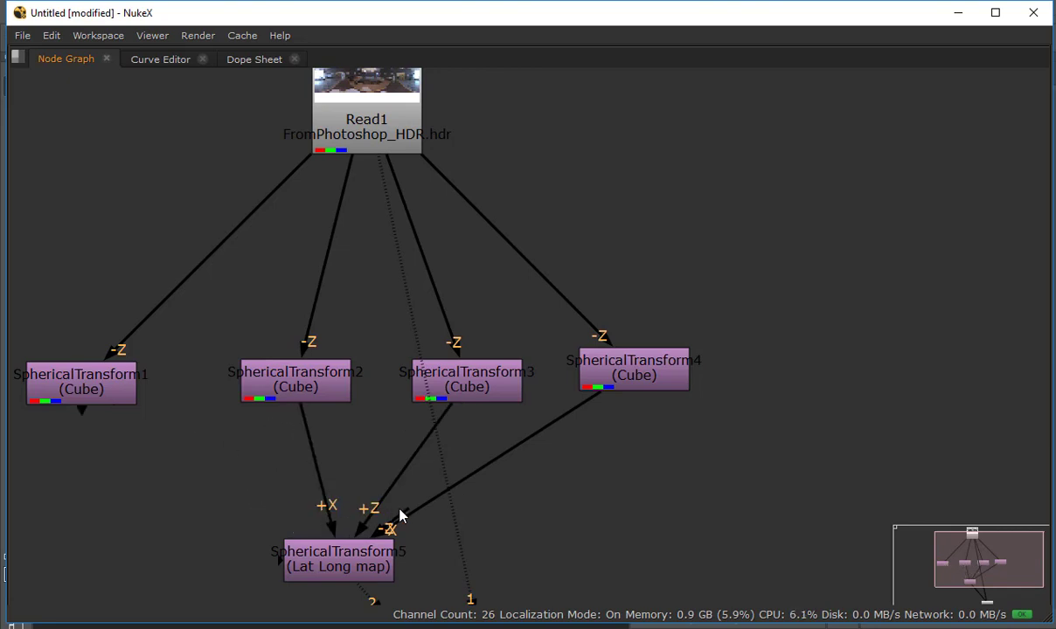
{"action": "left_click_drag", "start_coordinate": [391, 524], "coordinate": [96, 389]}
{"action": "key", "text": "space"}
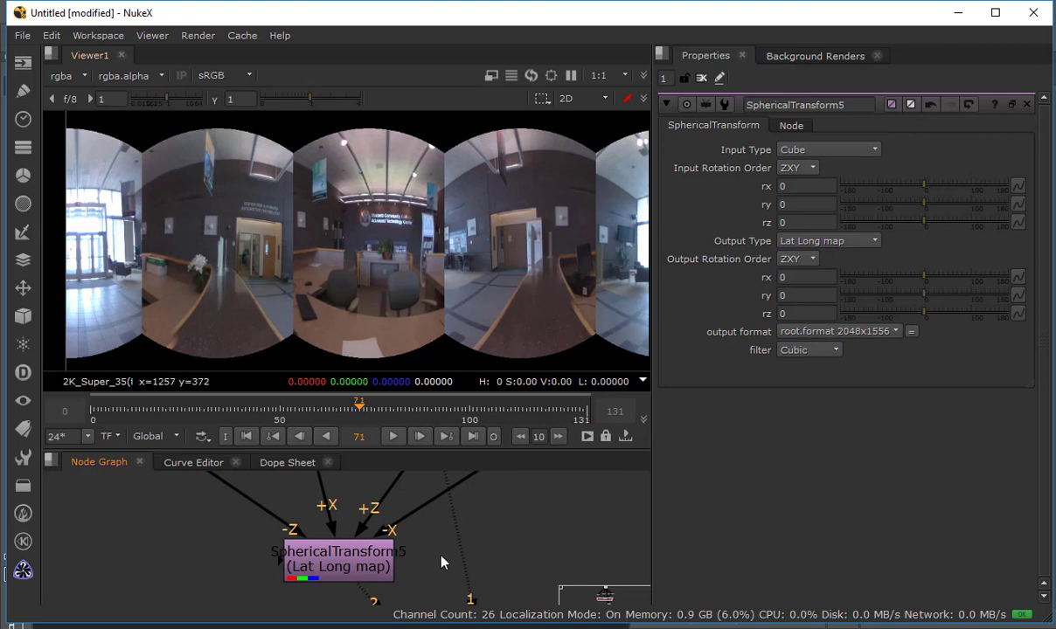
- Disable and re-enable SphericalTransform4 and SphericalTransform3 in turn to see which part of the recombined panorama each one fills
{"action": "left_click_drag", "start_coordinate": [443, 561], "coordinate": [449, 591]}
{"action": "scroll", "coordinate": [370, 277], "scroll_direction": "down", "scroll_amount": 2}
{"action": "scroll", "coordinate": [370, 278], "scroll_direction": "down", "scroll_amount": 1}
{"action": "scroll", "coordinate": [402, 551], "scroll_direction": "down", "scroll_amount": 4}
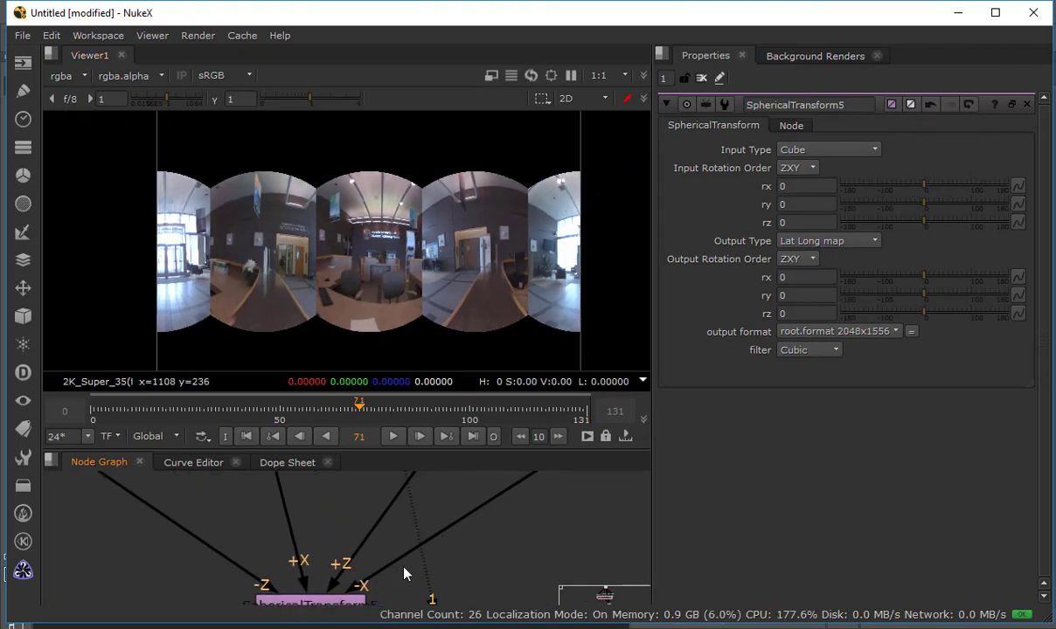
{"action": "left_click", "coordinate": [537, 499]}
{"action": "key", "text": "d"}
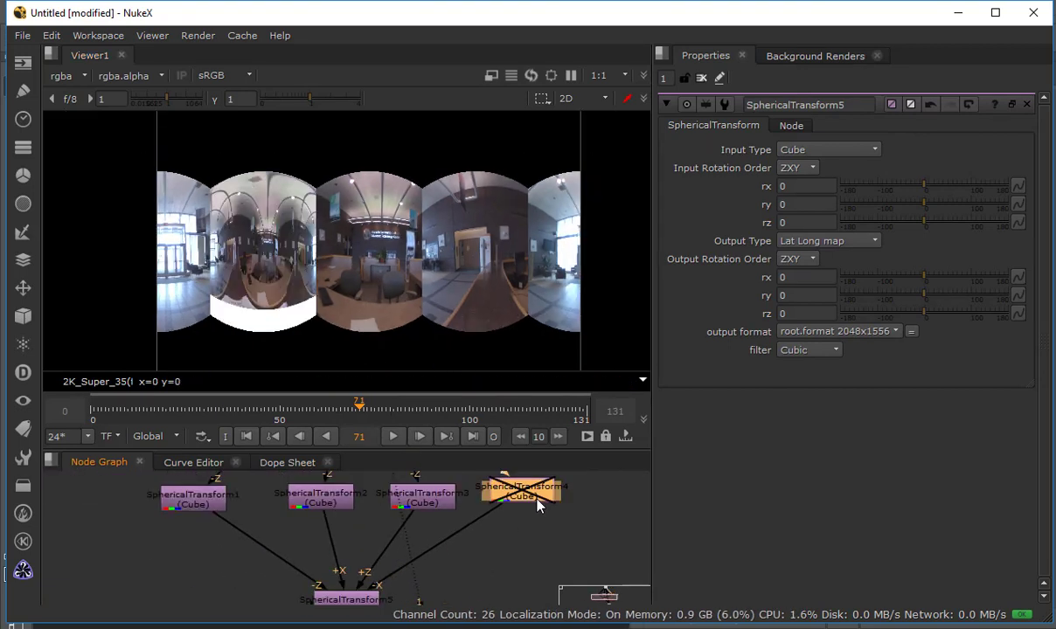
{"action": "key", "text": "d"}
{"action": "left_click", "coordinate": [436, 504]}
{"action": "key", "text": "d"}
{"action": "key", "text": "d"}
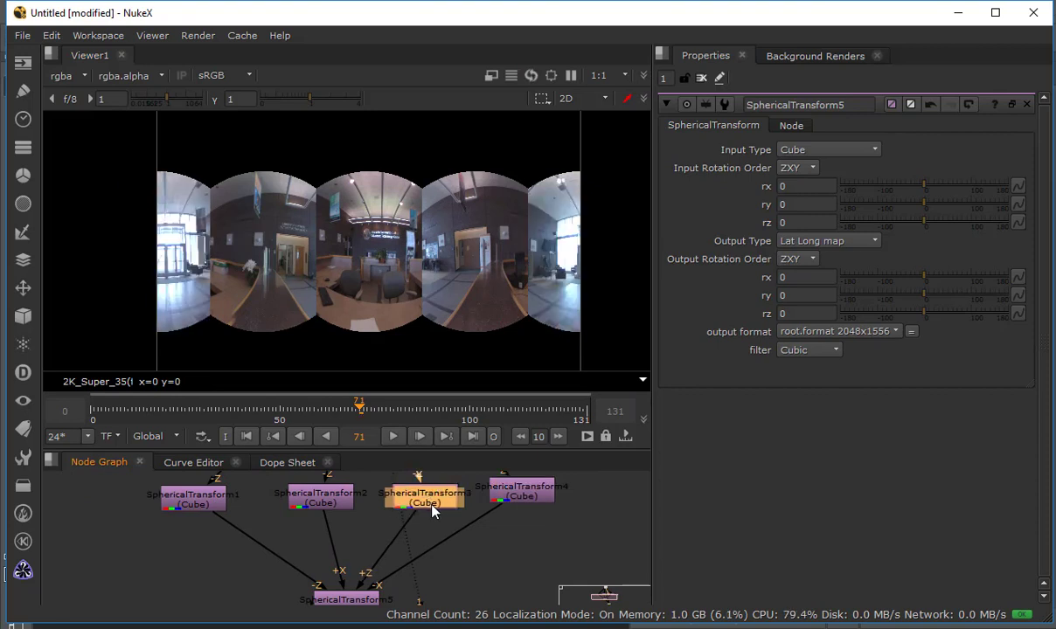
- Swap SphericalTransform5's Z inputs so -Z comes from SphericalTransform3 and +Z from SphericalTransform1, and inspect the seams
{"action": "left_click_drag", "start_coordinate": [407, 522], "coordinate": [337, 554]}
{"action": "left_click_drag", "start_coordinate": [229, 527], "coordinate": [449, 498]}
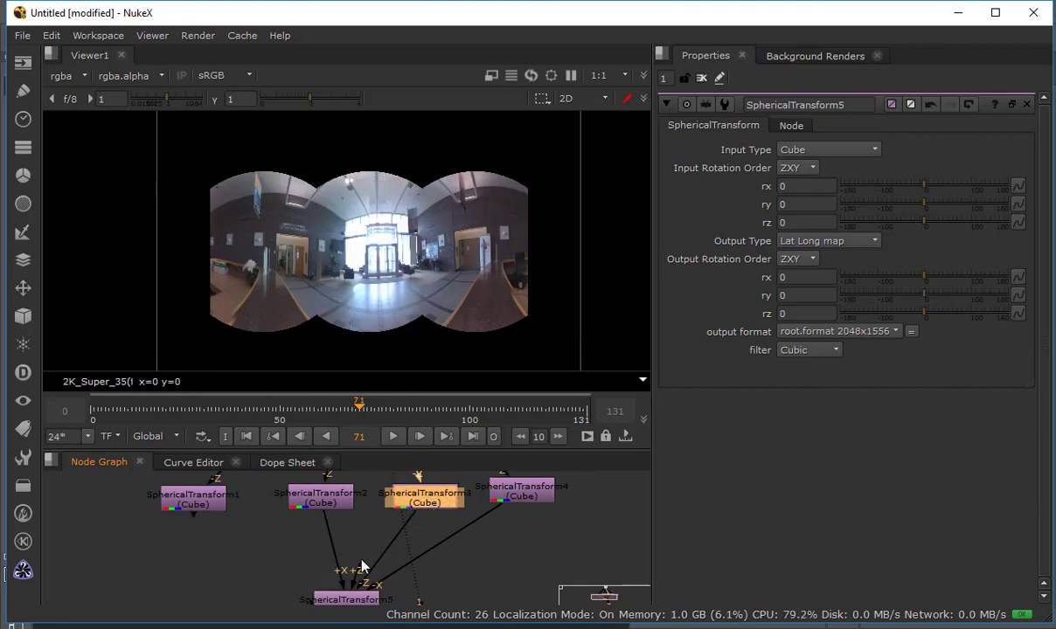
{"action": "left_click_drag", "start_coordinate": [359, 568], "coordinate": [191, 499]}
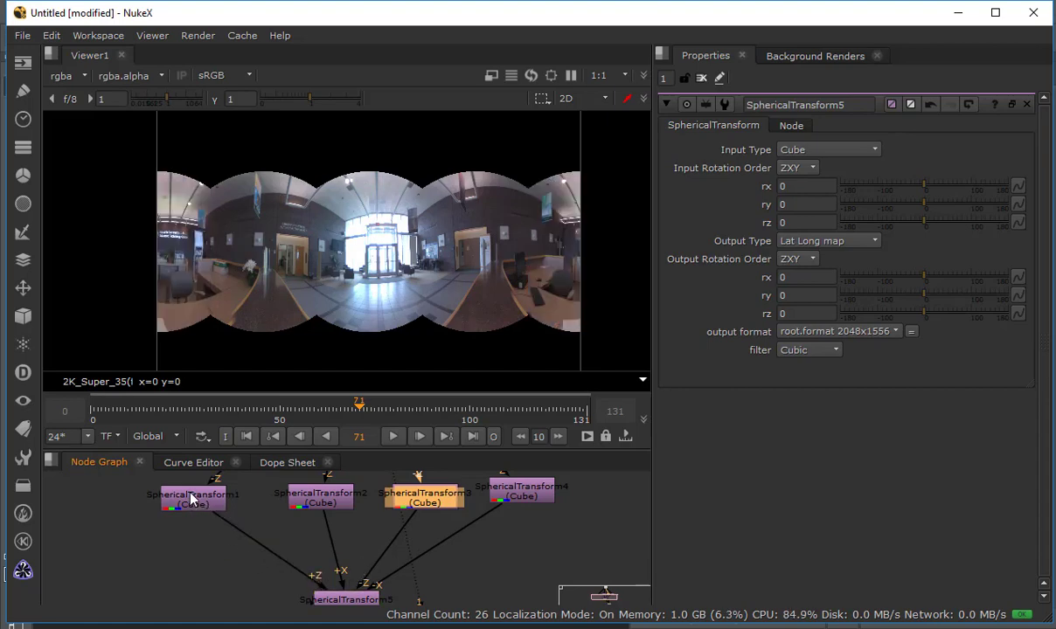
{"action": "scroll", "coordinate": [334, 251], "scroll_direction": "up", "scroll_amount": 3}
{"action": "scroll", "coordinate": [350, 251], "scroll_direction": "down", "scroll_amount": 1}
{"action": "left_click_drag", "start_coordinate": [313, 264], "coordinate": [372, 252]}
- View the Read1 source panorama again, followed by SphericalTransform5's rewired output, to compare their layouts
{"action": "left_click_drag", "start_coordinate": [382, 513], "coordinate": [397, 625]}
{"action": "left_click", "coordinate": [395, 528]}
{"action": "key", "text": "1"}
{"action": "left_click_drag", "start_coordinate": [431, 557], "coordinate": [409, 327]}
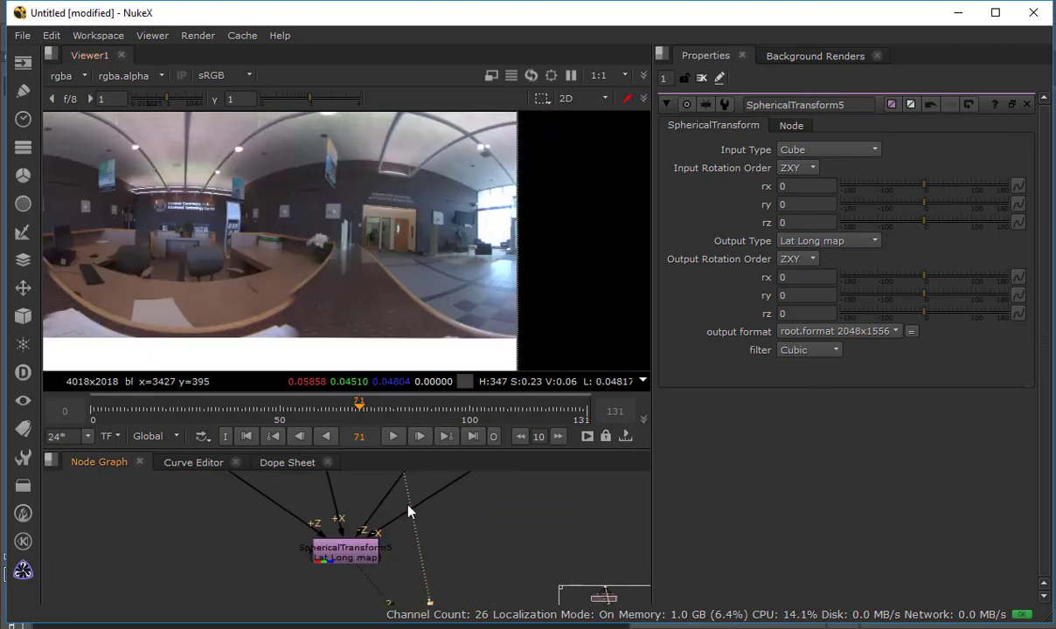
{"action": "left_click", "coordinate": [374, 547]}
{"action": "key", "text": "1"}
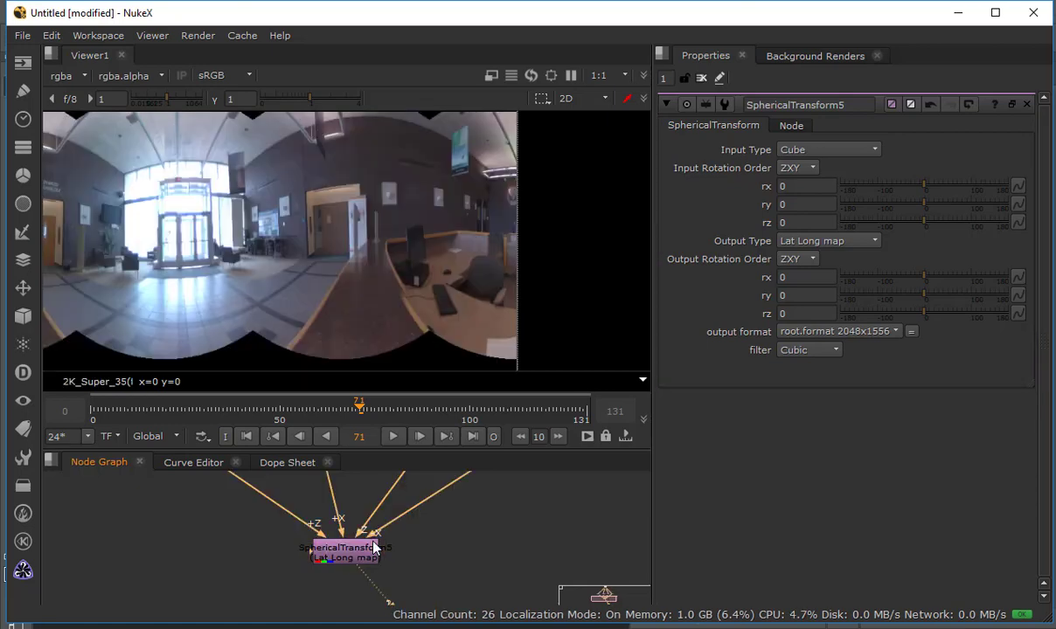
{"action": "key", "text": "f"}
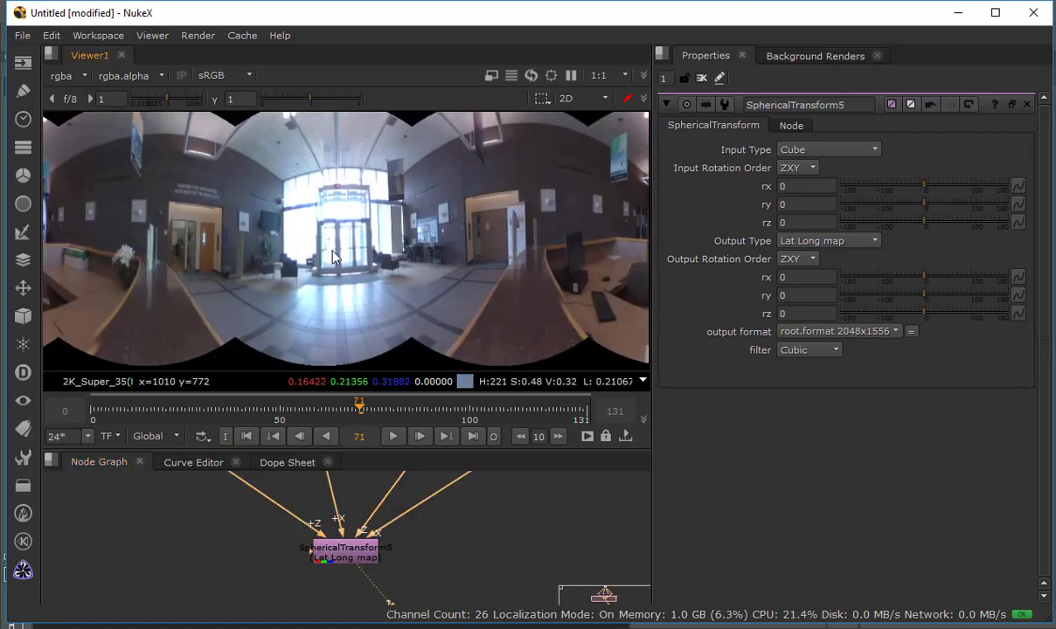
{"action": "left_click_drag", "start_coordinate": [370, 533], "coordinate": [366, 625]}
{"action": "scroll", "coordinate": [394, 335], "scroll_direction": "down", "scroll_amount": 2}
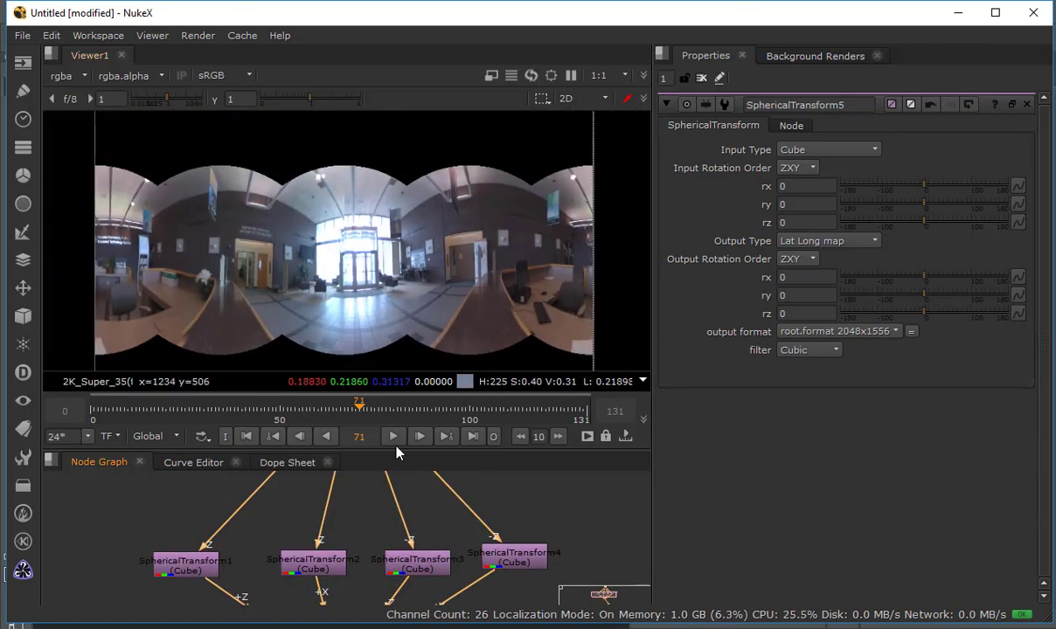
- Show the Read1 source panorama as the reference for the correct face order
{"action": "left_click_drag", "start_coordinate": [376, 559], "coordinate": [381, 622]}
{"action": "left_click", "coordinate": [353, 481]}
{"action": "key", "text": "1"}
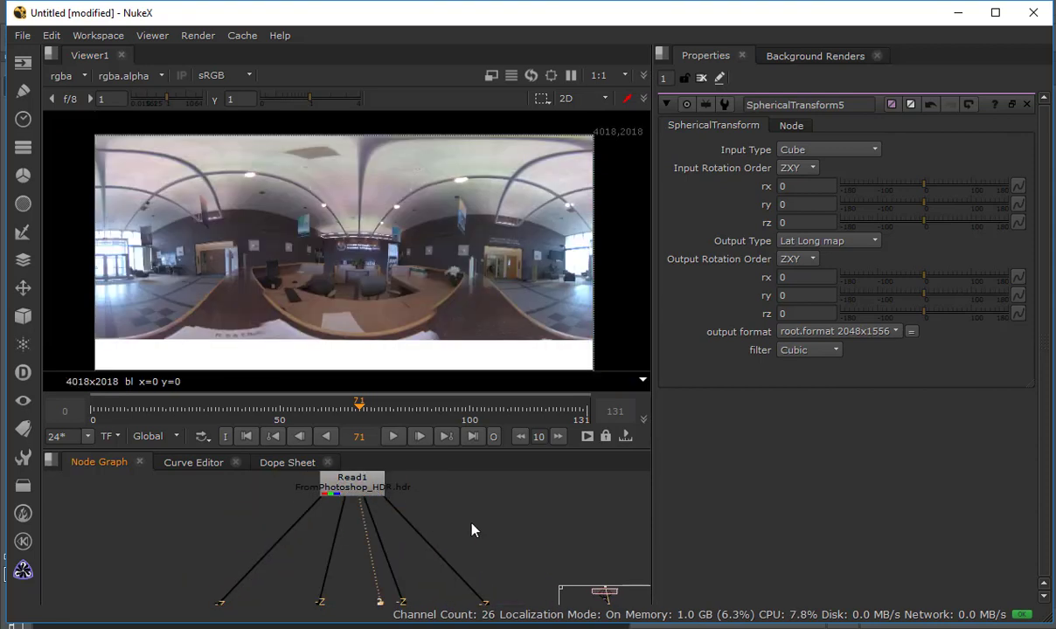
- Rewire SphericalTransform5 with -X from SphericalTransform1, +Z from SphericalTransform2, +X from SphericalTransform3 and -Z from SphericalTransform4, and view its output
{"action": "left_click_drag", "start_coordinate": [487, 582], "coordinate": [464, 514]}
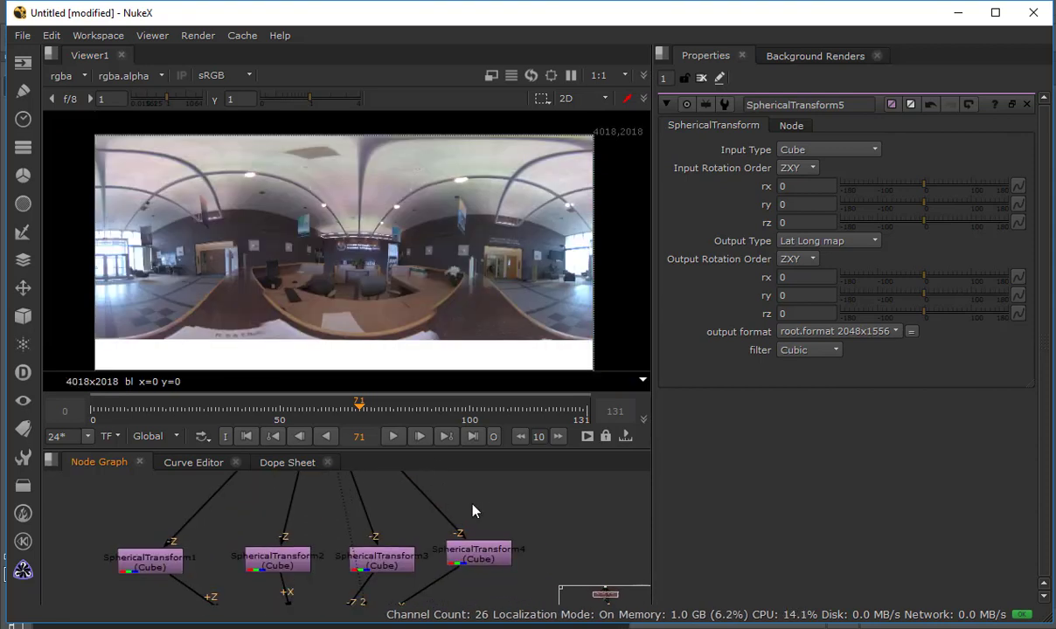
{"action": "scroll", "coordinate": [472, 511], "scroll_direction": "down", "scroll_amount": 1}
{"action": "key", "text": "space"}
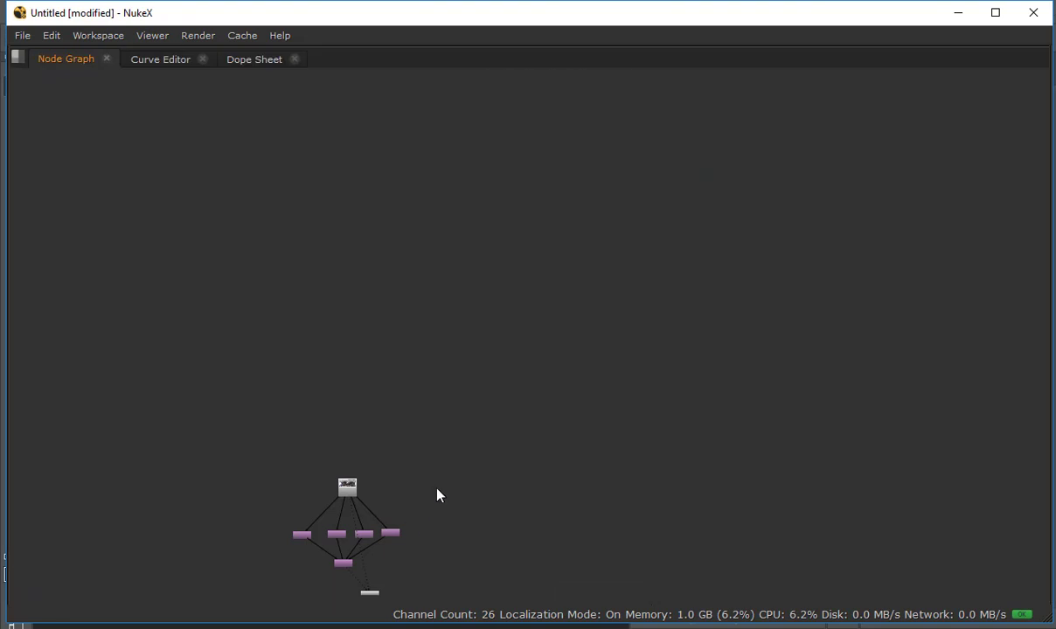
{"action": "scroll", "coordinate": [436, 494], "scroll_direction": "up", "scroll_amount": 8}
{"action": "scroll", "coordinate": [516, 400], "scroll_direction": "up", "scroll_amount": 3}
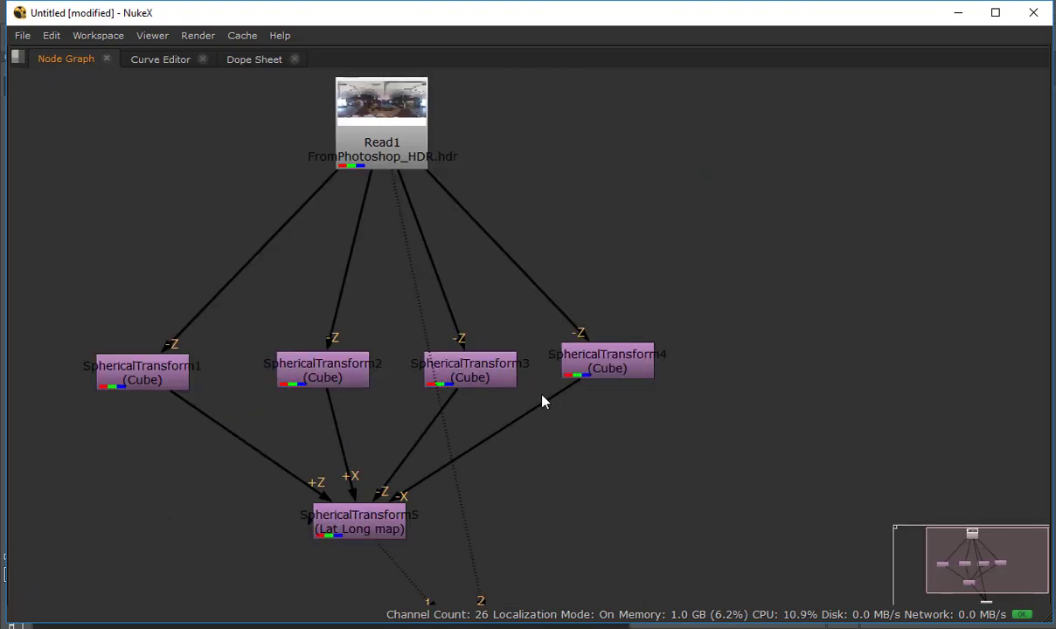
{"action": "left_click_drag", "start_coordinate": [556, 421], "coordinate": [234, 428]}
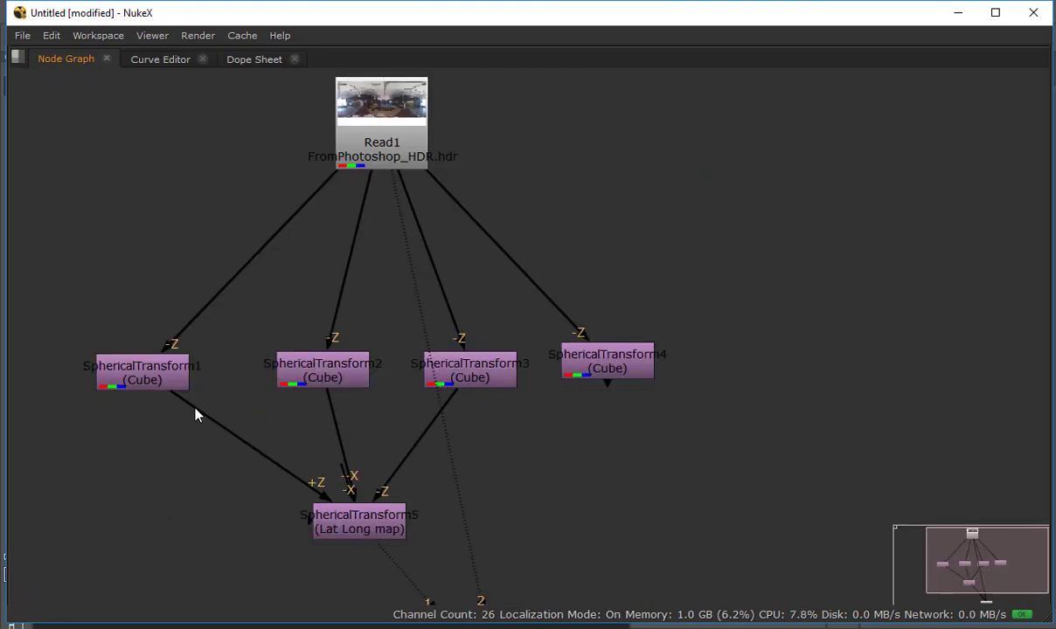
{"action": "left_click_drag", "start_coordinate": [464, 407], "coordinate": [505, 400]}
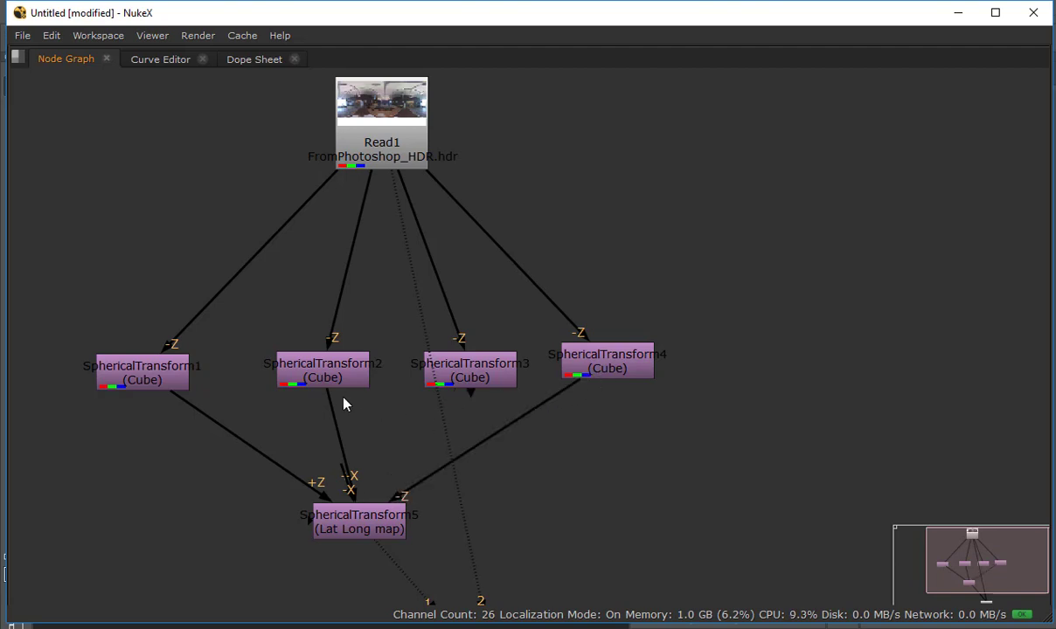
{"action": "left_click_drag", "start_coordinate": [346, 406], "coordinate": [477, 383]}
{"action": "left_click_drag", "start_coordinate": [229, 429], "coordinate": [333, 407]}
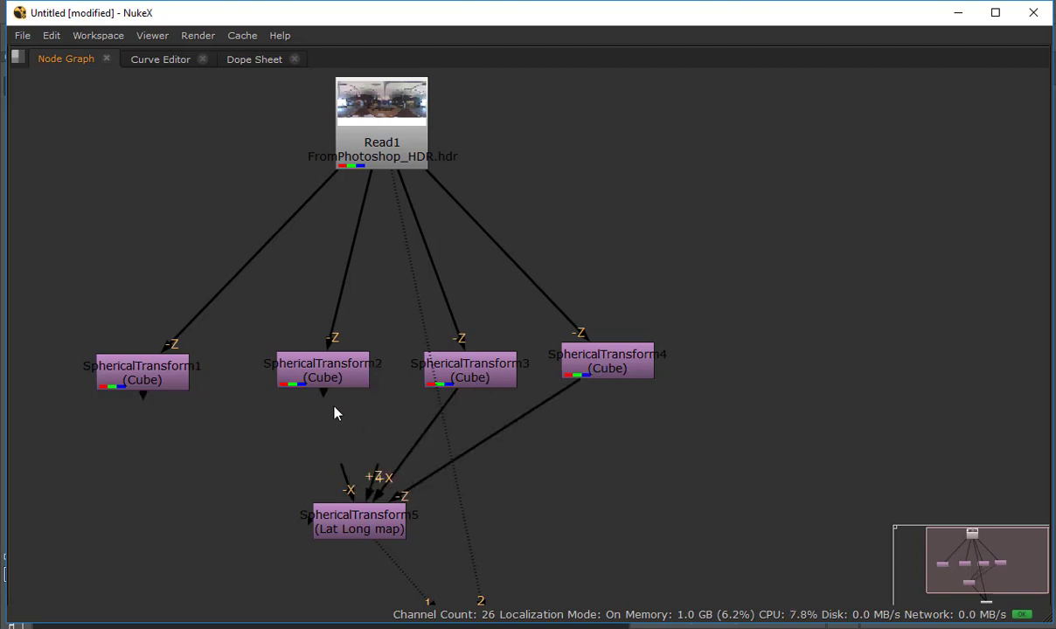
{"action": "left_click_drag", "start_coordinate": [367, 468], "coordinate": [330, 377]}
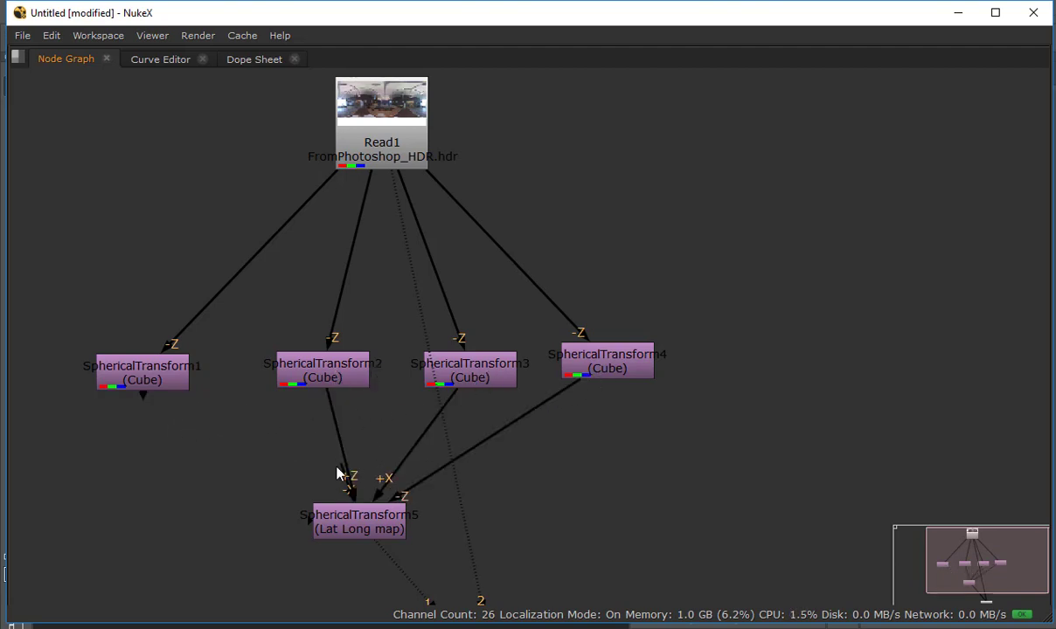
{"action": "left_click_drag", "start_coordinate": [260, 464], "coordinate": [153, 373]}
{"action": "key", "text": "space"}
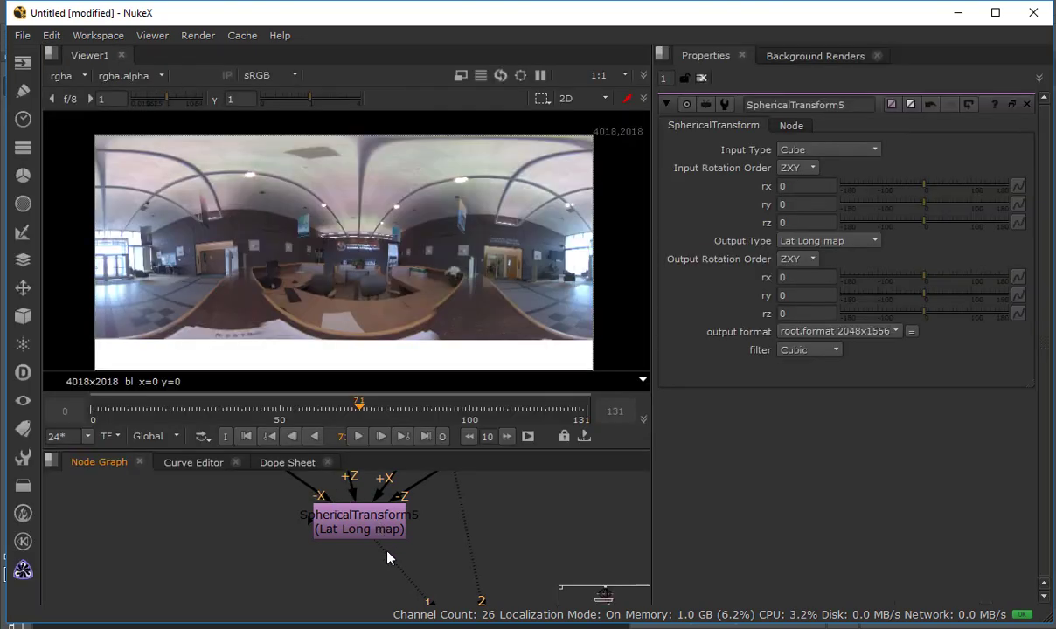
{"action": "left_click_drag", "start_coordinate": [377, 531], "coordinate": [370, 505]}
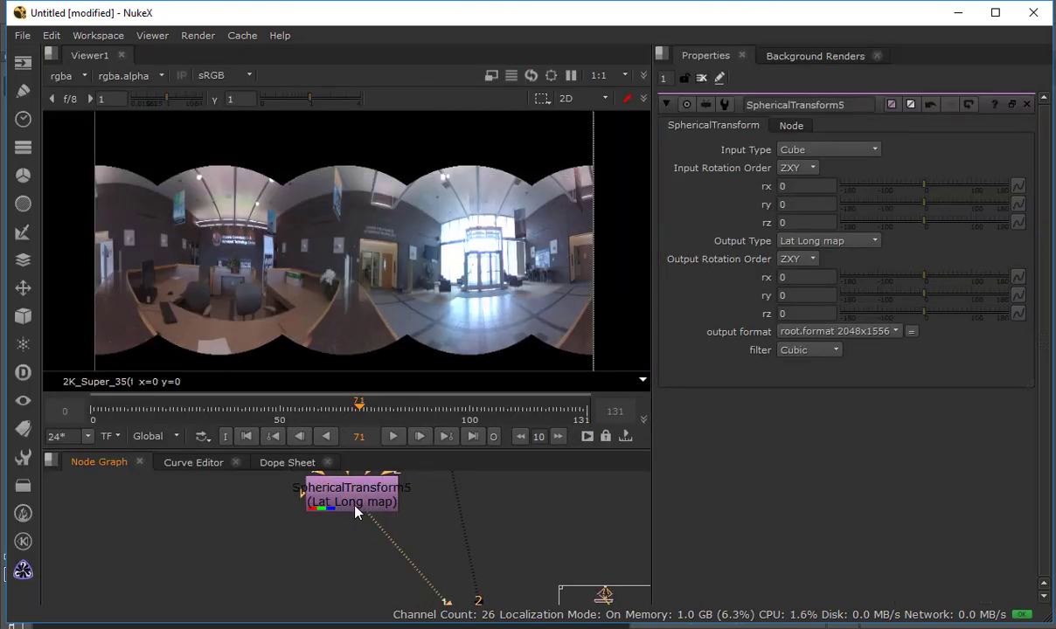
- Shift SphericalTransform5's inputs so -Z comes from SphericalTransform1, -X from SphericalTransform2, +Z from SphericalTransform3 and +X from SphericalTransform4
{"action": "left_click_drag", "start_coordinate": [307, 537], "coordinate": [303, 610]}
{"action": "key", "text": "space"}
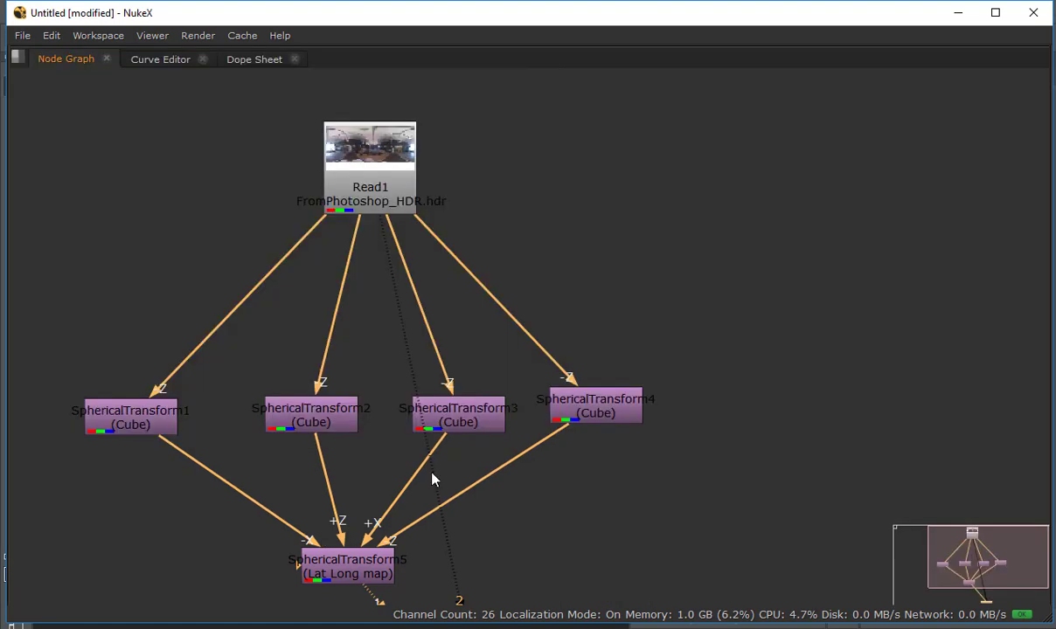
{"action": "left_click_drag", "start_coordinate": [560, 435], "coordinate": [540, 477]}
{"action": "left_click_drag", "start_coordinate": [448, 437], "coordinate": [597, 417]}
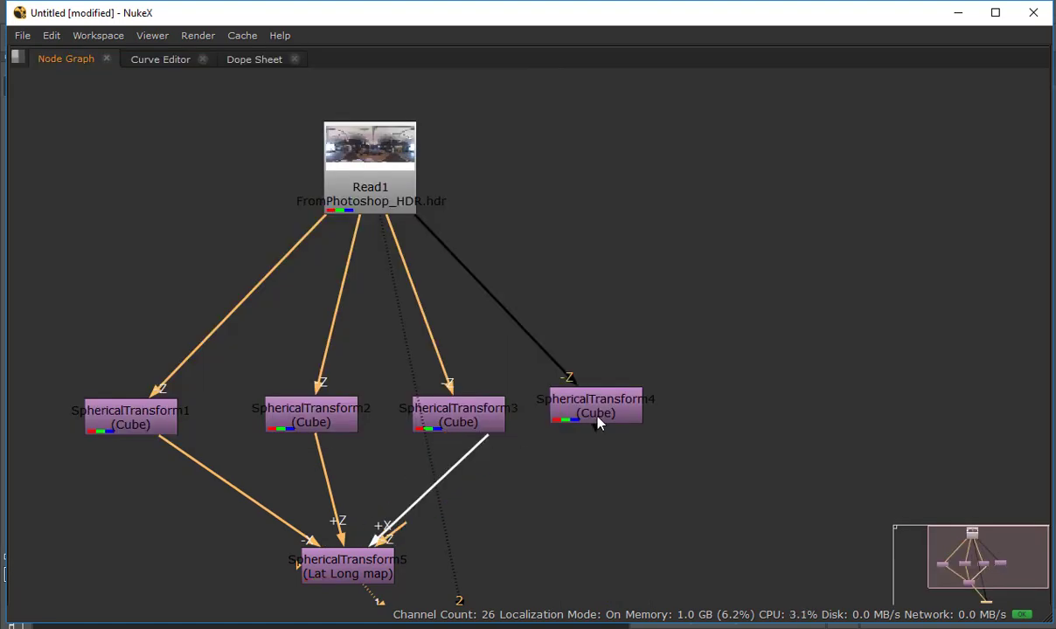
{"action": "left_click_drag", "start_coordinate": [318, 443], "coordinate": [467, 419]}
{"action": "left_click_drag", "start_coordinate": [170, 441], "coordinate": [306, 428]}
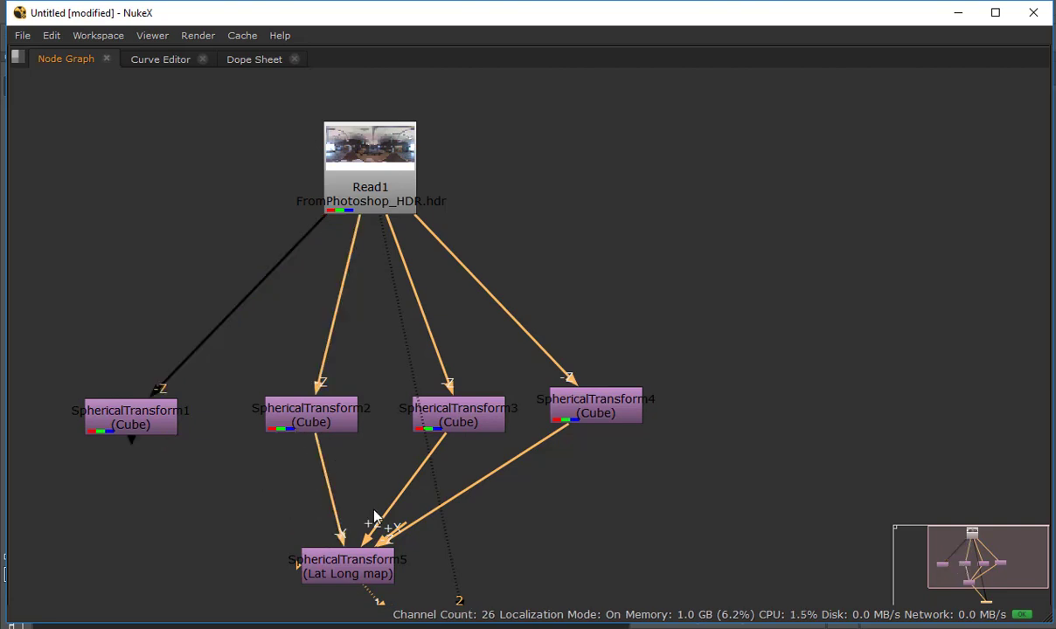
{"action": "left_click_drag", "start_coordinate": [345, 515], "coordinate": [153, 424]}
{"action": "key", "text": "space"}
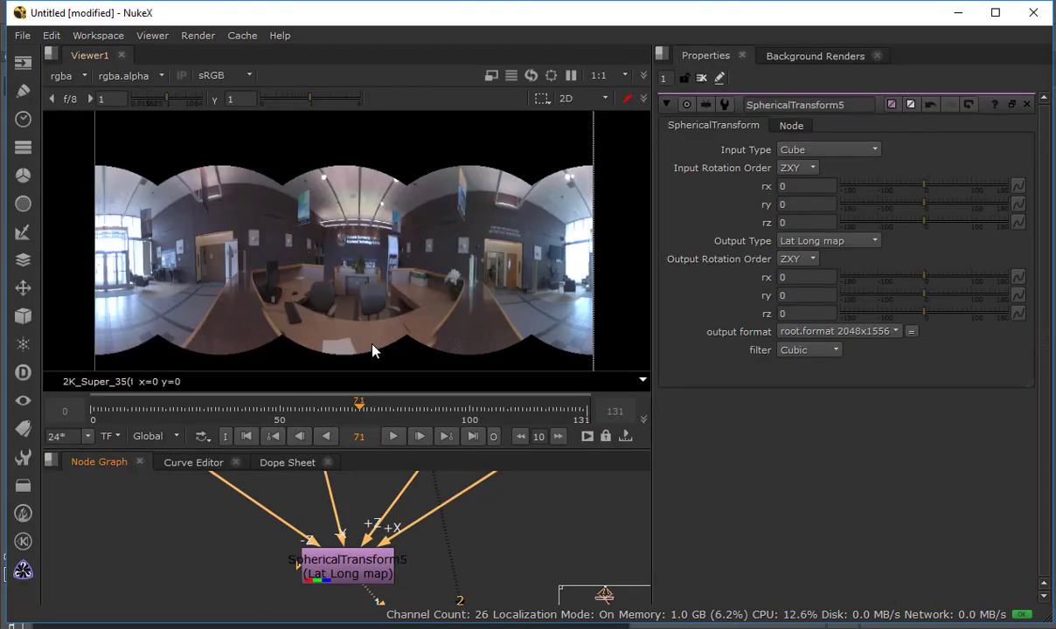
- Assign SphericalTransform5 to viewer input 2 and flip between it and Read1 on input 1 to compare the panoramas
{"action": "mouse_move", "coordinate": [361, 504]}
{"action": "left_mouse_down"}
{"action": "mouse_move", "coordinate": [380, 546]}
{"action": "mouse_move", "coordinate": [396, 478]}
{"action": "mouse_move", "coordinate": [377, 459]}
{"action": "mouse_move", "coordinate": [387, 330]}
{"action": "left_mouse_up"}
{"action": "key", "text": "2"}
{"action": "left_click_drag", "start_coordinate": [377, 523], "coordinate": [371, 500]}
{"action": "left_click", "coordinate": [373, 508]}
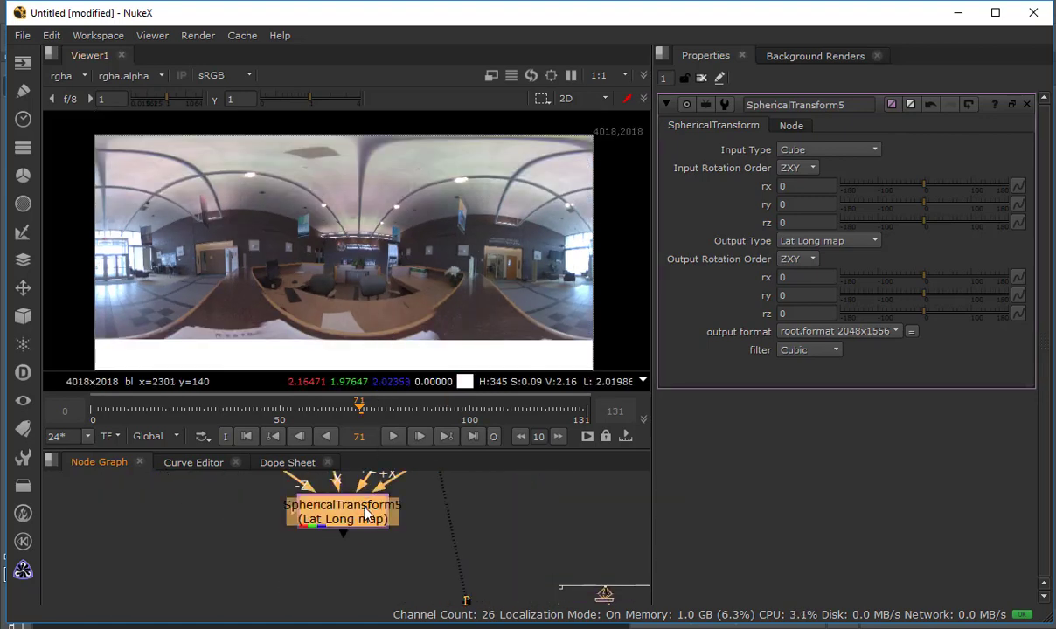
{"action": "key", "text": "2"}
{"action": "left_click", "coordinate": [405, 521]}
{"action": "key", "text": "1"}
{"action": "key", "text": "2"}
{"action": "key", "text": "1"}
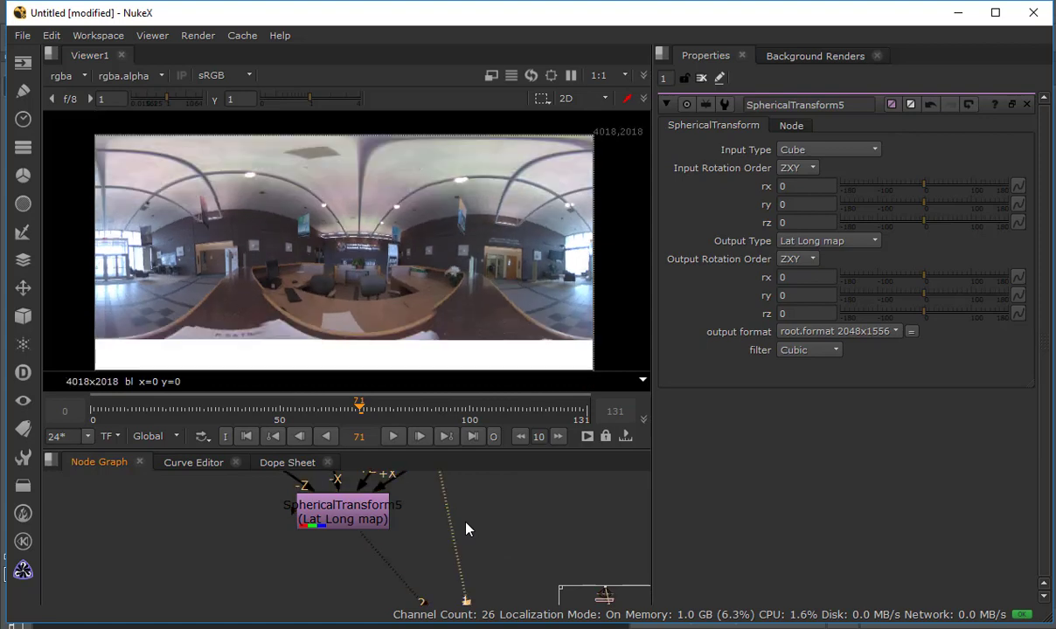
{"action": "key", "text": "2"}
{"action": "key", "text": "1"}
{"action": "key", "text": "2"}
{"action": "key", "text": "1"}
{"action": "key", "text": "2"}
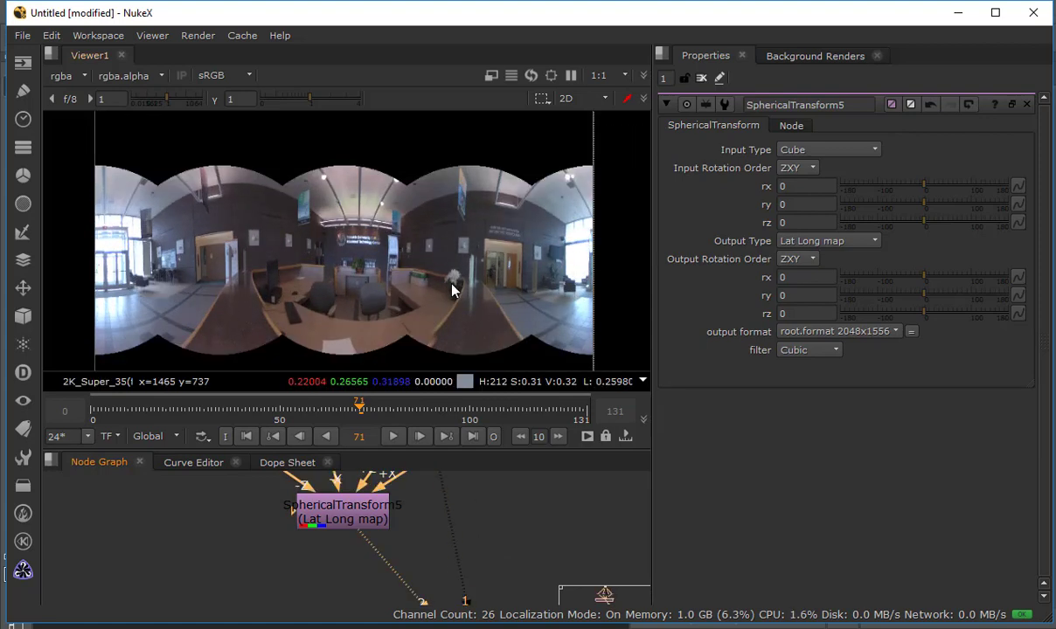
- Set SphericalTransform5's output format to 4018x2018 to match the source panorama
{"action": "left_click", "coordinate": [346, 527]}
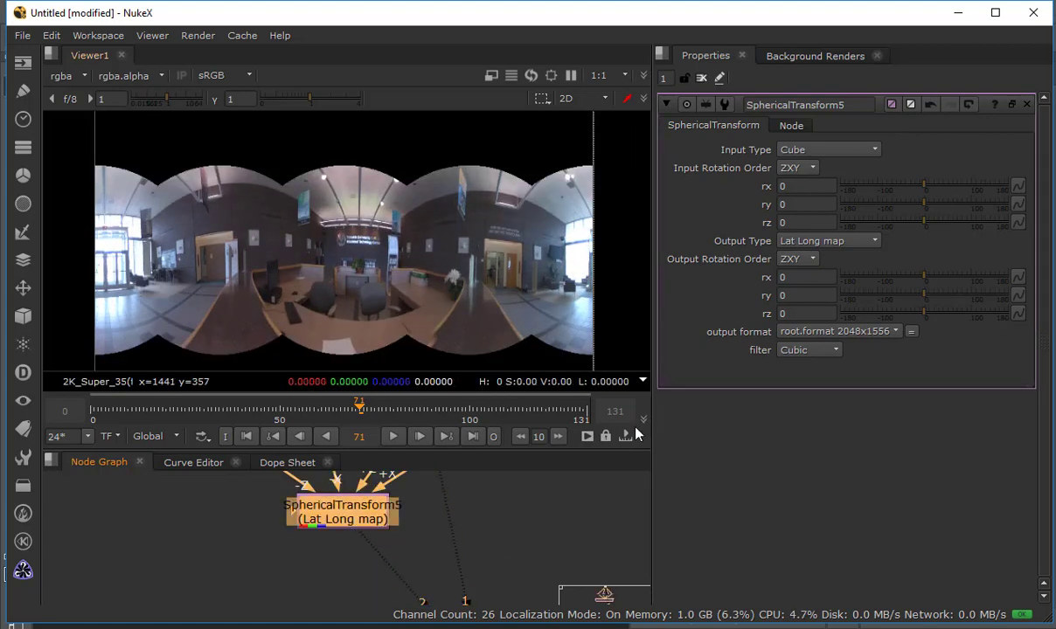
{"action": "left_click", "coordinate": [845, 337]}
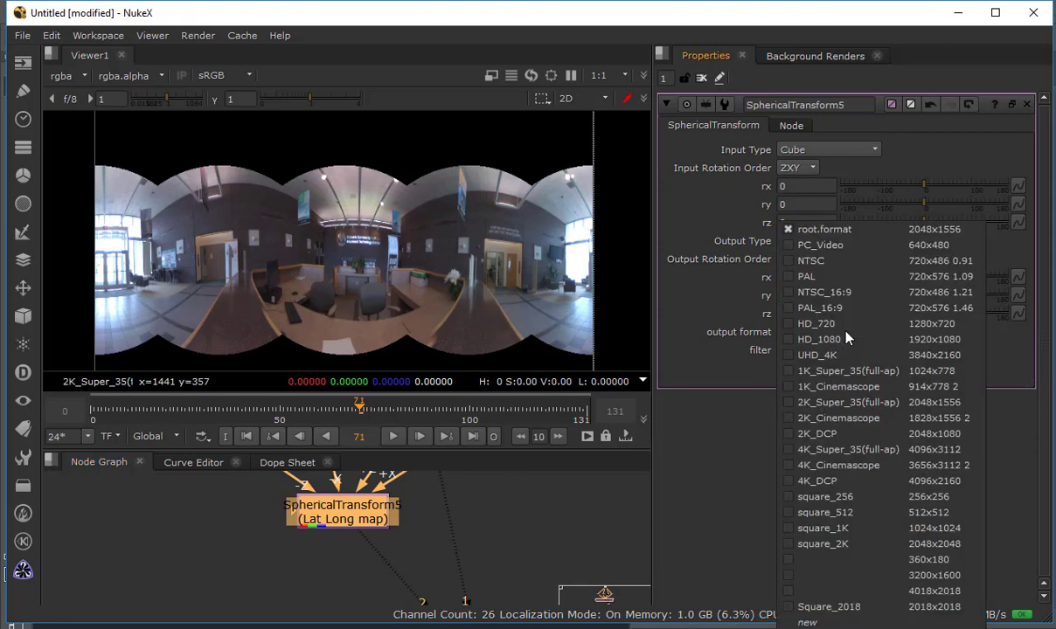
{"action": "left_click", "coordinate": [856, 593]}
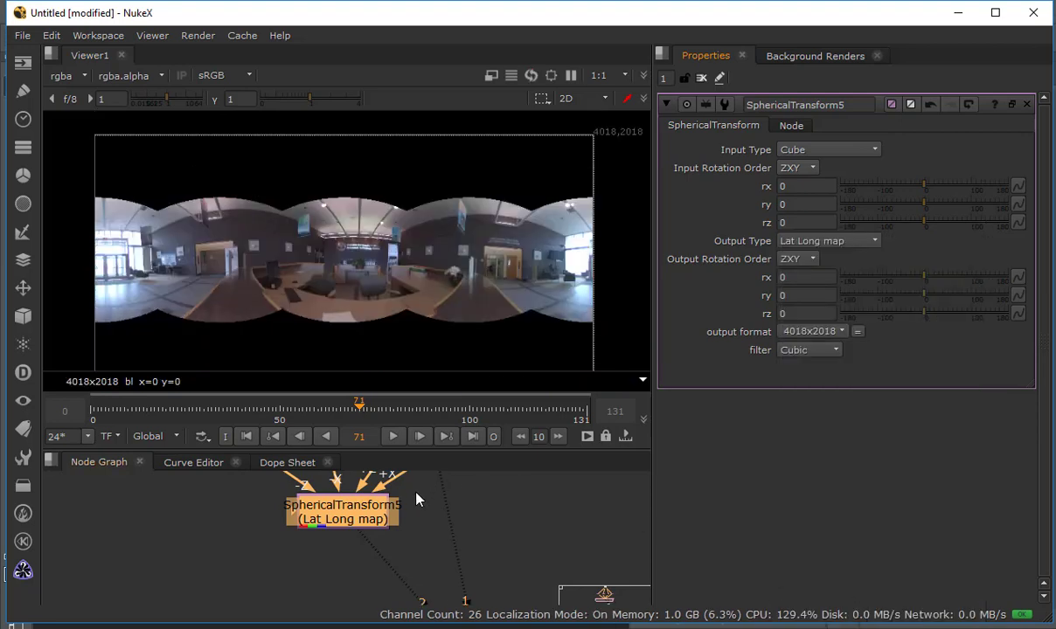
- Flip between the source and the resized recombined panorama, checking the reception desk area up close for alignment
{"action": "left_click_drag", "start_coordinate": [416, 495], "coordinate": [414, 555]}
{"action": "left_click", "coordinate": [414, 555]}
{"action": "key", "text": "1"}
{"action": "key", "text": "2"}
{"action": "key", "text": "1"}
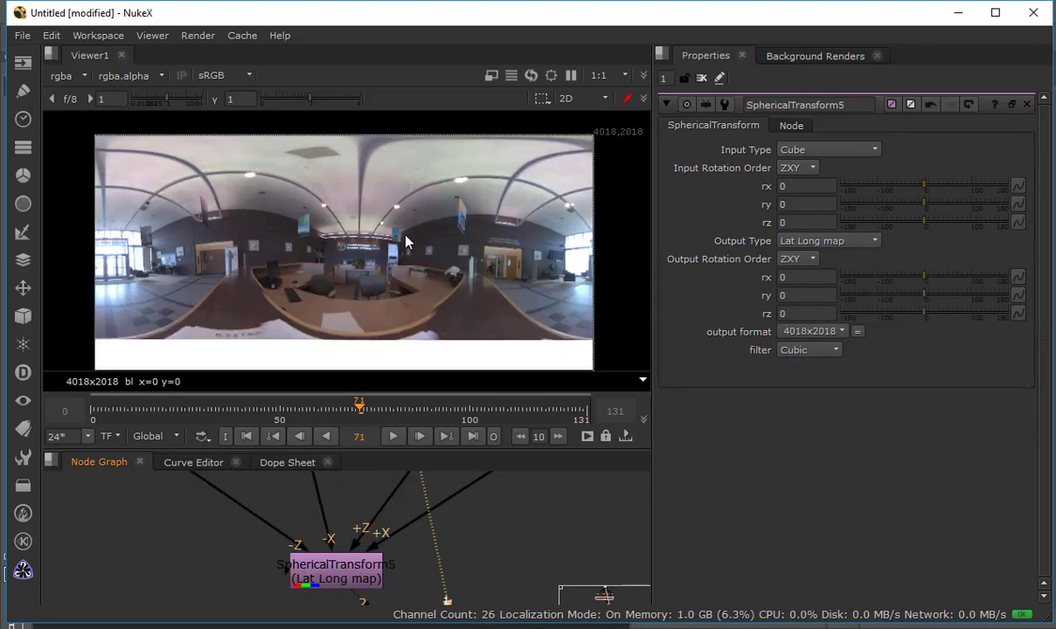
{"action": "scroll", "coordinate": [427, 239], "scroll_direction": "up", "scroll_amount": 5}
{"action": "key", "text": "2"}
{"action": "key", "text": "1"}
{"action": "key", "text": "2"}
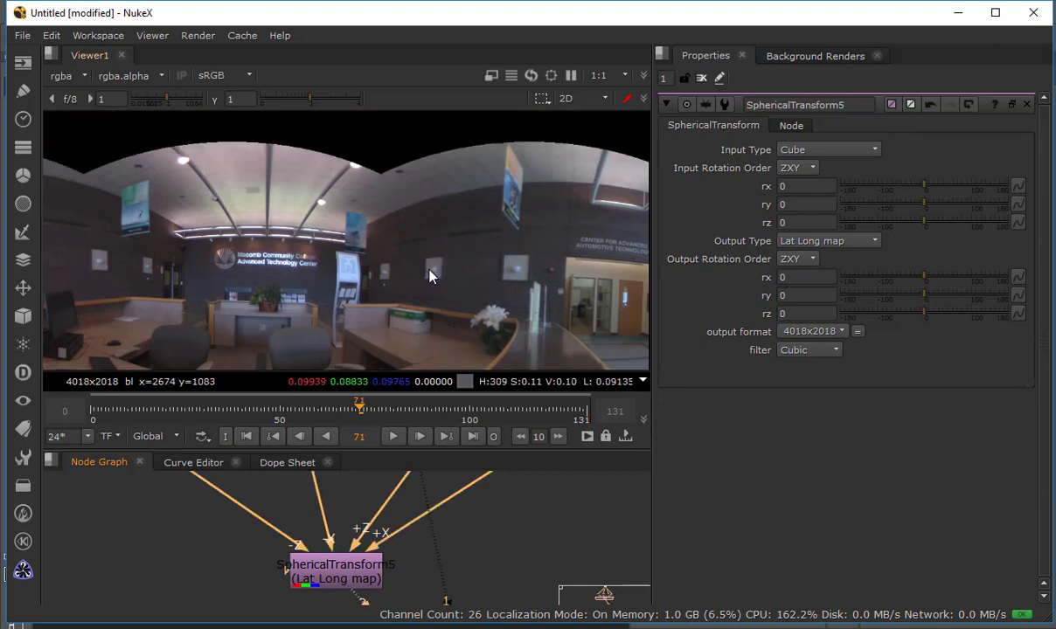
{"action": "key", "text": "1"}
{"action": "key", "text": "2"}
{"action": "key", "text": "1"}
{"action": "key", "text": "2"}
{"action": "key", "text": "1"}
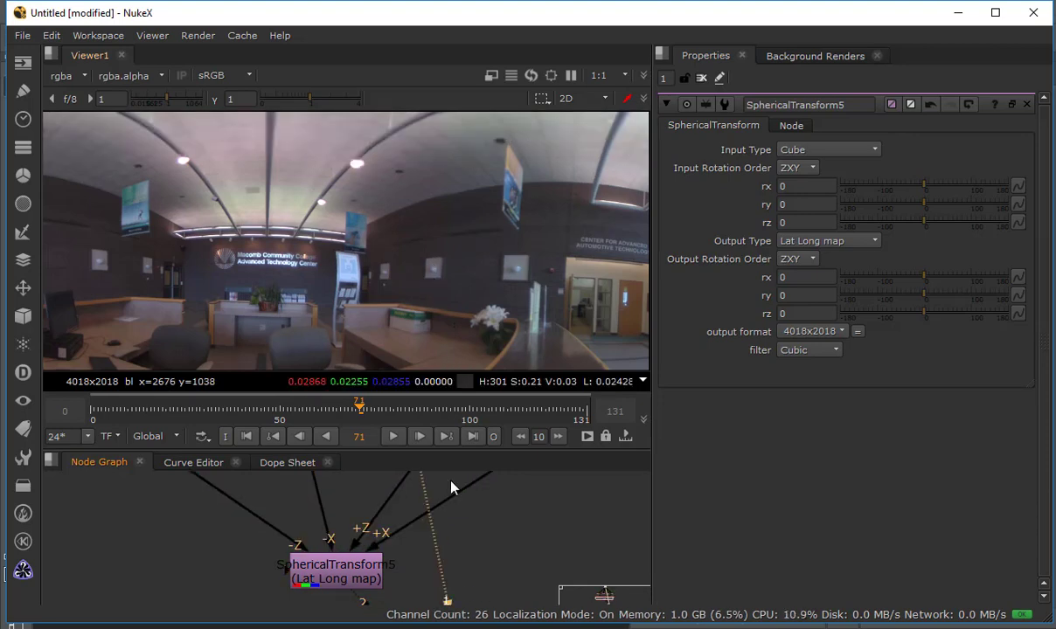
{"action": "left_click_drag", "start_coordinate": [542, 519], "coordinate": [461, 543]}
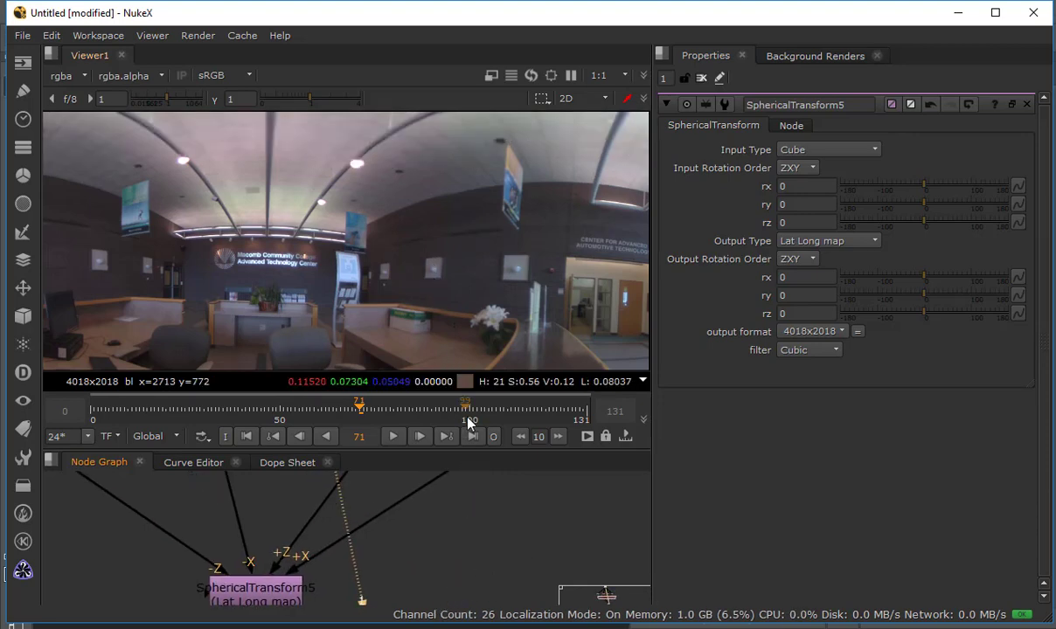
{"action": "key", "text": "2"}
{"action": "scroll", "coordinate": [450, 172], "scroll_direction": "down", "scroll_amount": 5}
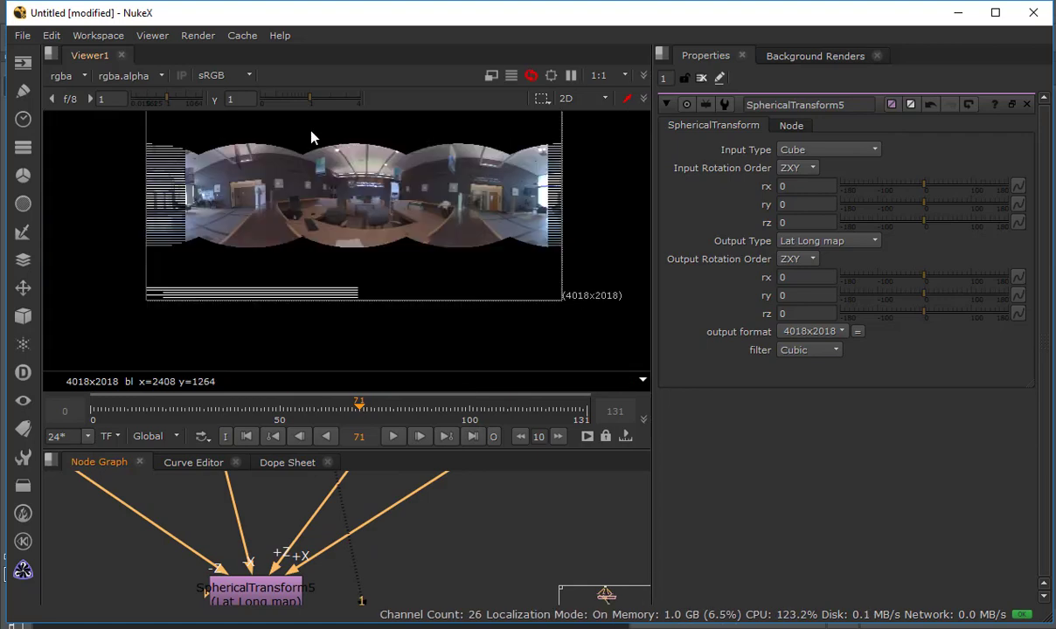
- Duplicate SphericalTransform4, place the copy to its right in the node graph, and connect the copy's -Z input to Read1
{"action": "left_click_drag", "start_coordinate": [509, 480], "coordinate": [489, 542]}
{"action": "left_click", "coordinate": [492, 505]}
{"action": "key", "text": "ctrl+c"}
{"action": "left_click", "coordinate": [570, 525]}
{"action": "key", "text": "ctrl+v"}
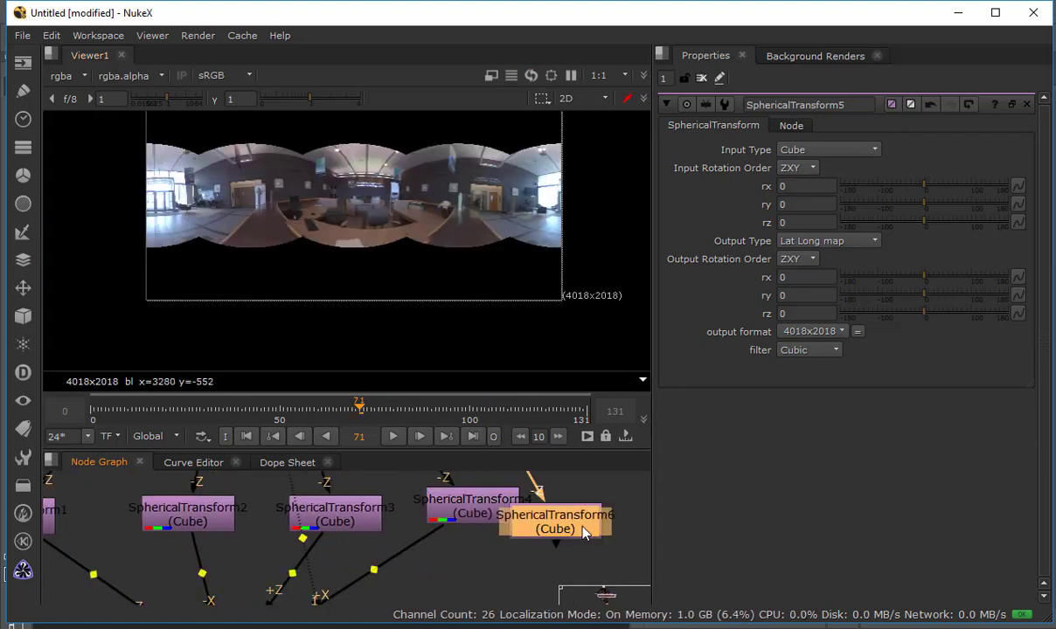
{"action": "left_click_drag", "start_coordinate": [568, 519], "coordinate": [623, 513]}
{"action": "left_click_drag", "start_coordinate": [565, 510], "coordinate": [424, 547]}
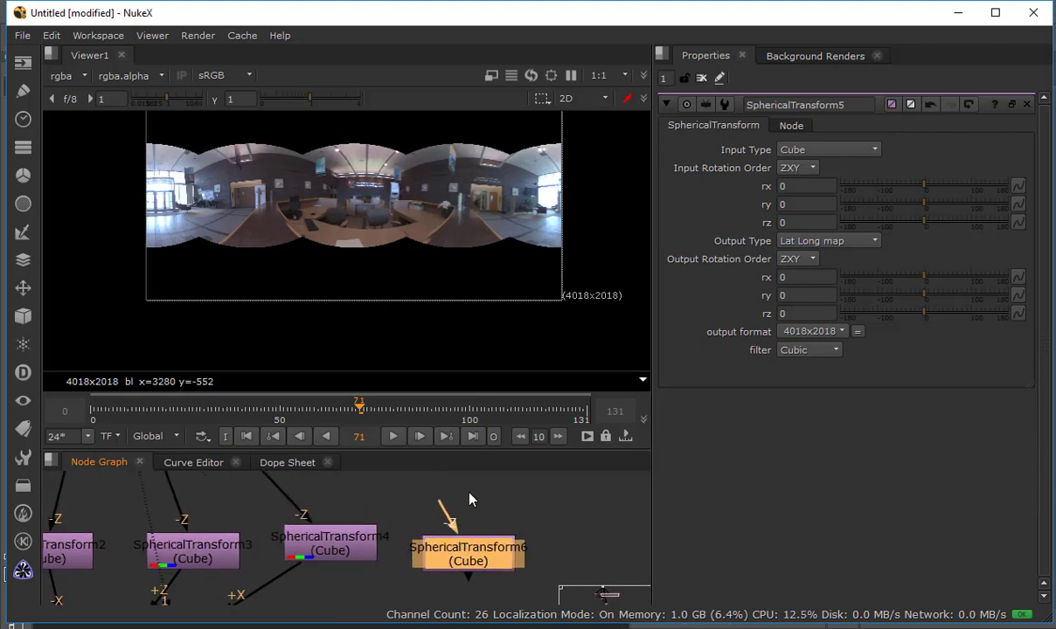
{"action": "key", "text": "space"}
{"action": "left_click_drag", "start_coordinate": [572, 328], "coordinate": [691, 206]}
{"action": "left_click_drag", "start_coordinate": [556, 393], "coordinate": [256, 167]}
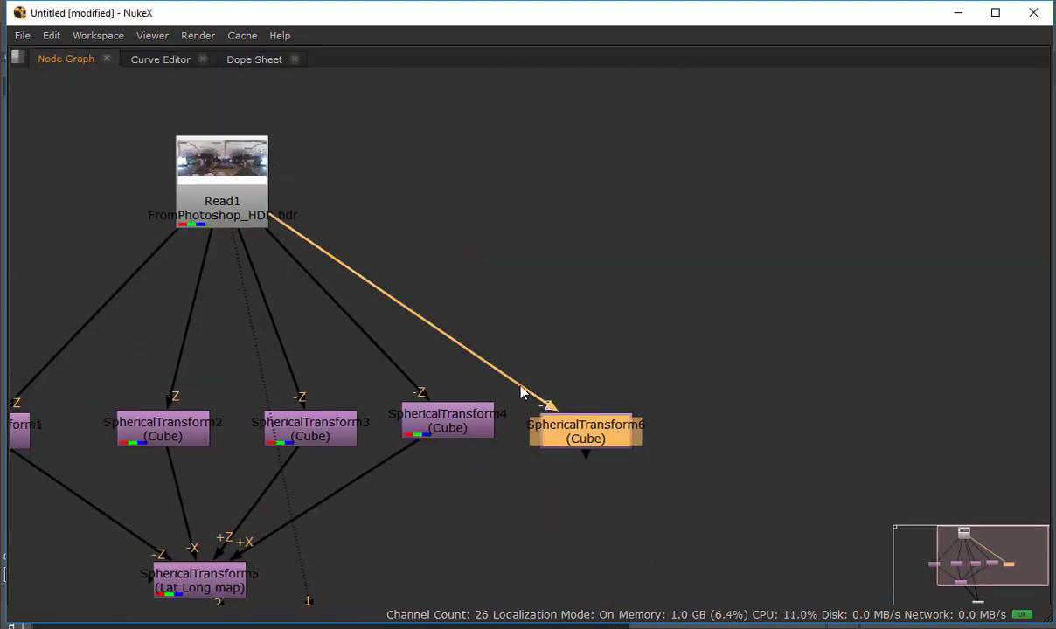
- Open SphericalTransform6's properties and connect the unused side input of SphericalTransform5 to it
{"action": "double_click", "coordinate": [565, 433]}
{"action": "key", "text": "space"}
{"action": "left_click_drag", "start_coordinate": [548, 472], "coordinate": [471, 568]}
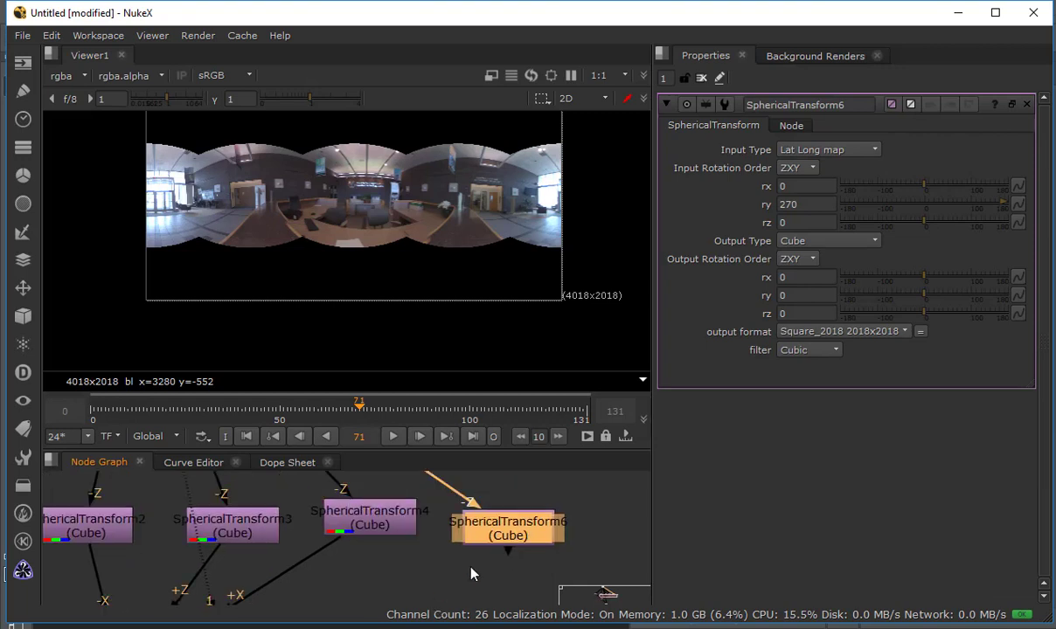
{"action": "scroll", "coordinate": [471, 571], "scroll_direction": "down", "scroll_amount": 3}
{"action": "left_click_drag", "start_coordinate": [393, 581], "coordinate": [500, 460]}
{"action": "scroll", "coordinate": [403, 524], "scroll_direction": "up", "scroll_amount": 6}
{"action": "left_click_drag", "start_coordinate": [408, 525], "coordinate": [464, 562]}
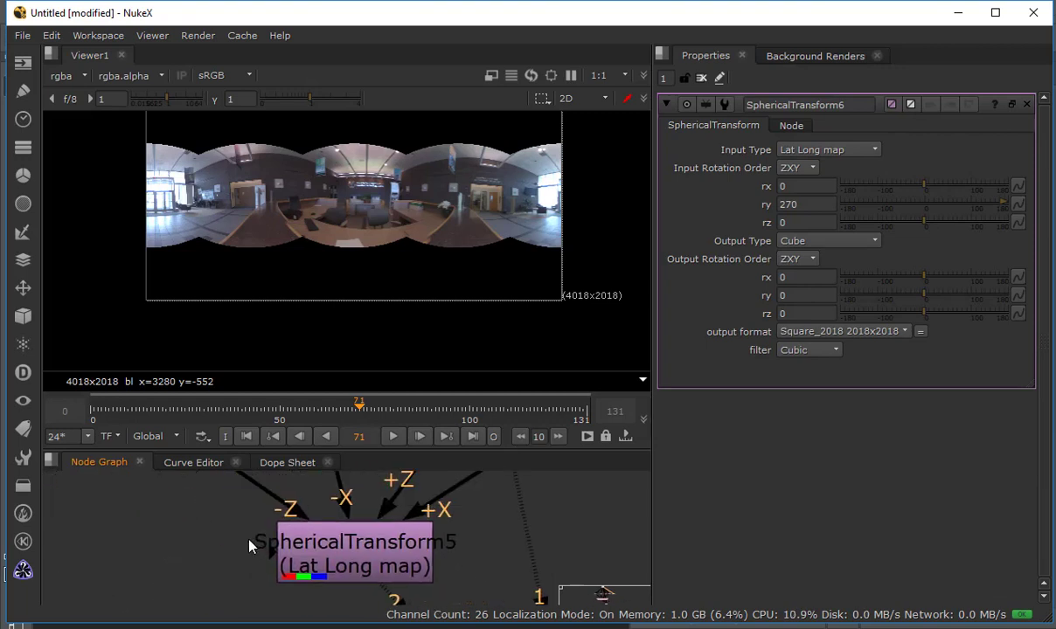
{"action": "left_click_drag", "start_coordinate": [267, 552], "coordinate": [612, 522]}
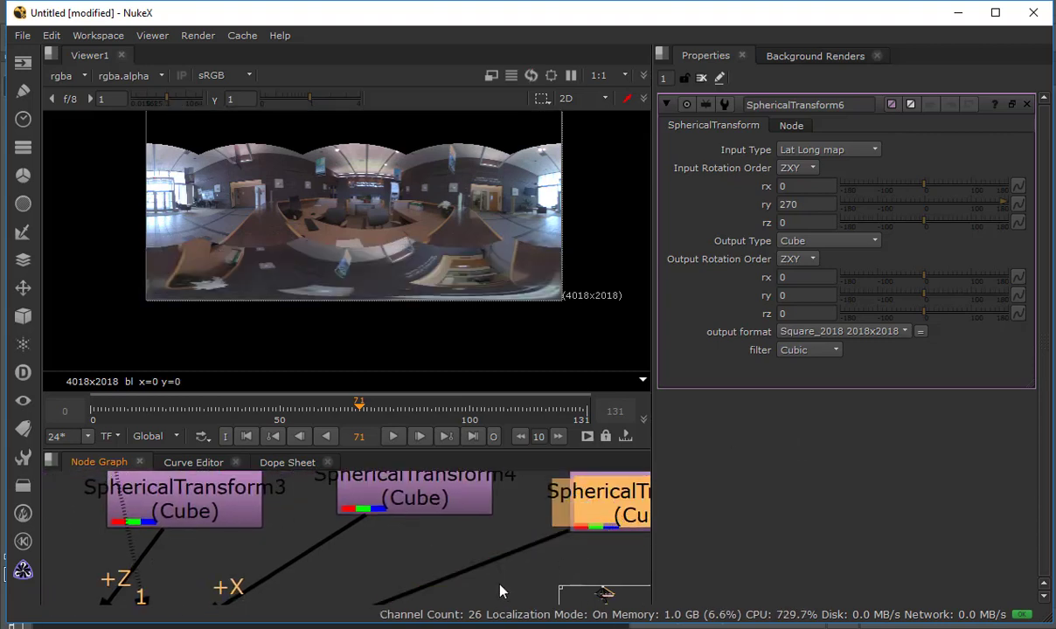
- Try an input rx rotation of 90 on SphericalTransform6, and settle on -90
{"action": "left_click", "coordinate": [817, 203]}
{"action": "key", "text": "shift+Tab"}
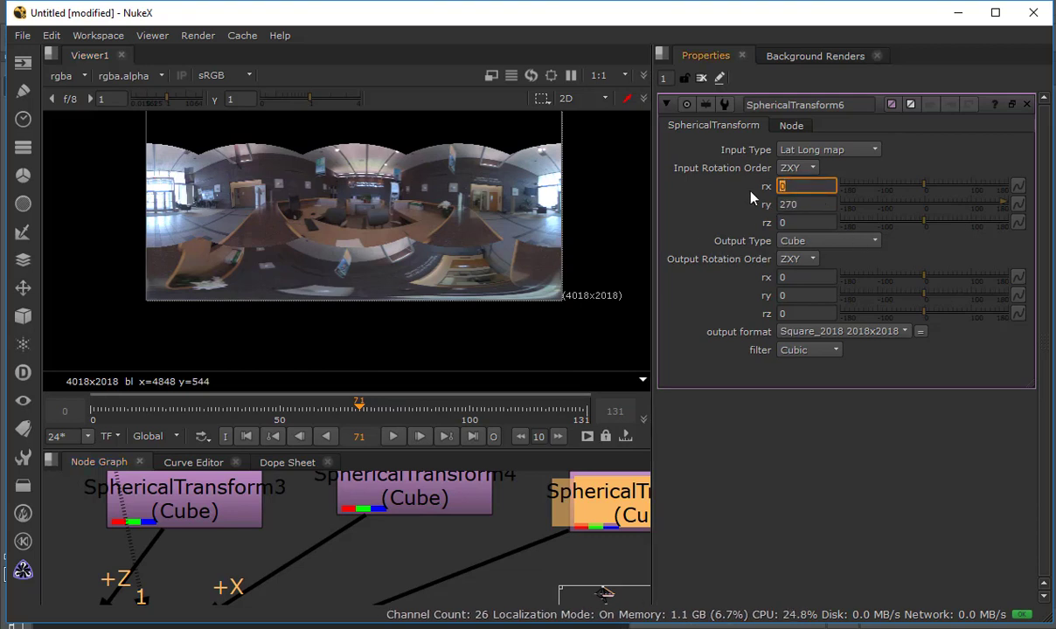
{"action": "type", "text": "90"}
{"action": "key", "text": "Return"}
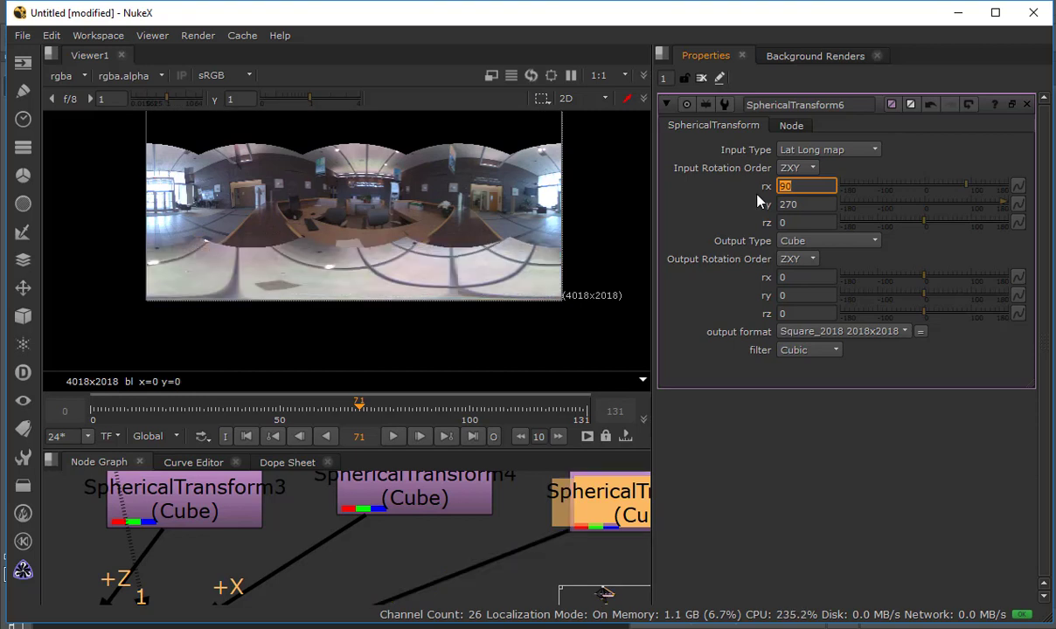
{"action": "type", "text": "-90"}
{"action": "key", "text": "Return"}
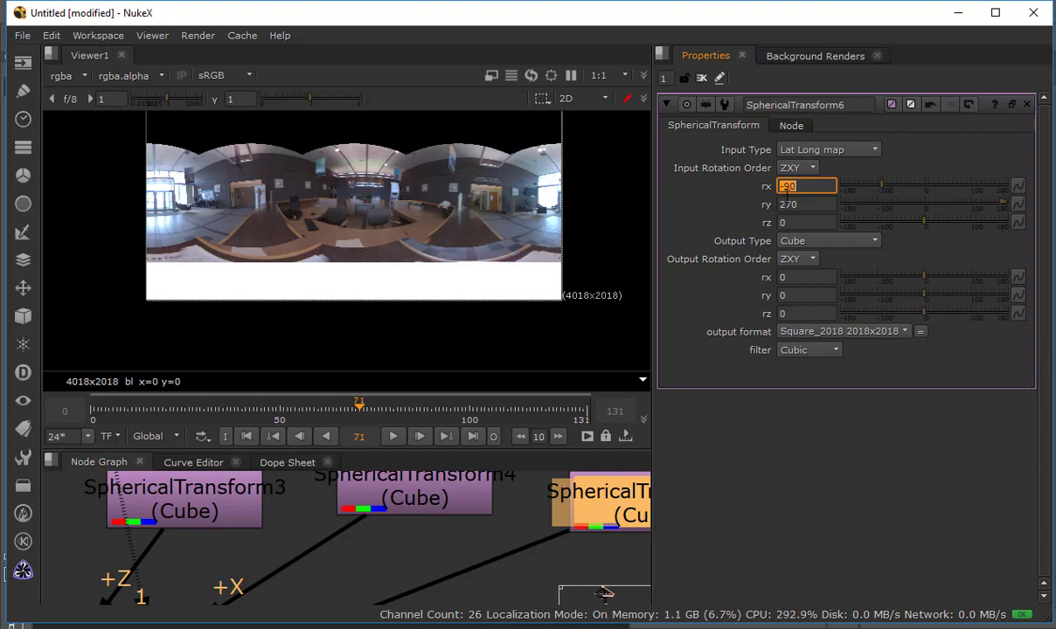
{"action": "key", "text": "Tab"}
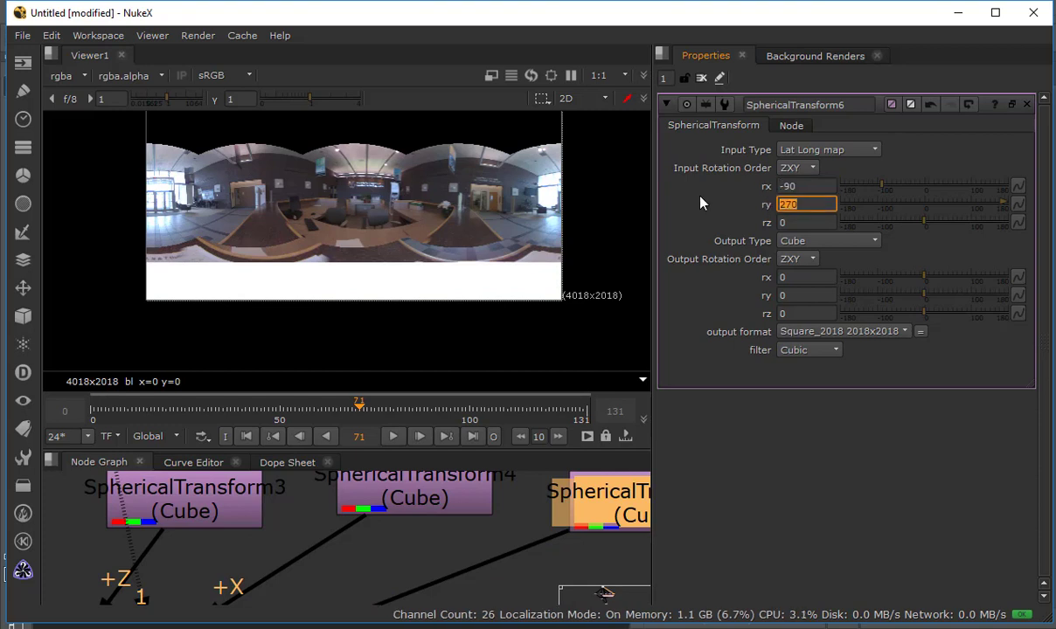
- Try input ry rotations of 90 and 180 on SphericalTransform6, and settle on 0
{"action": "type", "text": "90"}
{"action": "key", "text": "Return"}
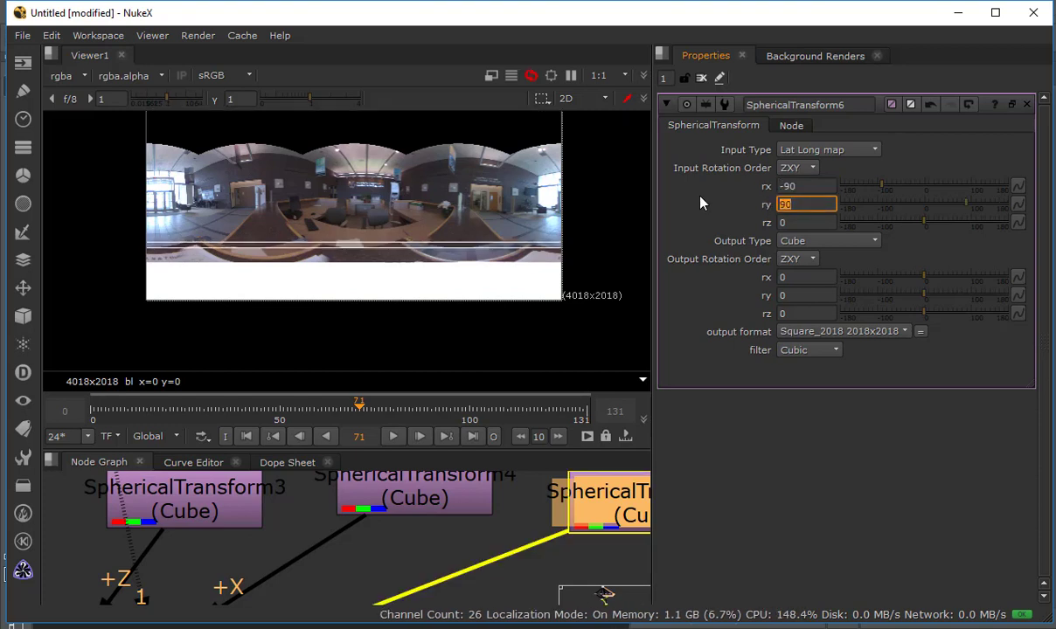
{"action": "type", "text": "0"}
{"action": "key", "text": "Return"}
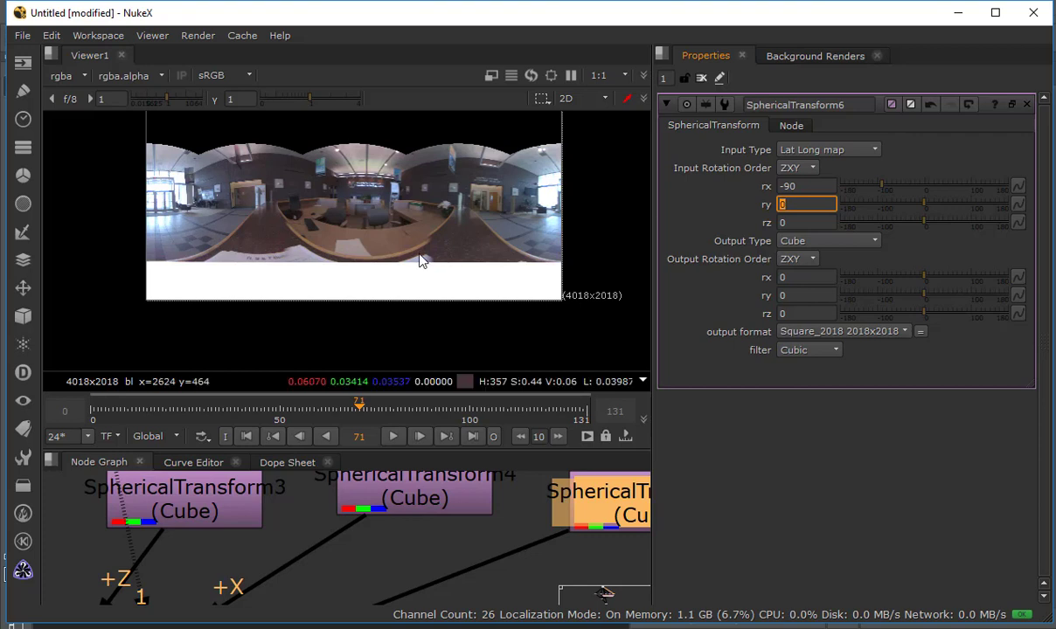
{"action": "scroll", "coordinate": [422, 260], "scroll_direction": "up", "scroll_amount": 1}
{"action": "scroll", "coordinate": [428, 261], "scroll_direction": "up", "scroll_amount": 3}
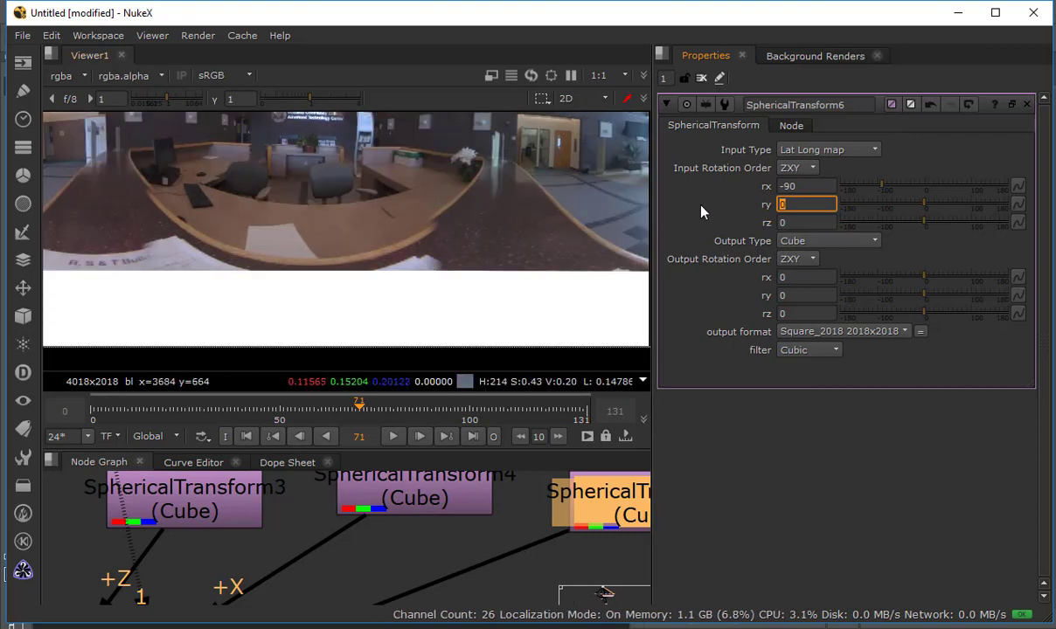
{"action": "type", "text": "180"}
{"action": "key", "text": "Return"}
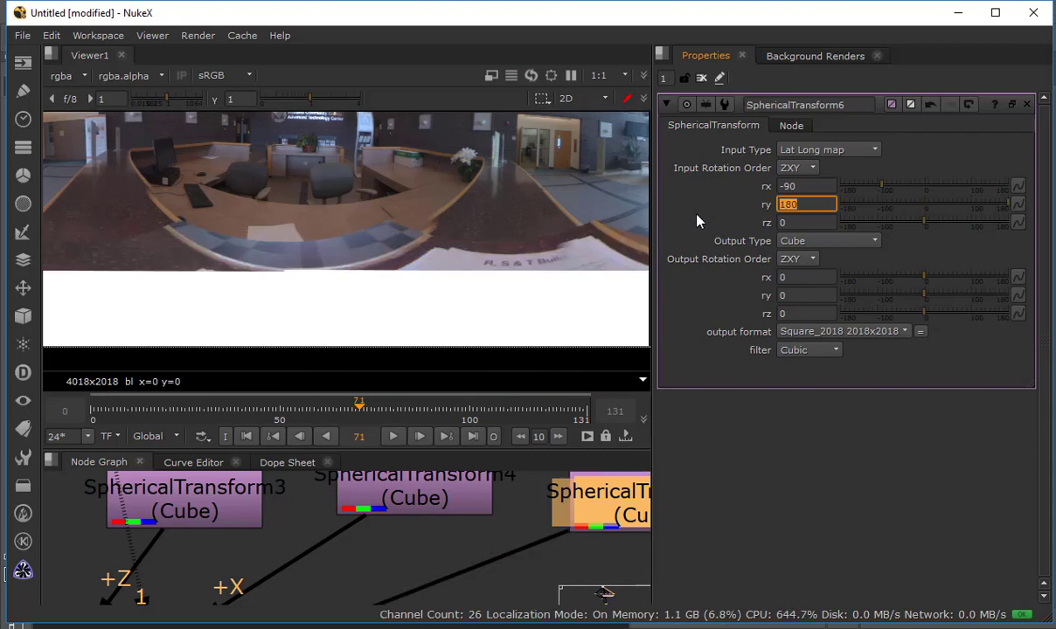
{"action": "type", "text": "0"}
{"action": "key", "text": "Return"}
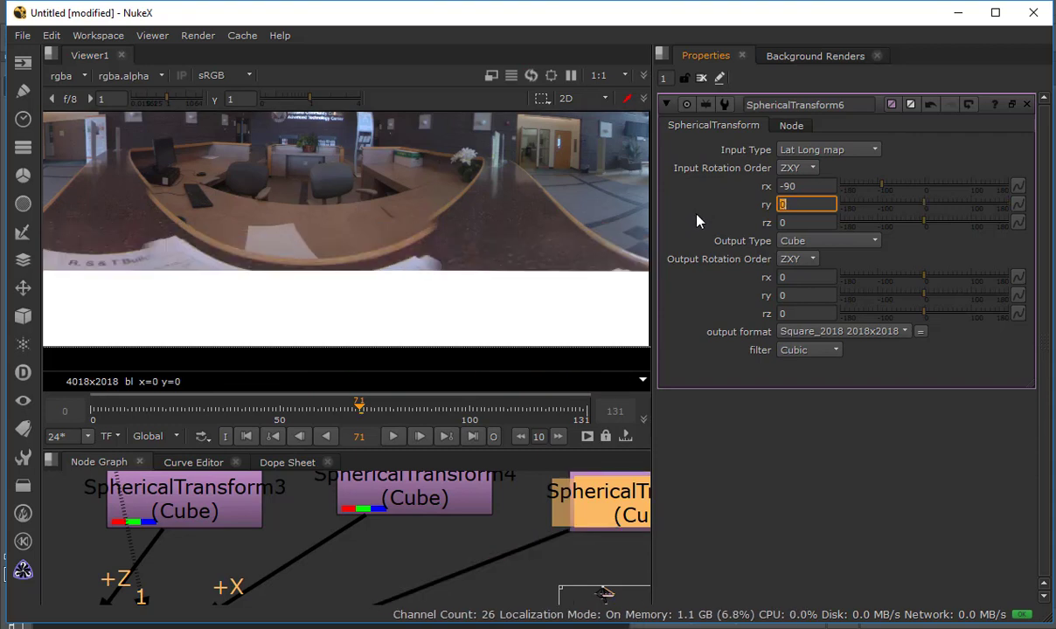
- Duplicate SphericalTransform6, place the copy to its right, and wire it between Read1 and the remaining input of SphericalTransform5
{"action": "scroll", "coordinate": [471, 524], "scroll_direction": "down", "scroll_amount": 6}
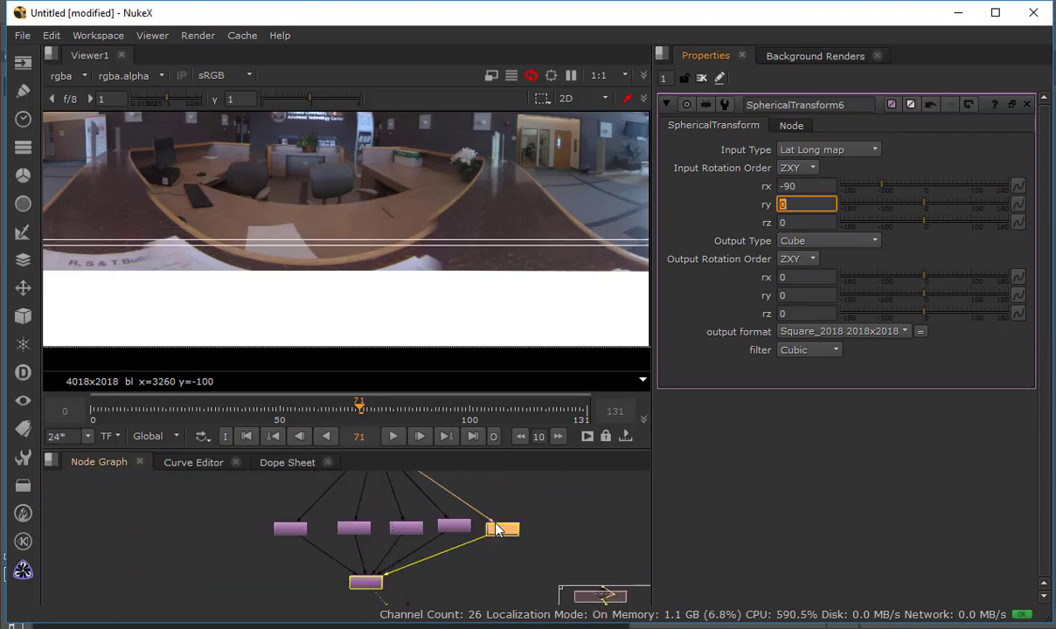
{"action": "left_click", "coordinate": [496, 532]}
{"action": "key", "text": "ctrl+c"}
{"action": "left_click", "coordinate": [540, 519]}
{"action": "key", "text": "ctrl+v"}
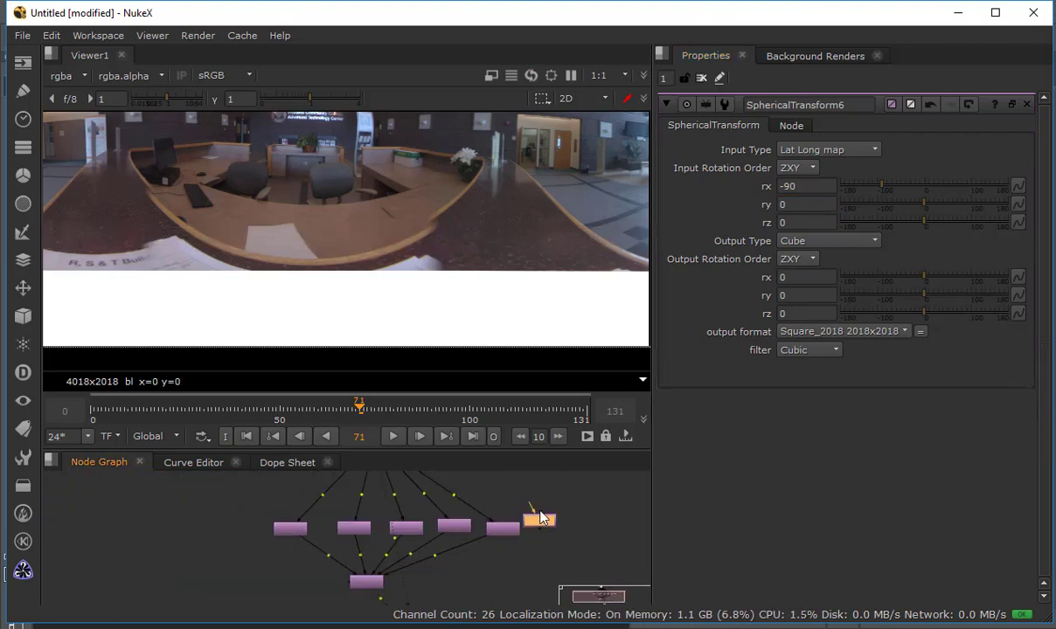
{"action": "scroll", "coordinate": [410, 489], "scroll_direction": "up", "scroll_amount": 5}
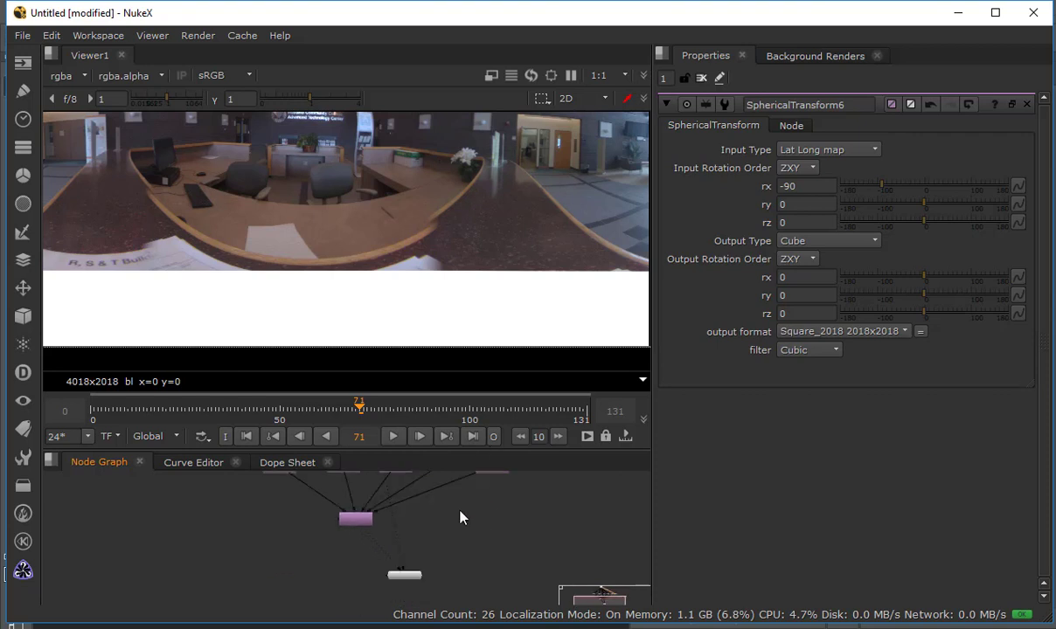
{"action": "scroll", "coordinate": [368, 491], "scroll_direction": "down", "scroll_amount": 5}
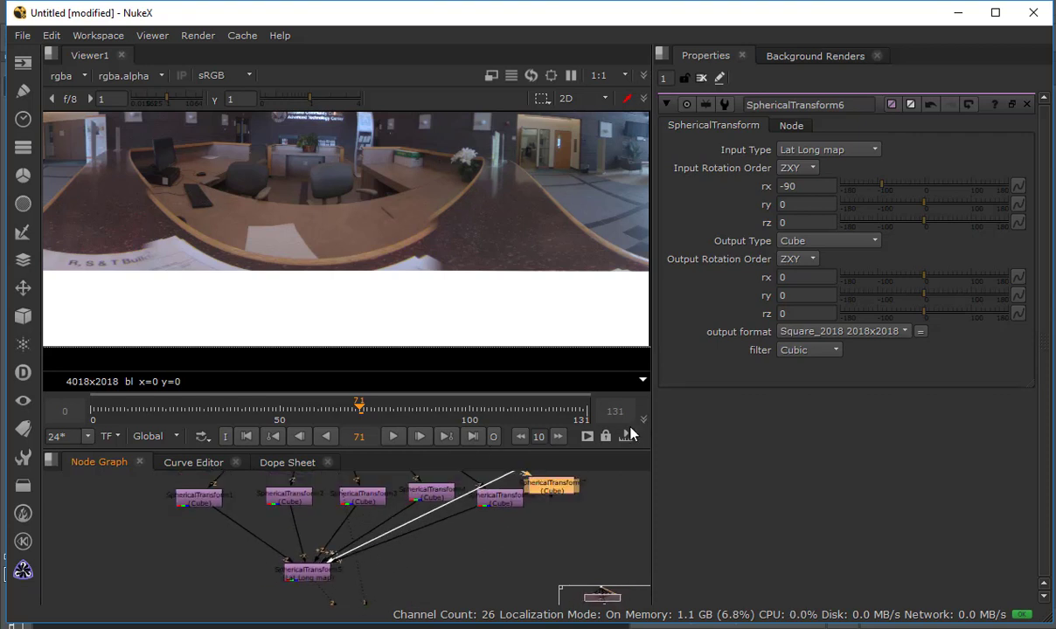
{"action": "left_click_drag", "start_coordinate": [543, 543], "coordinate": [590, 550]}
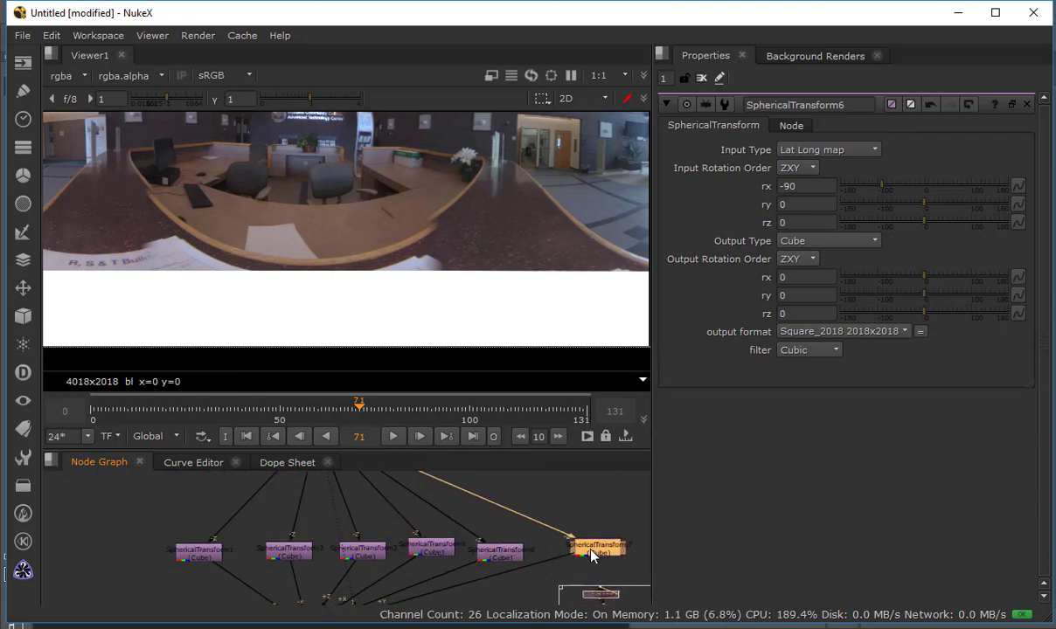
- Open SphericalTransform7's properties, preview its output, and display the whole recombined panorama from SphericalTransform5
{"action": "double_click", "coordinate": [590, 551]}
{"action": "key", "text": "1"}
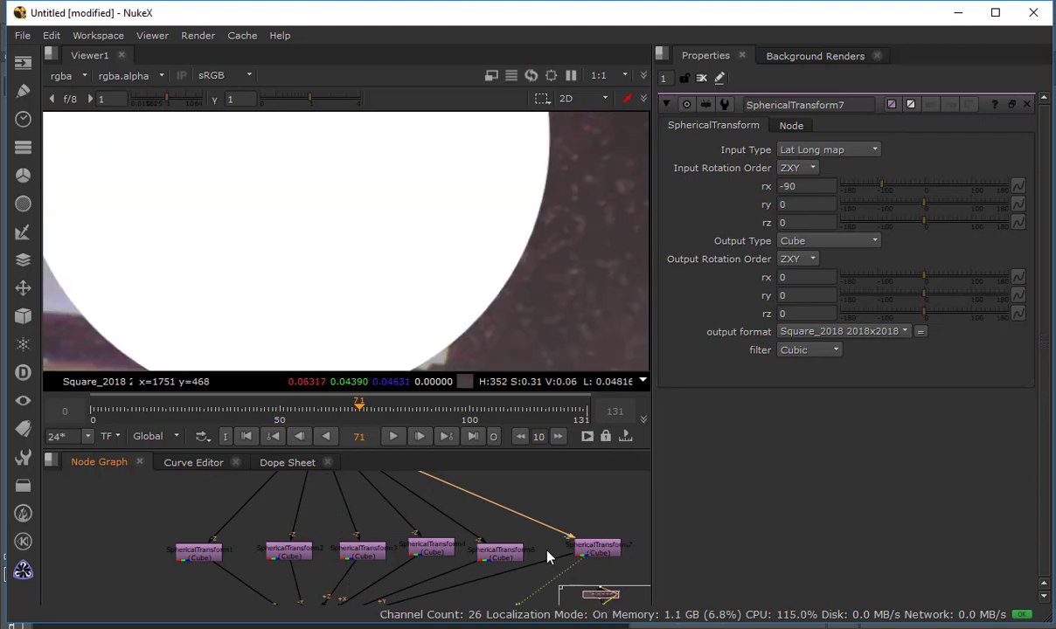
{"action": "left_click_drag", "start_coordinate": [350, 597], "coordinate": [385, 556]}
{"action": "left_click", "coordinate": [367, 490]}
{"action": "key", "text": "1"}
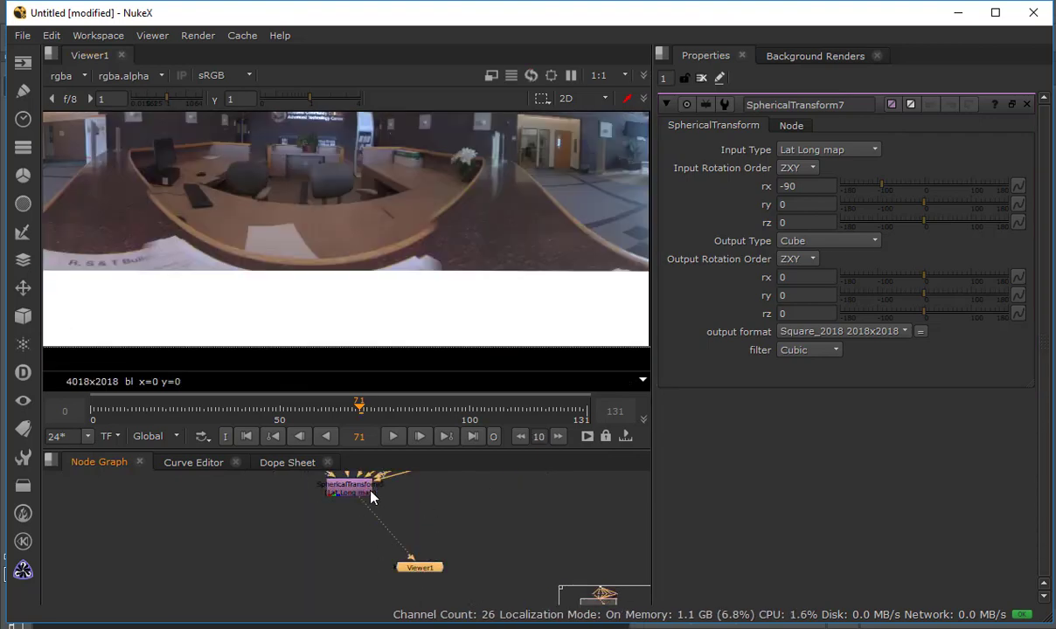
{"action": "scroll", "coordinate": [568, 265], "scroll_direction": "down", "scroll_amount": 4}
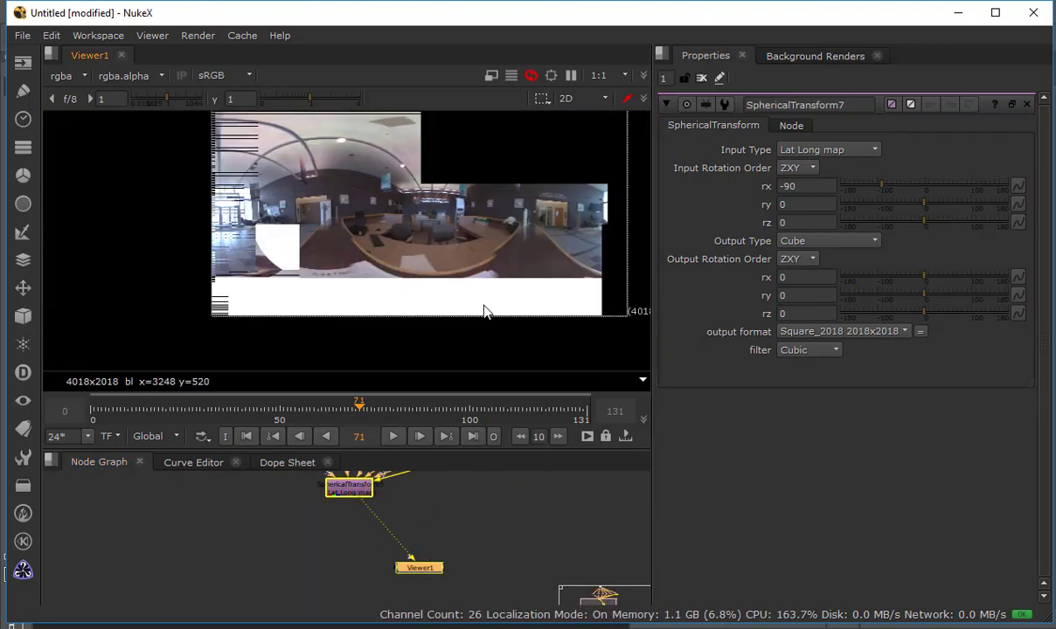
- Set SphericalTransform7's input rx rotation to 90
{"action": "left_click", "coordinate": [818, 204]}
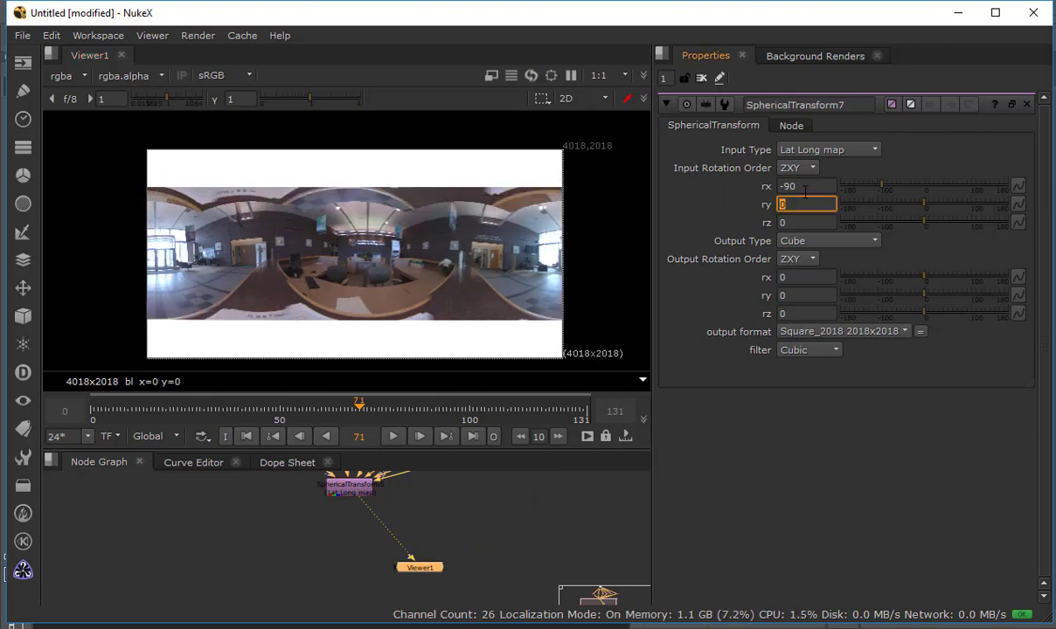
{"action": "key", "text": "shift+Tab"}
{"action": "type", "text": "90"}
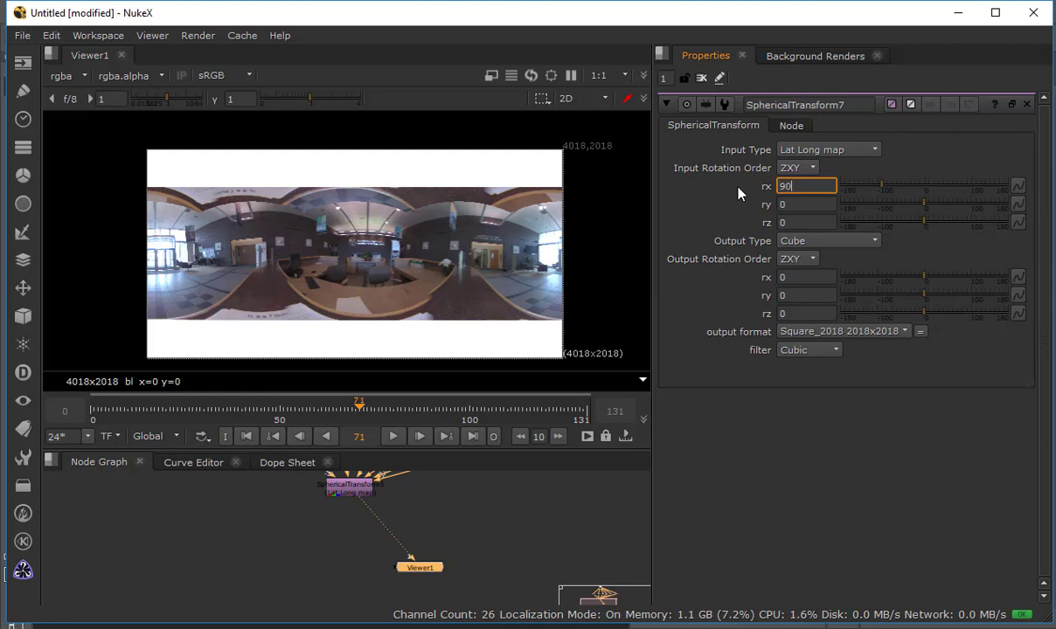
{"action": "key", "text": "Return"}
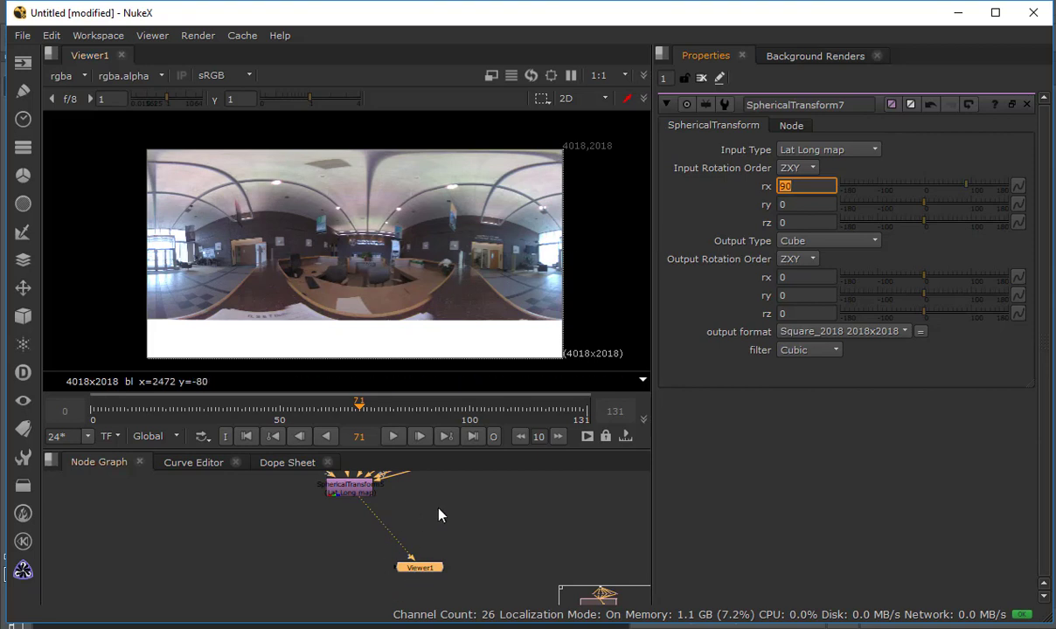
- Tidy the node graph by centring Read1 above and SphericalTransform5 below the row of six cube-face transforms
{"action": "key", "text": "space"}
{"action": "scroll", "coordinate": [441, 461], "scroll_direction": "up", "scroll_amount": 3}
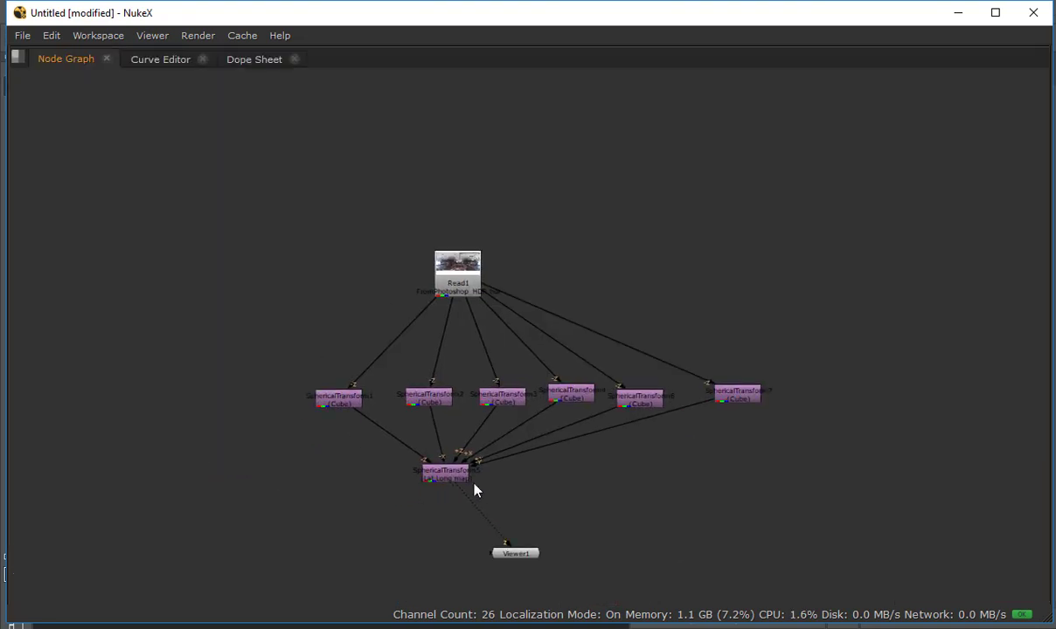
{"action": "left_click_drag", "start_coordinate": [469, 478], "coordinate": [538, 509]}
{"action": "left_click_drag", "start_coordinate": [457, 267], "coordinate": [546, 211]}
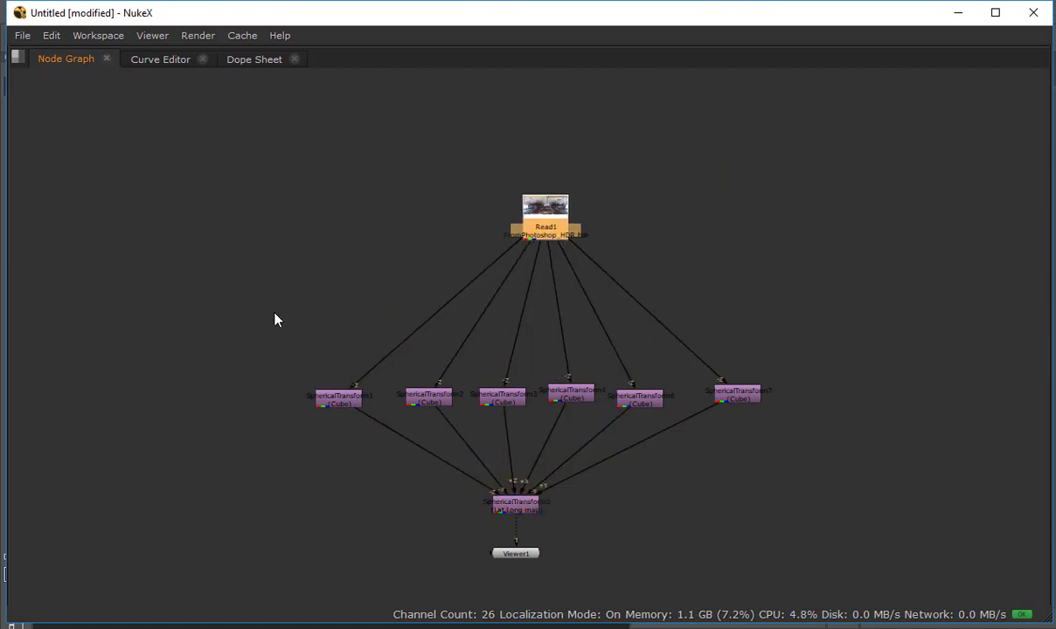
{"action": "left_click_drag", "start_coordinate": [229, 313], "coordinate": [800, 418]}
{"action": "left_click_drag", "start_coordinate": [733, 392], "coordinate": [733, 380]}
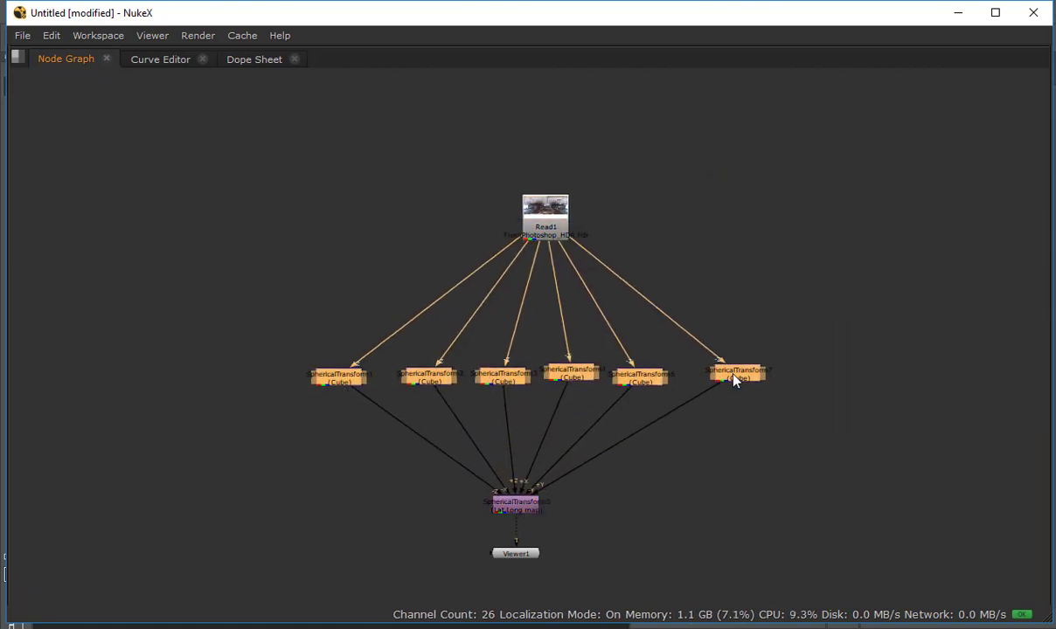
{"action": "left_click_drag", "start_coordinate": [514, 501], "coordinate": [522, 506]}
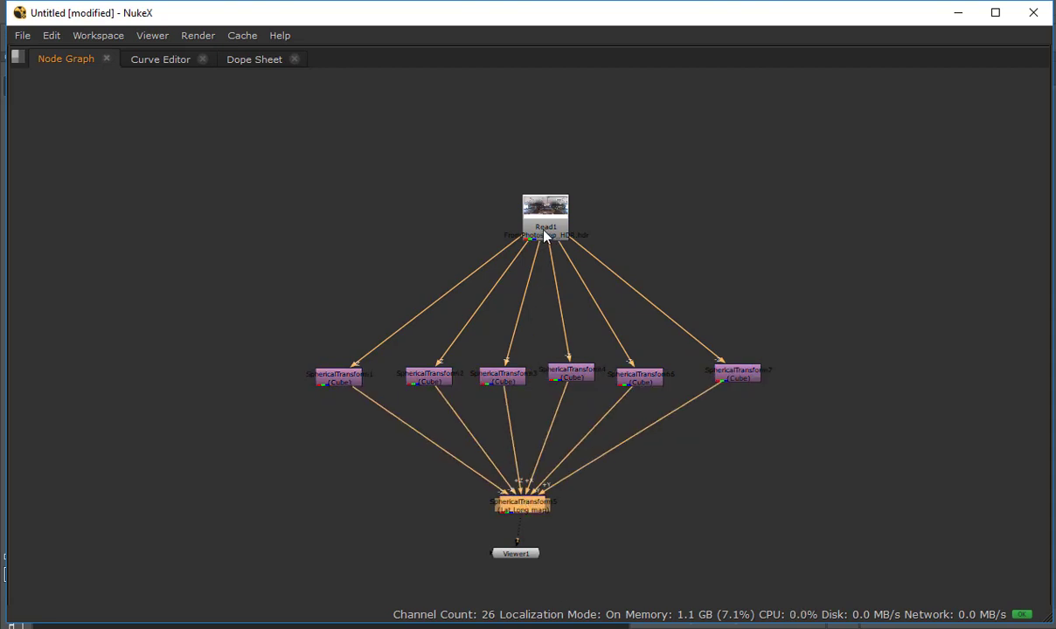
{"action": "left_click_drag", "start_coordinate": [545, 230], "coordinate": [532, 228]}
{"action": "key", "text": "space"}
- Examine the desk and floor area of the panorama up close, with Read1 in view in the node graph
{"action": "left_click_drag", "start_coordinate": [459, 473], "coordinate": [426, 573]}
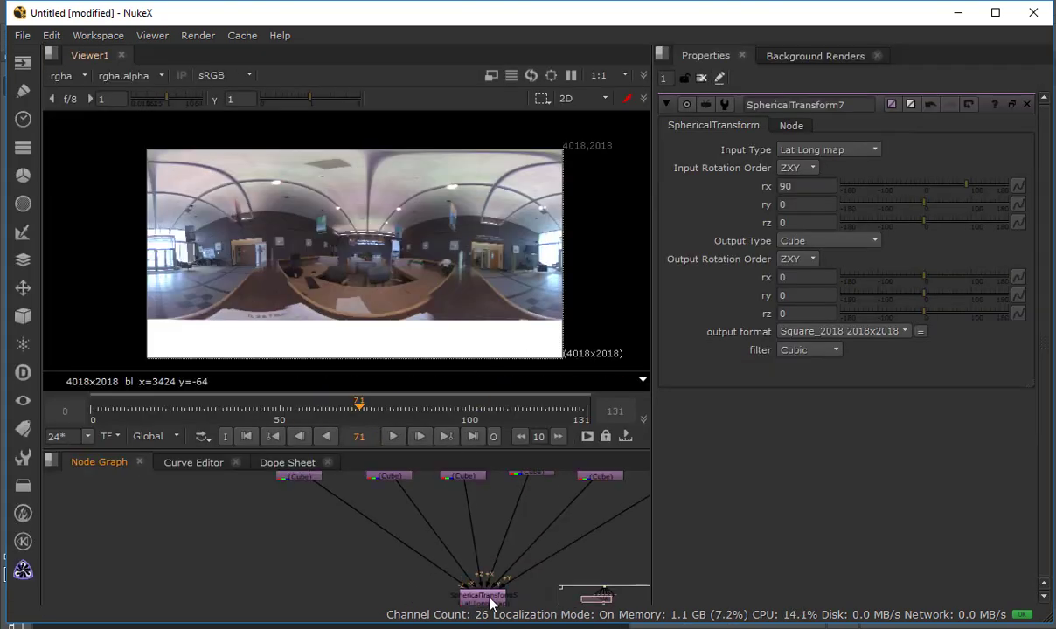
{"action": "left_click_drag", "start_coordinate": [496, 482], "coordinate": [443, 597]}
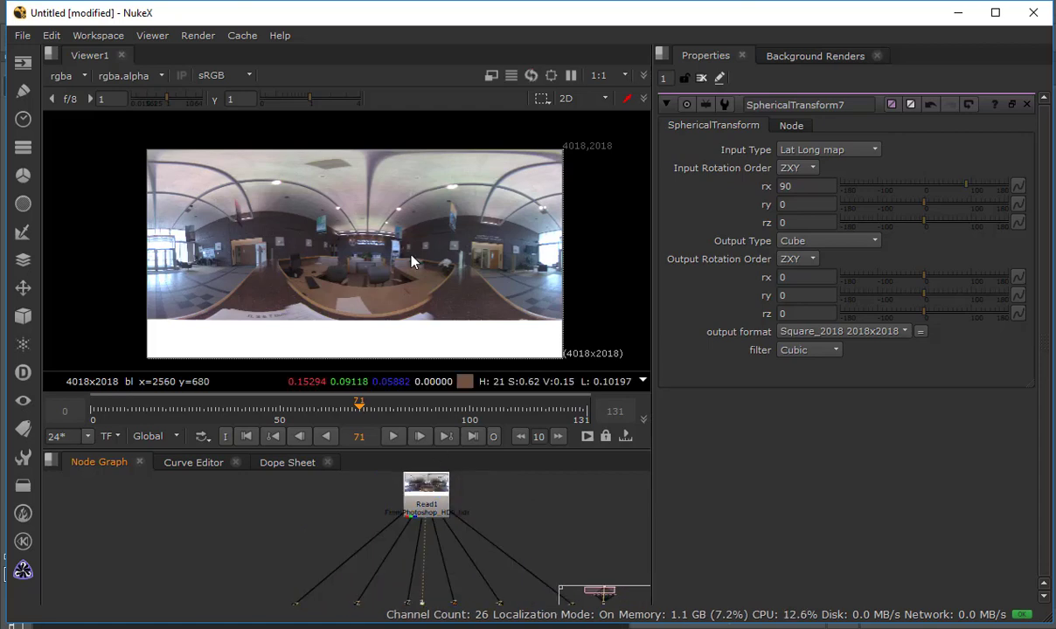
{"action": "scroll", "coordinate": [411, 257], "scroll_direction": "up", "scroll_amount": 2}
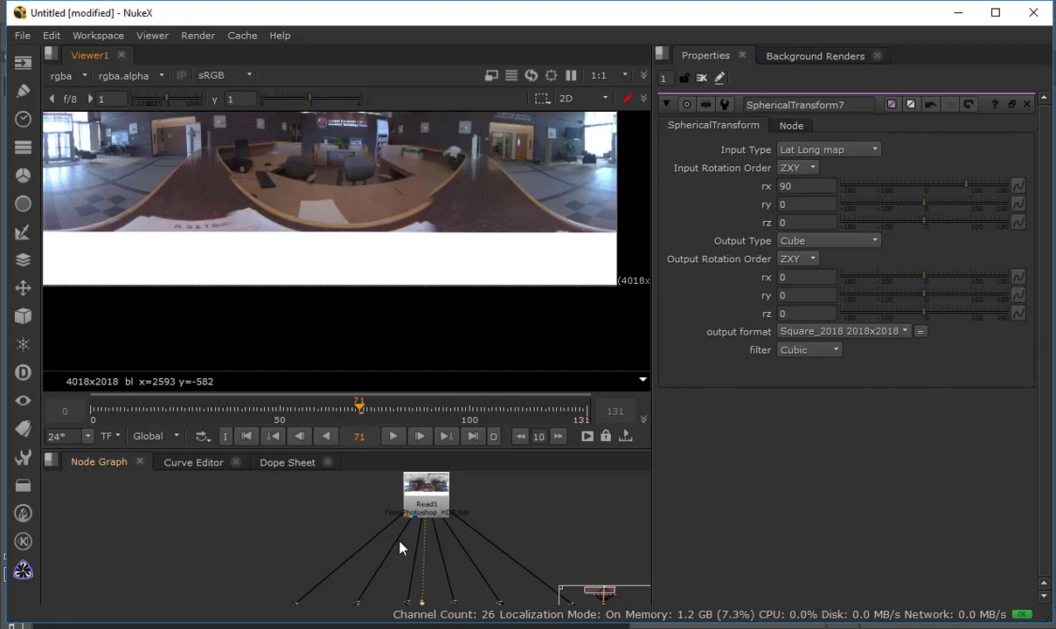
- Display SphericalTransform6's floor face in the viewer and frame the square image
{"action": "left_click_drag", "start_coordinate": [400, 542], "coordinate": [276, 490]}
{"action": "left_click_drag", "start_coordinate": [404, 552], "coordinate": [372, 508]}
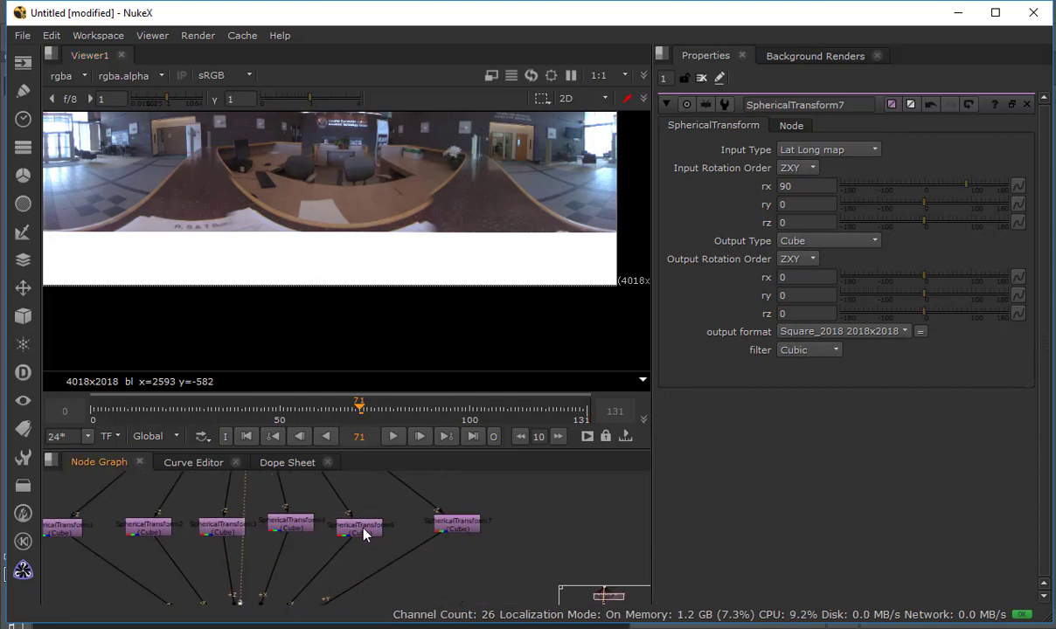
{"action": "left_click", "coordinate": [365, 529]}
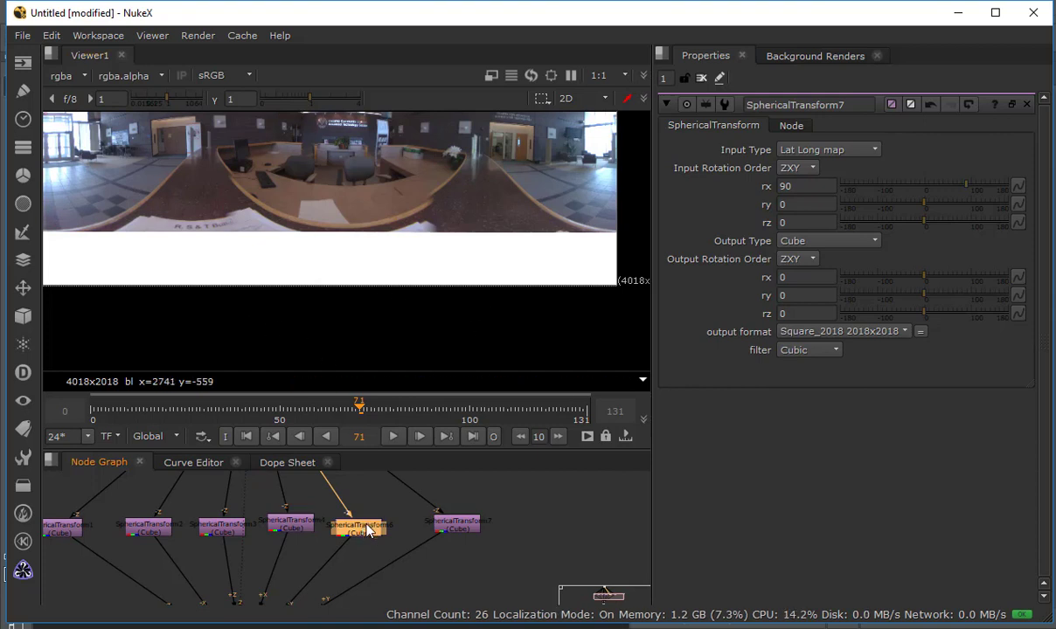
{"action": "key", "text": "1"}
{"action": "scroll", "coordinate": [383, 217], "scroll_direction": "down", "scroll_amount": 1}
{"action": "left_click_drag", "start_coordinate": [405, 210], "coordinate": [367, 271]}
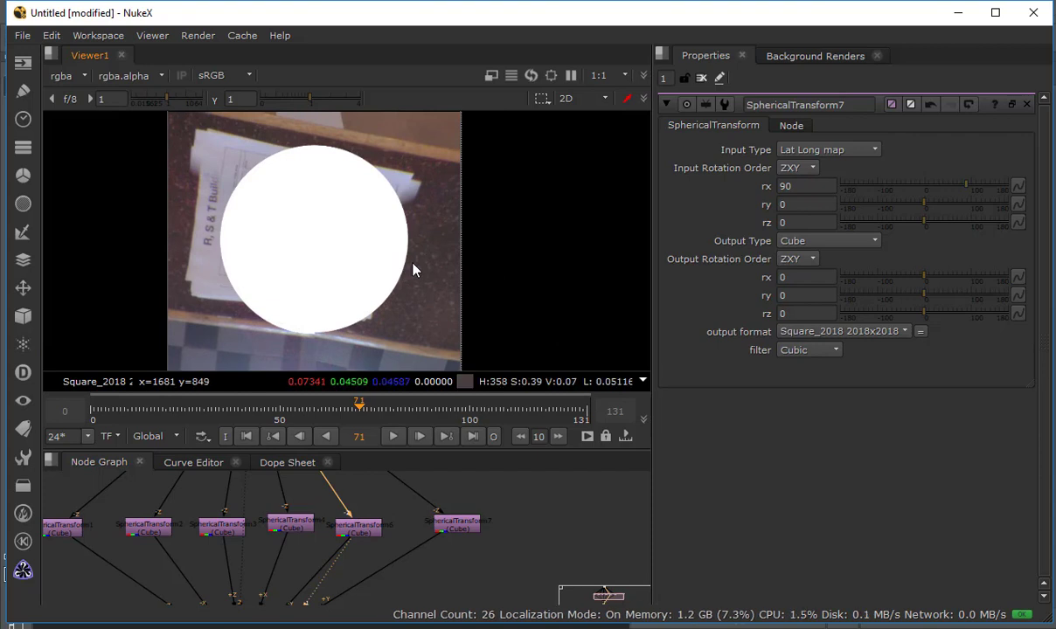
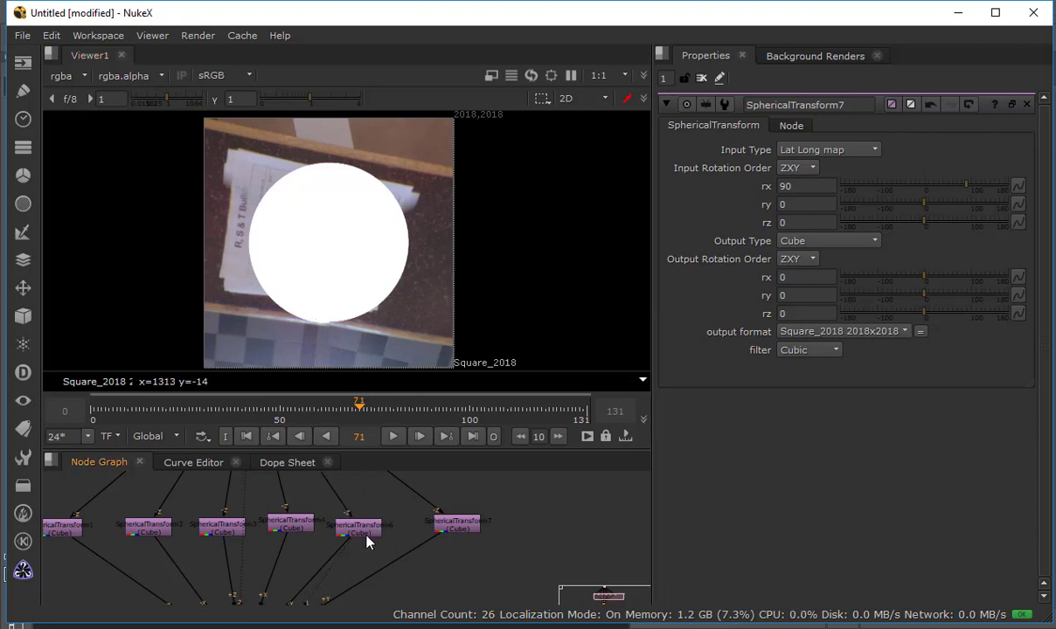
- Add a Write node, connect it to SphericalTransform6, and place it below and to the right of that node
{"action": "key", "text": "Tab"}
{"action": "type", "text": "write"}
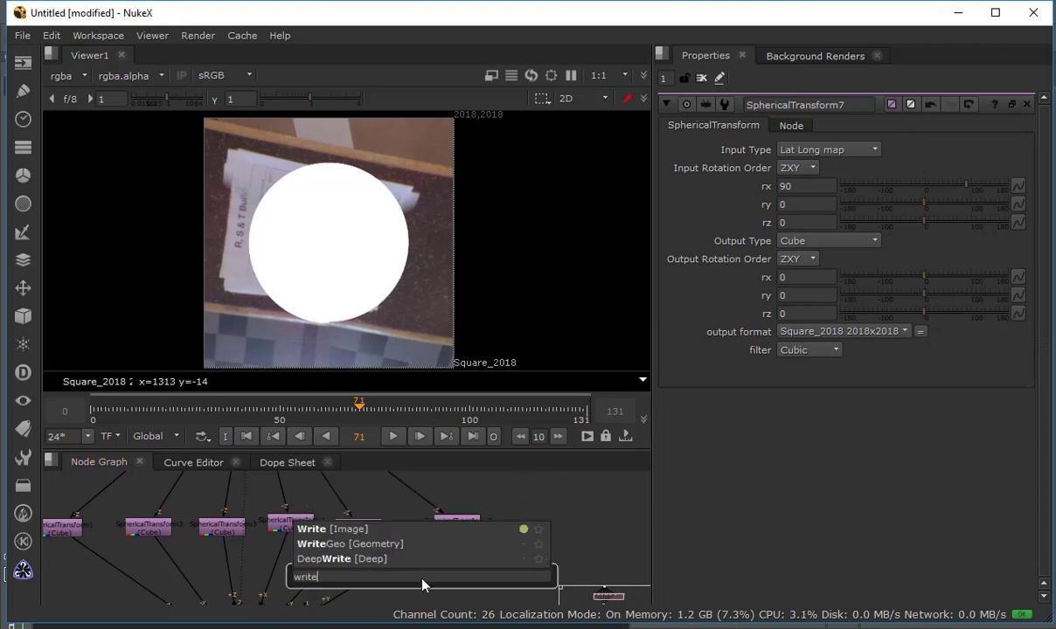
{"action": "key", "text": "Return"}
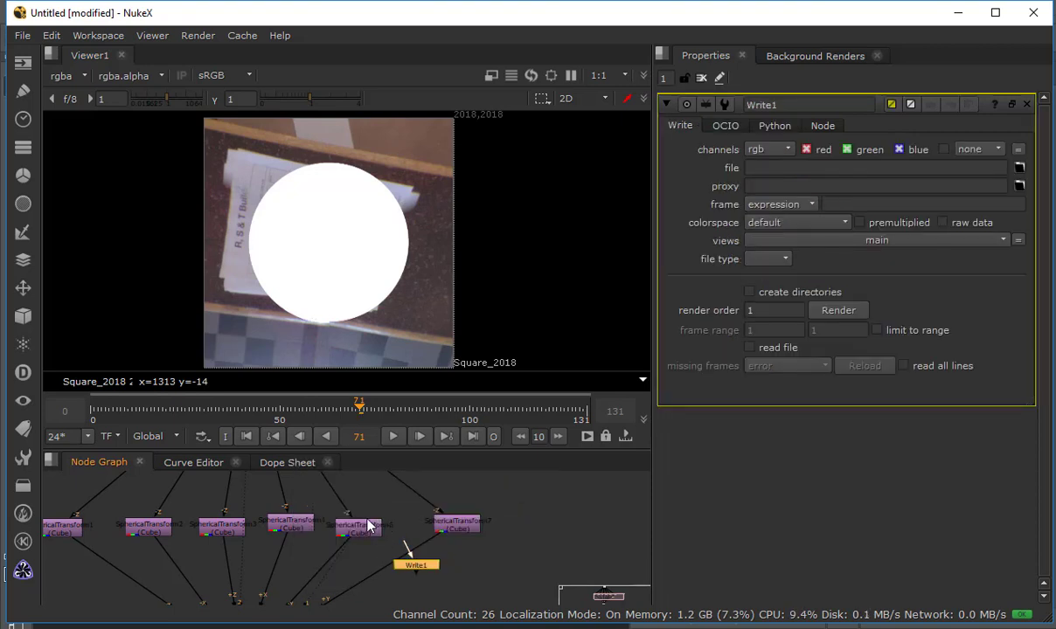
{"action": "left_click_drag", "start_coordinate": [405, 543], "coordinate": [368, 521]}
{"action": "left_click_drag", "start_coordinate": [420, 564], "coordinate": [448, 572]}
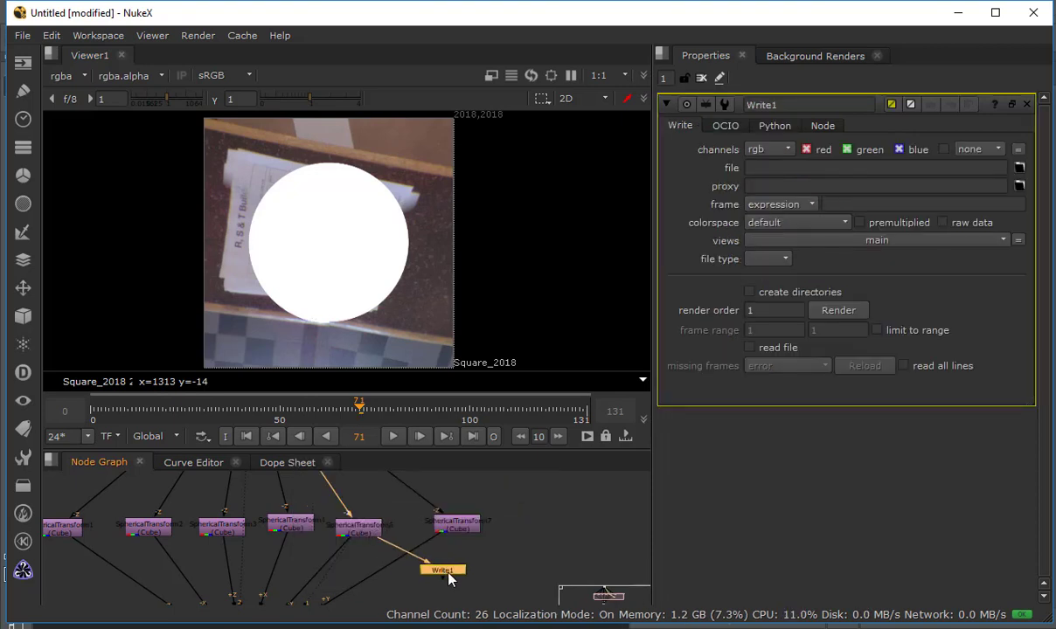
- Set Write1's output file to NeedToClean.hdr in the Sarcona_HDRCleanup/Images folder and render frame 1
{"action": "left_click", "coordinate": [1018, 167]}
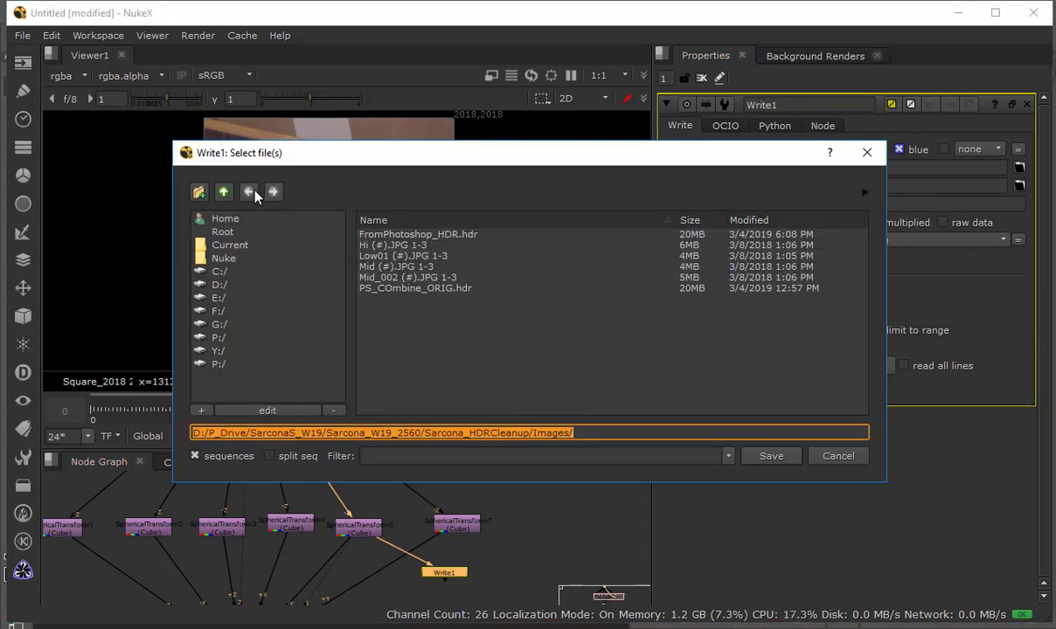
{"action": "left_click", "coordinate": [623, 433]}
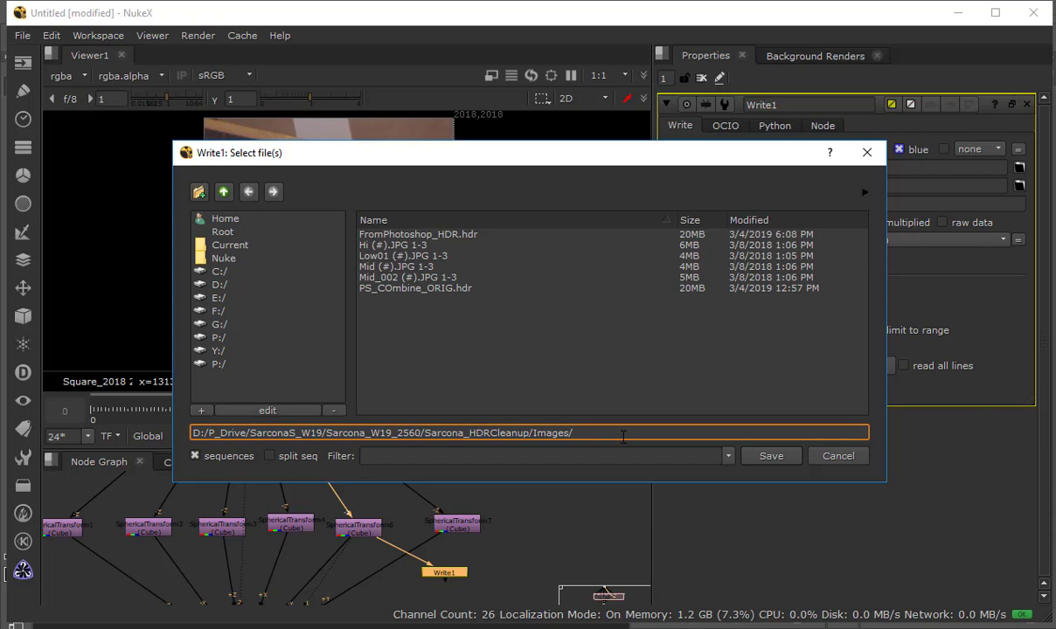
{"action": "type", "text": "NeedToClean.hdr"}
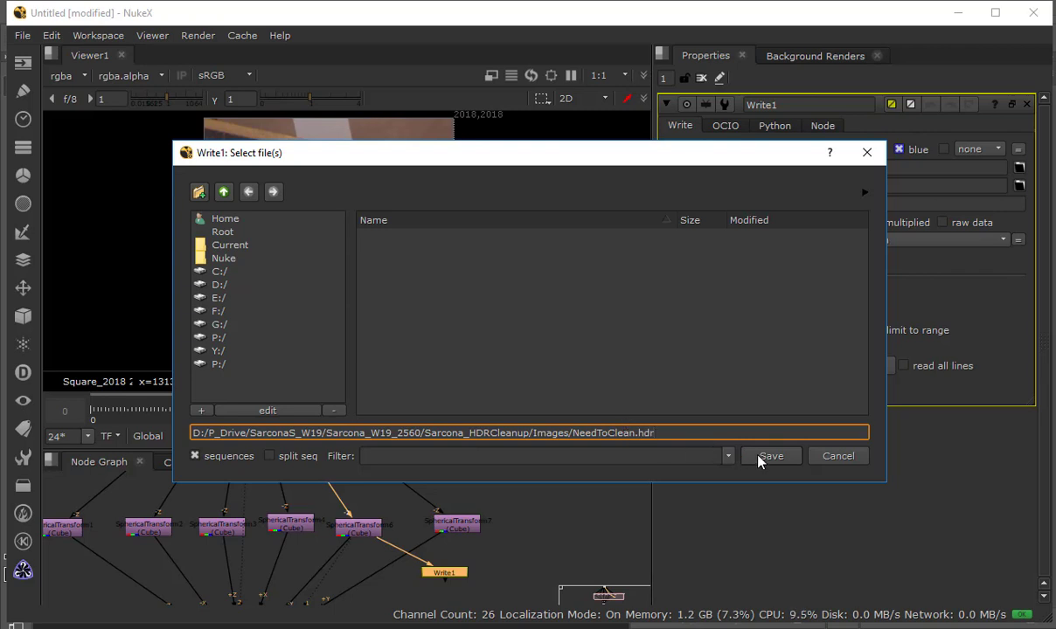
{"action": "left_click", "coordinate": [769, 456]}
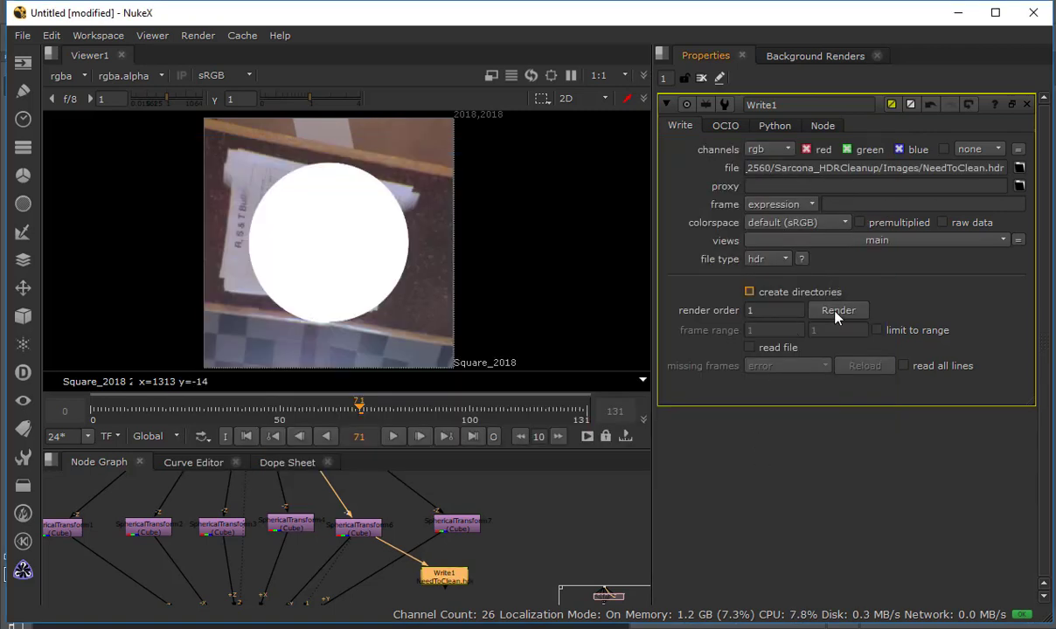
{"action": "left_click", "coordinate": [836, 312]}
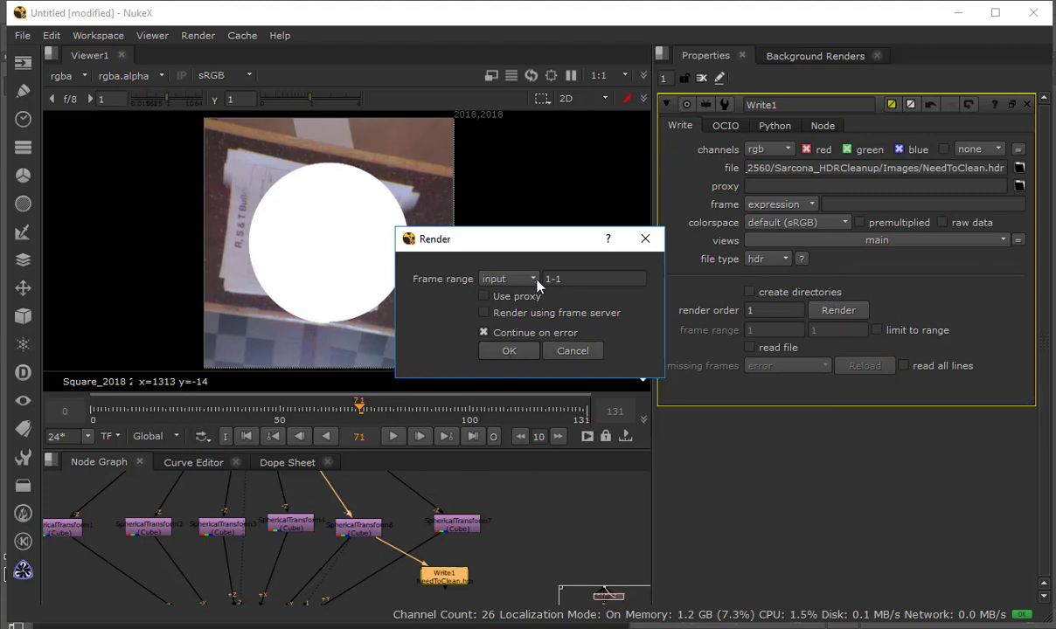
{"action": "left_click", "coordinate": [515, 351]}
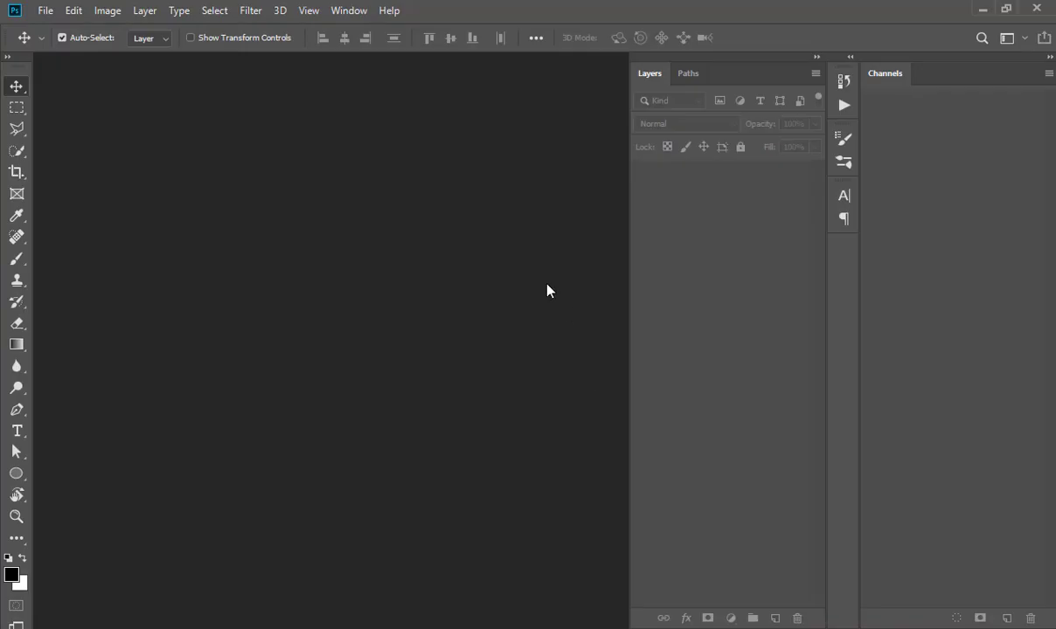
- Switch to Photoshop and open the rendered NeedToClean.hdr from the Images folder
{"action": "key", "text": "ctrl+o"}
{"action": "scroll", "coordinate": [276, 149], "scroll_direction": "down", "scroll_amount": 5}
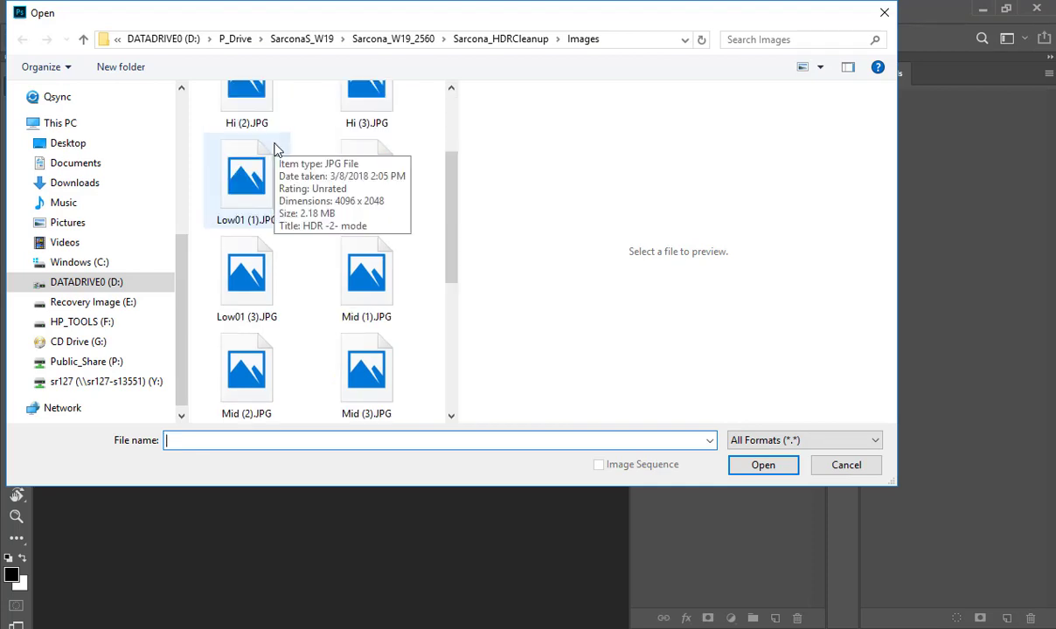
{"action": "double_click", "coordinate": [354, 260]}
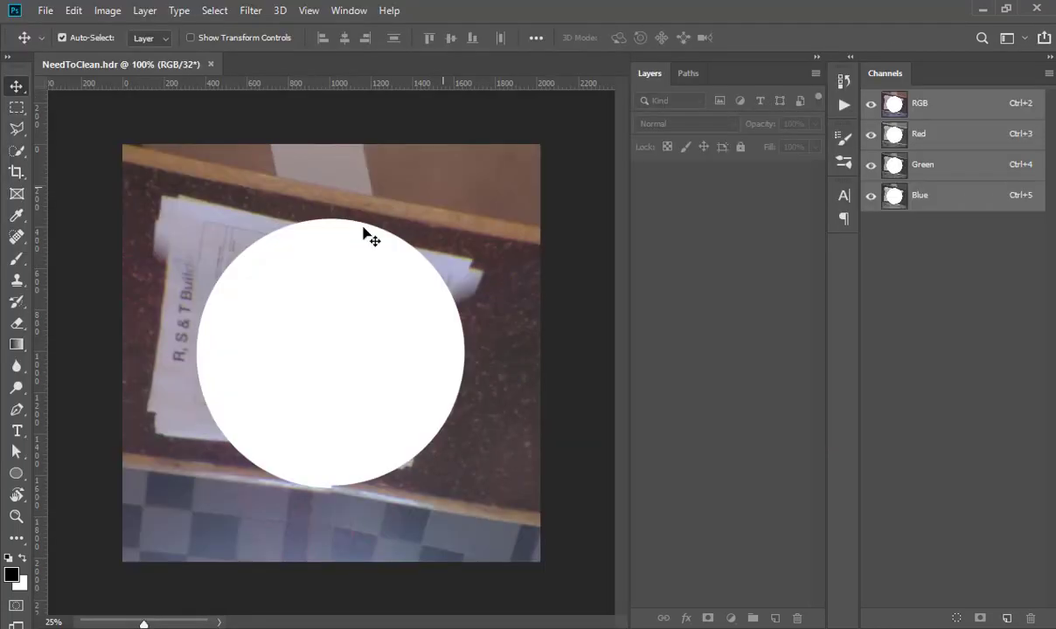
- With the Clone Stamp tool, cover the paper corner and the right edge of the white circle with sampled dark desk surface
{"action": "key", "text": "s"}
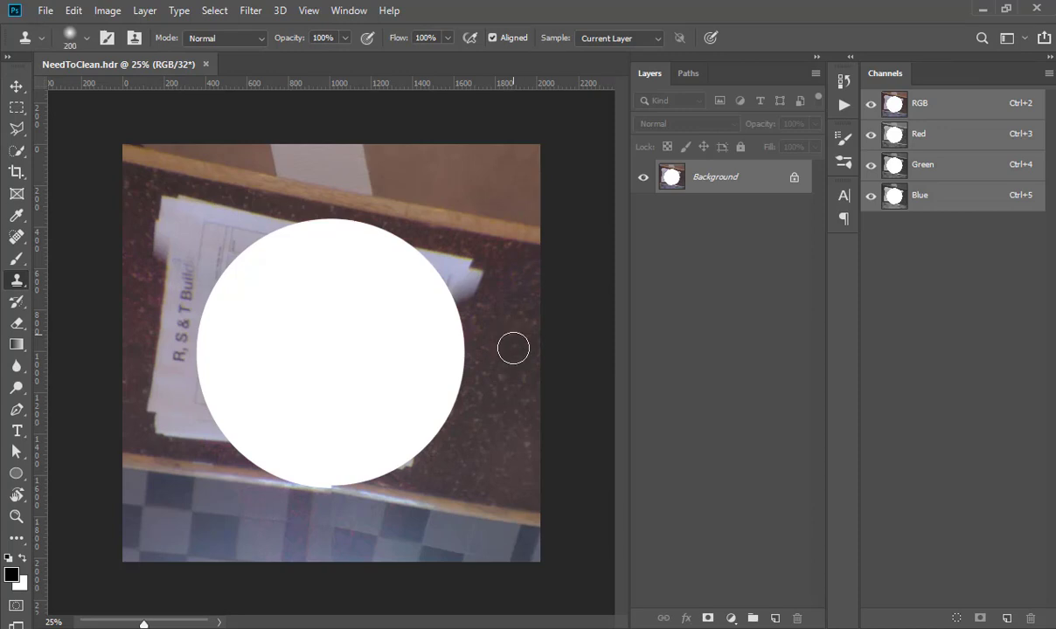
{"action": "left_click", "coordinate": [511, 380], "text": "alt"}
{"action": "mouse_move", "coordinate": [468, 329]}
{"action": "left_mouse_down"}
{"action": "mouse_move", "coordinate": [450, 348]}
{"action": "mouse_move", "coordinate": [474, 290]}
{"action": "mouse_move", "coordinate": [469, 266]}
{"action": "mouse_move", "coordinate": [455, 301]}
{"action": "mouse_move", "coordinate": [495, 253]}
{"action": "left_mouse_up"}
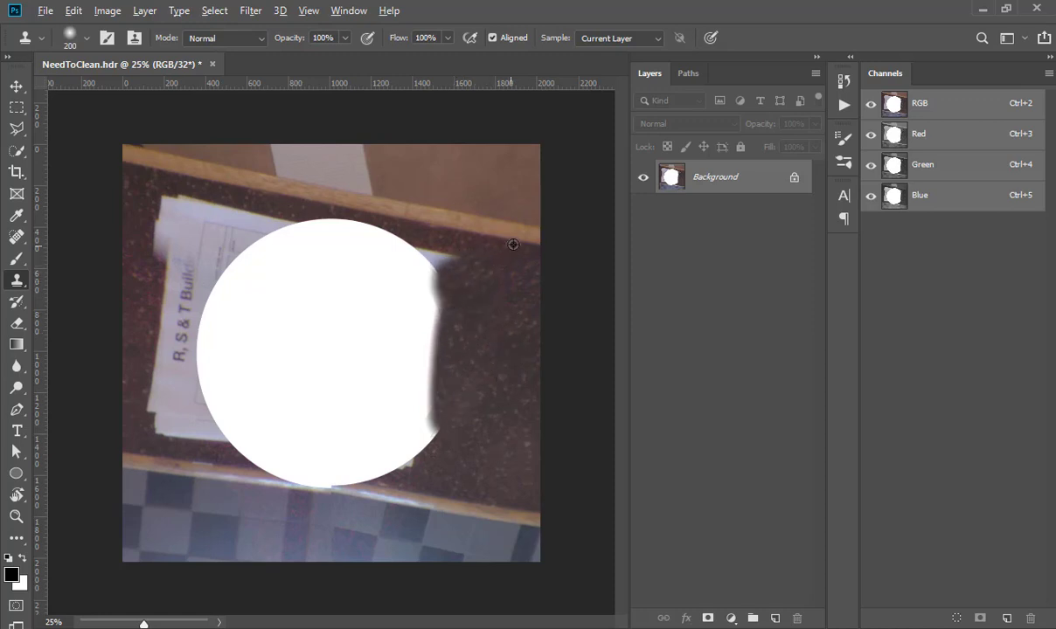
- Try a clone stroke on the white circle's upper edge, undo it, and set the Clone Stamp brush size to 300
{"action": "left_click", "coordinate": [224, 183], "text": "alt"}
{"action": "left_click", "coordinate": [346, 237]}
{"action": "key", "text": "]"}
{"action": "key", "text": "]"}
{"action": "key", "text": "]"}
{"action": "key", "text": "]"}
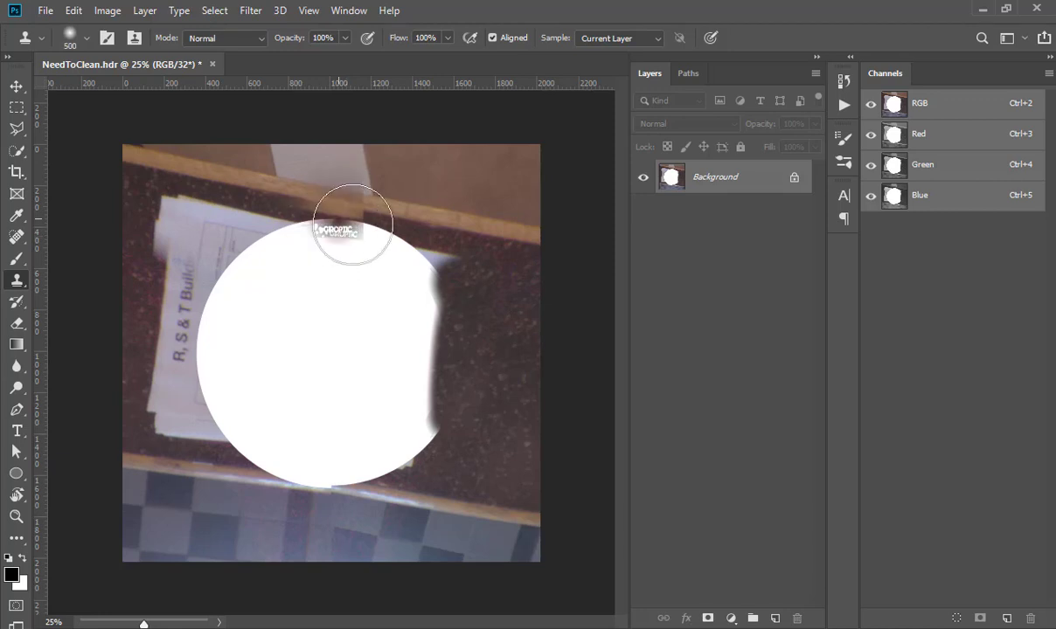
{"action": "key", "text": "bracketleft"}
{"action": "key", "text": "bracketleft"}
{"action": "key", "text": "ctrl+z"}
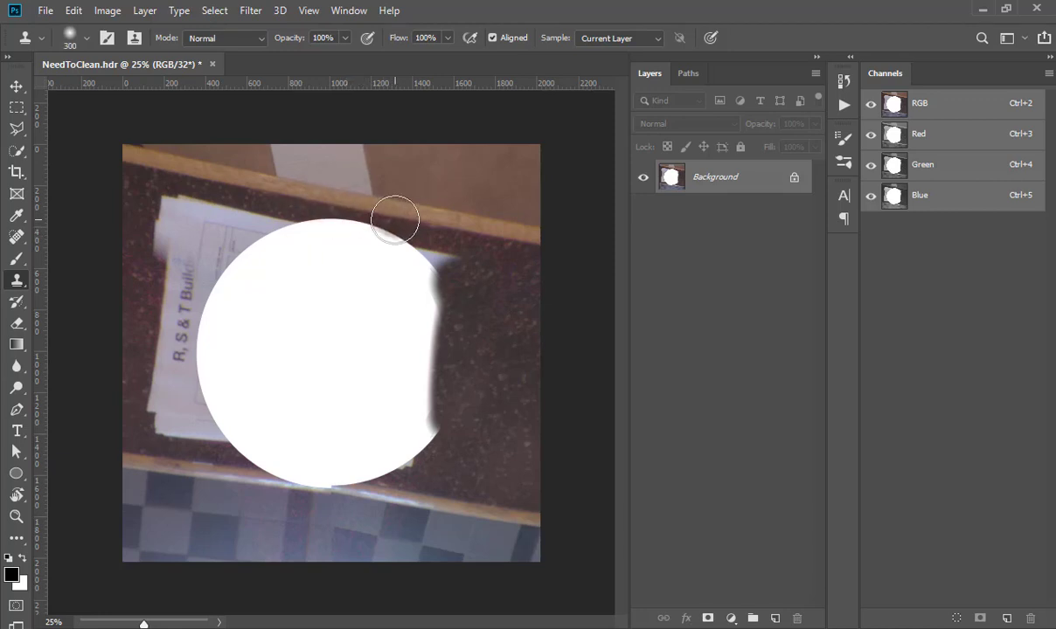
- Clone the dark speckled desk surface over the right and central parts of the white circle, lowering the preview exposure slightly
{"action": "mouse_move", "coordinate": [395, 220]}
{"action": "left_mouse_down"}
{"action": "mouse_move", "coordinate": [401, 260]}
{"action": "mouse_move", "coordinate": [428, 254]}
{"action": "mouse_move", "coordinate": [457, 285]}
{"action": "mouse_move", "coordinate": [415, 285]}
{"action": "mouse_move", "coordinate": [422, 339]}
{"action": "mouse_move", "coordinate": [468, 322]}
{"action": "mouse_move", "coordinate": [402, 340]}
{"action": "mouse_move", "coordinate": [443, 443]}
{"action": "mouse_move", "coordinate": [404, 357]}
{"action": "mouse_move", "coordinate": [410, 433]}
{"action": "mouse_move", "coordinate": [410, 393]}
{"action": "mouse_move", "coordinate": [483, 307]}
{"action": "left_mouse_up"}
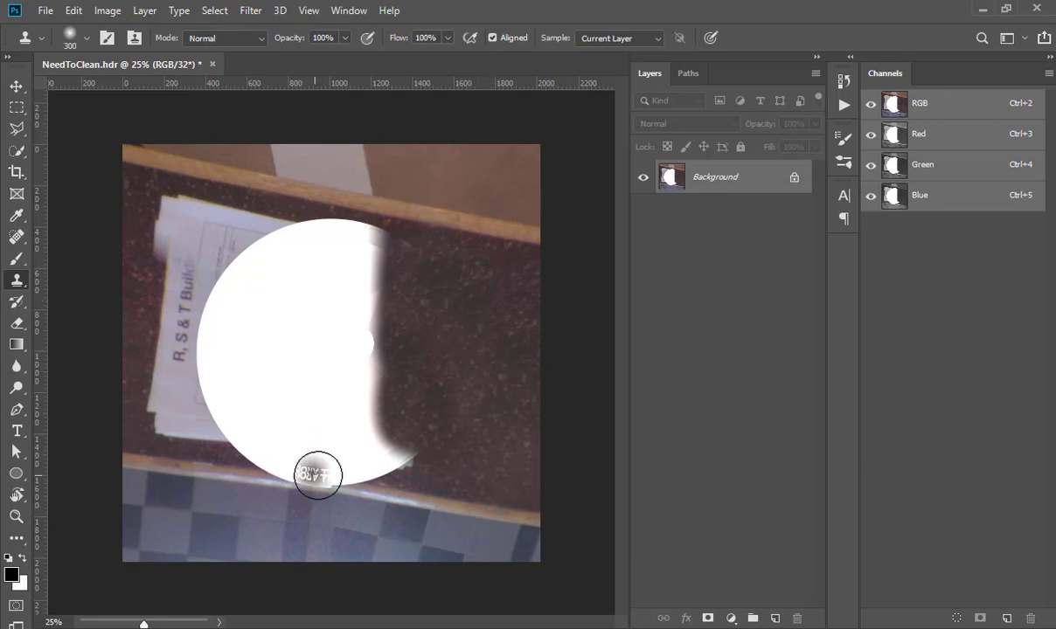
{"action": "mouse_move", "coordinate": [344, 469]}
{"action": "left_mouse_down"}
{"action": "mouse_move", "coordinate": [334, 467]}
{"action": "mouse_move", "coordinate": [337, 478]}
{"action": "mouse_move", "coordinate": [419, 448]}
{"action": "left_mouse_up"}
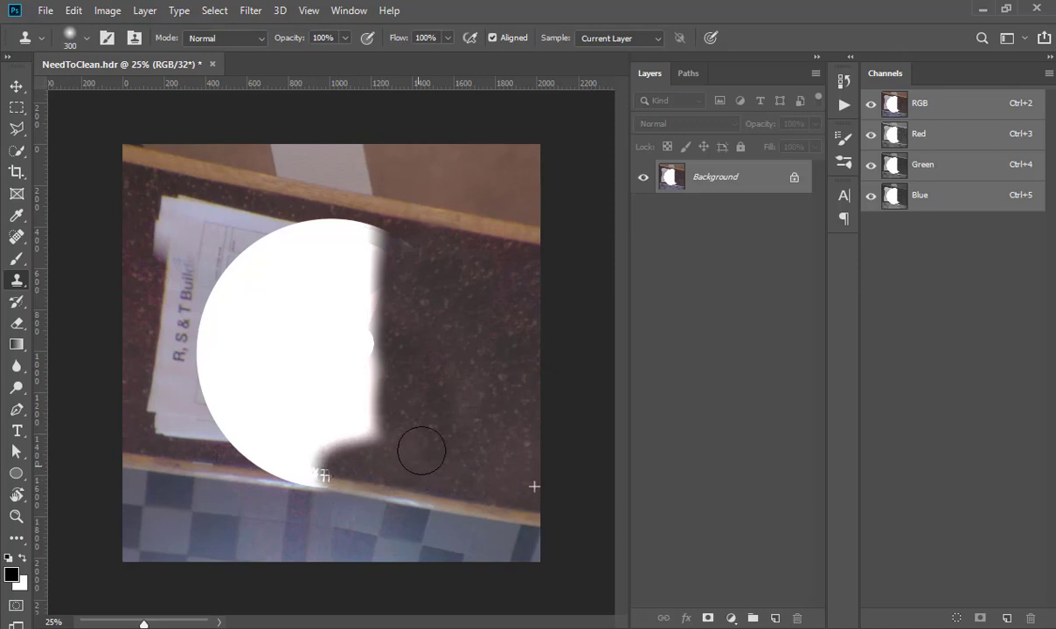
{"action": "mouse_move", "coordinate": [391, 389]}
{"action": "left_mouse_down"}
{"action": "mouse_move", "coordinate": [387, 382]}
{"action": "mouse_move", "coordinate": [417, 384]}
{"action": "mouse_move", "coordinate": [389, 314]}
{"action": "mouse_move", "coordinate": [360, 388]}
{"action": "mouse_move", "coordinate": [349, 371]}
{"action": "mouse_move", "coordinate": [353, 337]}
{"action": "mouse_move", "coordinate": [330, 365]}
{"action": "mouse_move", "coordinate": [320, 354]}
{"action": "mouse_move", "coordinate": [294, 405]}
{"action": "left_mouse_up"}
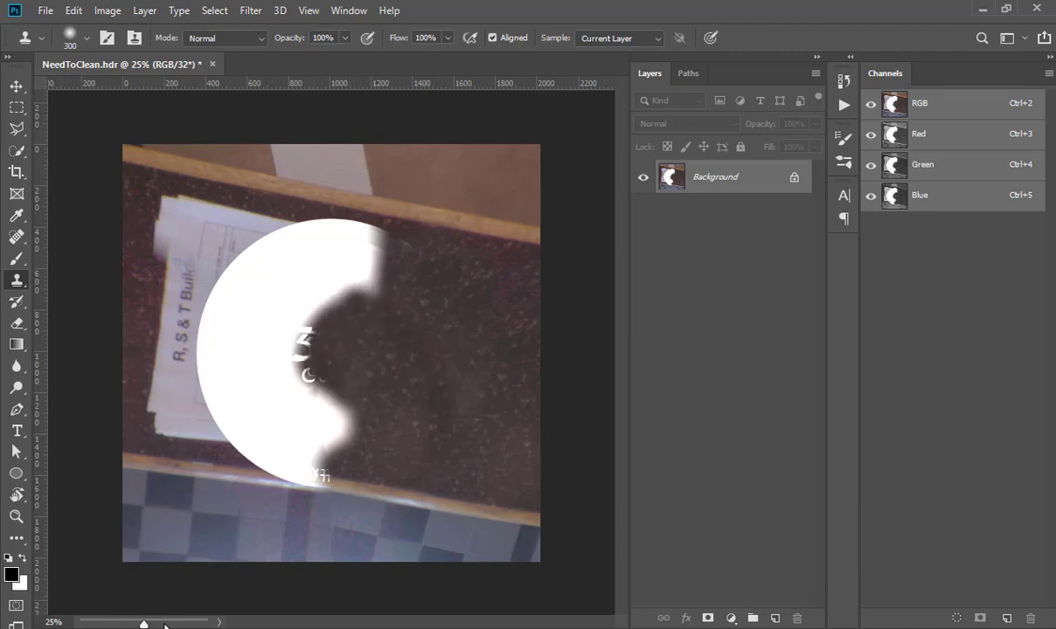
{"action": "mouse_move", "coordinate": [164, 625]}
{"action": "left_mouse_down"}
{"action": "mouse_move", "coordinate": [122, 623]}
{"action": "mouse_move", "coordinate": [141, 623]}
{"action": "left_mouse_up"}
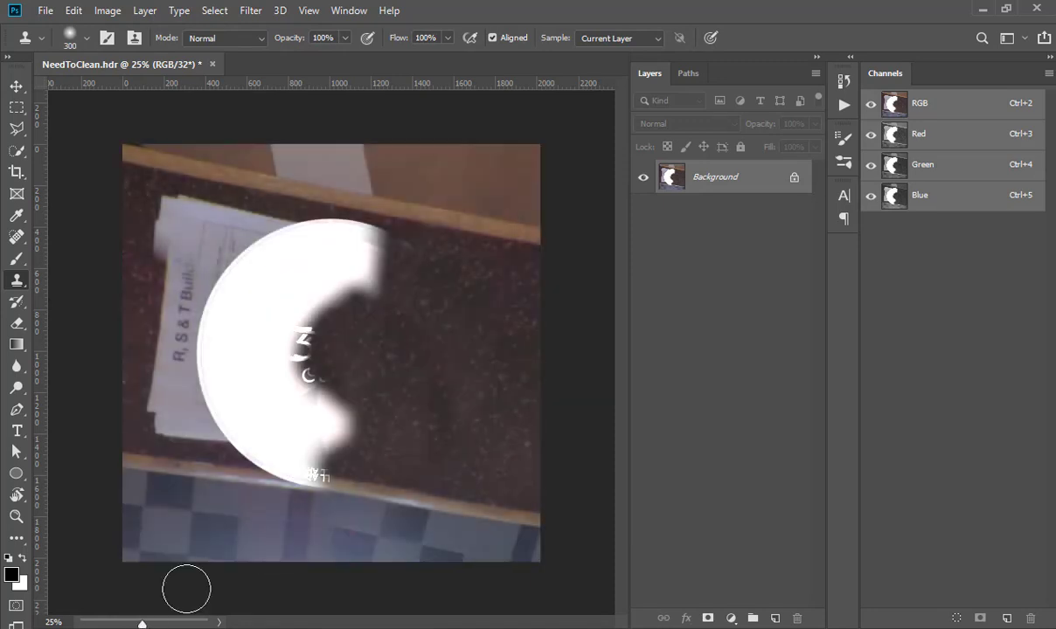
{"action": "mouse_move", "coordinate": [372, 427]}
{"action": "left_mouse_down"}
{"action": "mouse_move", "coordinate": [348, 424]}
{"action": "mouse_move", "coordinate": [335, 438]}
{"action": "mouse_move", "coordinate": [337, 346]}
{"action": "mouse_move", "coordinate": [358, 275]}
{"action": "mouse_move", "coordinate": [389, 277]}
{"action": "mouse_move", "coordinate": [410, 247]}
{"action": "mouse_move", "coordinate": [334, 236]}
{"action": "mouse_move", "coordinate": [373, 271]}
{"action": "mouse_move", "coordinate": [317, 305]}
{"action": "mouse_move", "coordinate": [298, 262]}
{"action": "left_mouse_up"}
{"action": "mouse_move", "coordinate": [345, 316]}
{"action": "left_mouse_down"}
{"action": "mouse_move", "coordinate": [295, 314]}
{"action": "mouse_move", "coordinate": [313, 260]}
{"action": "left_mouse_up"}
- Save the retouched NeedToClean.hdr and switch back to Nuke
{"action": "left_click", "coordinate": [46, 10]}
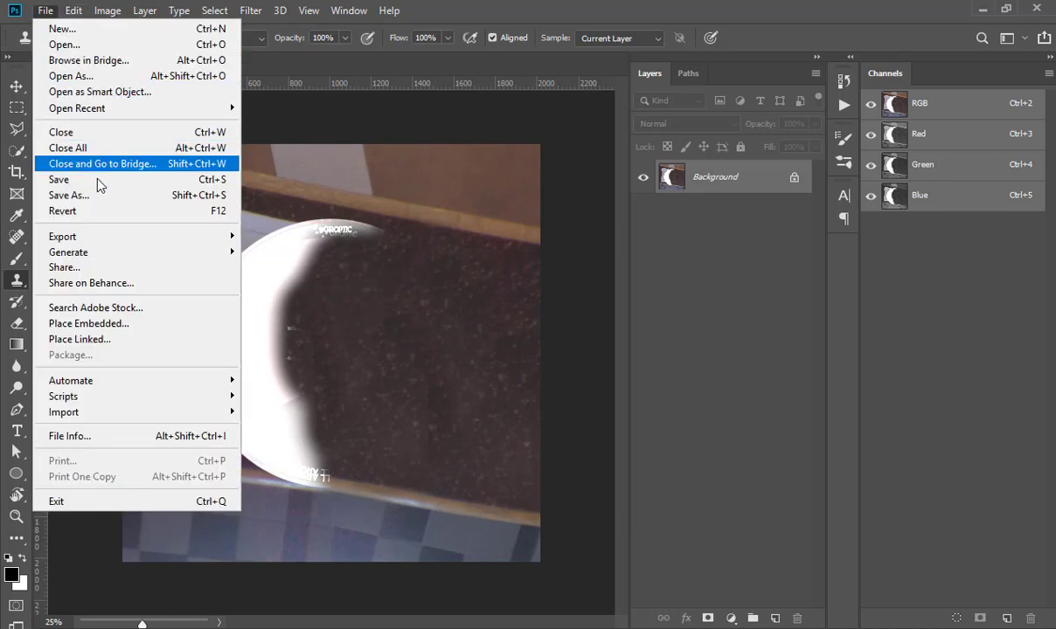
{"action": "left_click", "coordinate": [61, 180]}
{"action": "key", "text": "alt+Tab"}
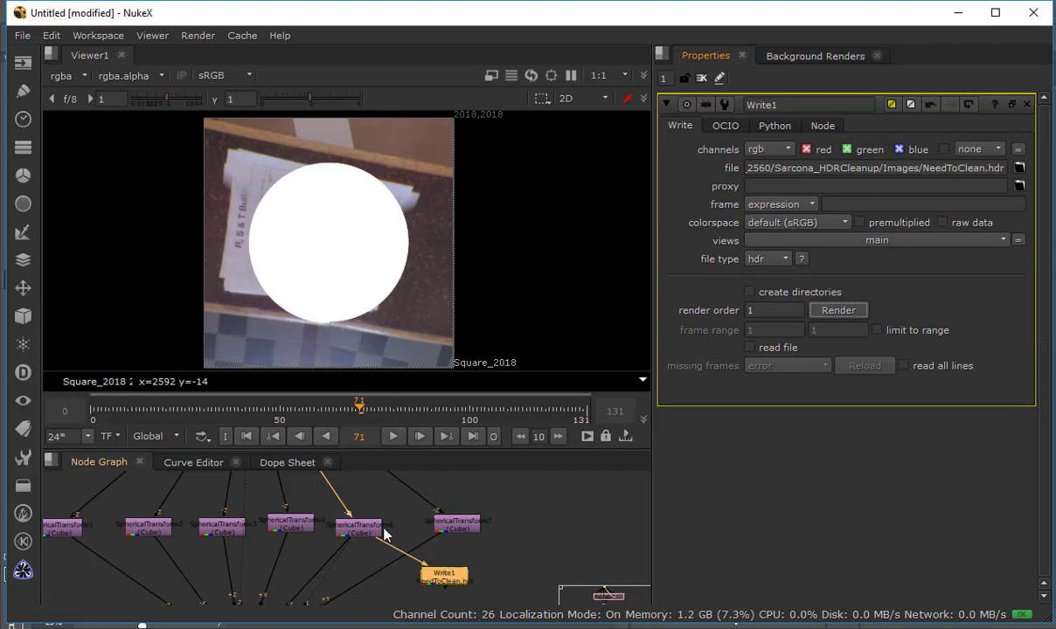
- Feed a Read node with NeedToClean.hdr into SphericalTransform5's -Y input instead of SphericalTransform6, and view the recombined panorama
{"action": "left_click_drag", "start_coordinate": [365, 505], "coordinate": [402, 499]}
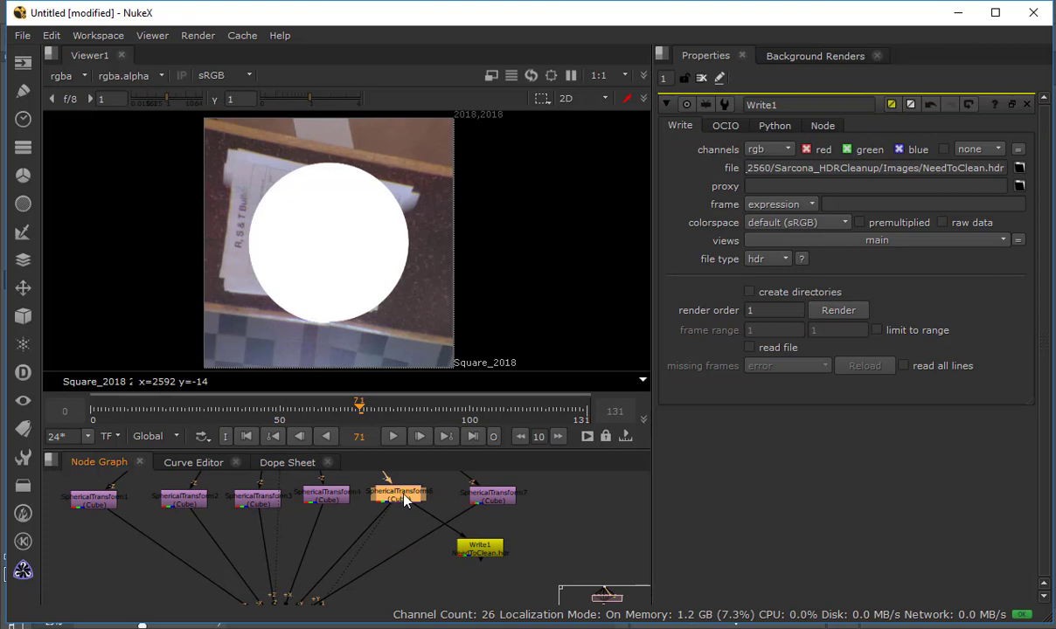
{"action": "left_click", "coordinate": [447, 503]}
{"action": "key", "text": "r"}
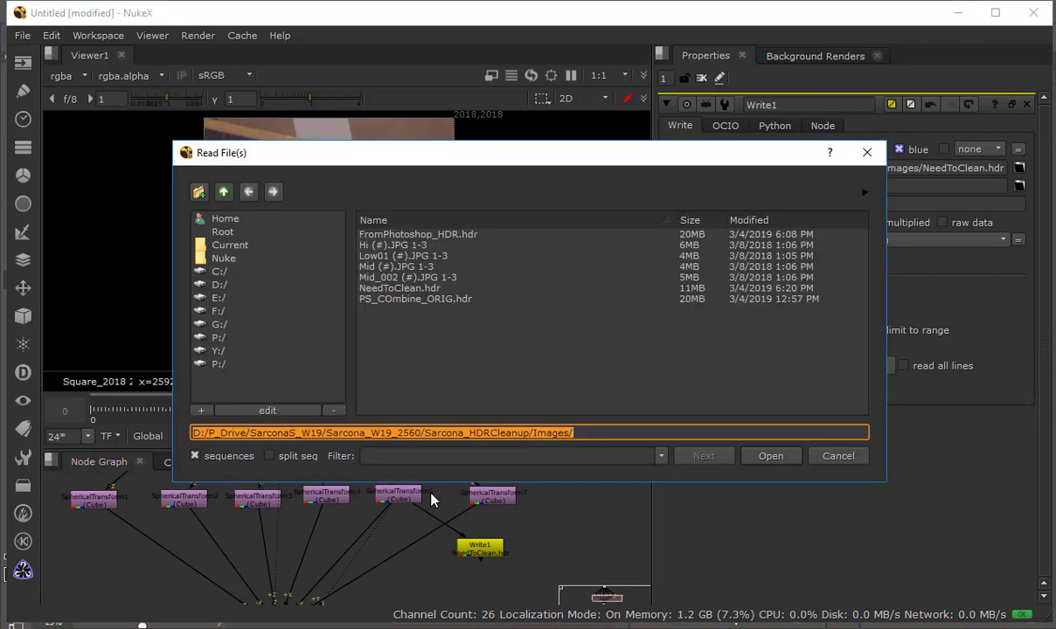
{"action": "double_click", "coordinate": [400, 289]}
{"action": "scroll", "coordinate": [376, 498], "scroll_direction": "up", "scroll_amount": 2}
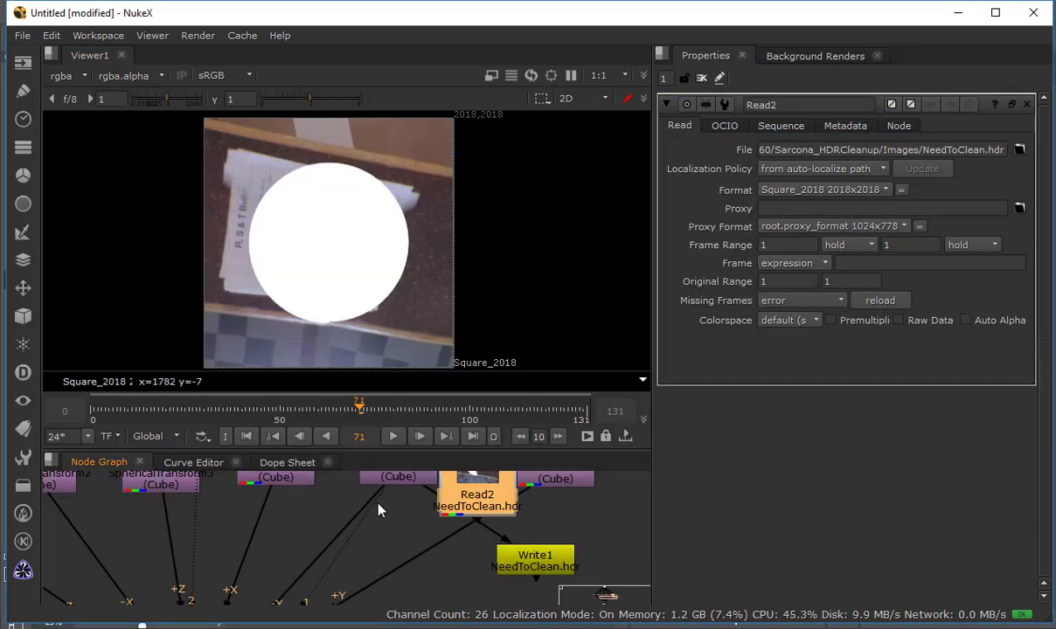
{"action": "left_click_drag", "start_coordinate": [472, 500], "coordinate": [332, 533]}
{"action": "scroll", "coordinate": [328, 538], "scroll_direction": "down", "scroll_amount": 4}
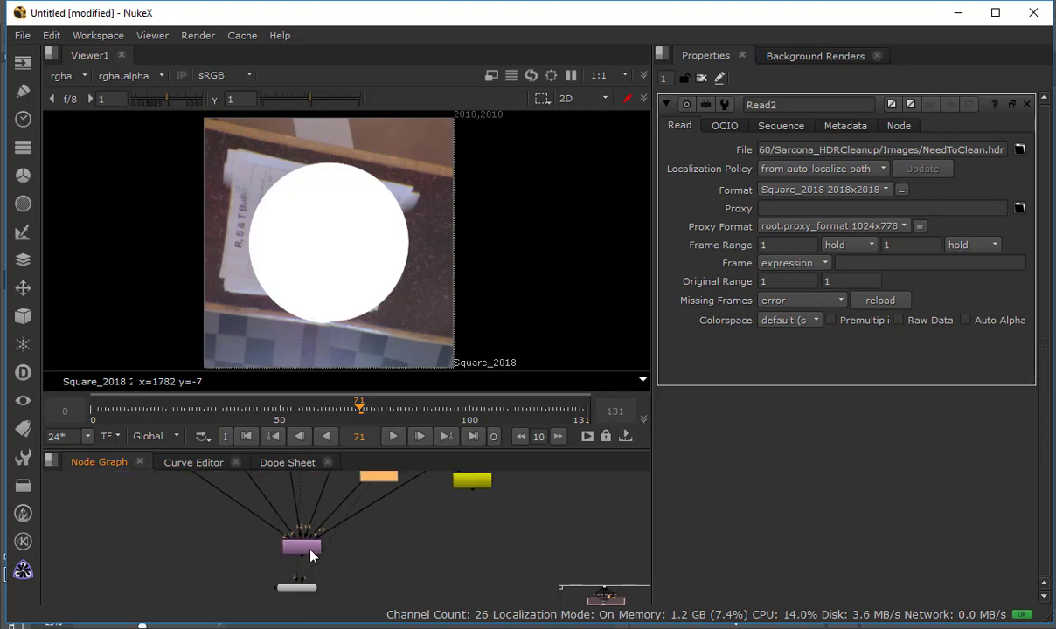
{"action": "key", "text": "1"}
{"action": "scroll", "coordinate": [378, 292], "scroll_direction": "up", "scroll_amount": 3}
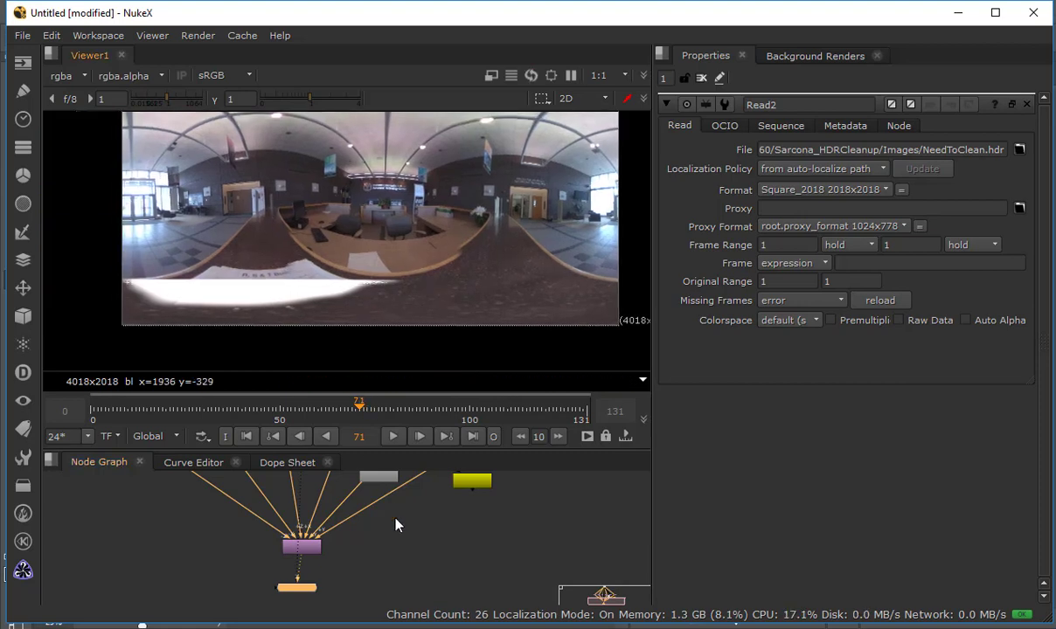
- Enlarge the node graph and stack SphericalTransform6, Write1 and Read2 in one vertical column
{"action": "key", "text": "space"}
{"action": "key", "text": "f"}
{"action": "scroll", "coordinate": [532, 451], "scroll_direction": "up", "scroll_amount": 5}
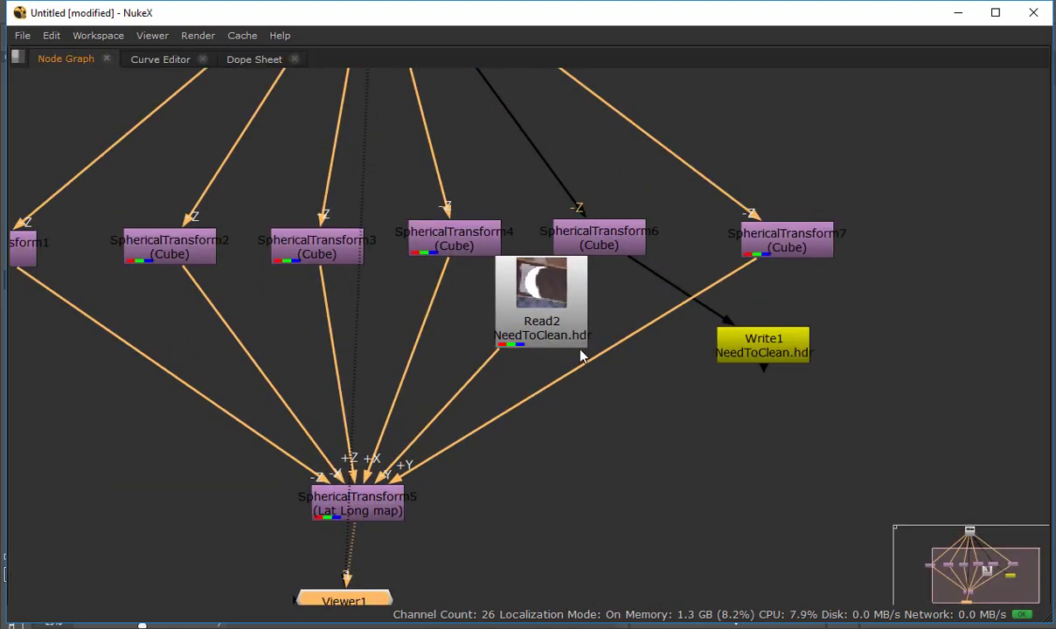
{"action": "left_click_drag", "start_coordinate": [593, 257], "coordinate": [579, 231]}
{"action": "left_click_drag", "start_coordinate": [555, 298], "coordinate": [583, 284]}
{"action": "scroll", "coordinate": [584, 284], "scroll_direction": "down", "scroll_amount": 4}
{"action": "left_click_drag", "start_coordinate": [681, 319], "coordinate": [574, 214]}
{"action": "left_click_drag", "start_coordinate": [608, 277], "coordinate": [571, 240]}
- Route the wires into SphericalTransform1 and SphericalTransform7 through dots placed above those nodes at equal height
{"action": "left_click_drag", "start_coordinate": [585, 168], "coordinate": [701, 73]}
{"action": "left_click_drag", "start_coordinate": [651, 291], "coordinate": [662, 450]}
{"action": "left_click_drag", "start_coordinate": [346, 331], "coordinate": [244, 243]}
- Add a Dot after Read1, move Read1 higher, and align the dot level with the two outer dots
{"action": "left_click", "coordinate": [468, 238]}
{"action": "key", "text": "Tab"}
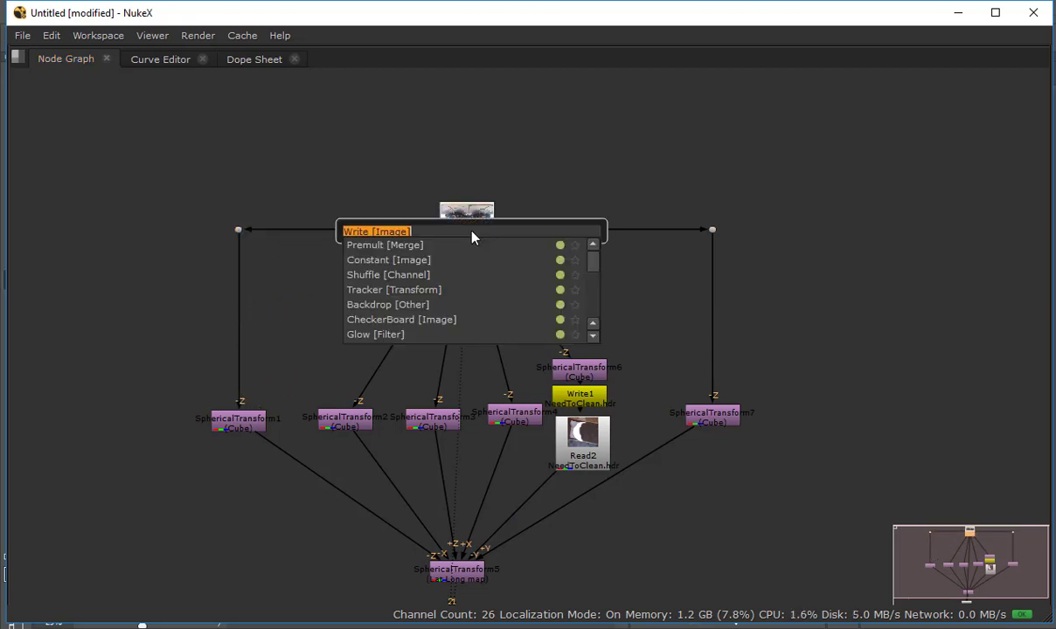
{"action": "type", "text": "dot"}
{"action": "key", "text": "Return"}
{"action": "left_click_drag", "start_coordinate": [471, 238], "coordinate": [472, 151]}
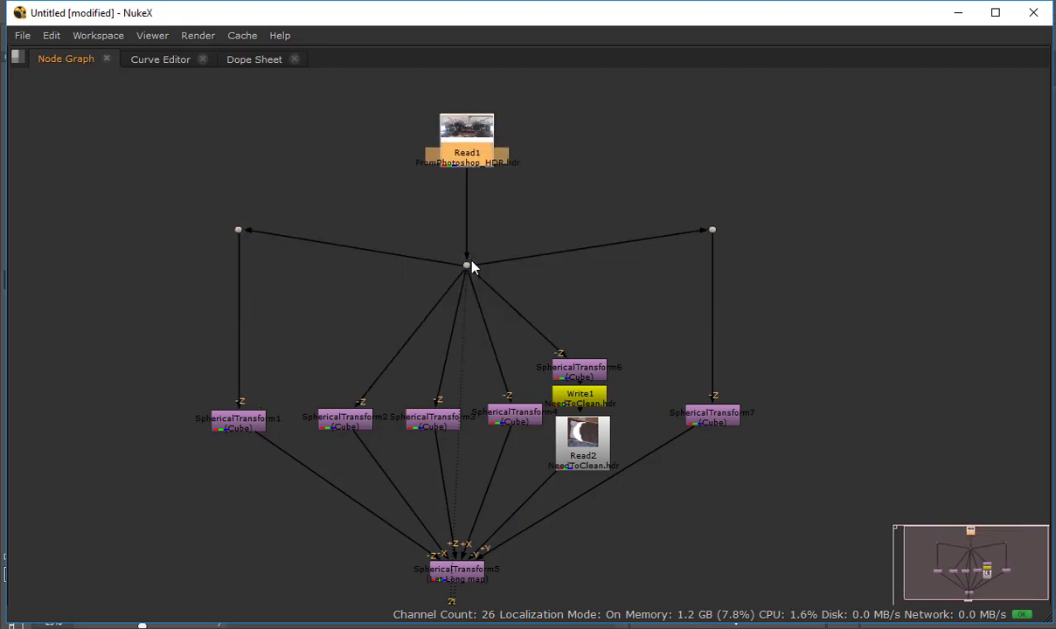
{"action": "left_click_drag", "start_coordinate": [467, 264], "coordinate": [469, 230]}
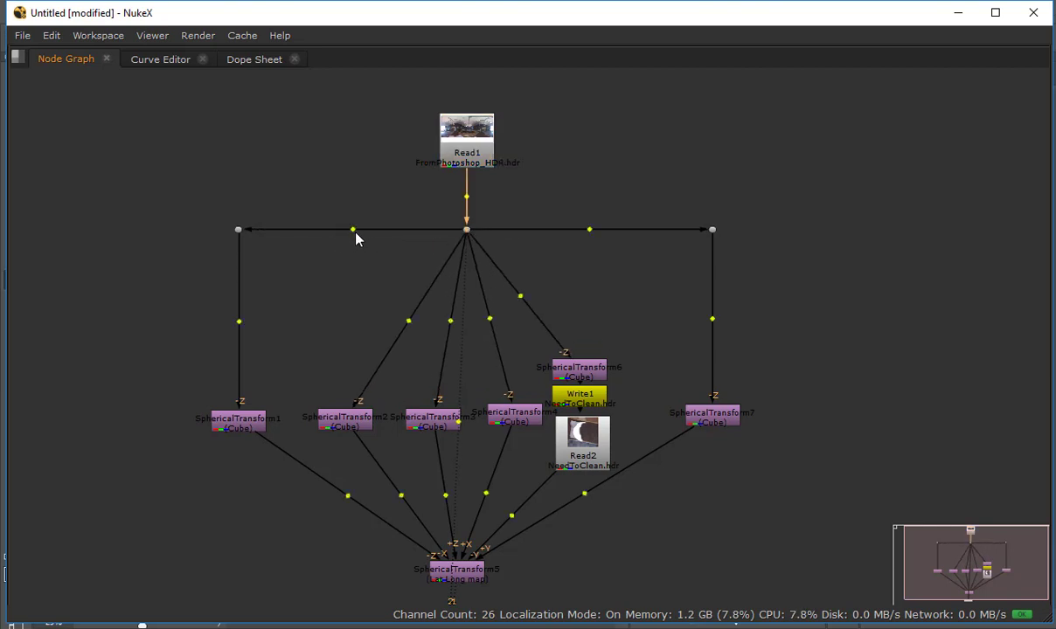
- Insert four dots along the horizontal wires and route SphericalTransform2, 3, 4 and 6 through them, keeping the central dot
{"action": "left_click", "coordinate": [353, 230], "text": "ctrl"}
{"action": "left_click_drag", "start_coordinate": [364, 246], "coordinate": [353, 230]}
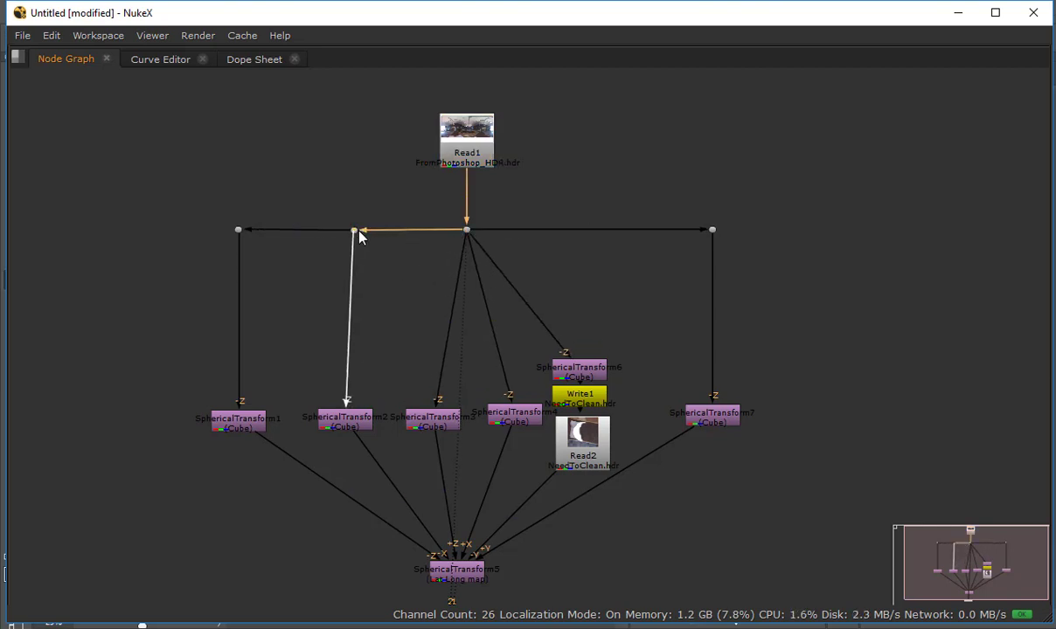
{"action": "left_click", "coordinate": [588, 231], "text": "ctrl"}
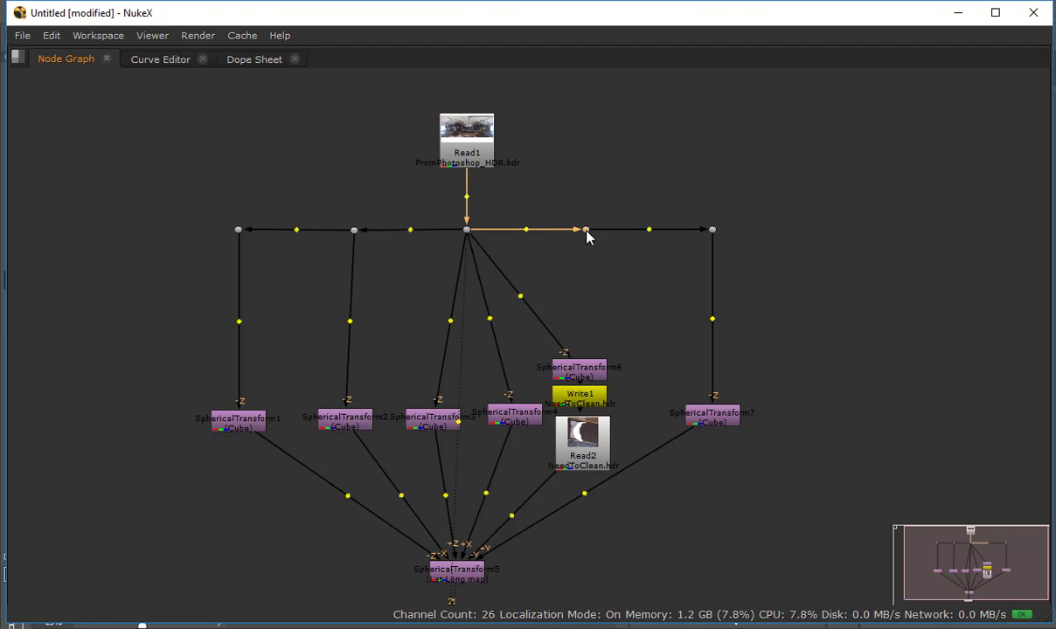
{"action": "left_click_drag", "start_coordinate": [499, 252], "coordinate": [585, 230]}
{"action": "left_click", "coordinate": [527, 230], "text": "ctrl"}
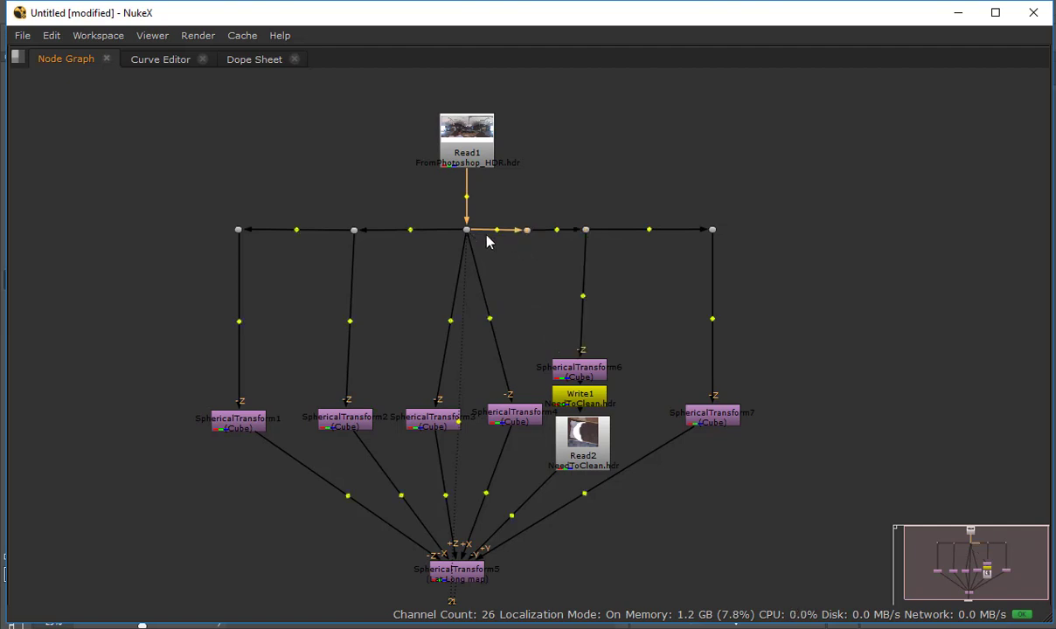
{"action": "left_click", "coordinate": [407, 230], "text": "ctrl"}
{"action": "left_click_drag", "start_coordinate": [468, 242], "coordinate": [405, 230]}
{"action": "key", "text": "Delete"}
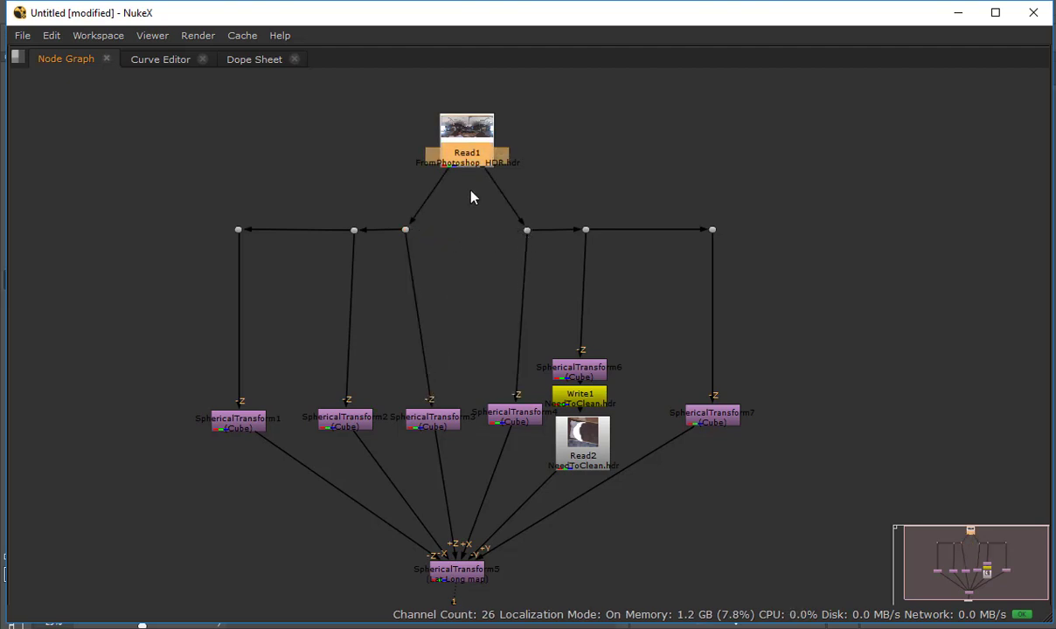
{"action": "key", "text": "ctrl+z"}
- Move the SphericalTransform6, Write1 and Read2 stack up and align it with its dot, midway between SphericalTransform4 and SphericalTransform7
{"action": "left_click_drag", "start_coordinate": [479, 245], "coordinate": [470, 120]}
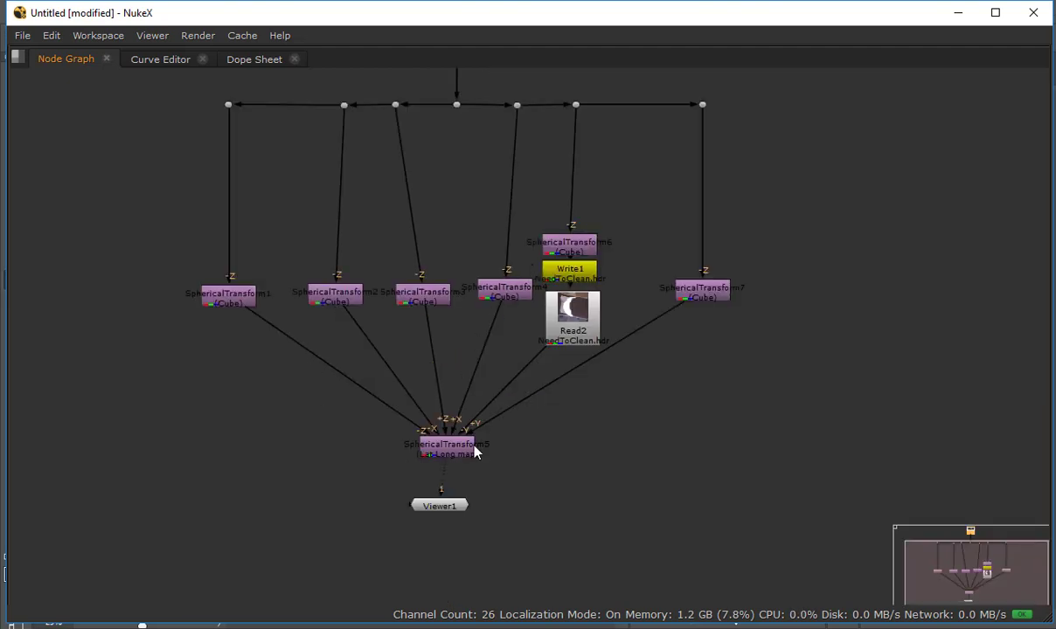
{"action": "left_click", "coordinate": [577, 319]}
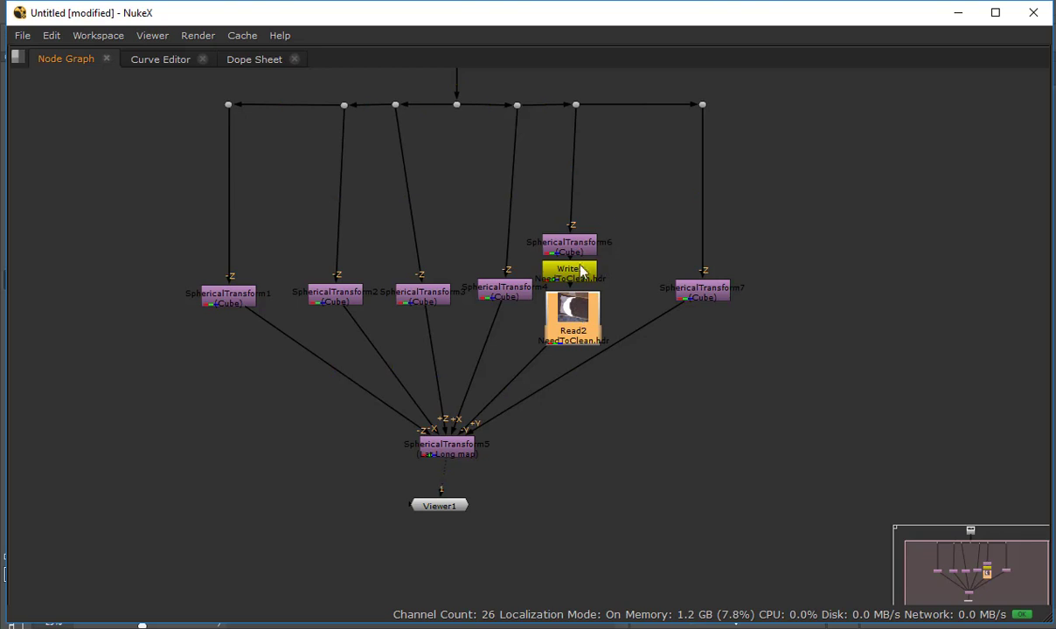
{"action": "left_click_drag", "start_coordinate": [617, 208], "coordinate": [539, 353]}
{"action": "left_click_drag", "start_coordinate": [578, 313], "coordinate": [583, 278]}
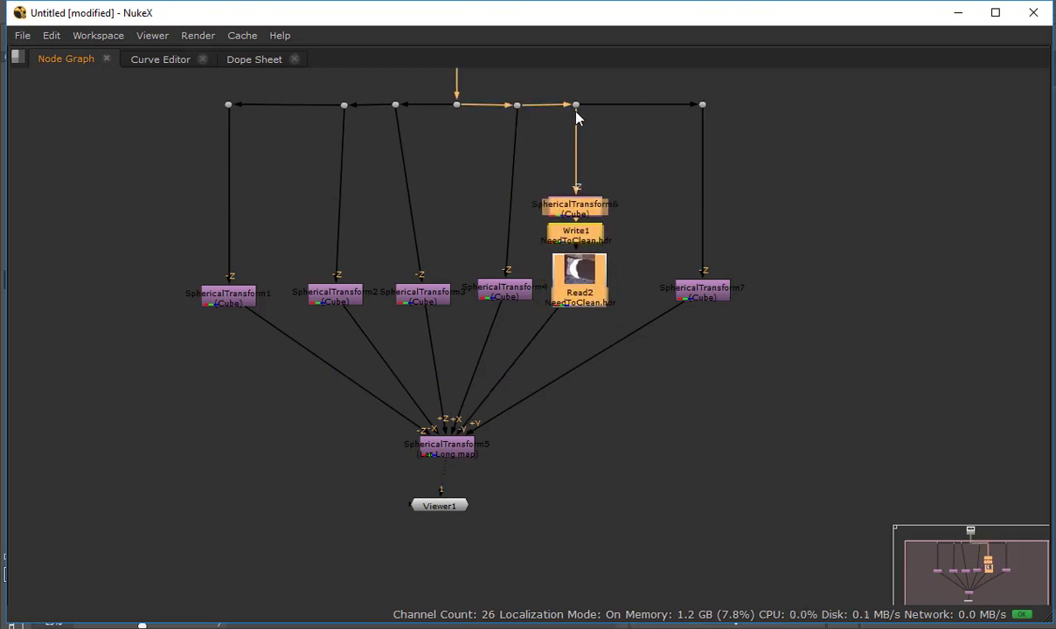
{"action": "left_click_drag", "start_coordinate": [580, 105], "coordinate": [595, 106]}
{"action": "left_click", "coordinate": [644, 159]}
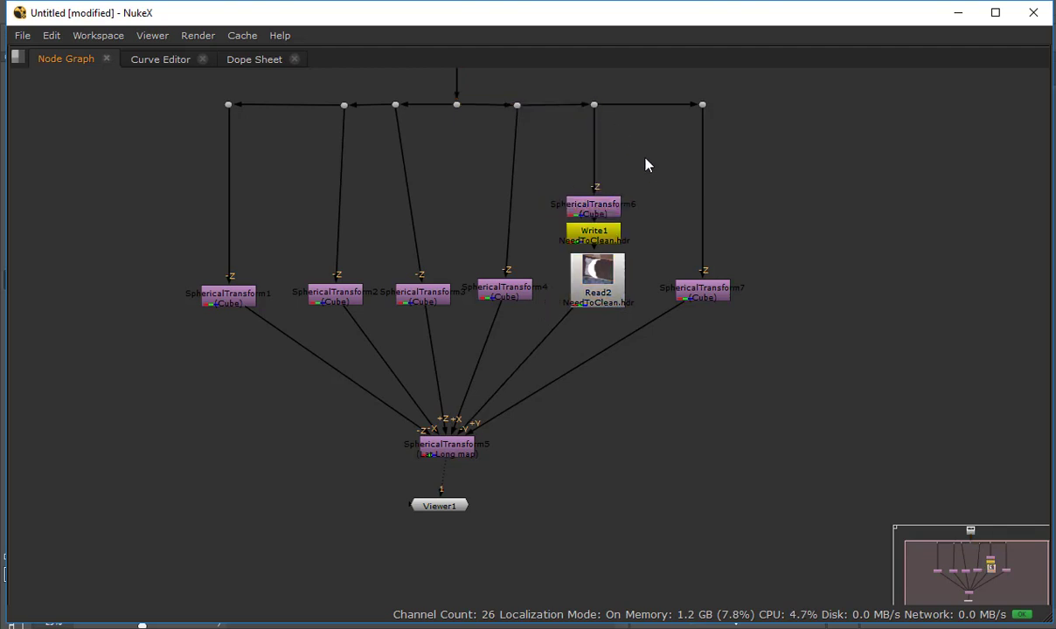
- Add a Write node after SphericalTransform5, the node that recombines the faces into a lat-long map
{"action": "left_click_drag", "start_coordinate": [633, 178], "coordinate": [630, 330]}
{"action": "key", "text": "space"}
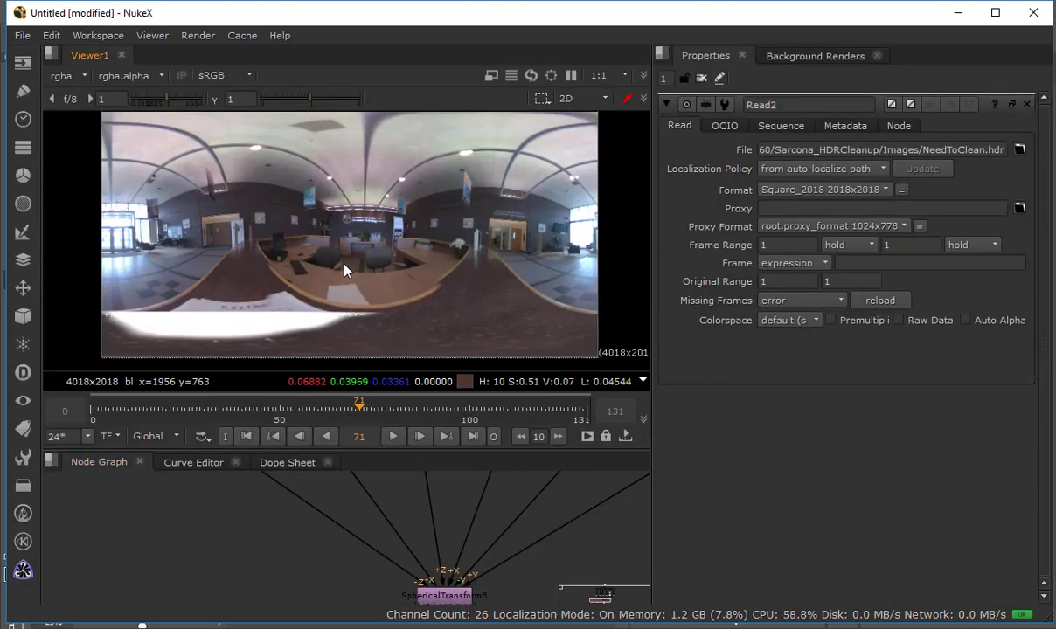
{"action": "left_click_drag", "start_coordinate": [452, 565], "coordinate": [395, 441]}
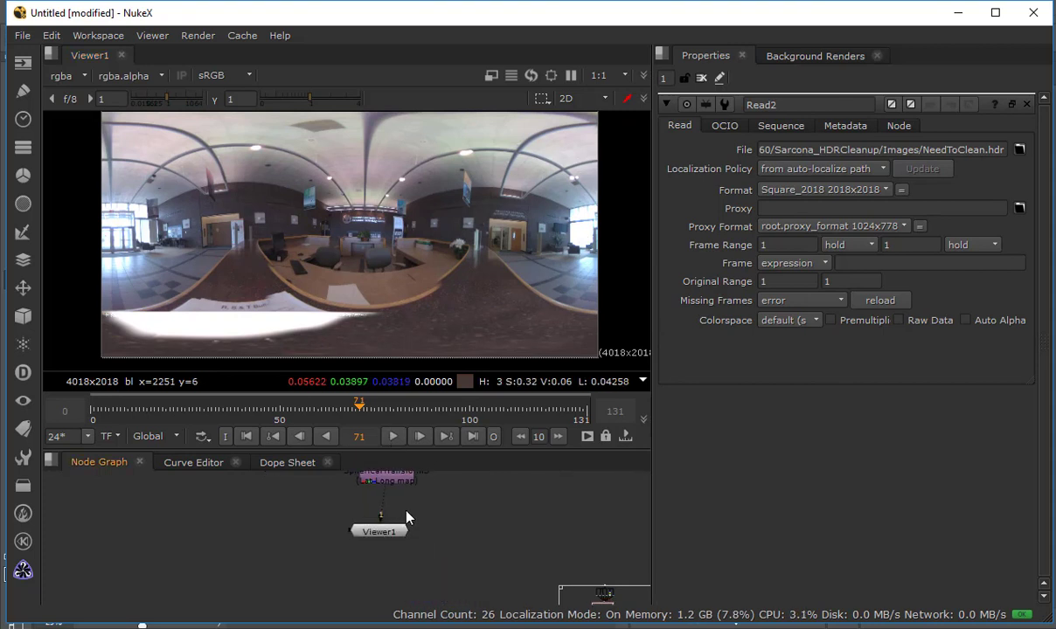
{"action": "left_click", "coordinate": [389, 479]}
{"action": "key", "text": "Tab"}
{"action": "type", "text": "write"}
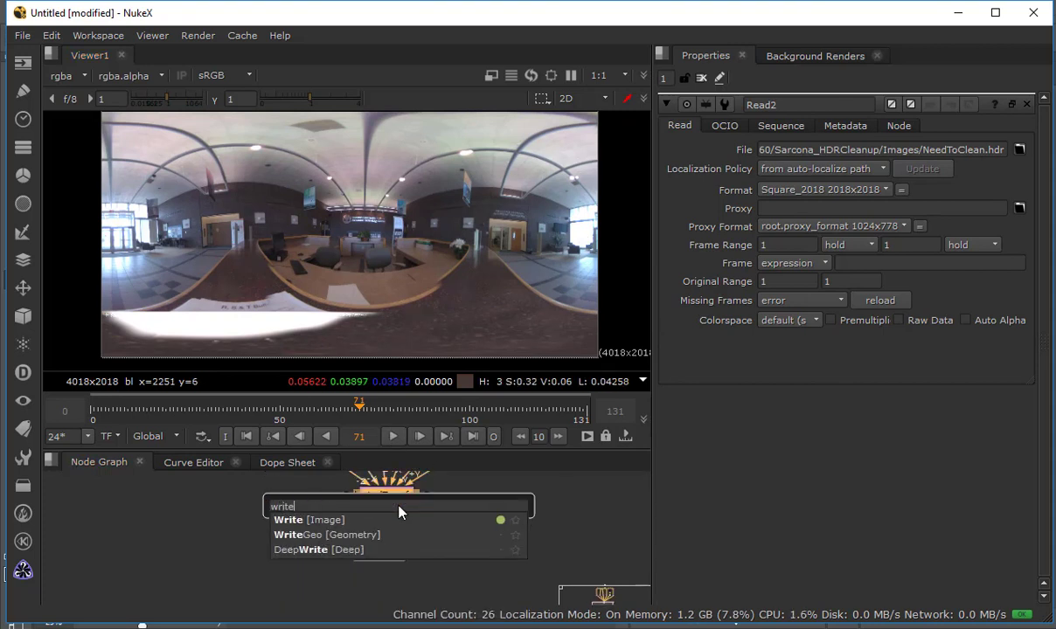
{"action": "key", "text": "Return"}
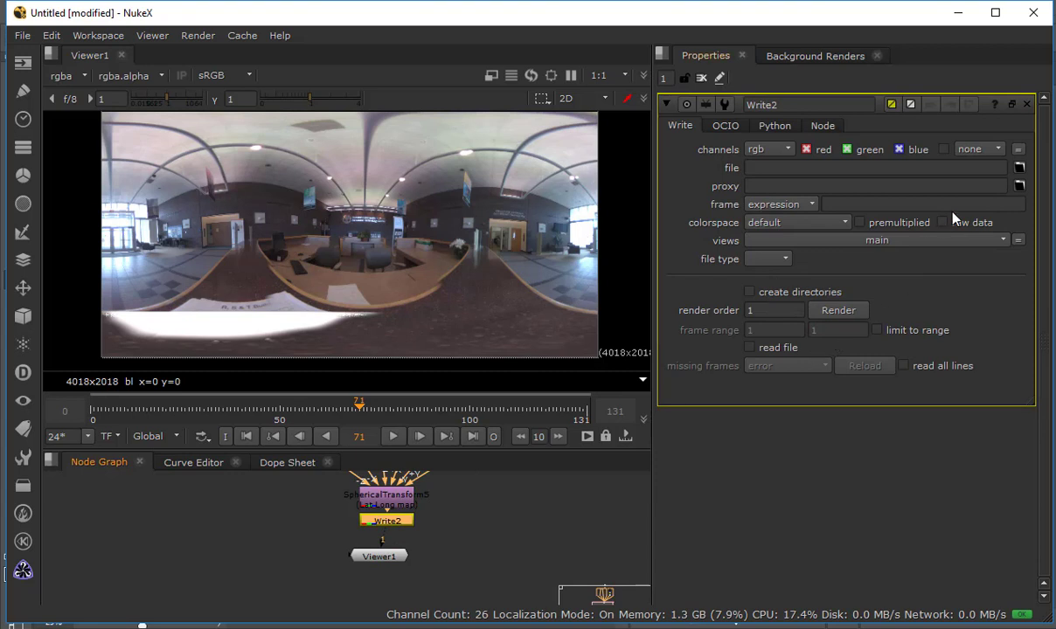
- Set the new Write node's output file to Sarcona_DoneHDR.hdr in the Images folder and render frame range 1-1
{"action": "left_click", "coordinate": [1019, 168]}
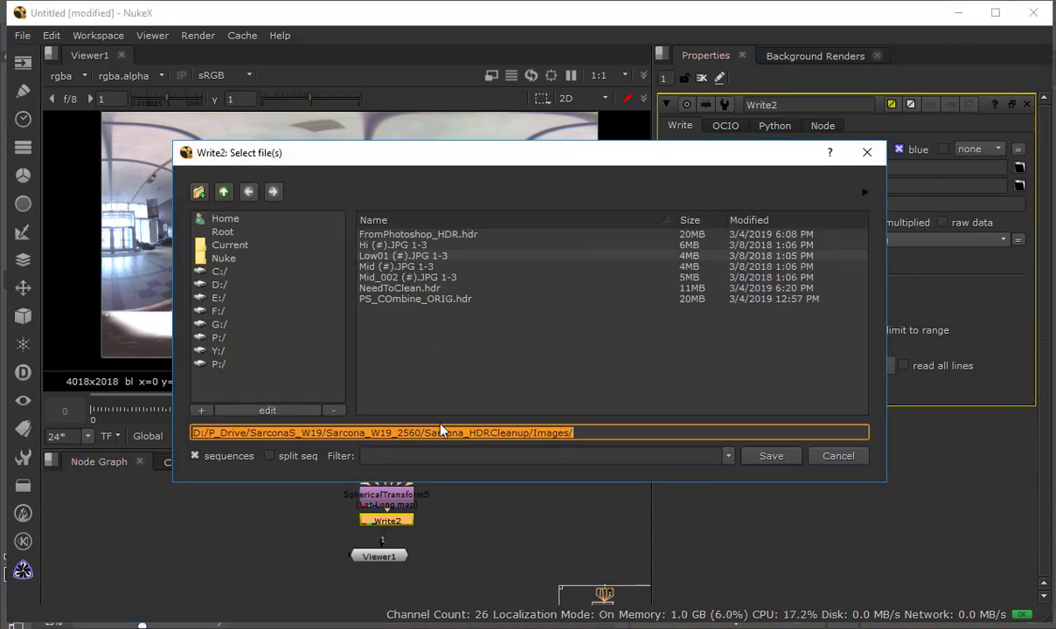
{"action": "left_click", "coordinate": [620, 433]}
{"action": "type", "text": "Sarcona_DoneHDR.hdr"}
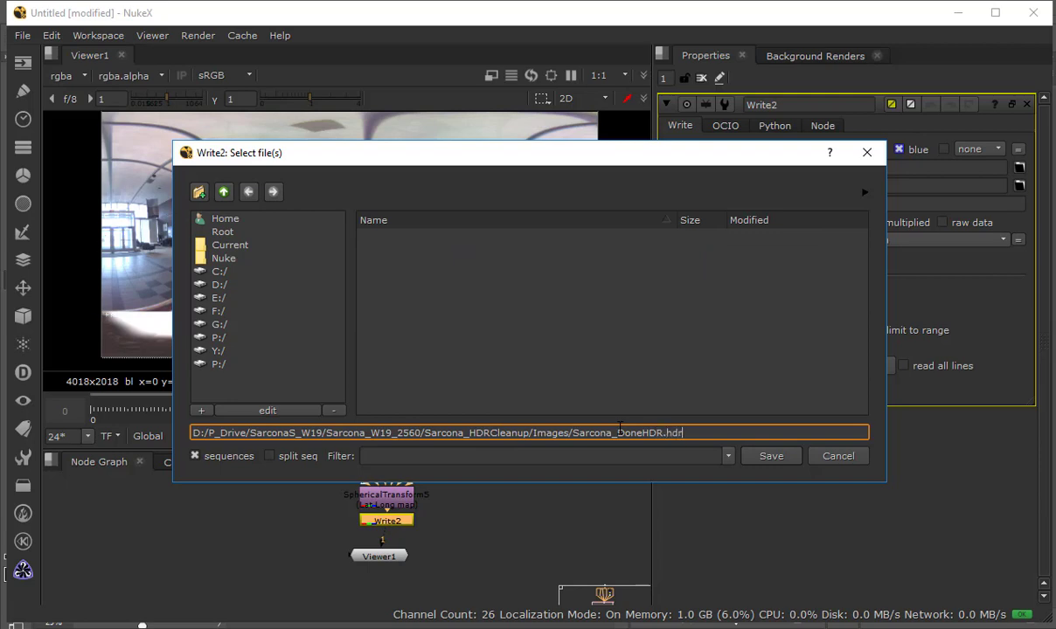
{"action": "key", "text": "Return"}
{"action": "left_click", "coordinate": [826, 311]}
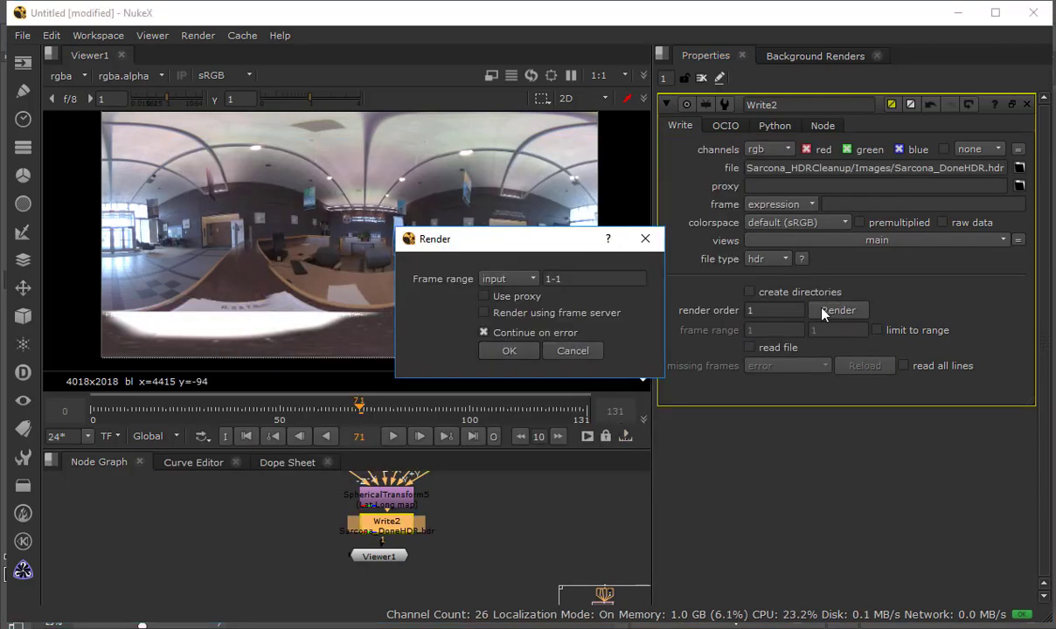
{"action": "left_click", "coordinate": [519, 349]}
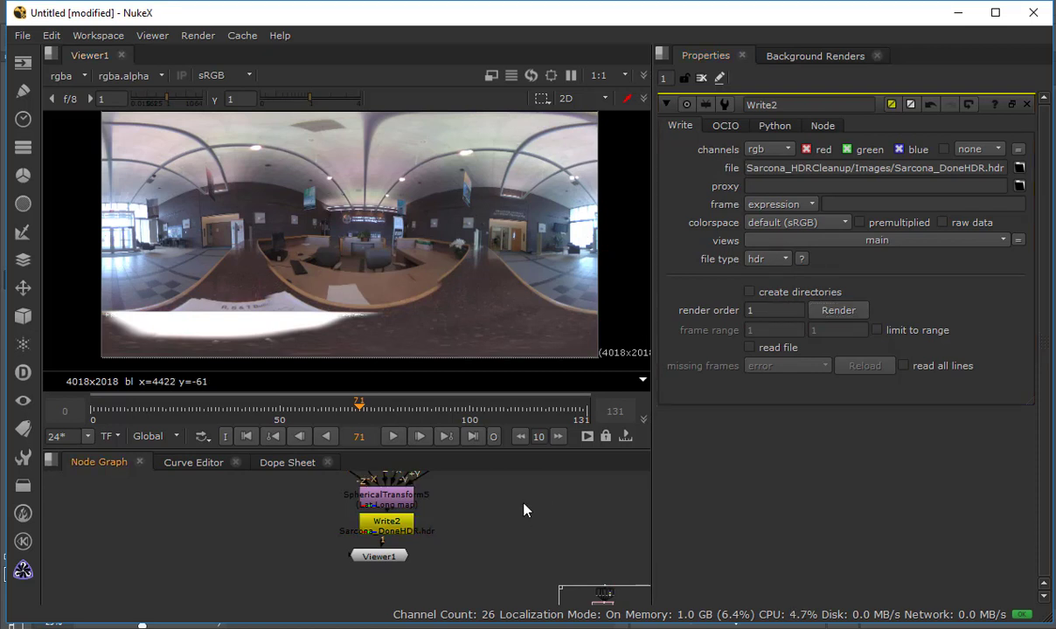
- Review the overall node graph and open SphericalTransform3's properties to inspect its input Y rotation
{"action": "key", "text": "space"}
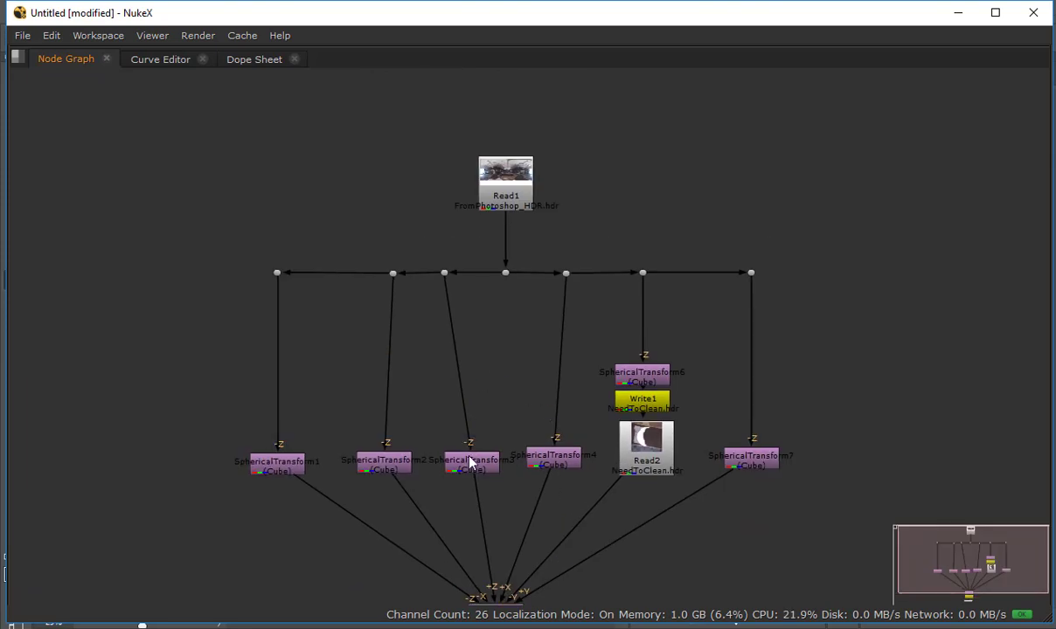
{"action": "key", "text": "space"}
{"action": "double_click", "coordinate": [452, 538]}
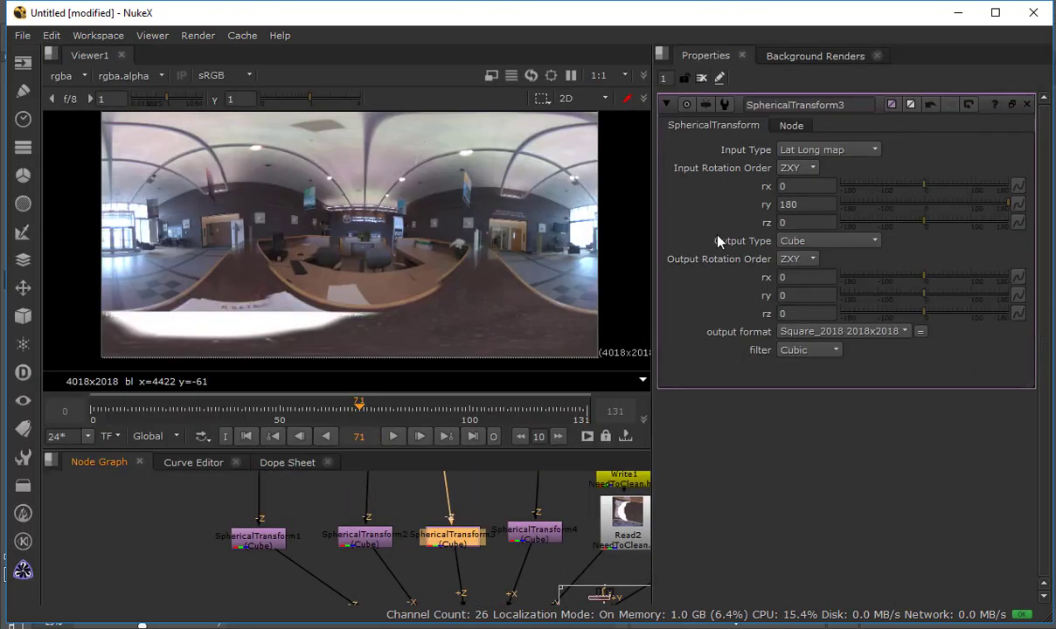
{"action": "left_click", "coordinate": [808, 204]}
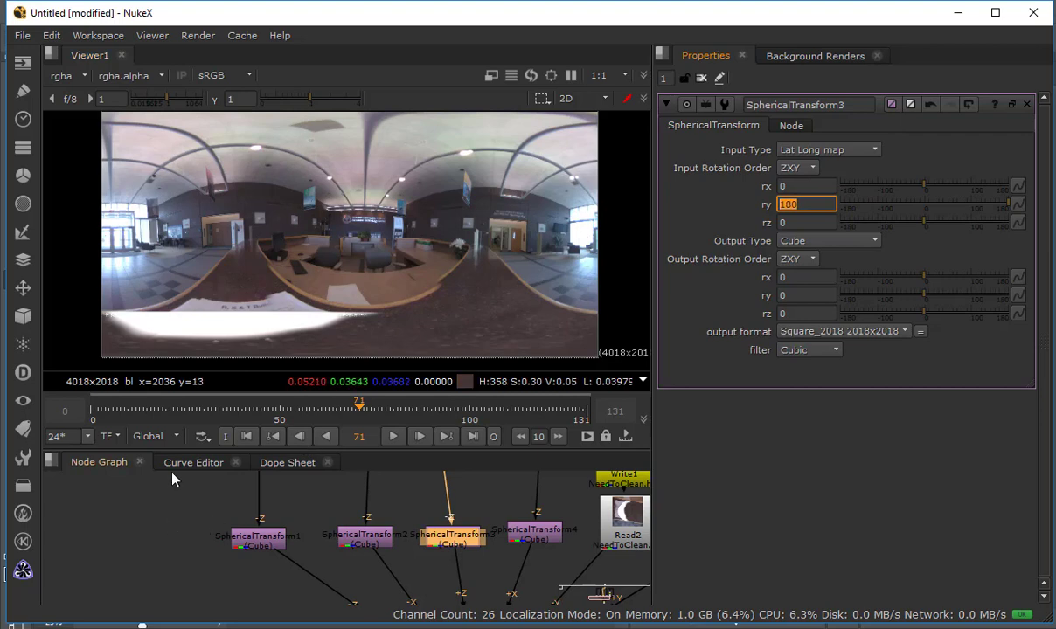
- Open the recent comp 360.nk and examine its node graph
{"action": "left_click", "coordinate": [23, 35]}
{"action": "mouse_move", "coordinate": [73, 80]}
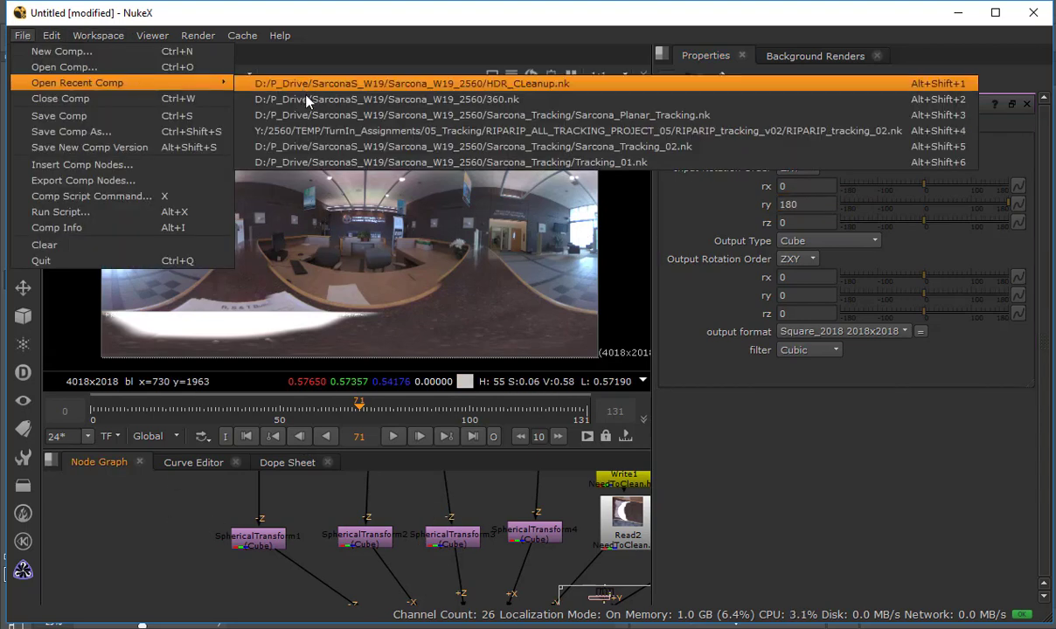
{"action": "left_click", "coordinate": [308, 100]}
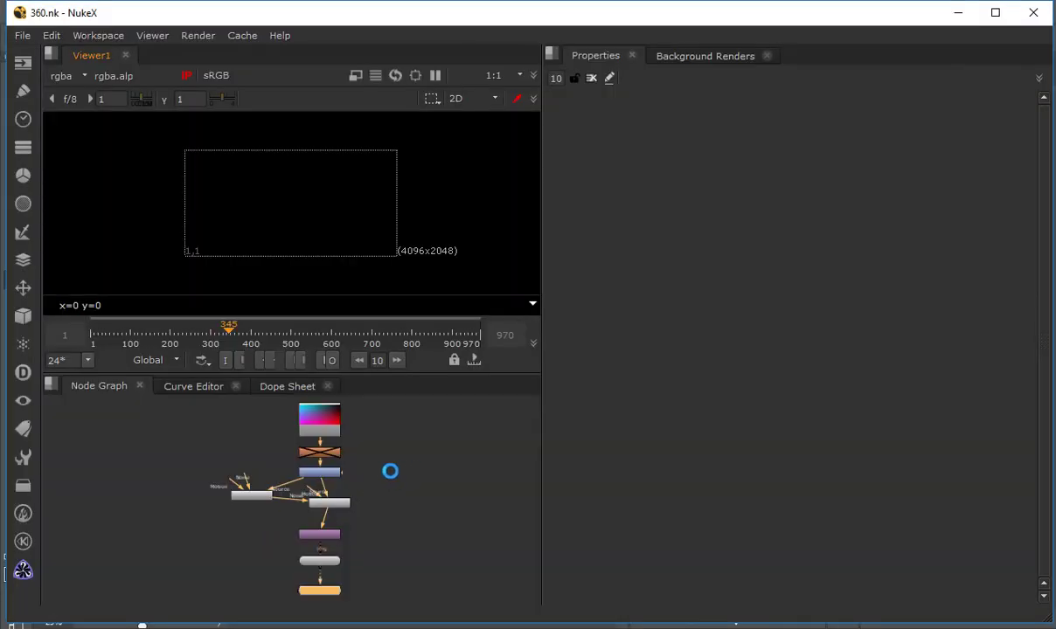
{"action": "key", "text": "space"}
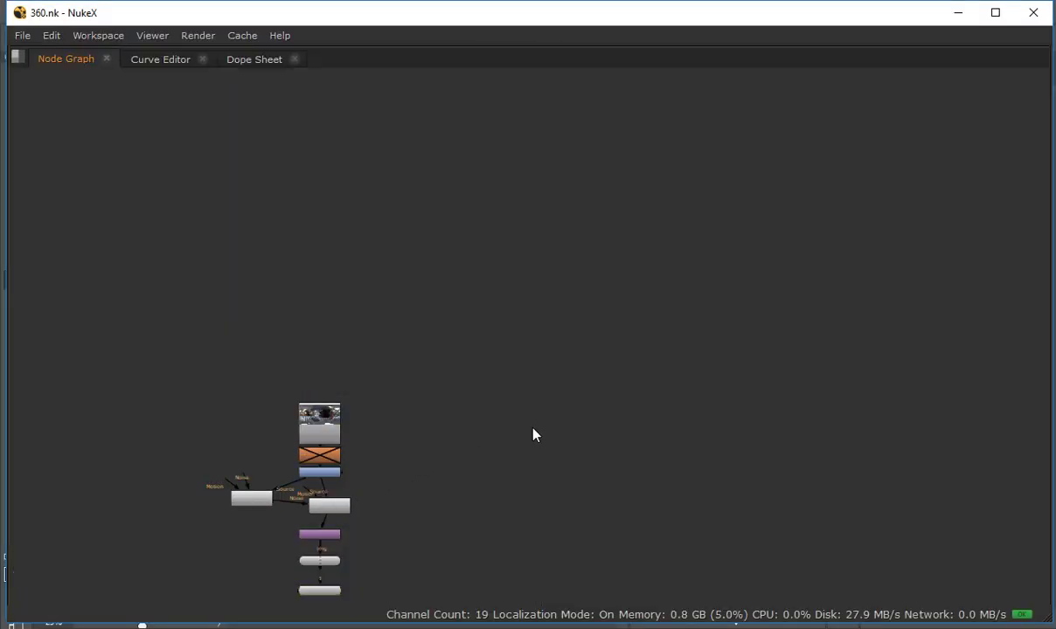
{"action": "left_click_drag", "start_coordinate": [533, 429], "coordinate": [546, 228]}
{"action": "scroll", "coordinate": [548, 223], "scroll_direction": "up", "scroll_amount": 6}
{"action": "scroll", "coordinate": [598, 205], "scroll_direction": "up", "scroll_amount": 4}
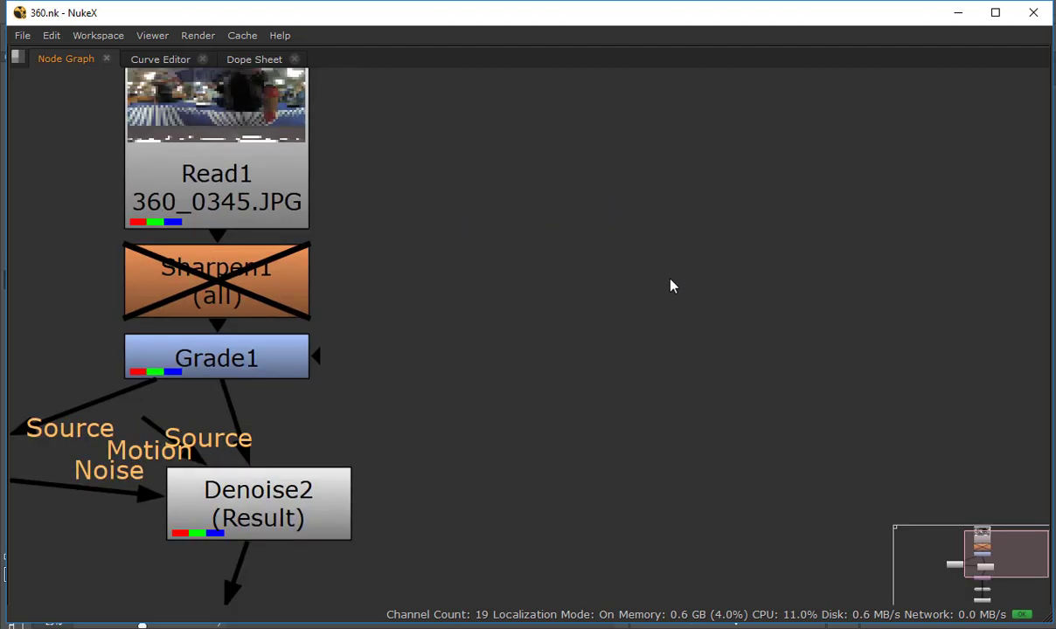
{"action": "left_click_drag", "start_coordinate": [469, 223], "coordinate": [676, 286]}
{"action": "scroll", "coordinate": [559, 270], "scroll_direction": "down", "scroll_amount": 2}
{"action": "scroll", "coordinate": [367, 211], "scroll_direction": "down", "scroll_amount": 1}
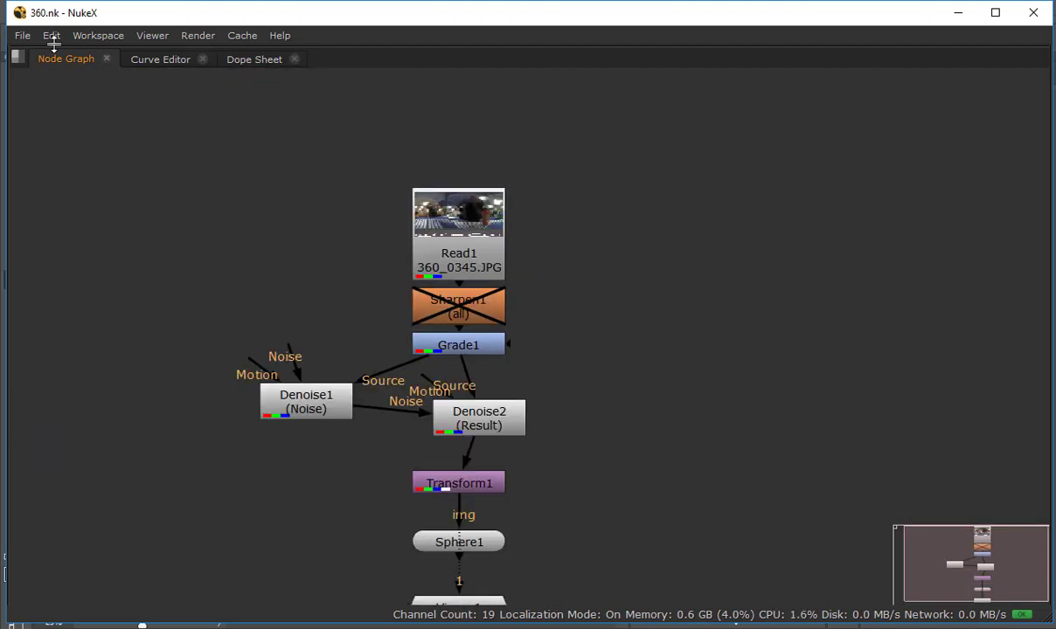
- Open the recent comp 360.nk again and return to the untitled panorama comp
{"action": "left_click", "coordinate": [23, 35]}
{"action": "mouse_move", "coordinate": [115, 87]}
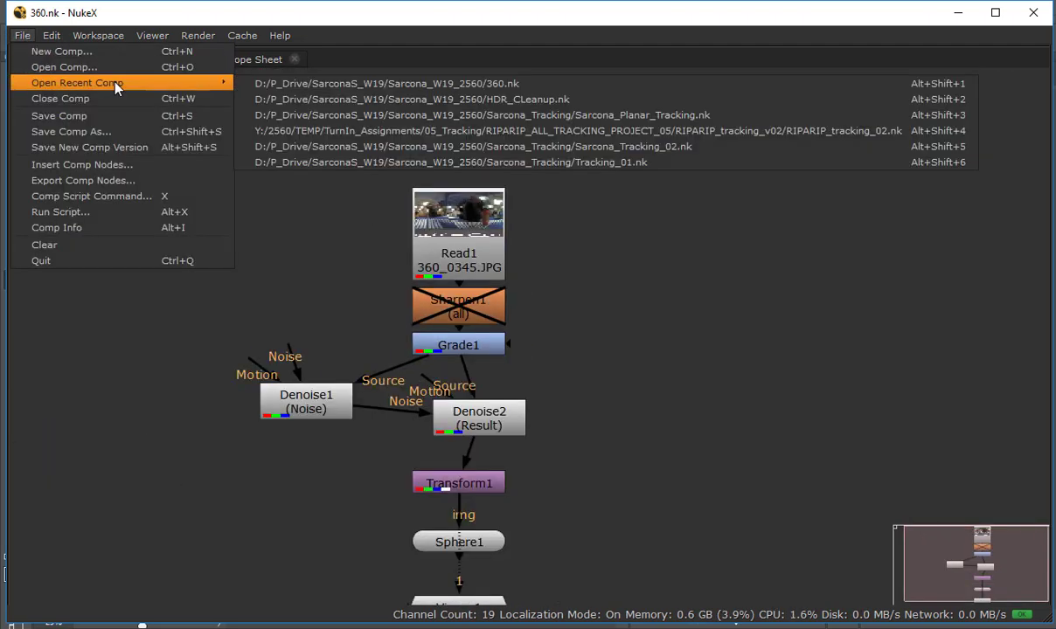
{"action": "left_click", "coordinate": [301, 84]}
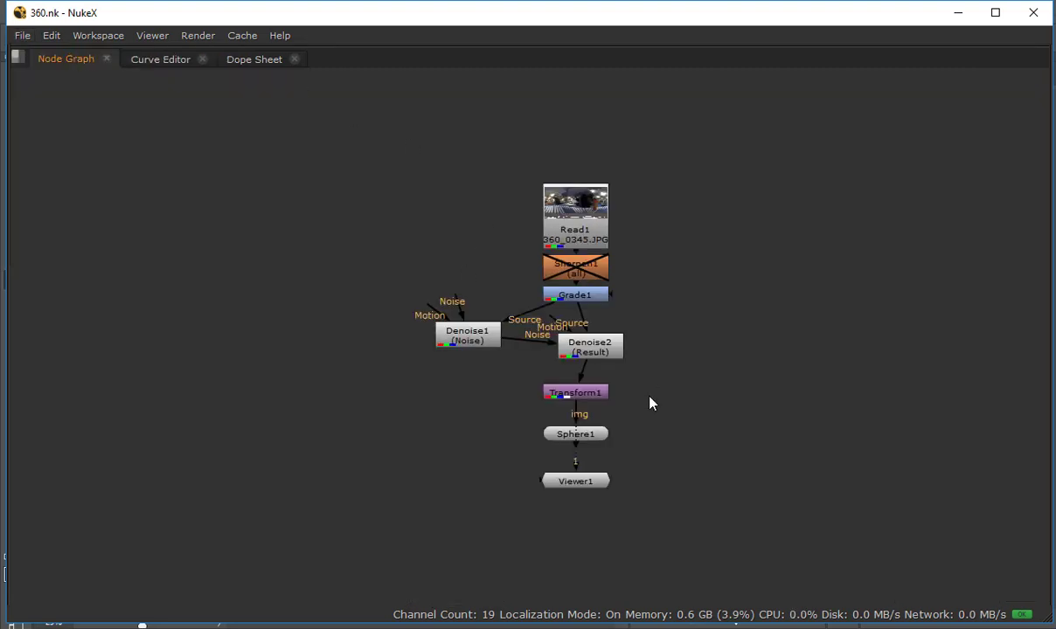
{"action": "key", "text": "alt+Tab"}
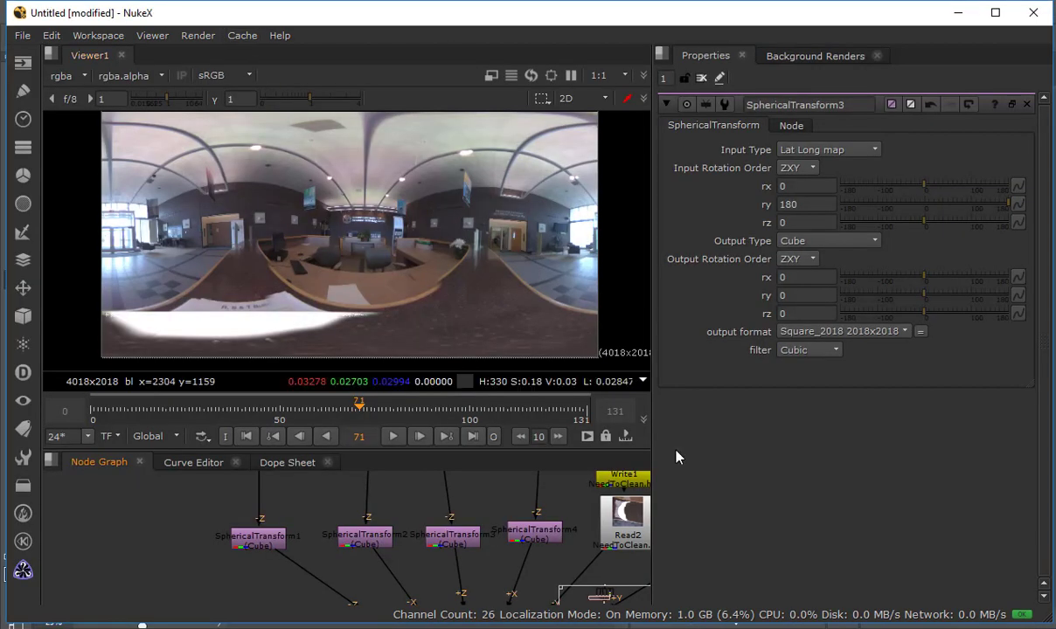
{"action": "key", "text": "alt+Tab"}
{"action": "key", "text": "alt+Tab"}
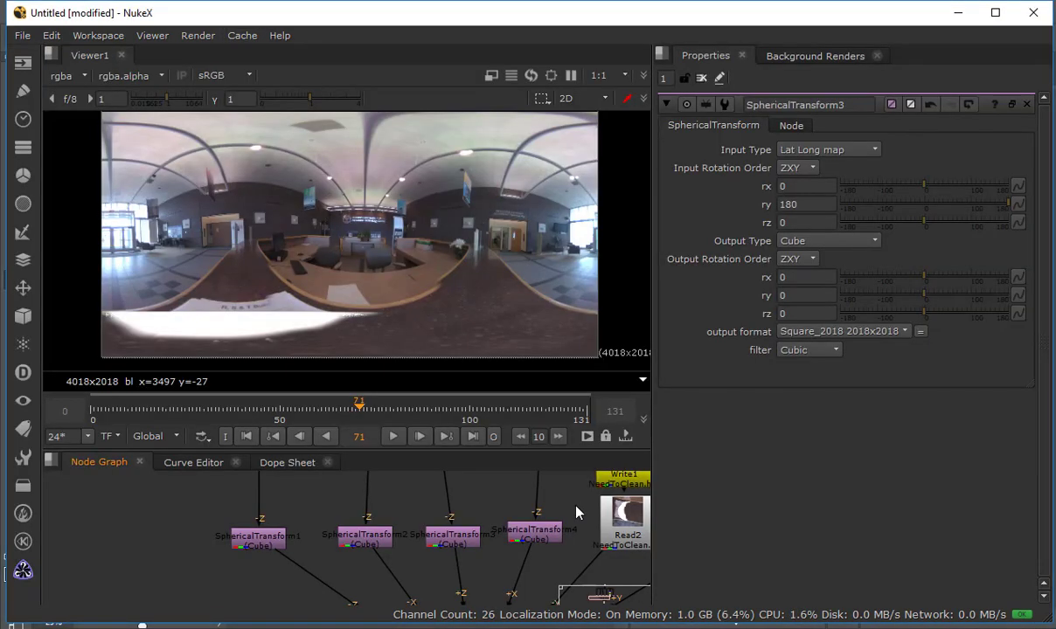
- View the untitled comp's complete node graph in an enlarged Node Graph pane
{"action": "scroll", "coordinate": [568, 512], "scroll_direction": "down", "scroll_amount": 8}
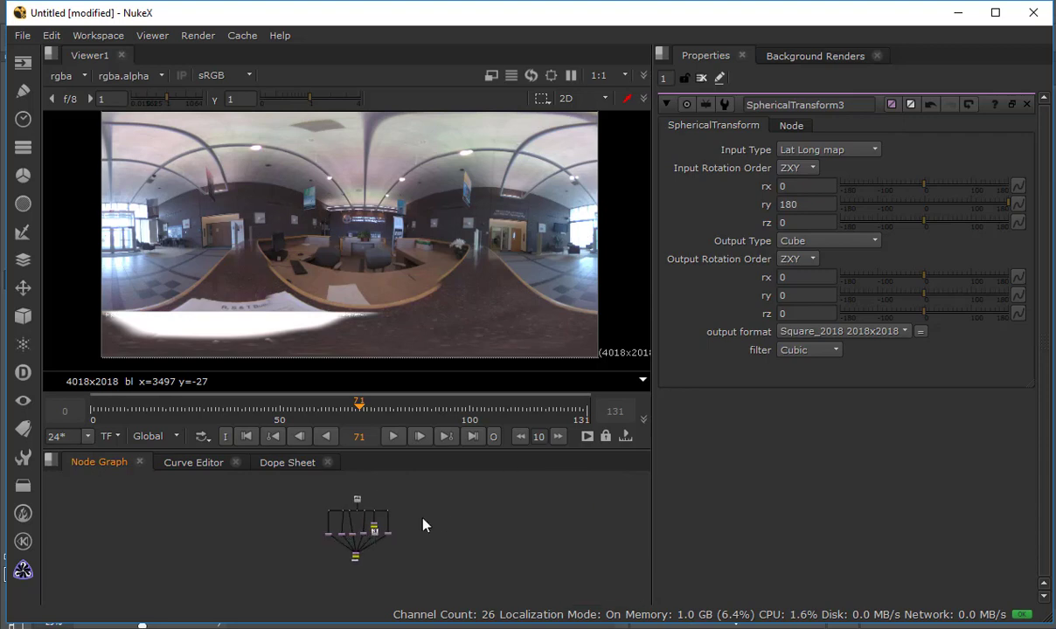
{"action": "key", "text": "space"}
{"action": "key", "text": "f"}
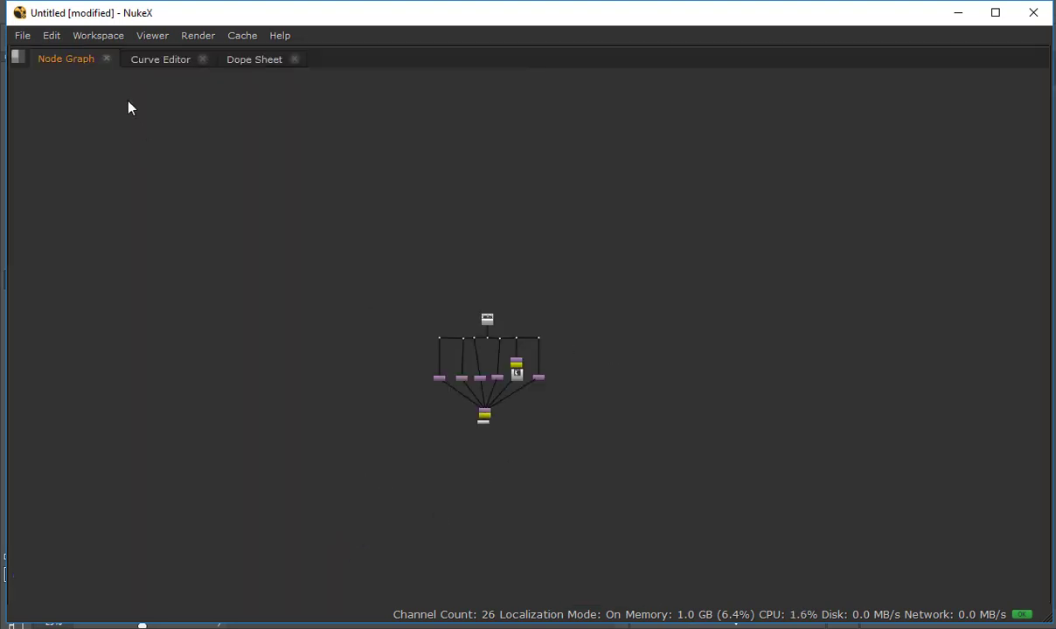
- Switch to File Explorer, locate HDR_CLeanup.nk two folder levels above Images, and return to Nuke
{"action": "key", "text": "alt+Tab"}
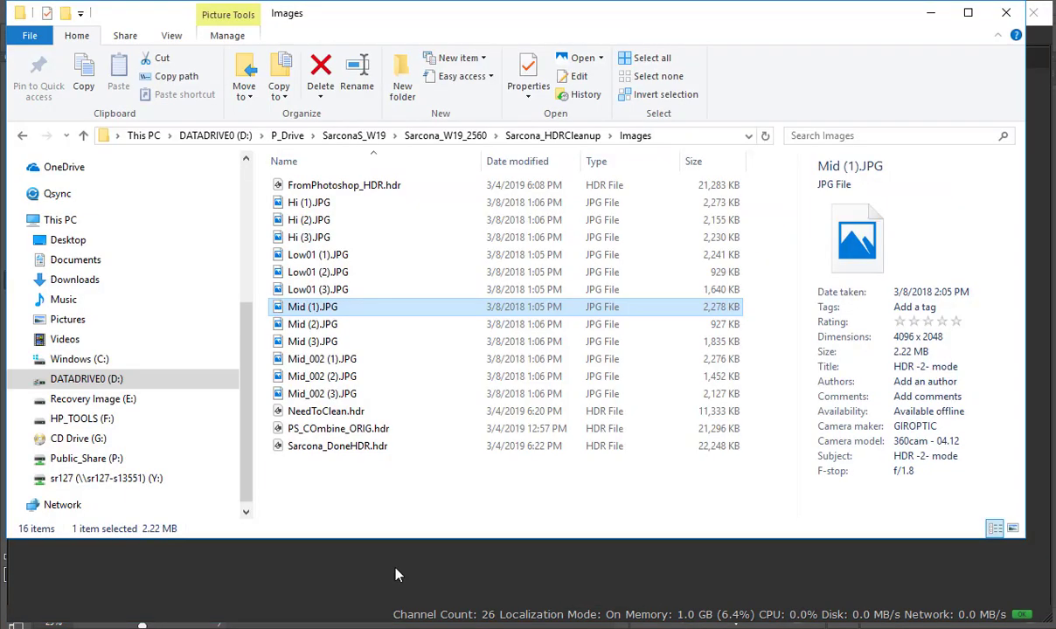
{"action": "left_click", "coordinate": [552, 136]}
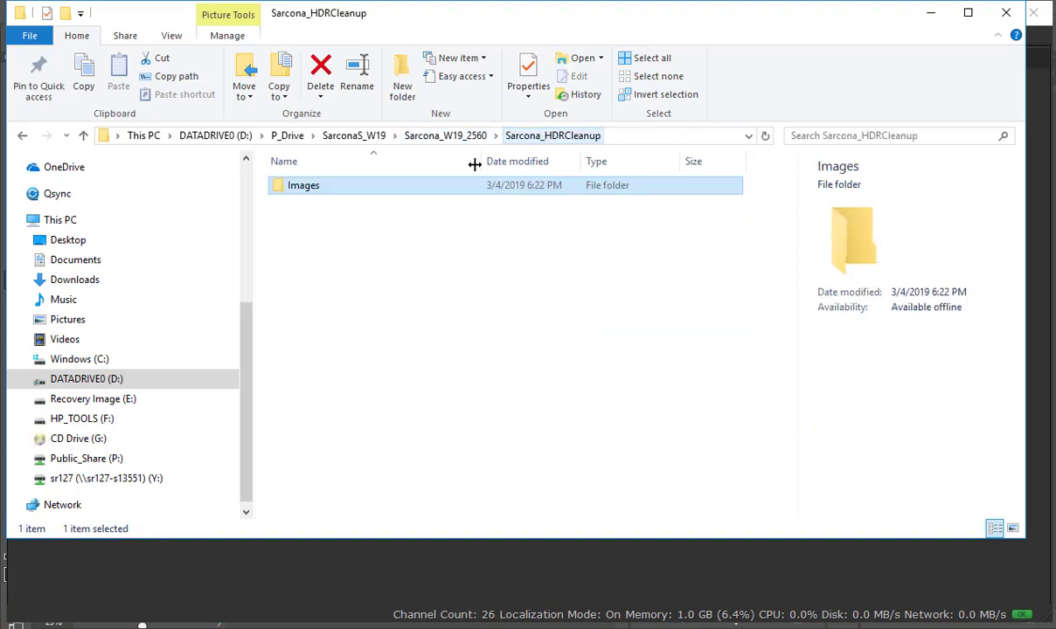
{"action": "left_click", "coordinate": [474, 138]}
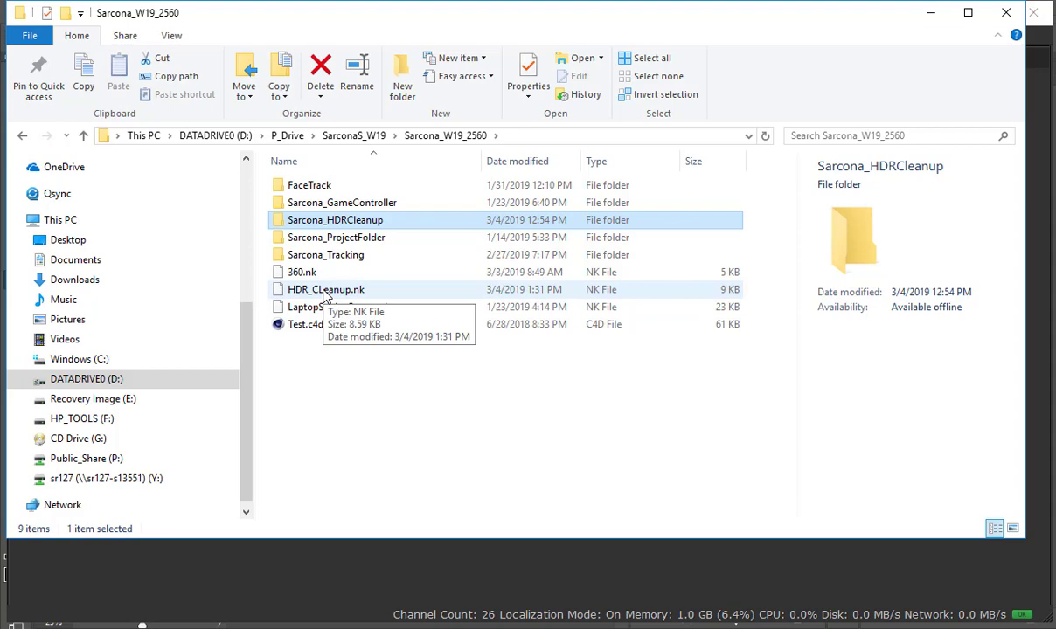
{"action": "left_click", "coordinate": [326, 296]}
{"action": "key", "text": "alt+Tab"}
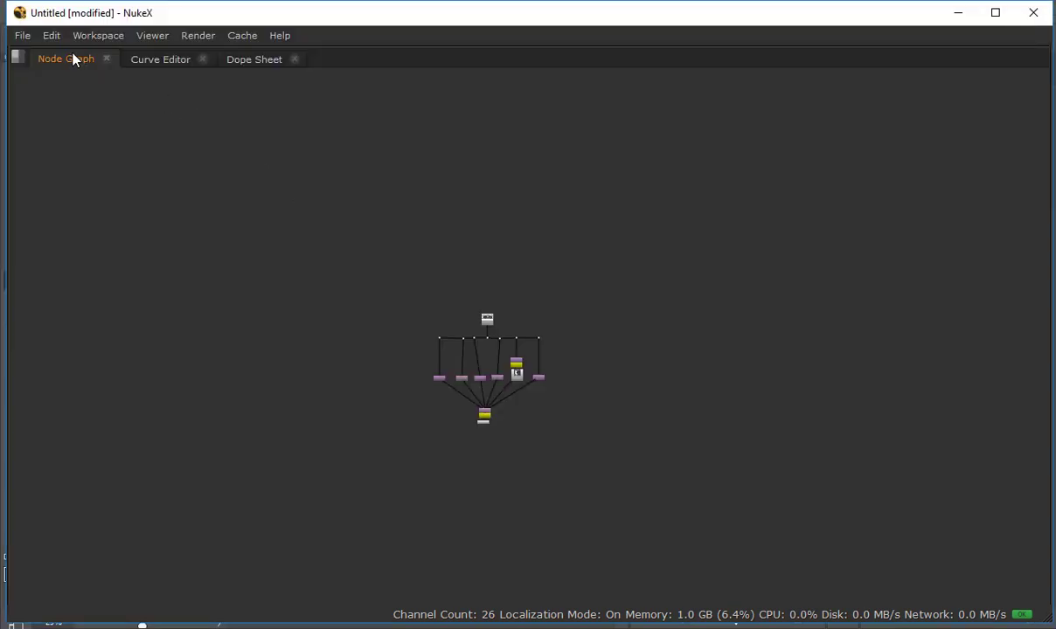
- Open the script HDR_CLeanup.nk from the Sarcona_W19_2560 folder under D:/P_Drive
{"action": "left_click", "coordinate": [22, 34]}
{"action": "left_click", "coordinate": [87, 69]}
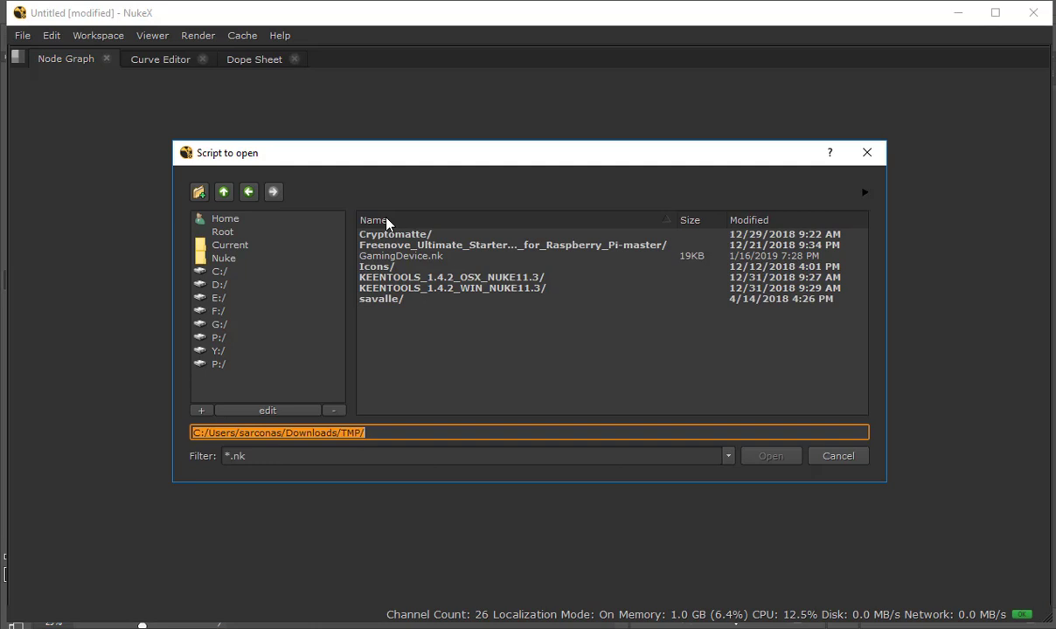
{"action": "left_click", "coordinate": [224, 191]}
{"action": "left_click", "coordinate": [224, 191]}
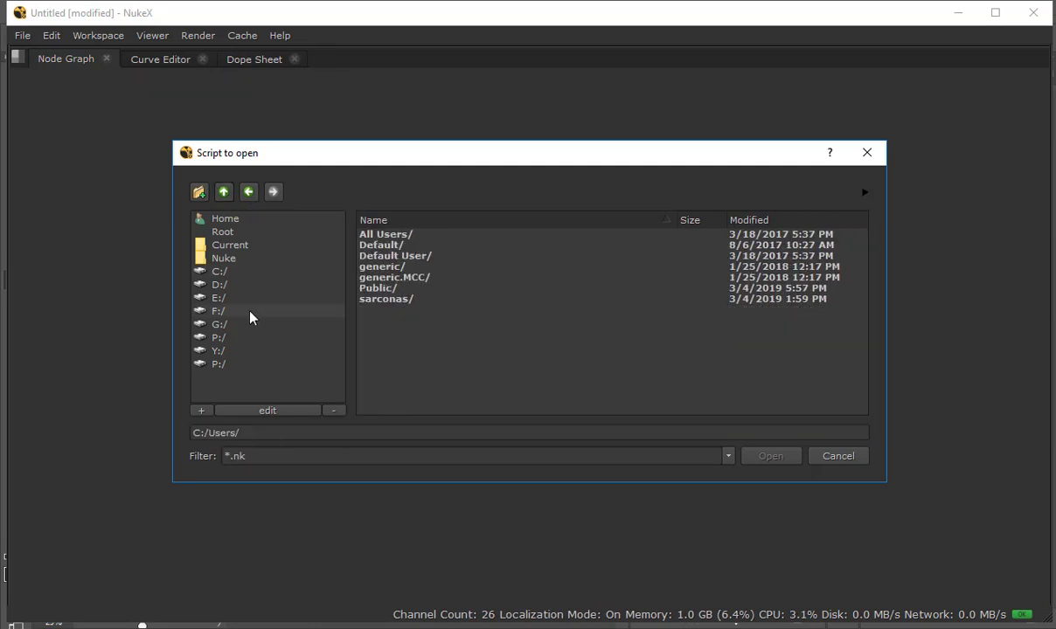
{"action": "left_click", "coordinate": [218, 284]}
{"action": "left_click", "coordinate": [382, 332]}
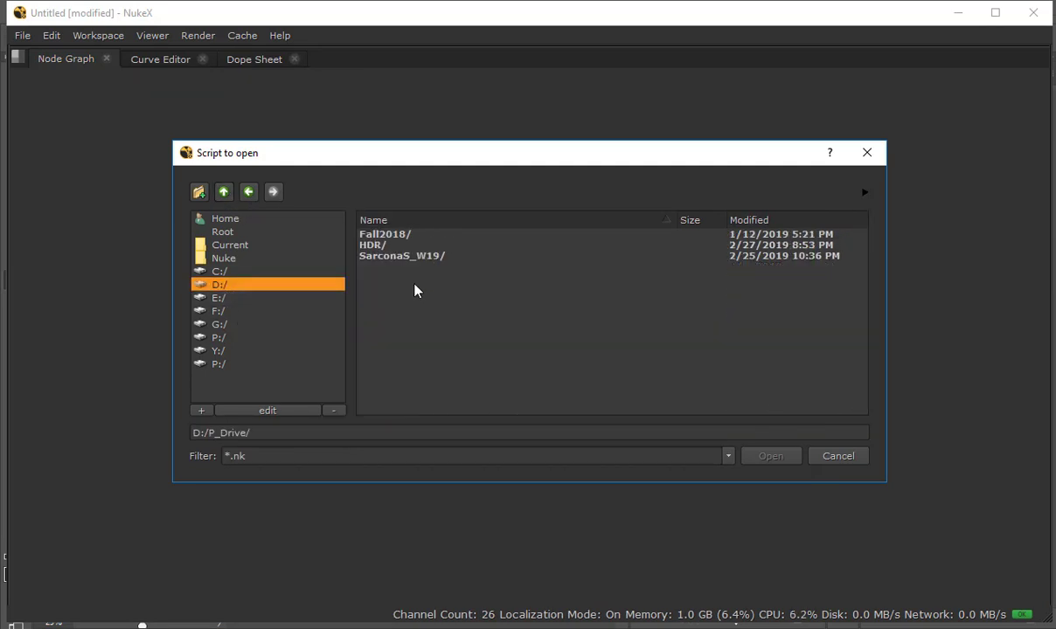
{"action": "left_click", "coordinate": [410, 255]}
{"action": "left_click", "coordinate": [401, 246]}
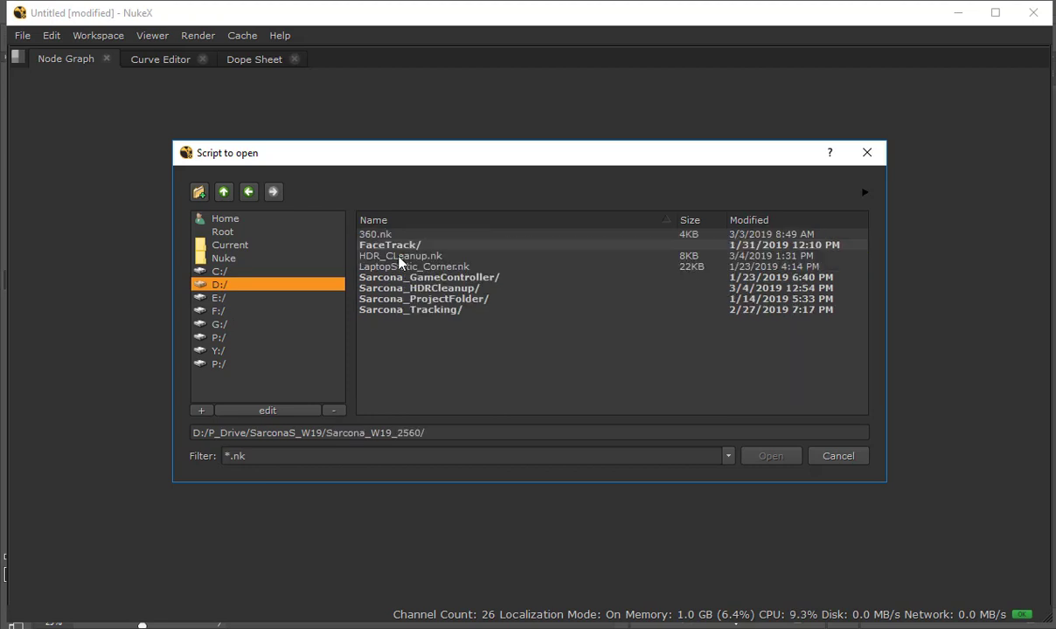
{"action": "double_click", "coordinate": [396, 289]}
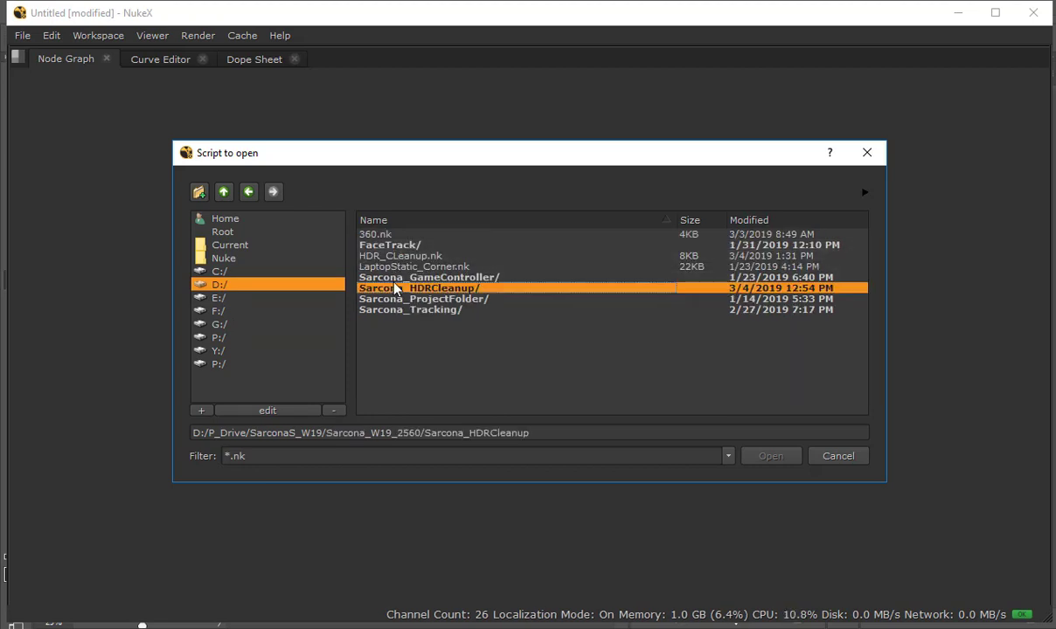
{"action": "left_click", "coordinate": [225, 193]}
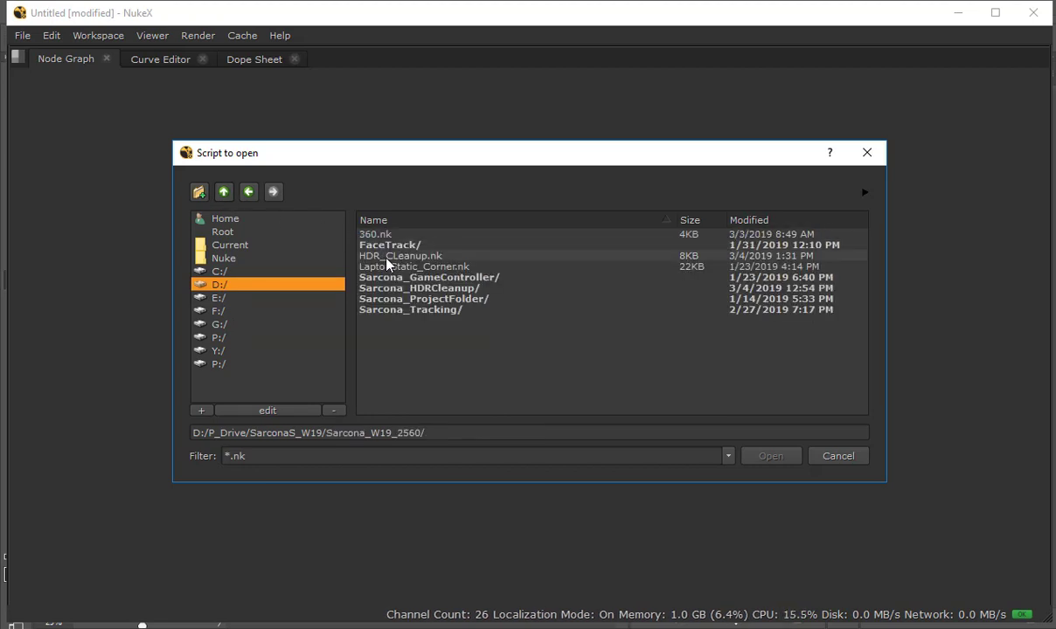
{"action": "left_click", "coordinate": [388, 256]}
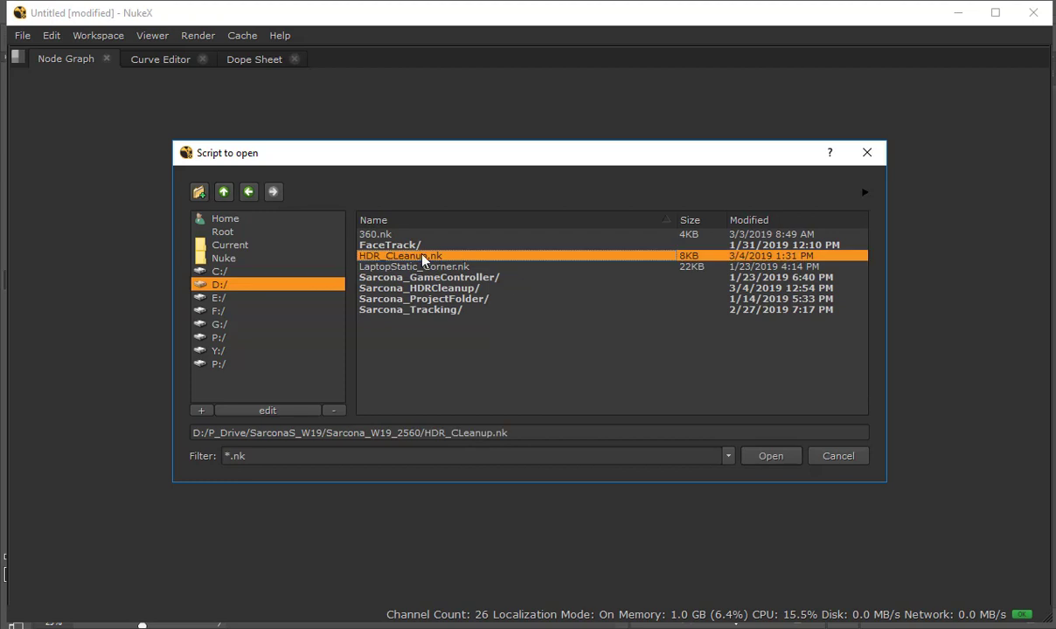
{"action": "key", "text": "Return"}
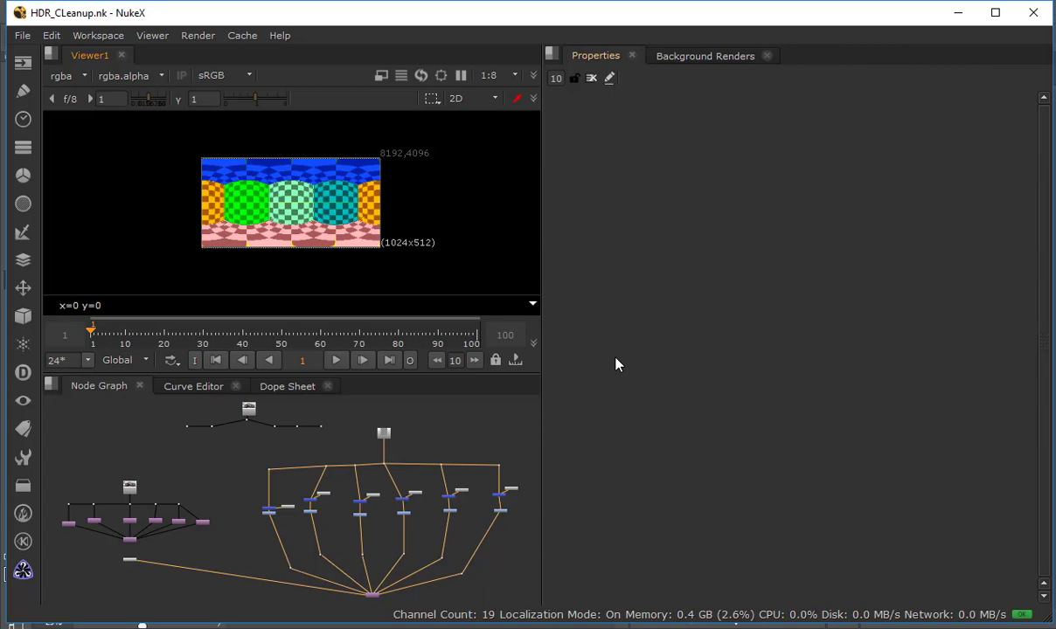
- Examine the colour-coded checkerboard lat-long panorama and its axis labels in an enlarged Viewer, then restore the pane layout with the image fitted
{"action": "right_click", "coordinate": [333, 212]}
{"action": "left_click", "coordinate": [277, 211]}
{"action": "key", "text": "space"}
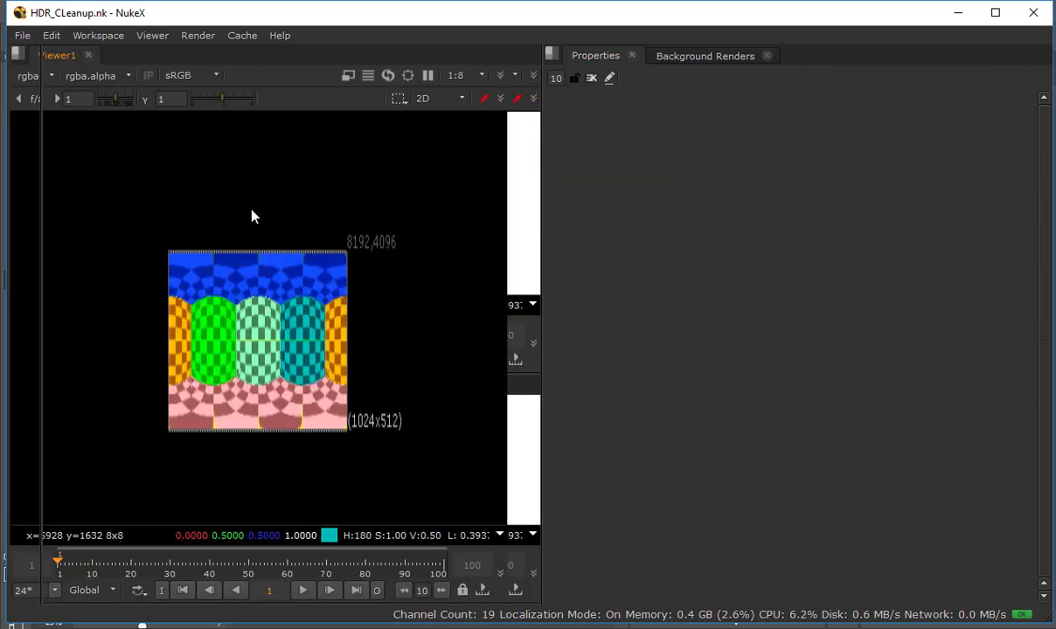
{"action": "scroll", "coordinate": [444, 297], "scroll_direction": "up", "scroll_amount": 9}
{"action": "scroll", "coordinate": [377, 343], "scroll_direction": "down", "scroll_amount": 2}
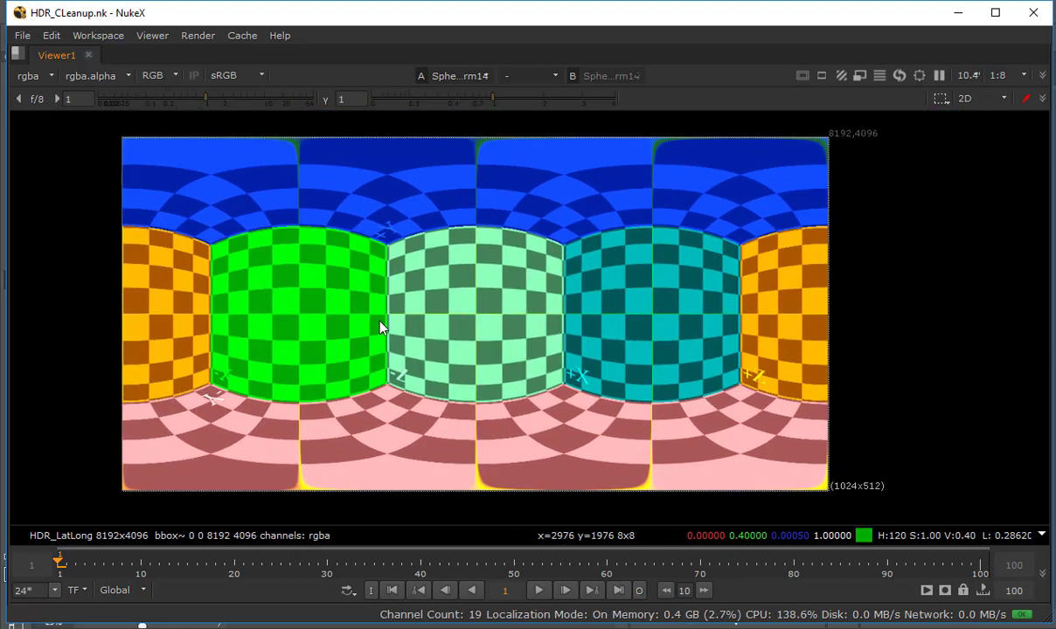
{"action": "scroll", "coordinate": [314, 353], "scroll_direction": "up", "scroll_amount": 2}
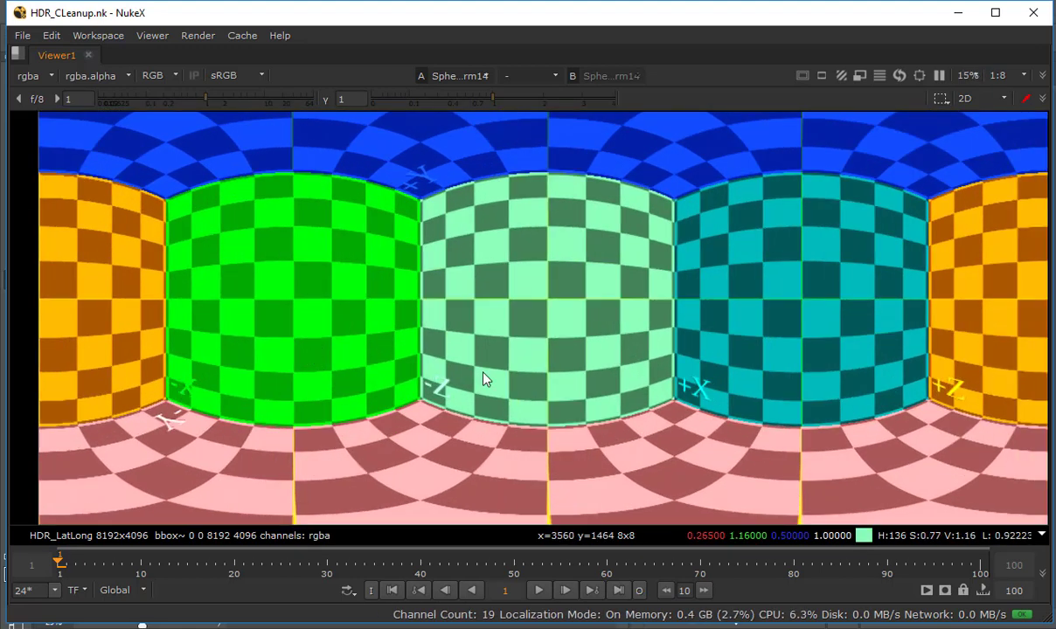
{"action": "left_click_drag", "start_coordinate": [576, 252], "coordinate": [574, 308]}
{"action": "left_click_drag", "start_coordinate": [478, 422], "coordinate": [509, 262]}
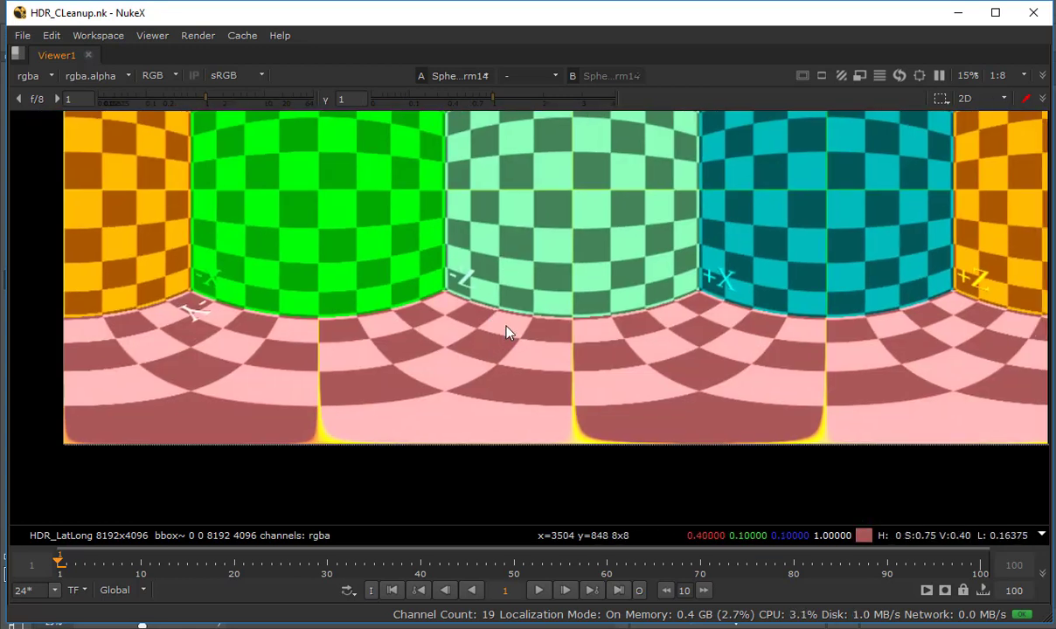
{"action": "left_click_drag", "start_coordinate": [507, 330], "coordinate": [500, 406]}
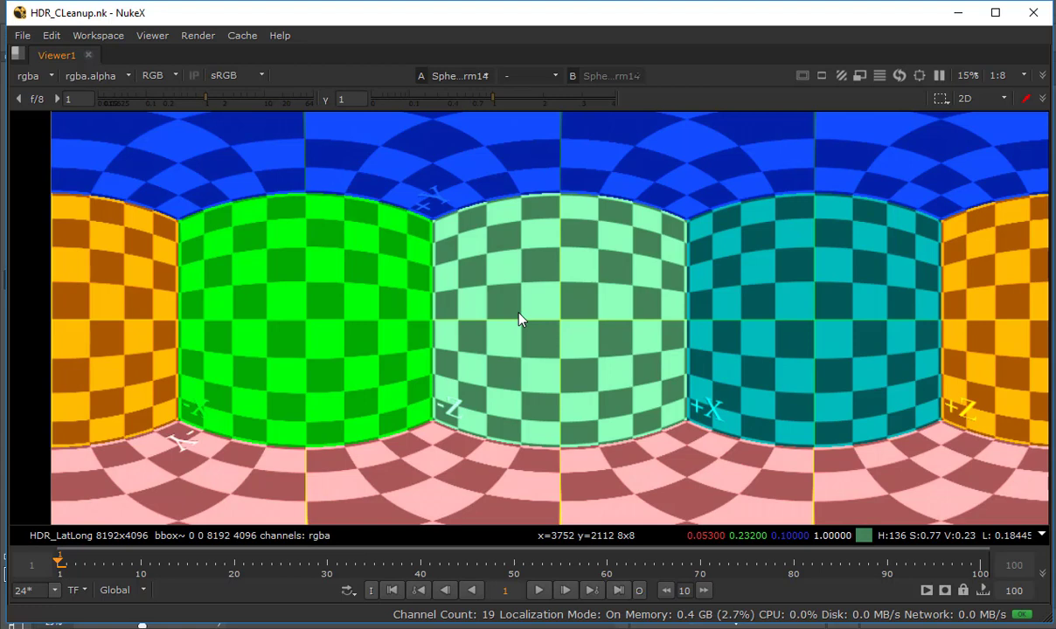
{"action": "key", "text": "space"}
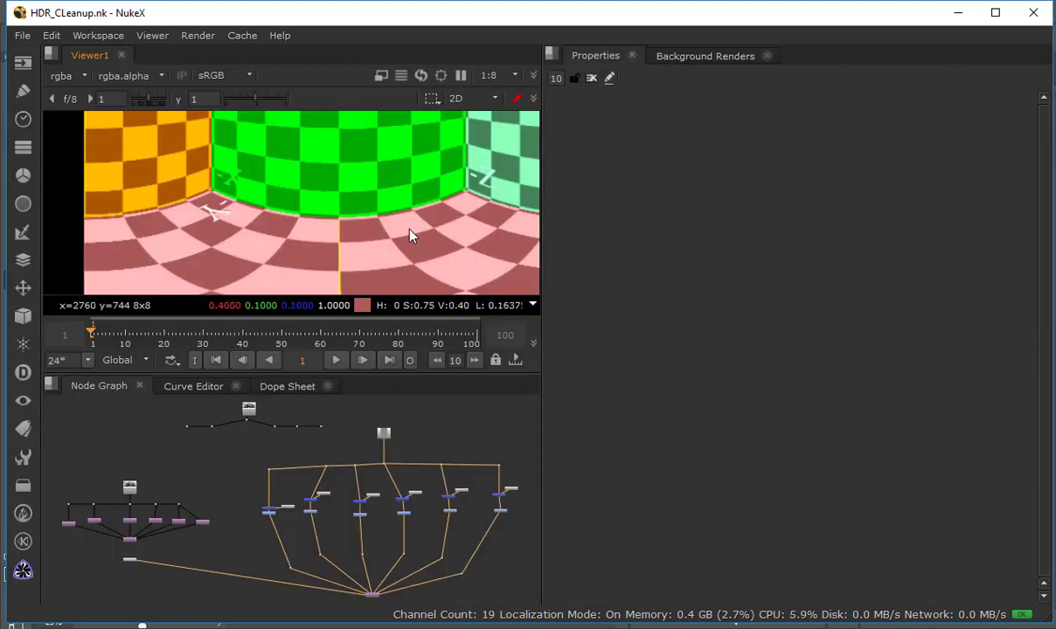
{"action": "key", "text": "f"}
- Inspect the CheckerBoard branches with their Text, Merge and Grade nodes, and the separate Read2 node, in an enlarged Node Graph
{"action": "key", "text": "space"}
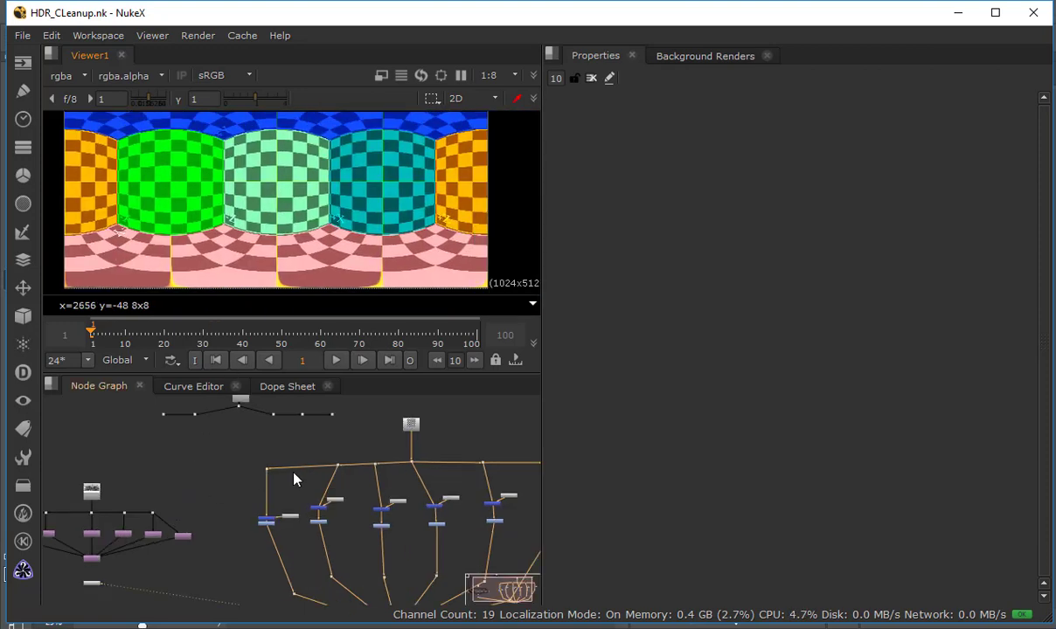
{"action": "scroll", "coordinate": [351, 314], "scroll_direction": "up", "scroll_amount": 1}
{"action": "left_click_drag", "start_coordinate": [337, 308], "coordinate": [424, 535]}
{"action": "scroll", "coordinate": [388, 361], "scroll_direction": "up", "scroll_amount": 6}
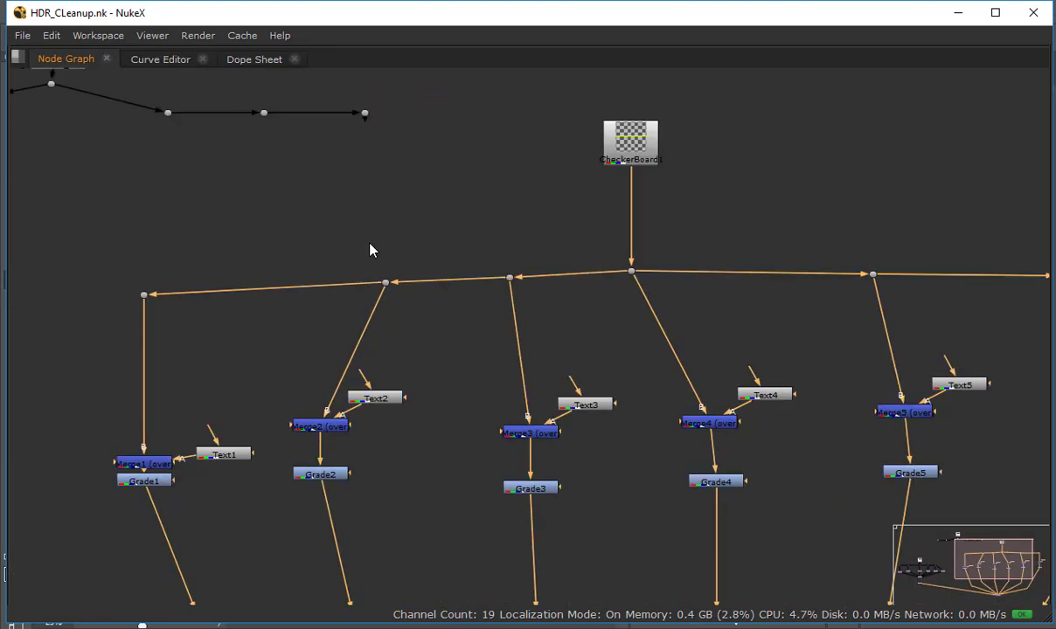
{"action": "left_click_drag", "start_coordinate": [219, 254], "coordinate": [402, 380]}
{"action": "left_click_drag", "start_coordinate": [704, 278], "coordinate": [459, 429]}
{"action": "scroll", "coordinate": [460, 429], "scroll_direction": "up", "scroll_amount": 3}
{"action": "left_click_drag", "start_coordinate": [240, 385], "coordinate": [912, 392]}
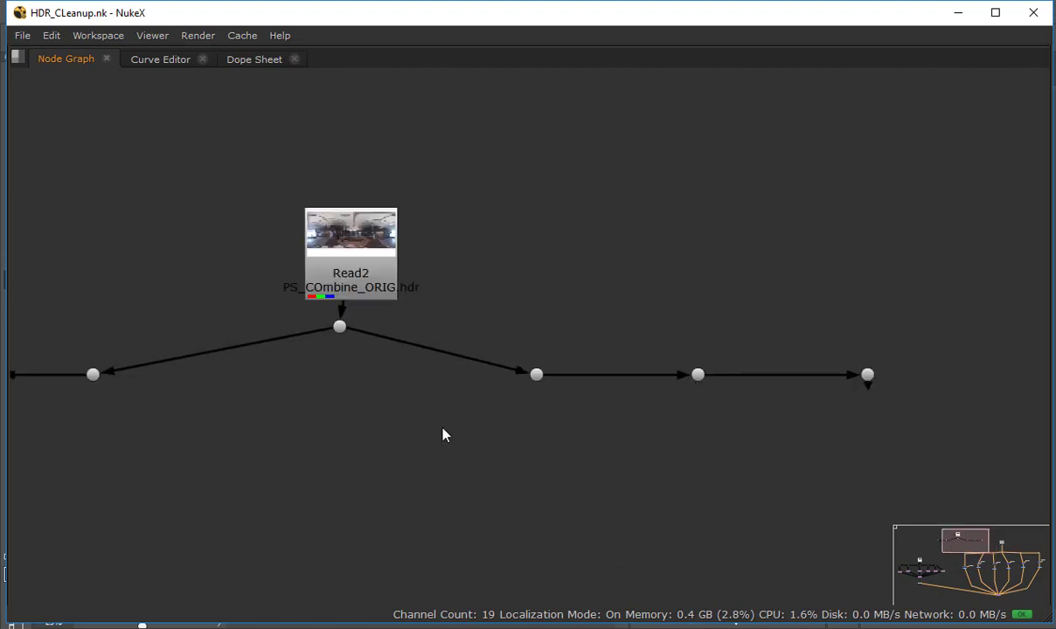
- Examine the Read1 network of six cube SphericalTransform nodes feeding the Lat Long map SphericalTransform
{"action": "left_click_drag", "start_coordinate": [169, 512], "coordinate": [787, 209]}
{"action": "left_click_drag", "start_coordinate": [681, 351], "coordinate": [447, 178]}
{"action": "left_click_drag", "start_coordinate": [481, 160], "coordinate": [704, 263]}
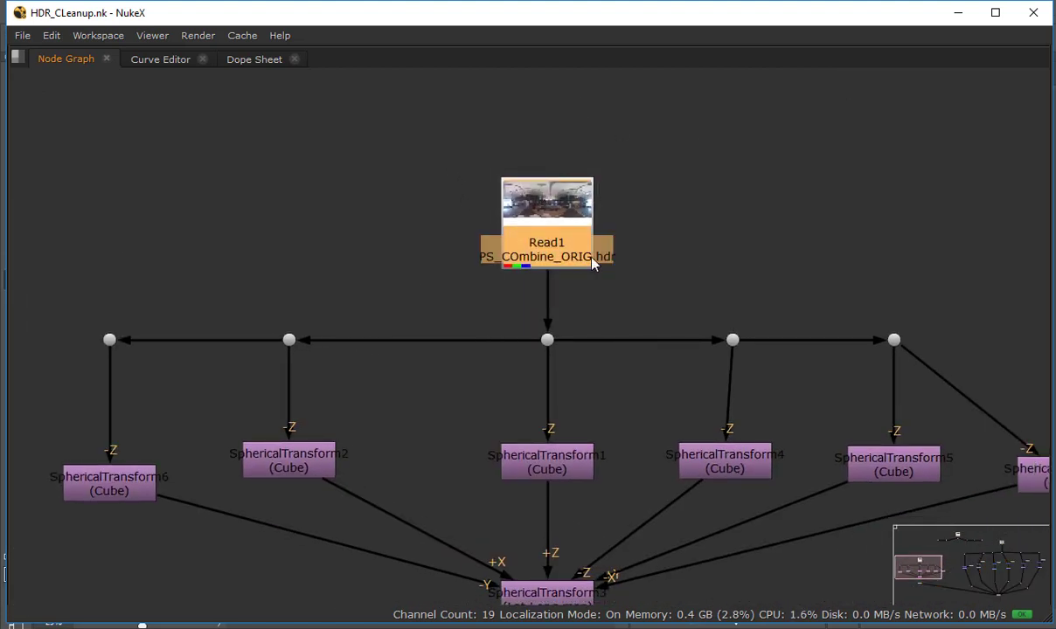
{"action": "left_click_drag", "start_coordinate": [554, 440], "coordinate": [460, 278]}
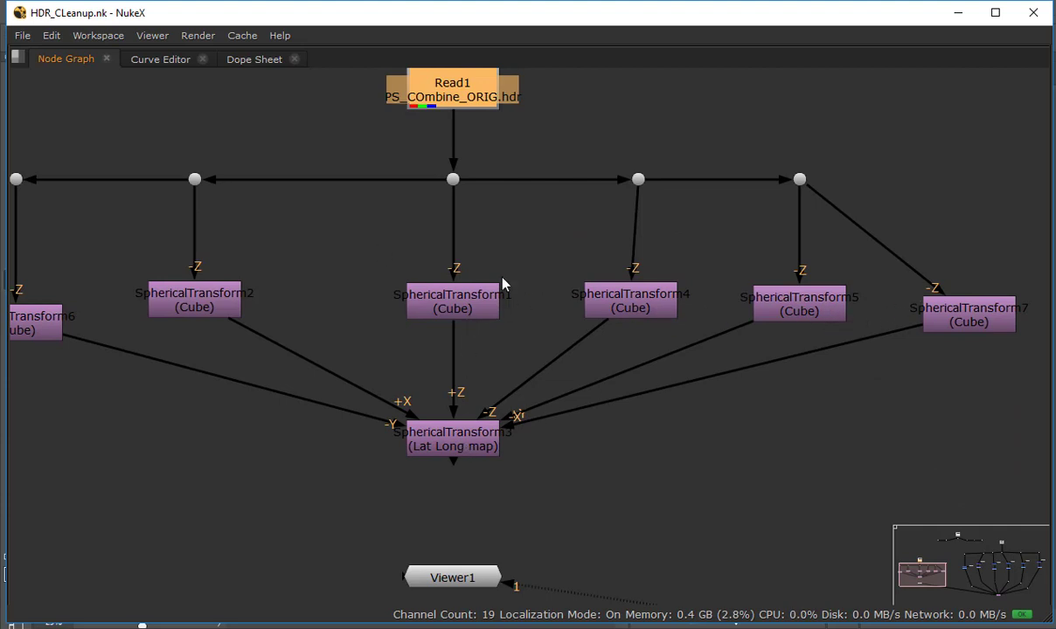
{"action": "left_click_drag", "start_coordinate": [217, 335], "coordinate": [554, 356]}
{"action": "left_click_drag", "start_coordinate": [345, 339], "coordinate": [344, 330]}
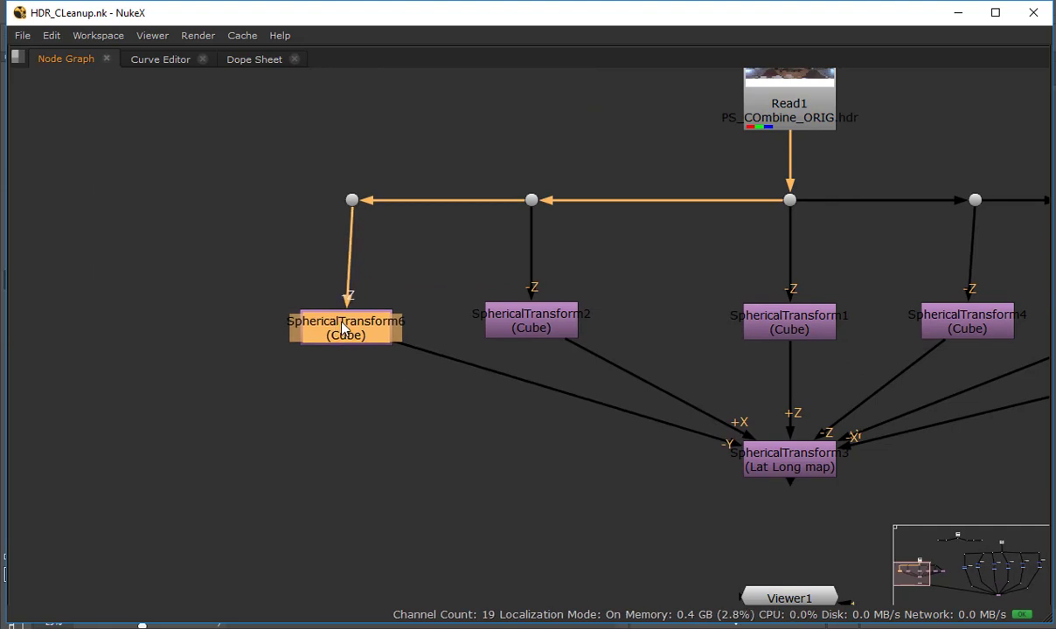
{"action": "key", "text": "f"}
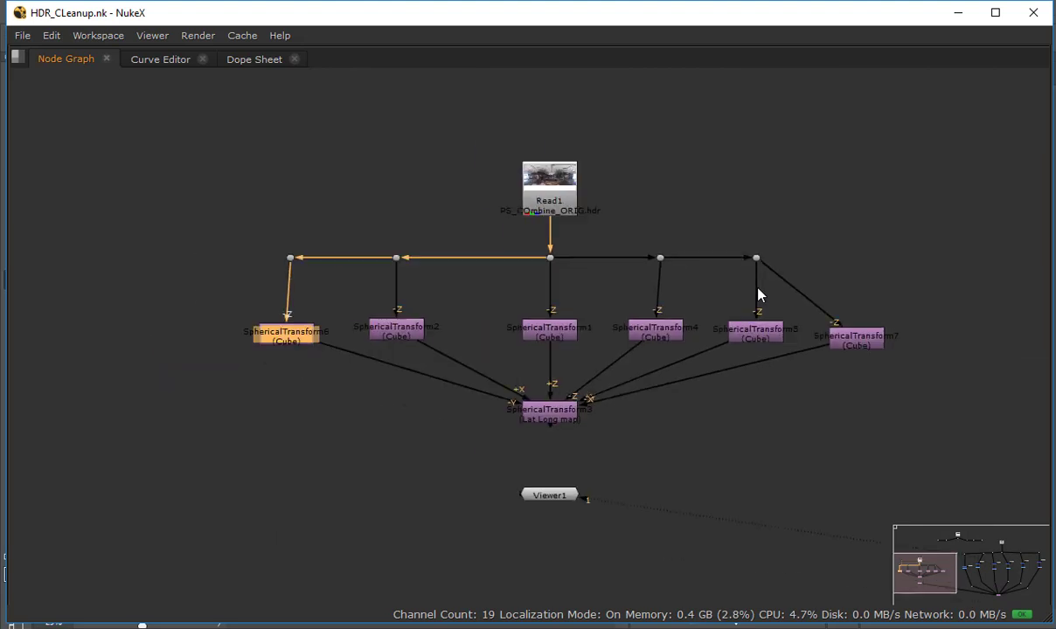
{"action": "left_click", "coordinate": [890, 311]}
{"action": "key", "text": "space"}
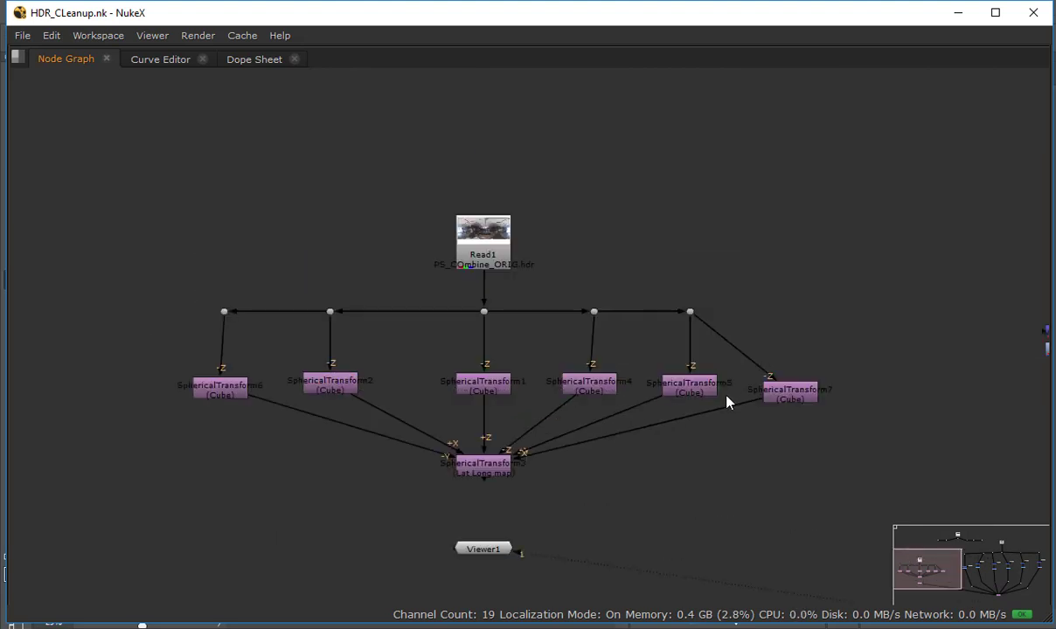